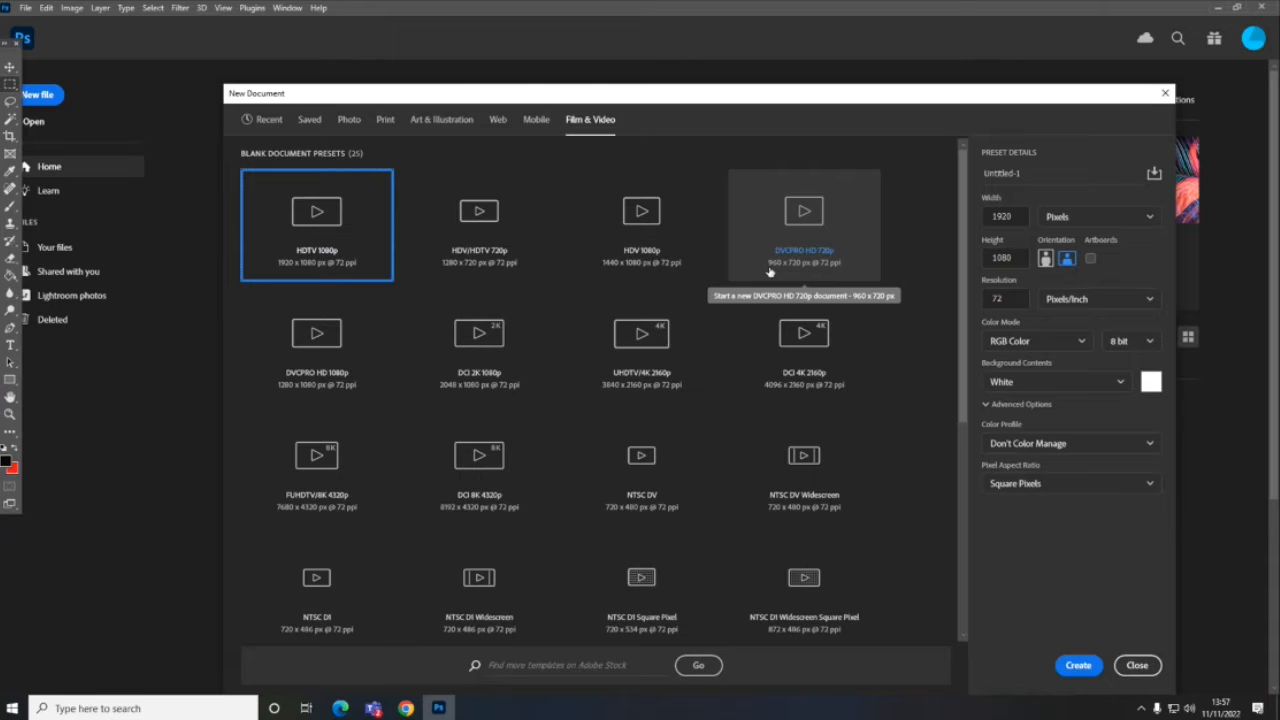
- Create a new landscape A3 print document, 420 x 297 mm at 300 pixels/inch
{"action": "left_click", "coordinate": [385, 120]}
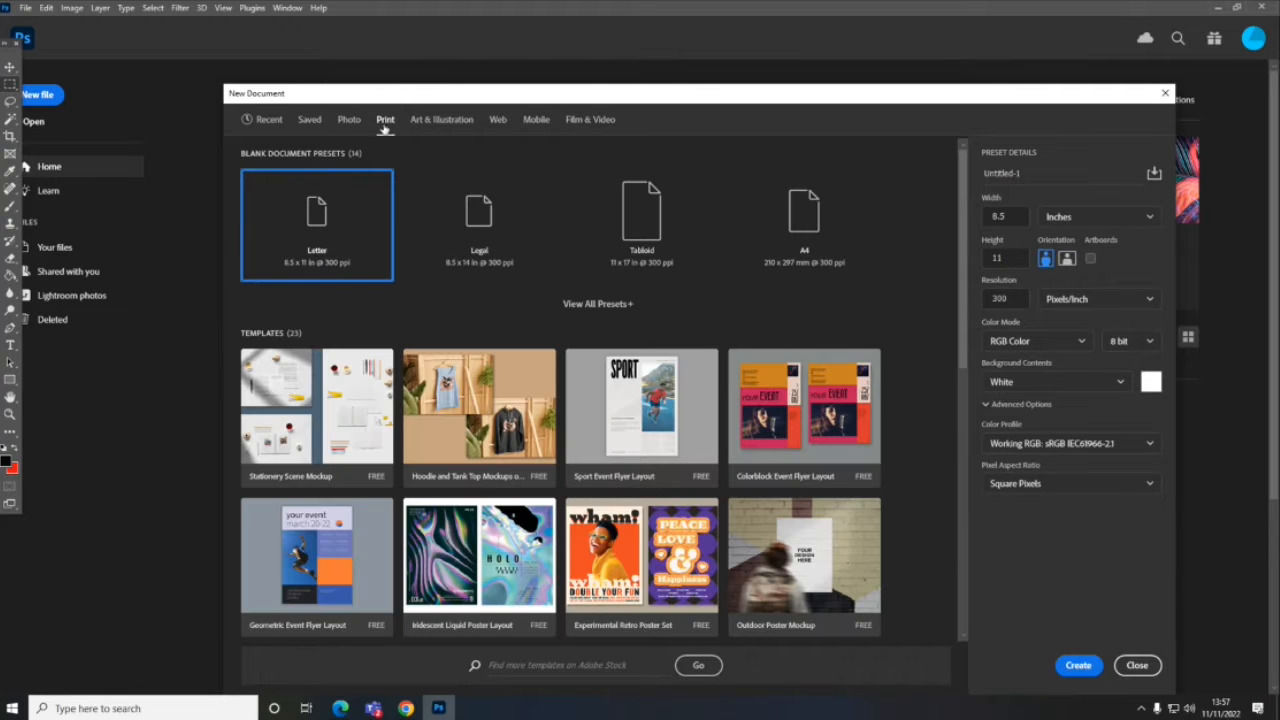
{"action": "left_click", "coordinate": [597, 304]}
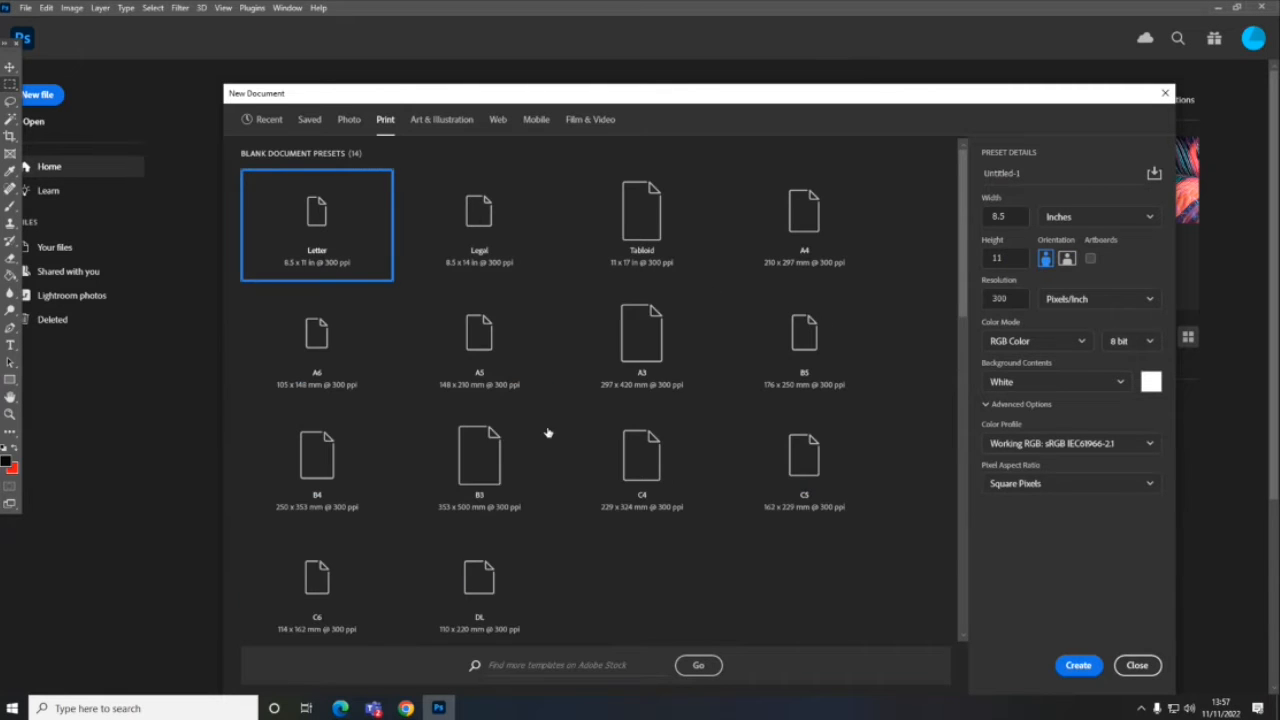
{"action": "left_click", "coordinate": [645, 343]}
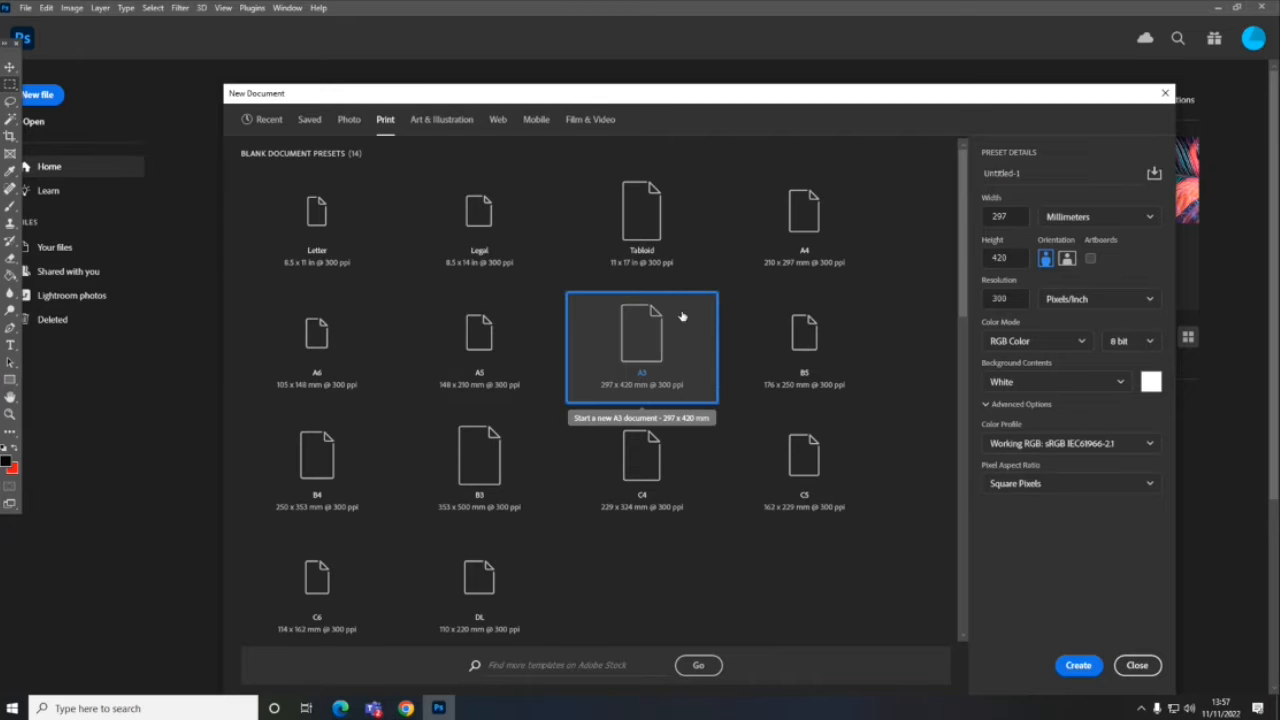
{"action": "left_click", "coordinate": [1067, 259]}
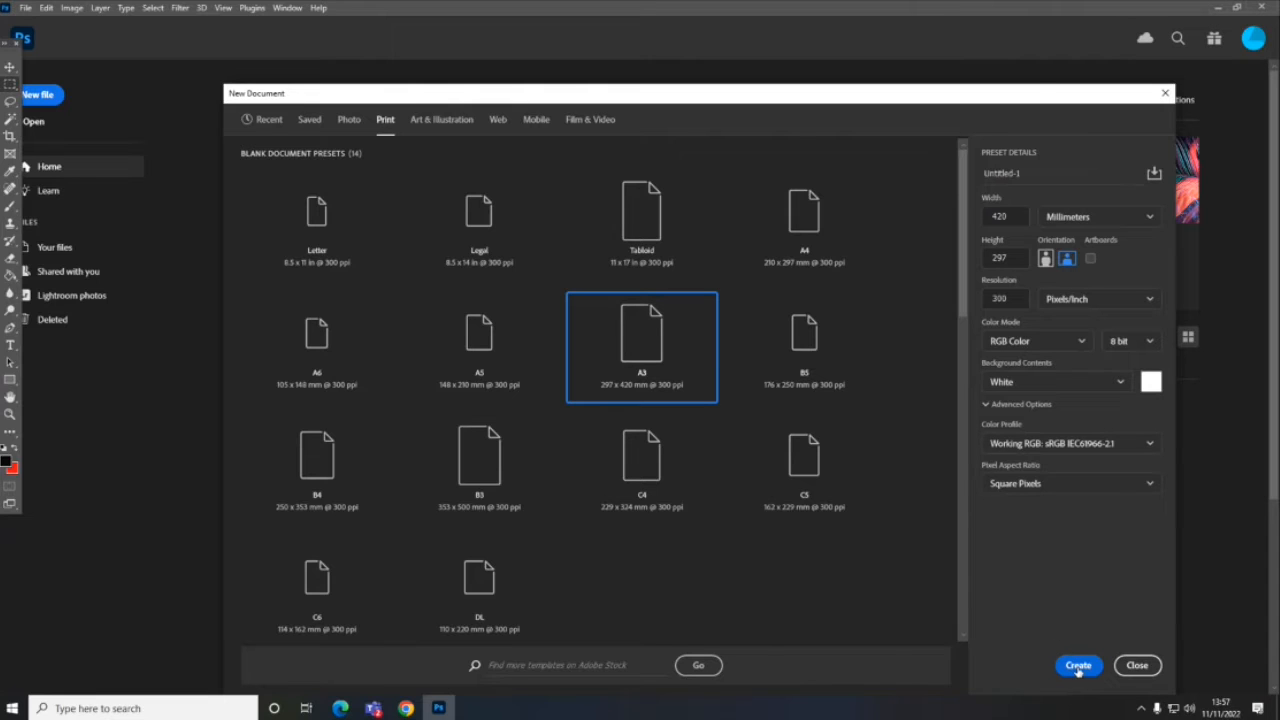
{"action": "left_click", "coordinate": [1078, 665]}
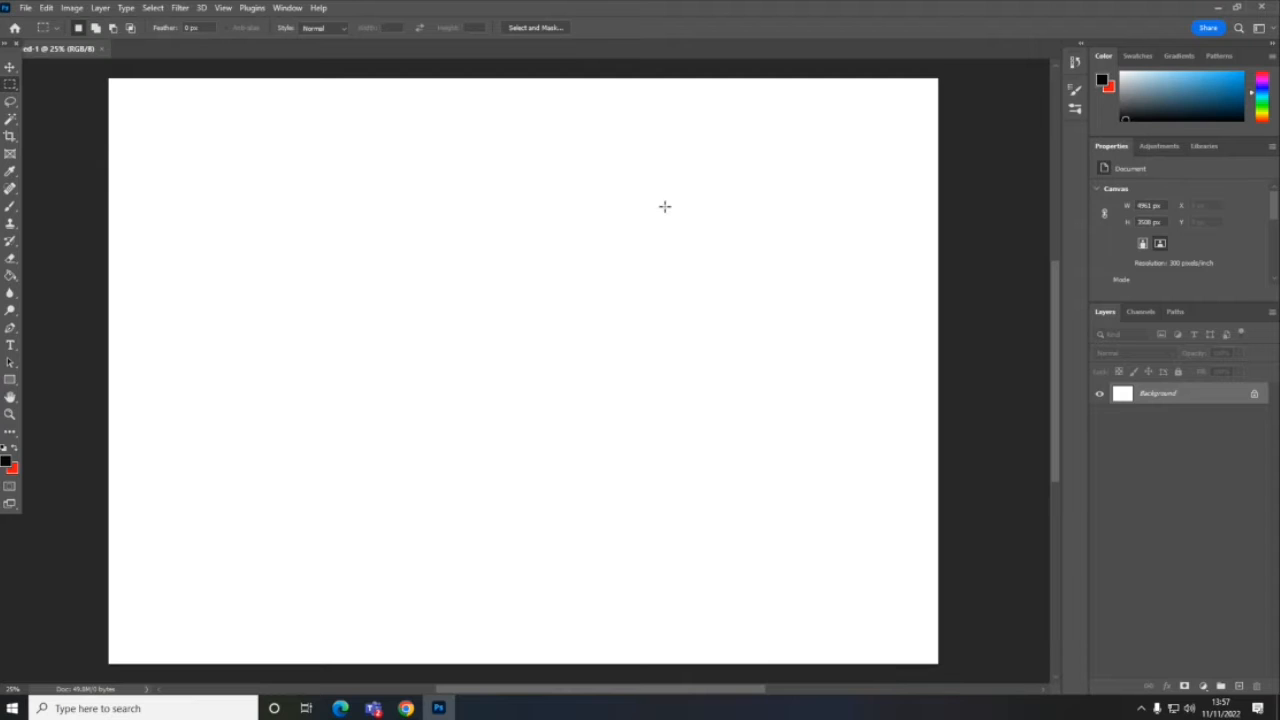
{"action": "key", "text": "ctrl+minus"}
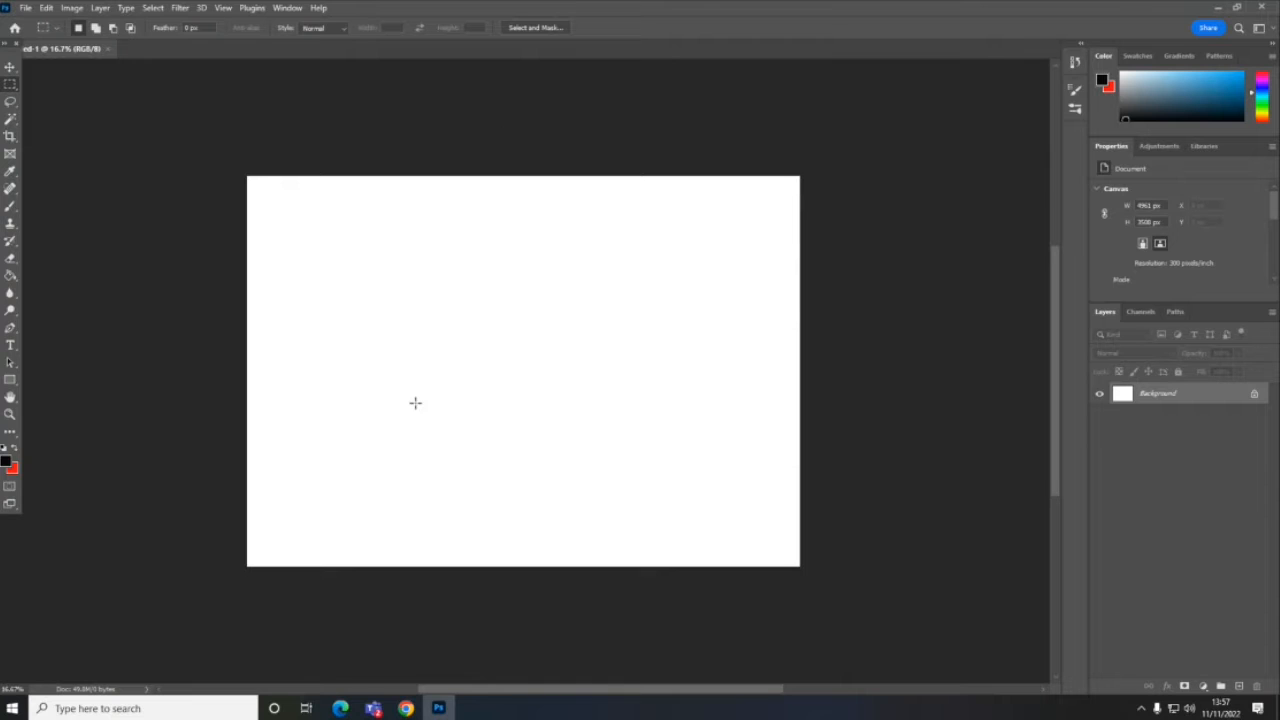
- Switch to Chrome, return to the Google home page and search for images of "rainy alleyway"
{"action": "left_click", "coordinate": [402, 709]}
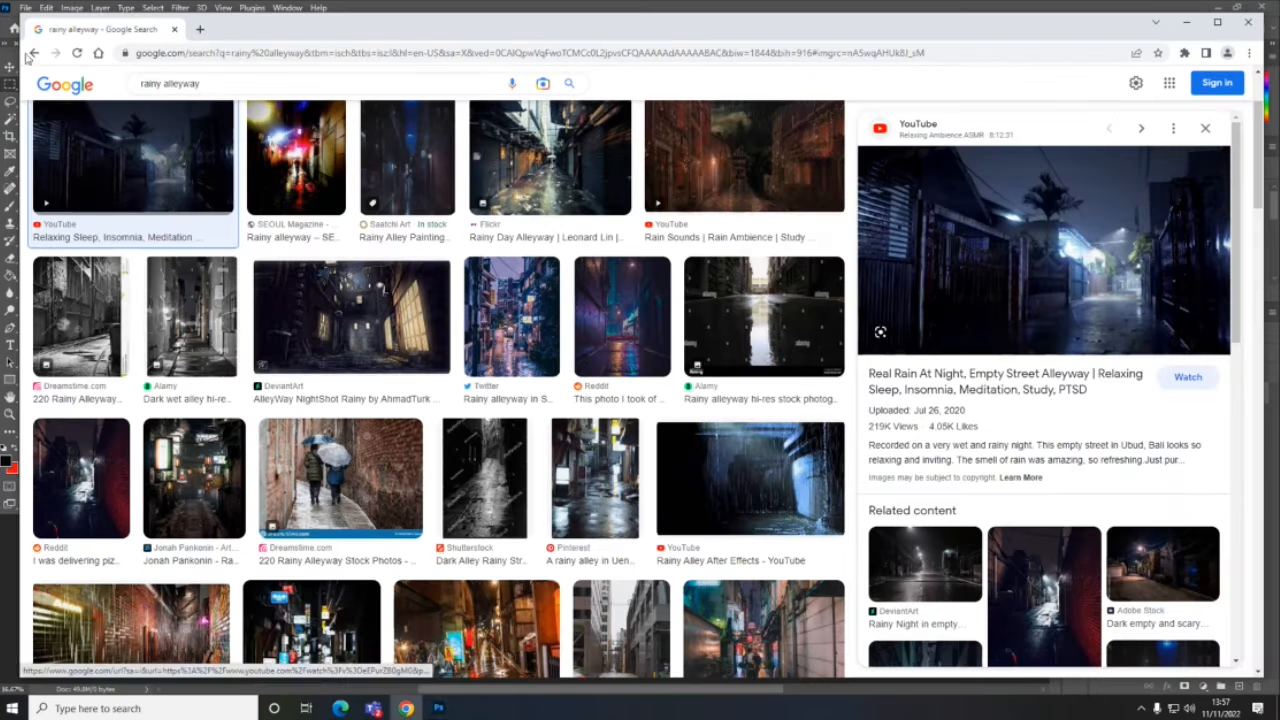
{"action": "left_click", "coordinate": [34, 54]}
{"action": "left_click", "coordinate": [34, 54]}
{"action": "left_click", "coordinate": [34, 54]}
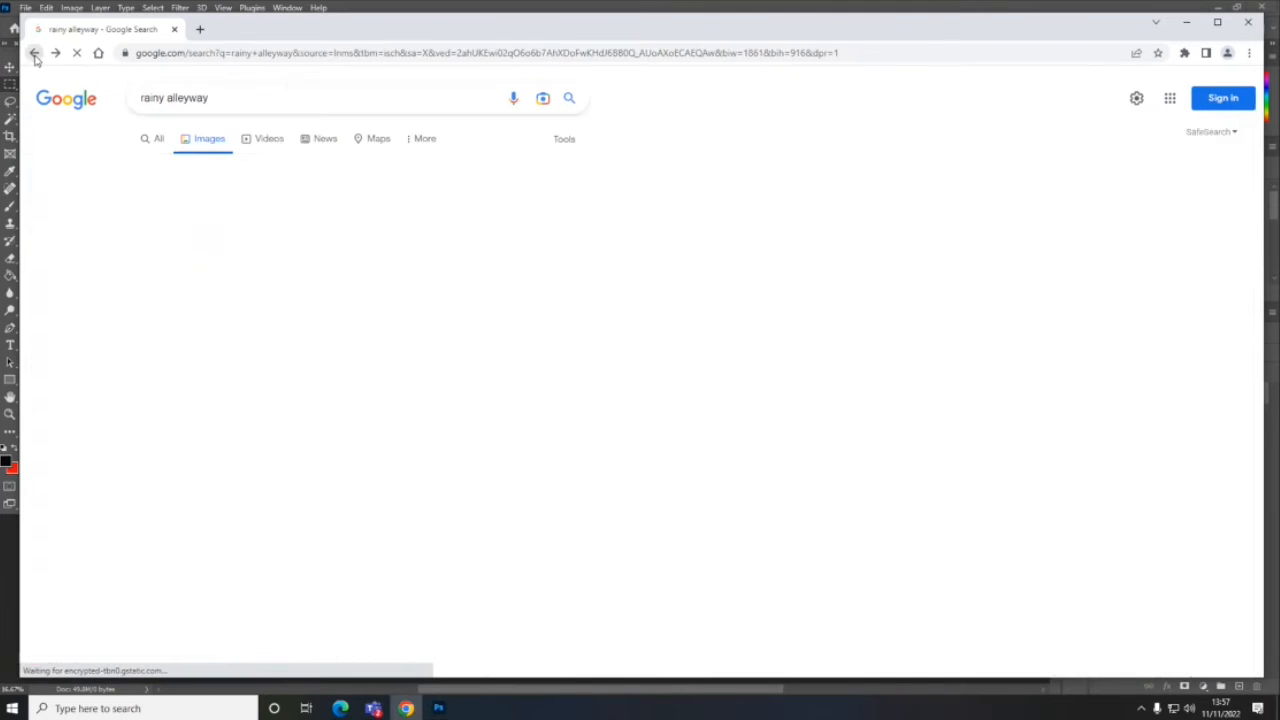
{"action": "left_click", "coordinate": [34, 54]}
{"action": "left_click", "coordinate": [34, 54]}
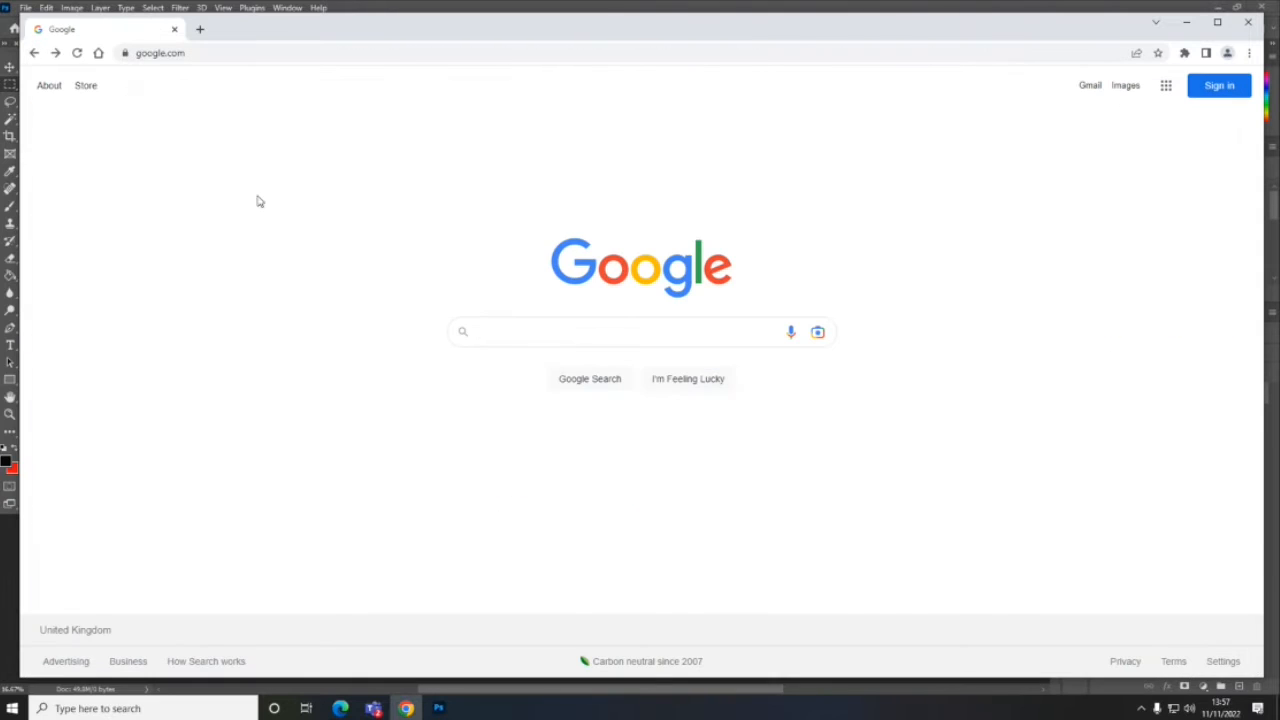
{"action": "left_click", "coordinate": [602, 330]}
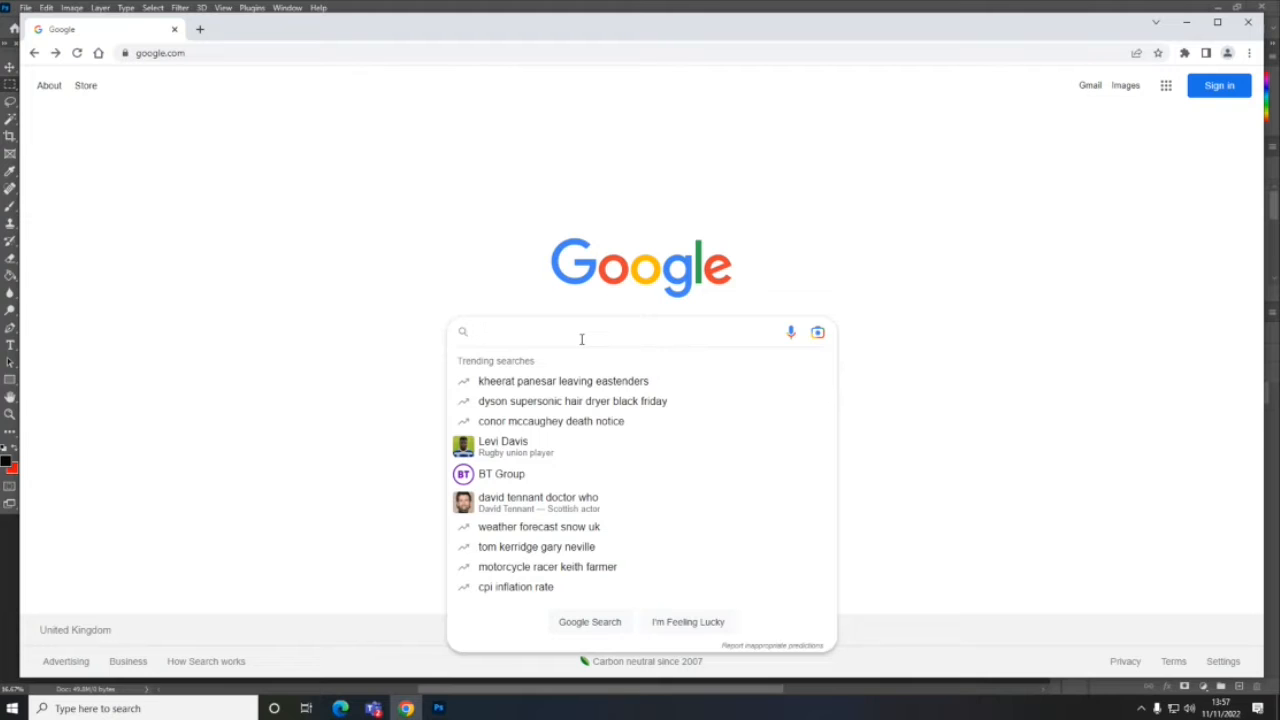
{"action": "type", "text": "rai"}
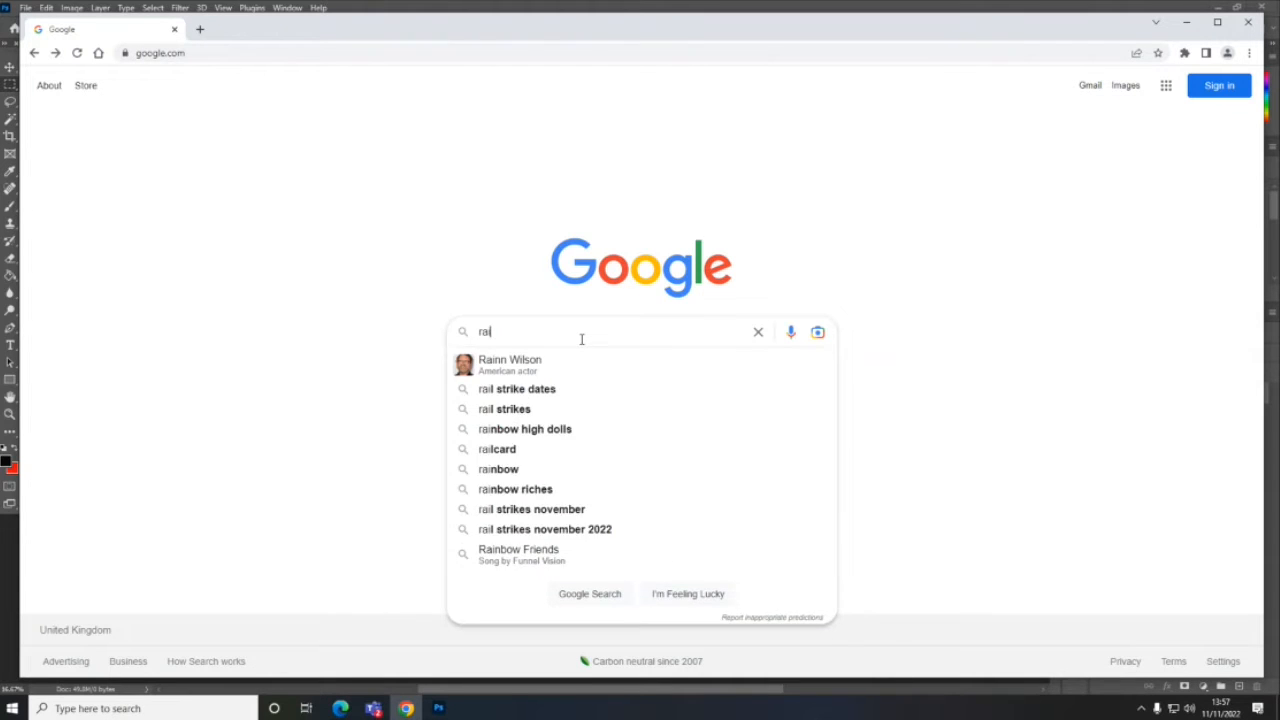
{"action": "type", "text": "ny alleyway"}
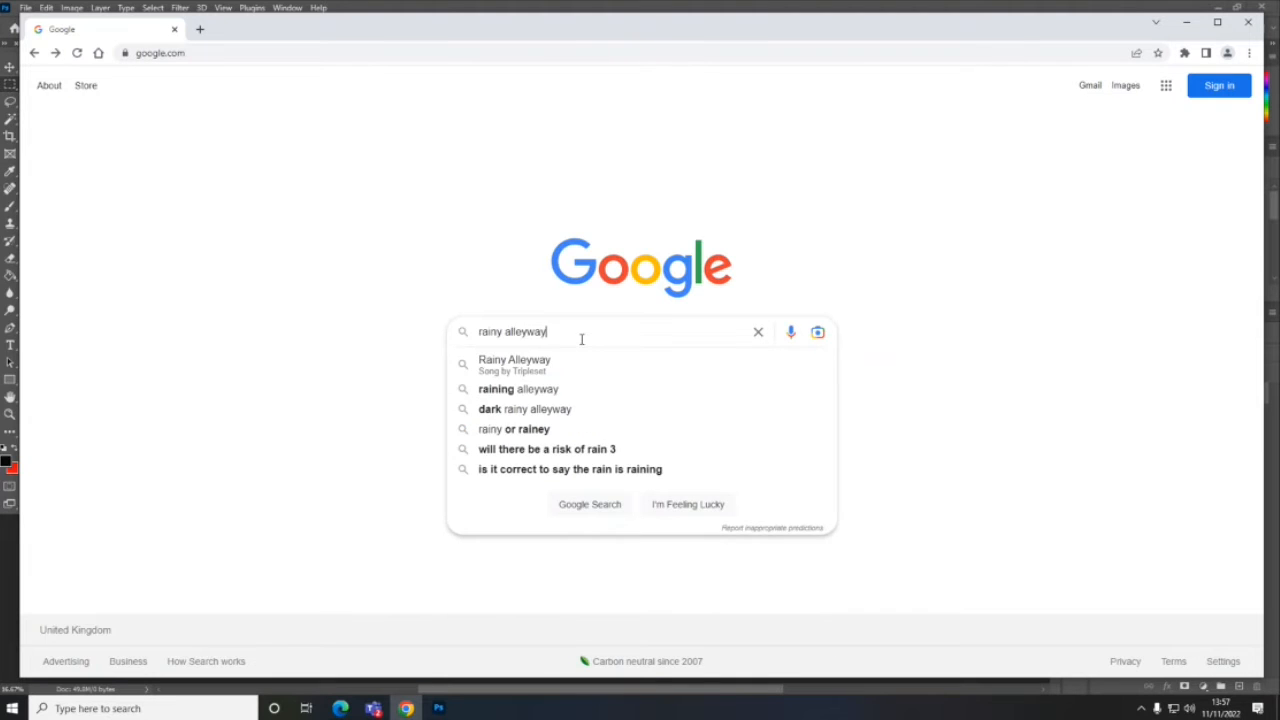
{"action": "key", "text": "Return"}
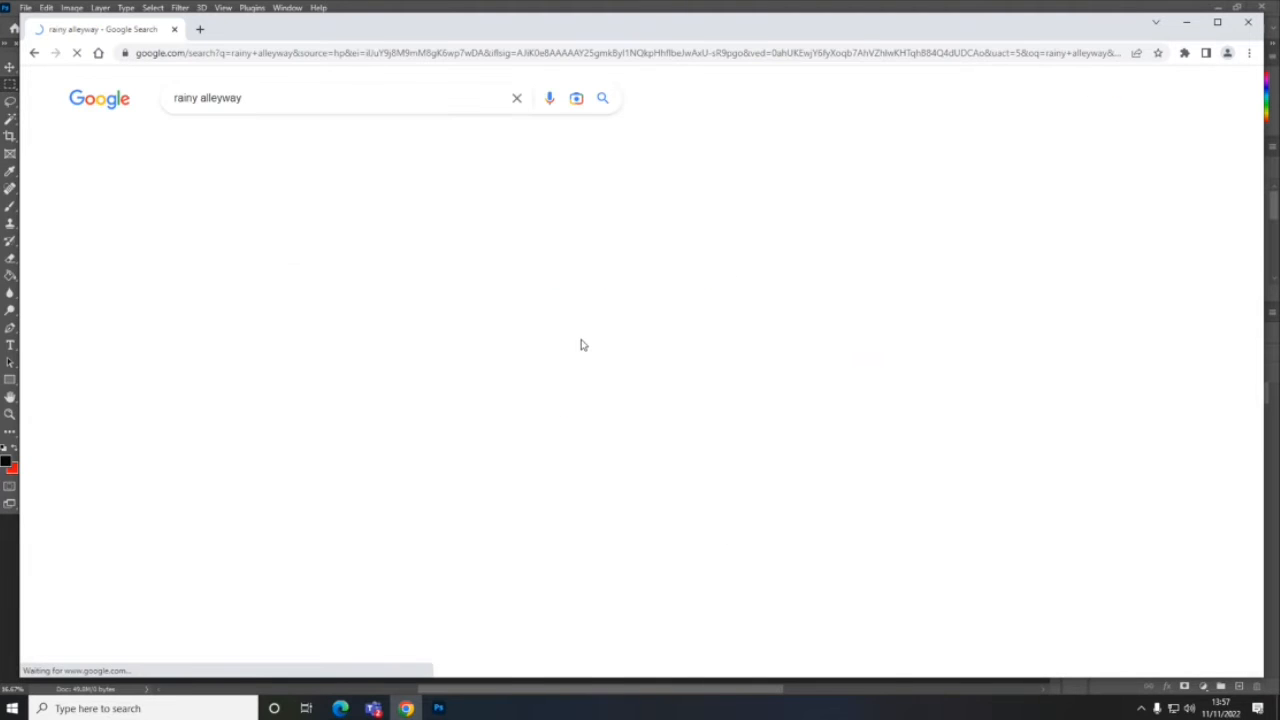
{"action": "left_click", "coordinate": [237, 145]}
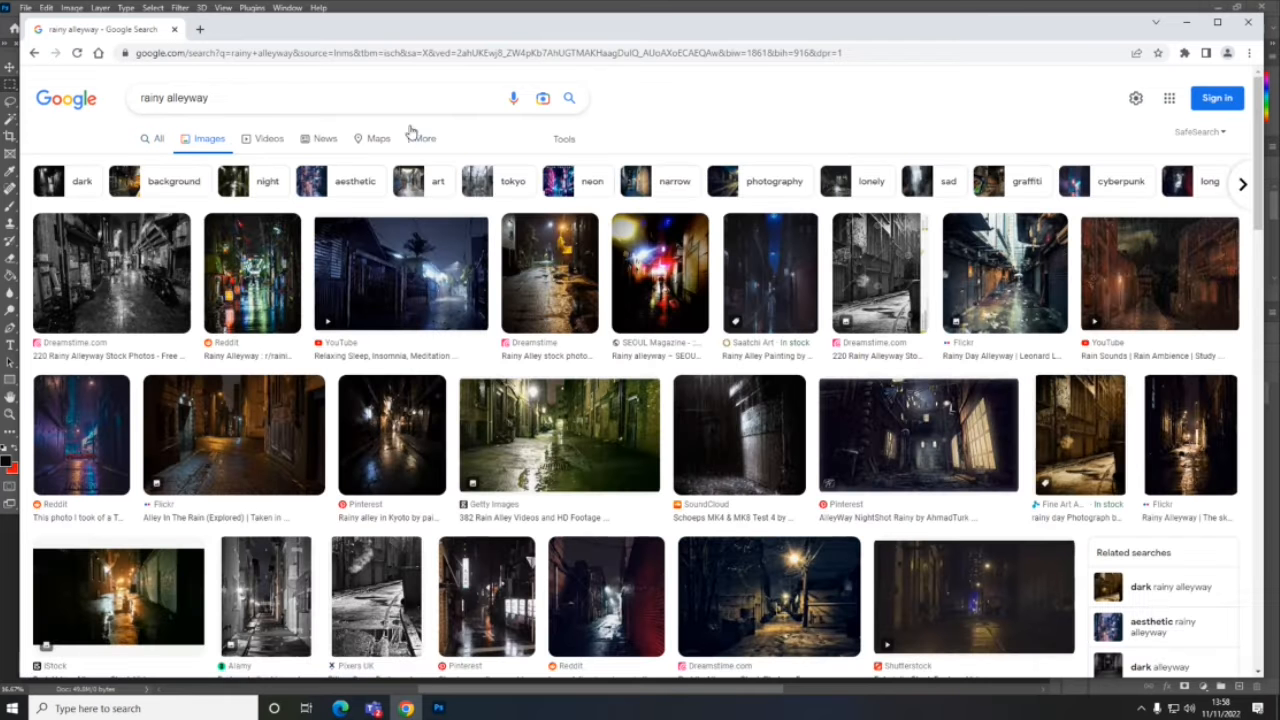
- Filter the rainy alleyway image results to the Large size
{"action": "left_click", "coordinate": [566, 139]}
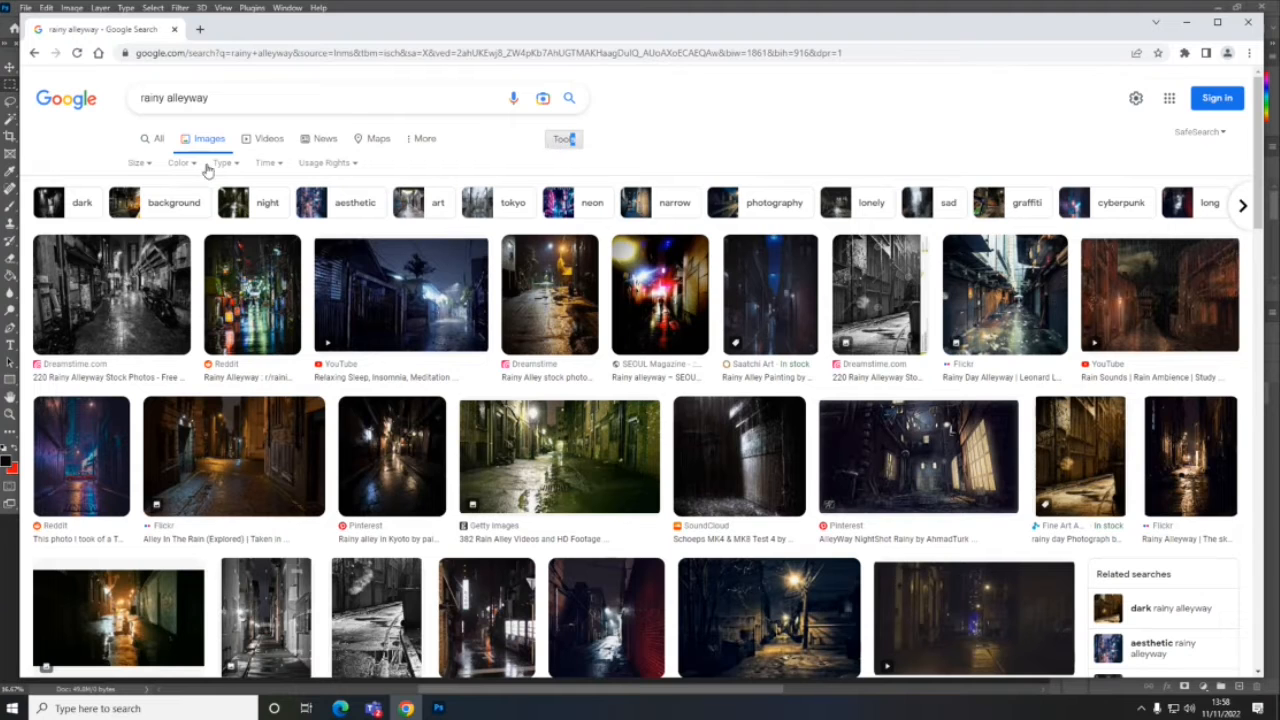
{"action": "left_click", "coordinate": [137, 163]}
{"action": "left_click", "coordinate": [142, 208]}
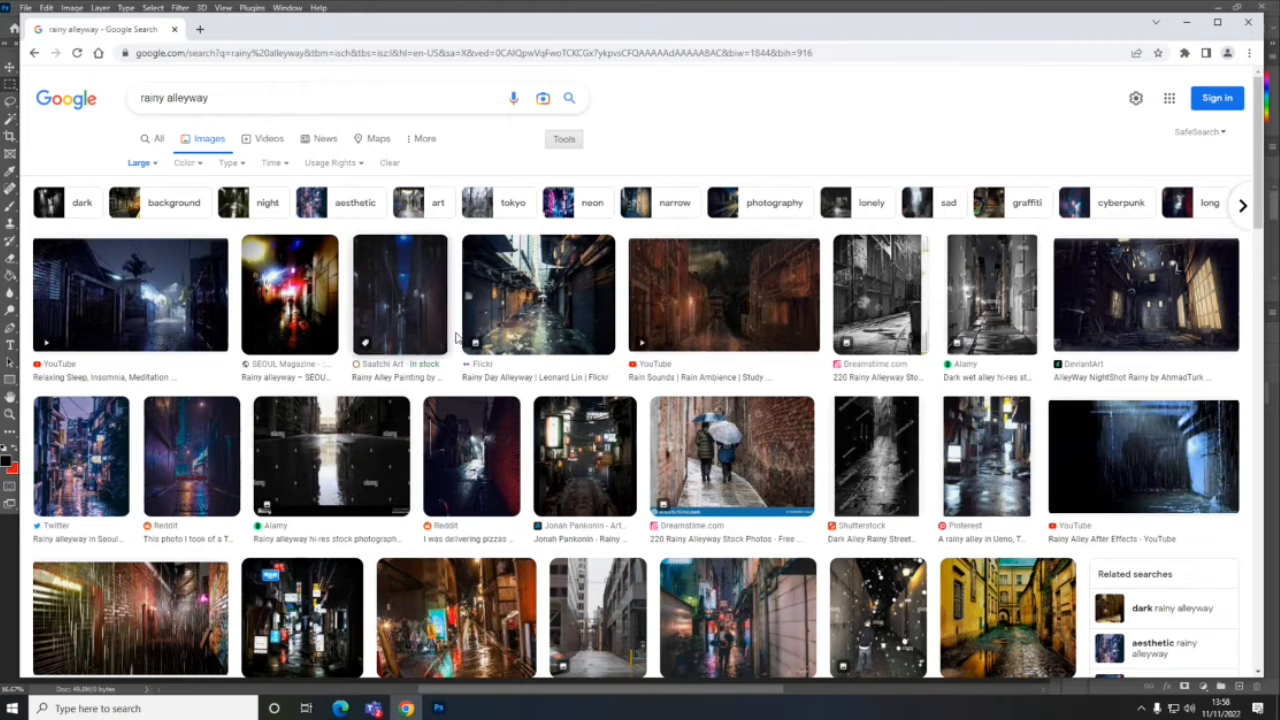
- Open the "AlleyWay NightShot Rainy" result from DeviantArt and copy its preview image
{"action": "left_click", "coordinate": [1152, 306]}
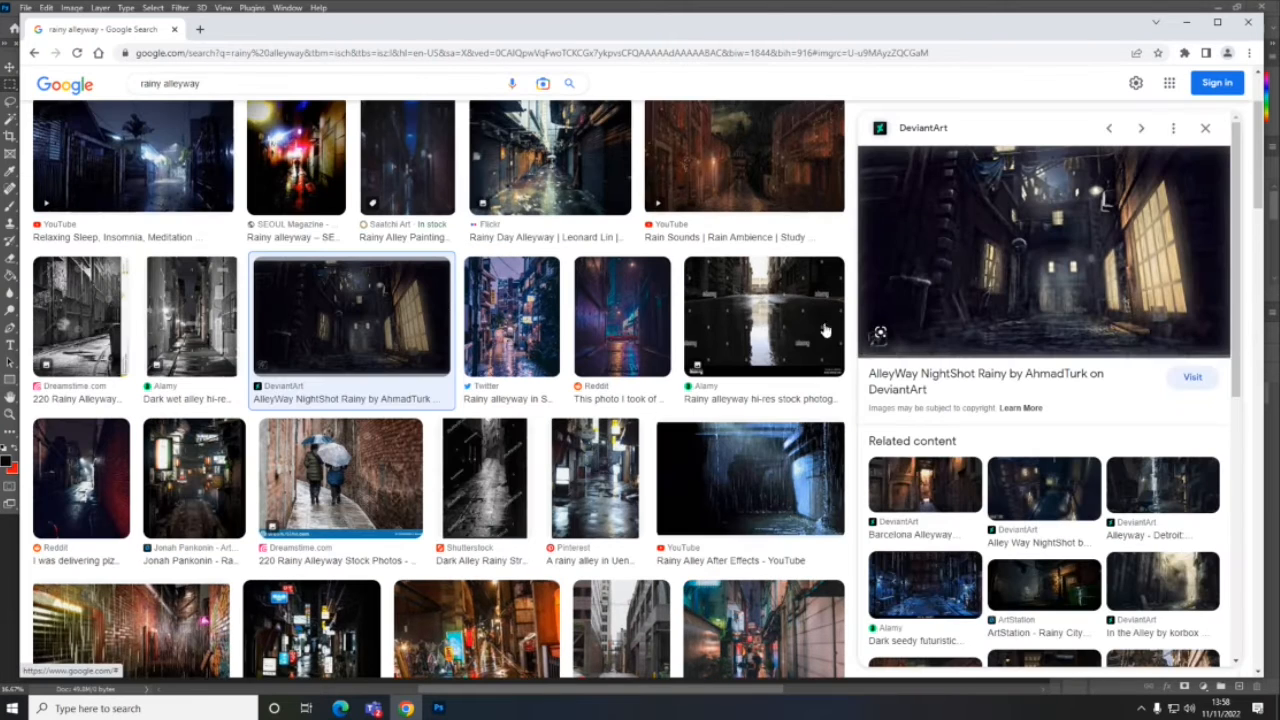
{"action": "right_click", "coordinate": [1035, 273]}
{"action": "left_click", "coordinate": [1085, 431]}
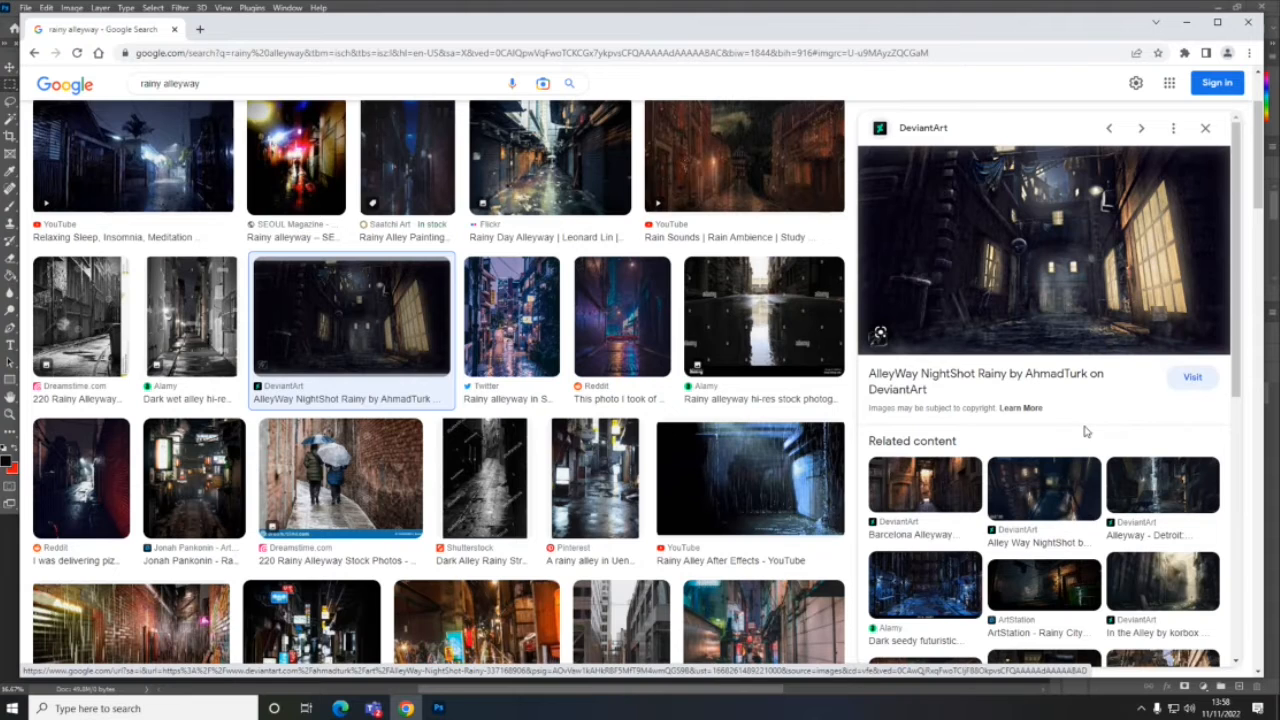
- Switch to Photoshop, paste the copied alleyway image into the blank document and move it to the canvas's upper-right corner
{"action": "left_click", "coordinate": [444, 709]}
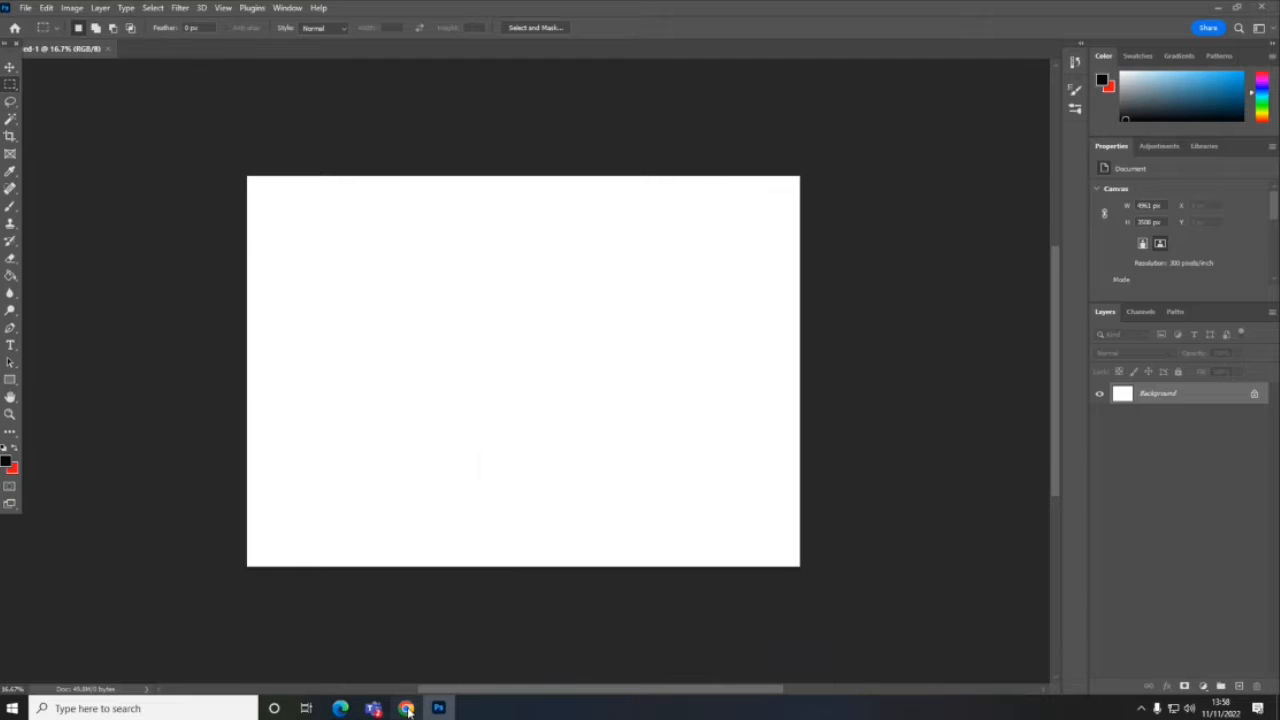
{"action": "left_click", "coordinate": [406, 708]}
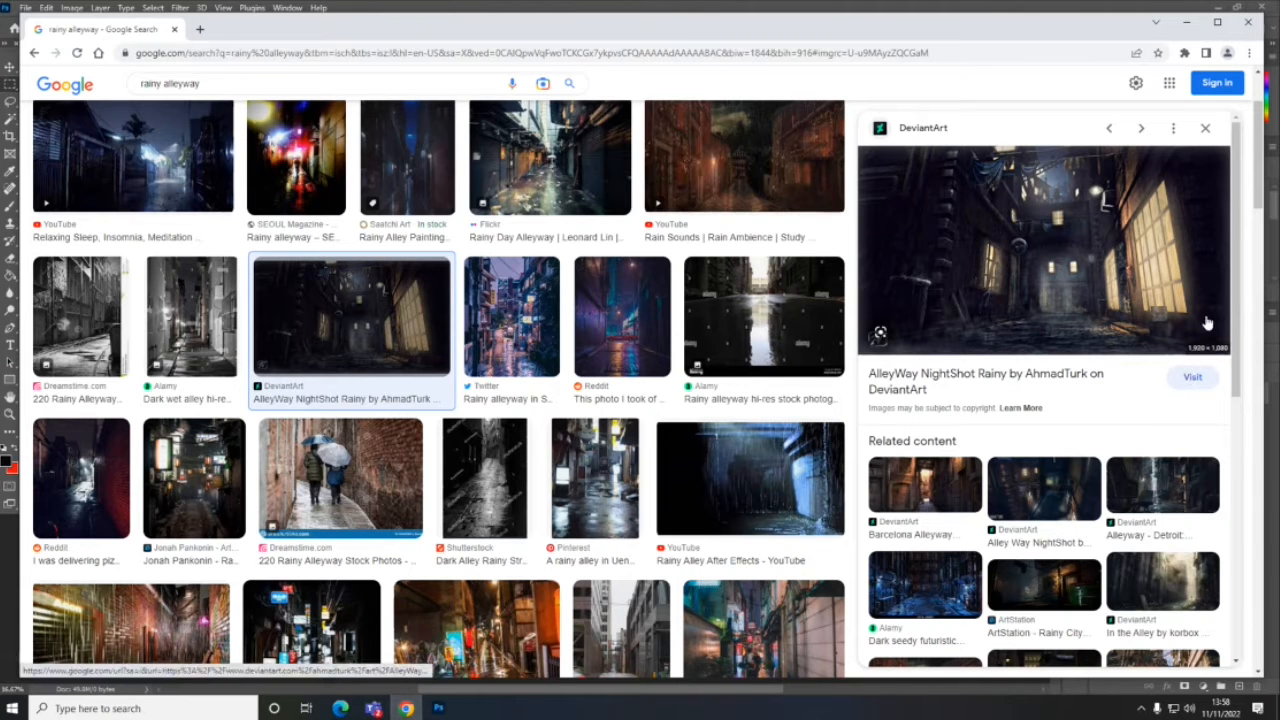
{"action": "left_click", "coordinate": [438, 709]}
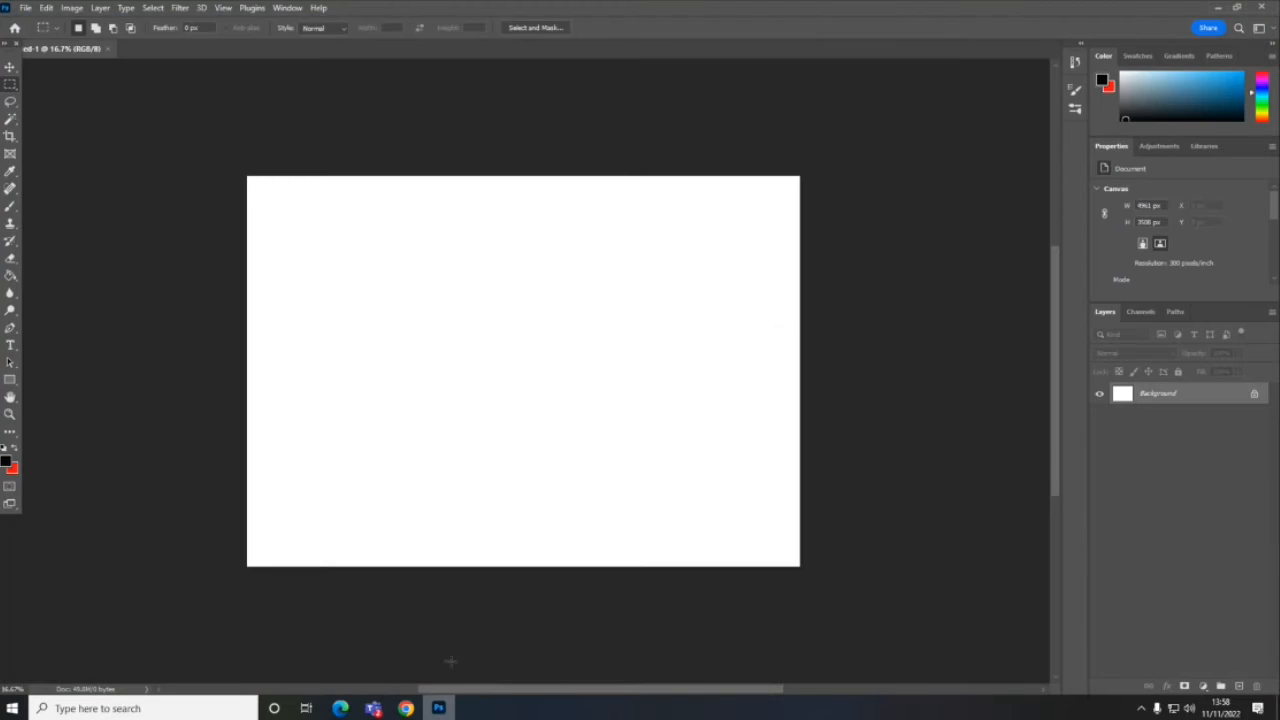
{"action": "key", "text": "ctrl+v"}
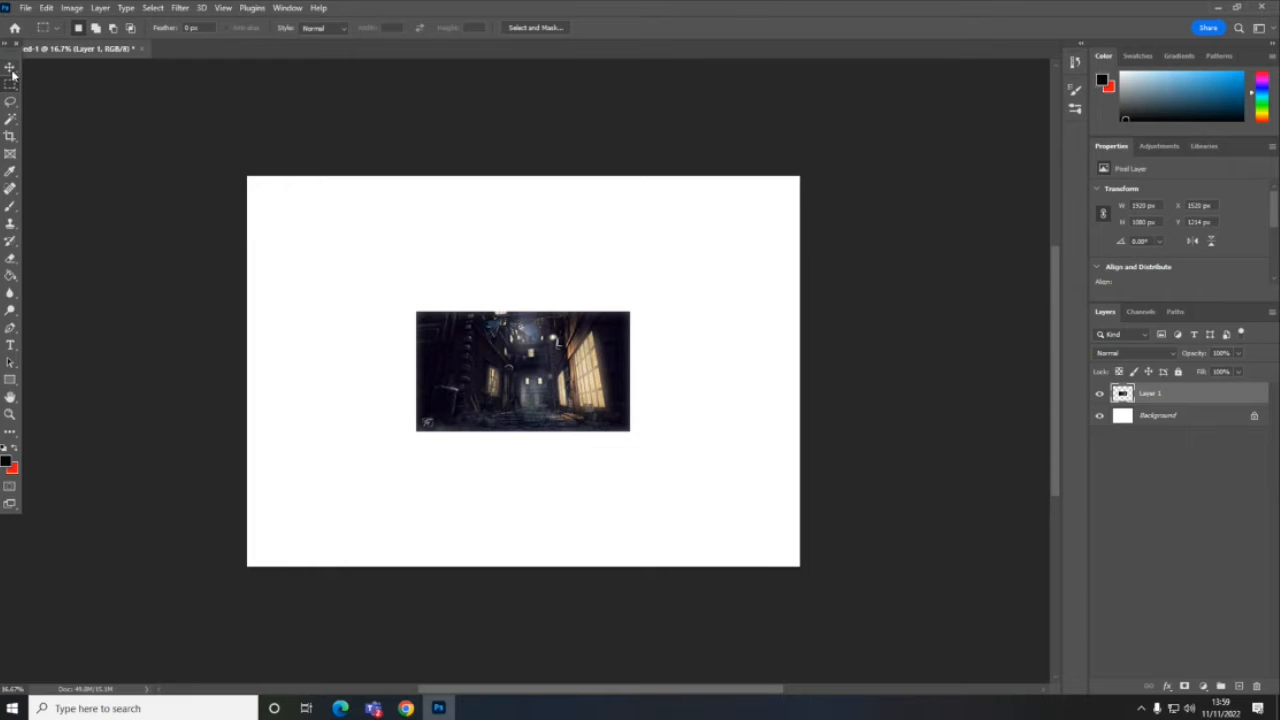
{"action": "key", "text": "v"}
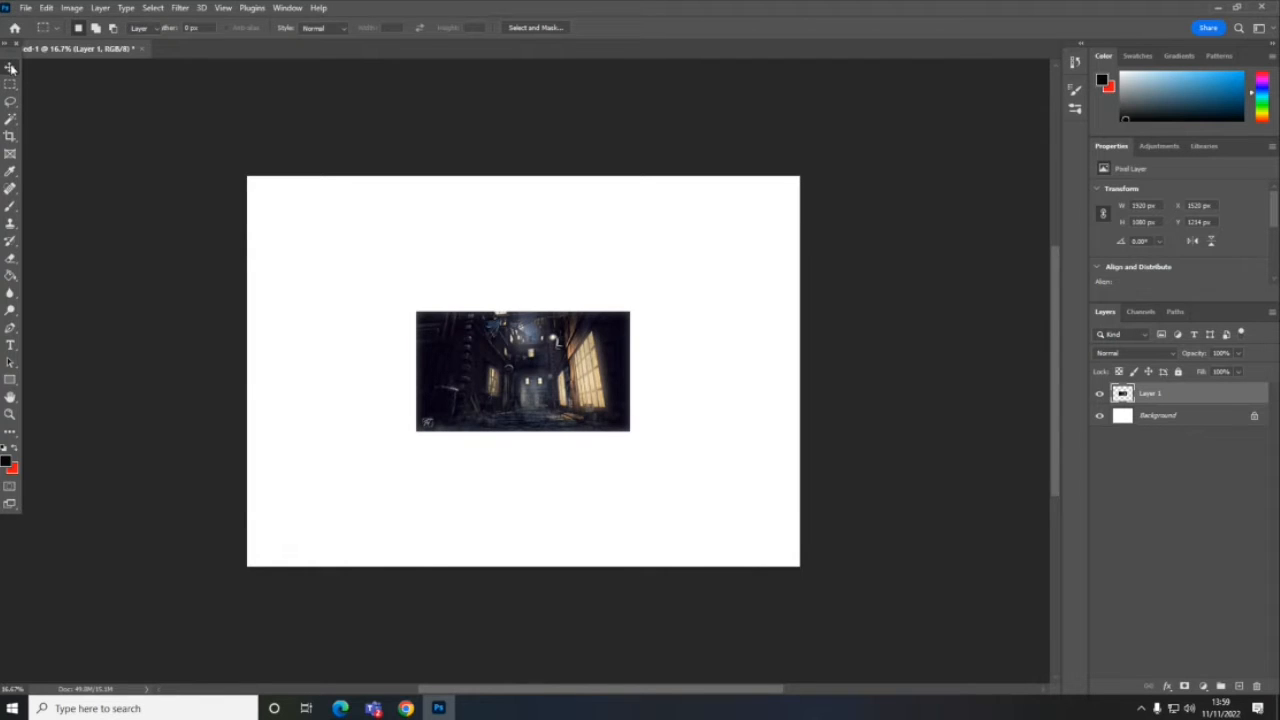
{"action": "left_click_drag", "start_coordinate": [516, 356], "coordinate": [687, 200]}
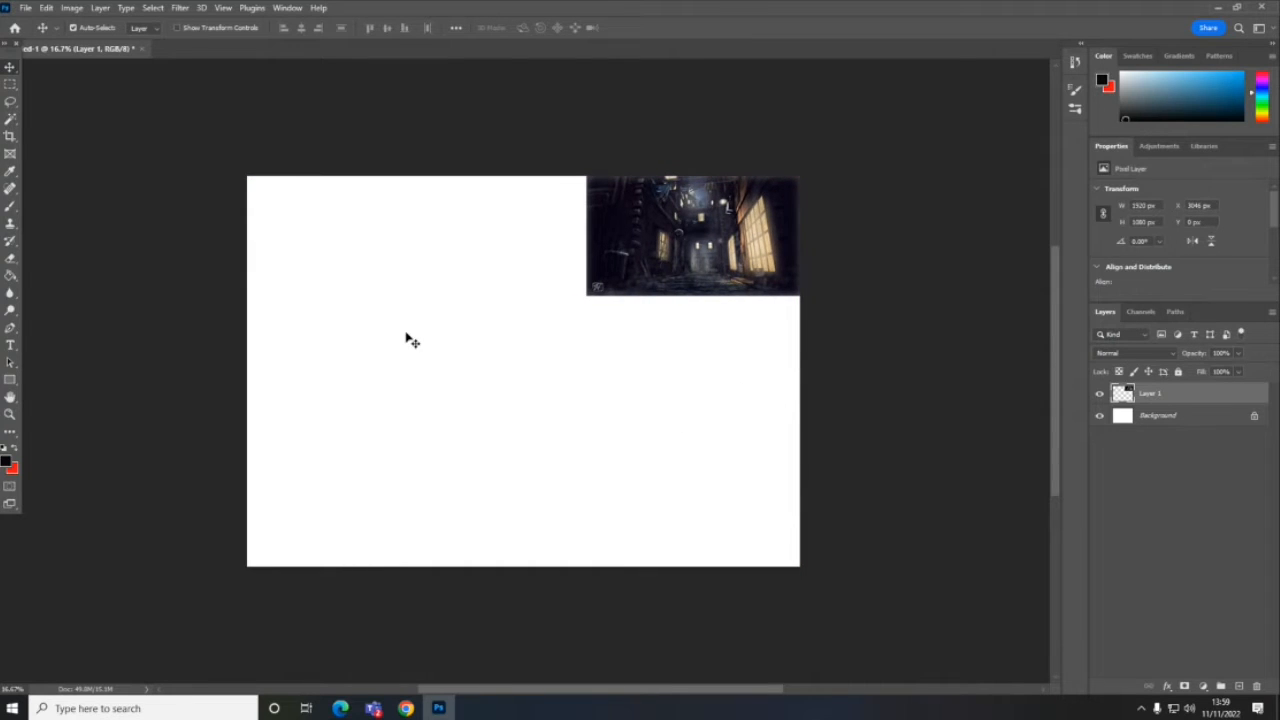
- Try to fill the whole canvas by stretching the alleyway image out of proportion with Free Transform
{"action": "left_click", "coordinate": [47, 8]}
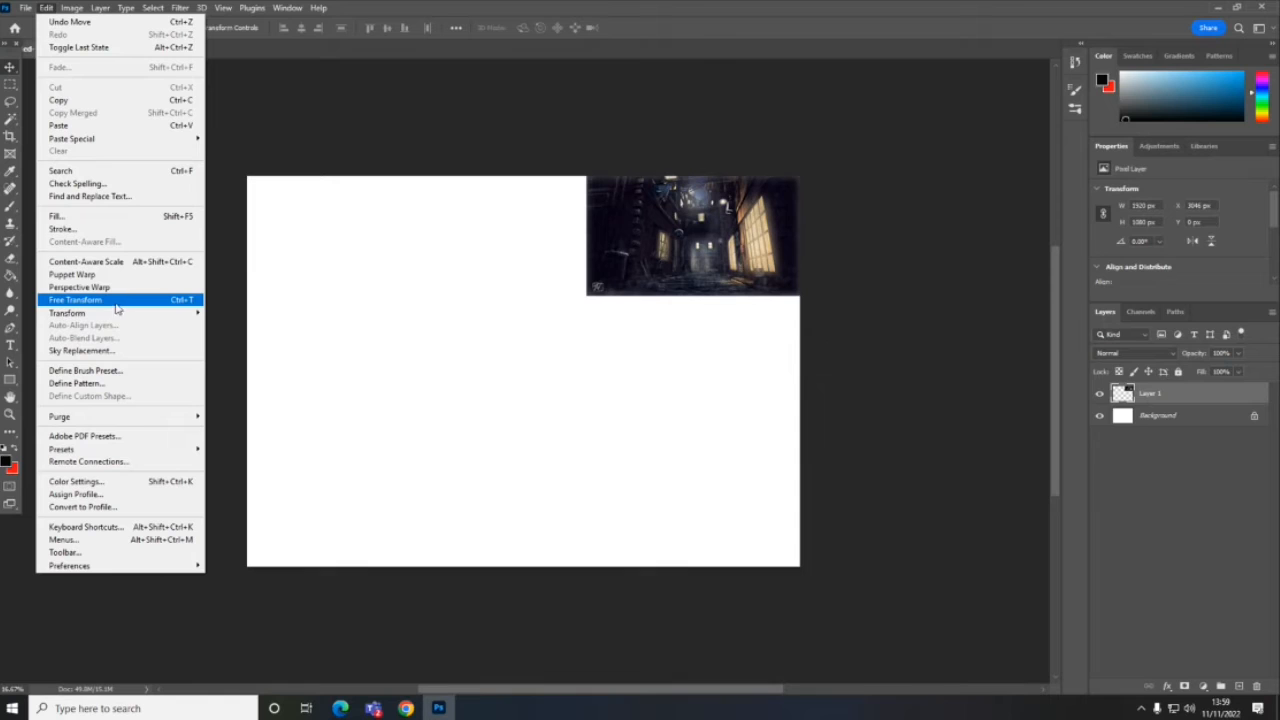
{"action": "left_click", "coordinate": [121, 302]}
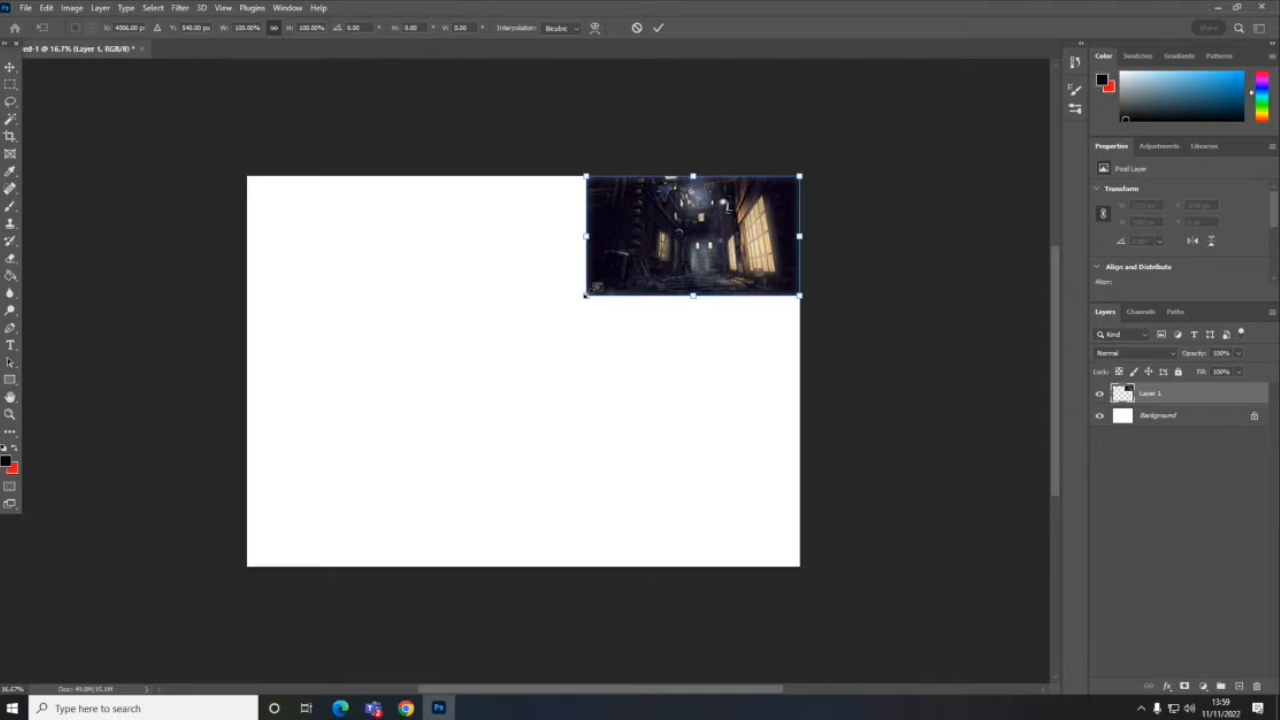
{"action": "left_click_drag", "start_coordinate": [585, 296], "coordinate": [527, 427]}
{"action": "left_click_drag", "start_coordinate": [641, 354], "coordinate": [641, 566]}
{"action": "left_click_drag", "start_coordinate": [484, 372], "coordinate": [247, 380]}
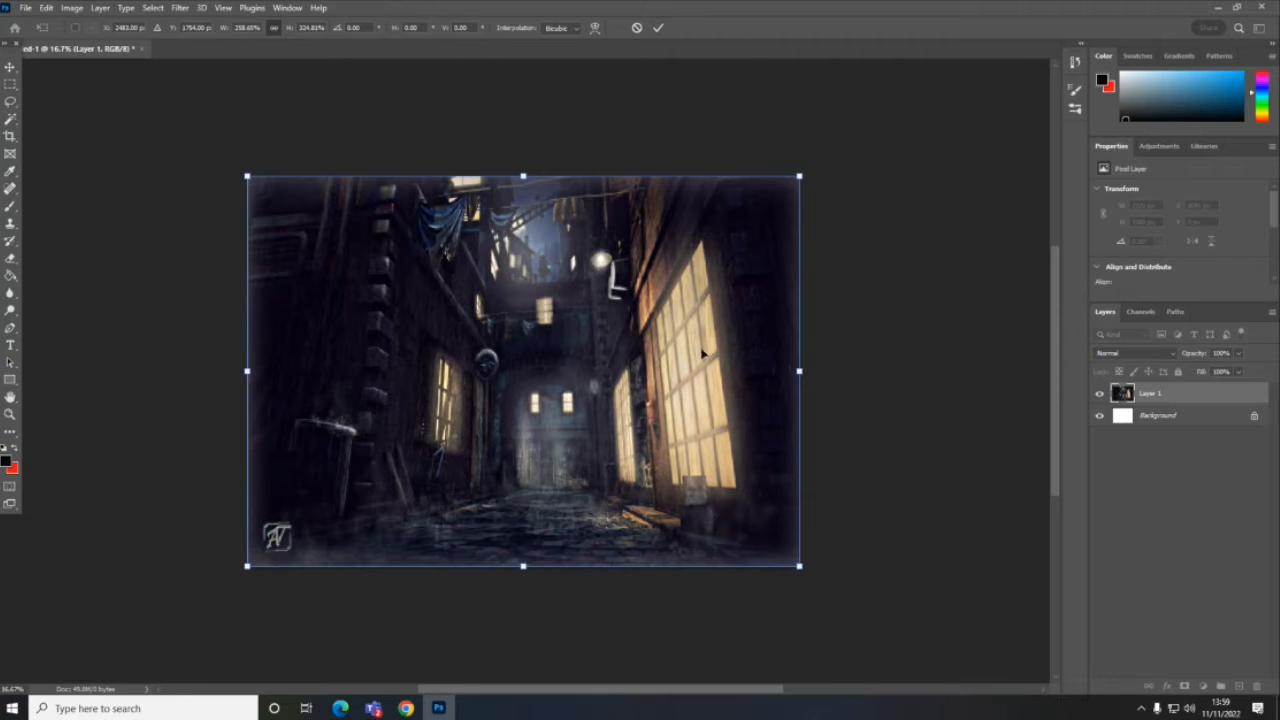
{"action": "key", "text": "Return"}
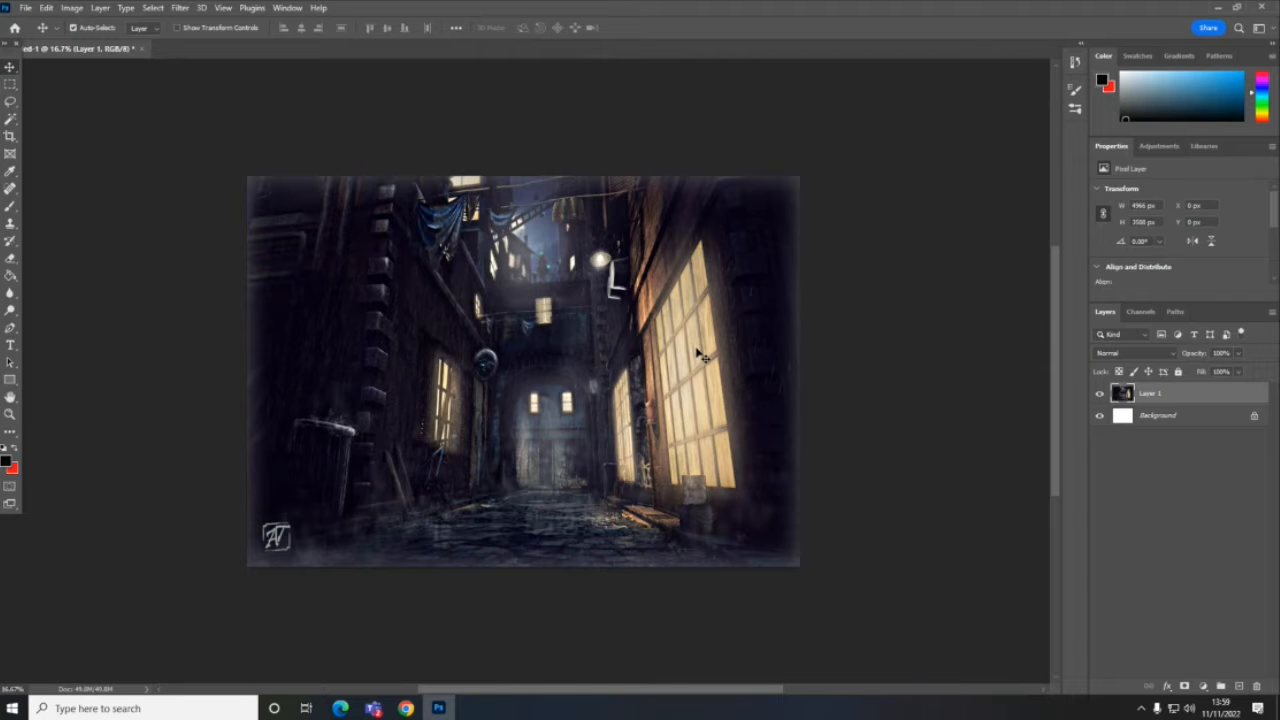
{"action": "key", "text": "ctrl+z"}
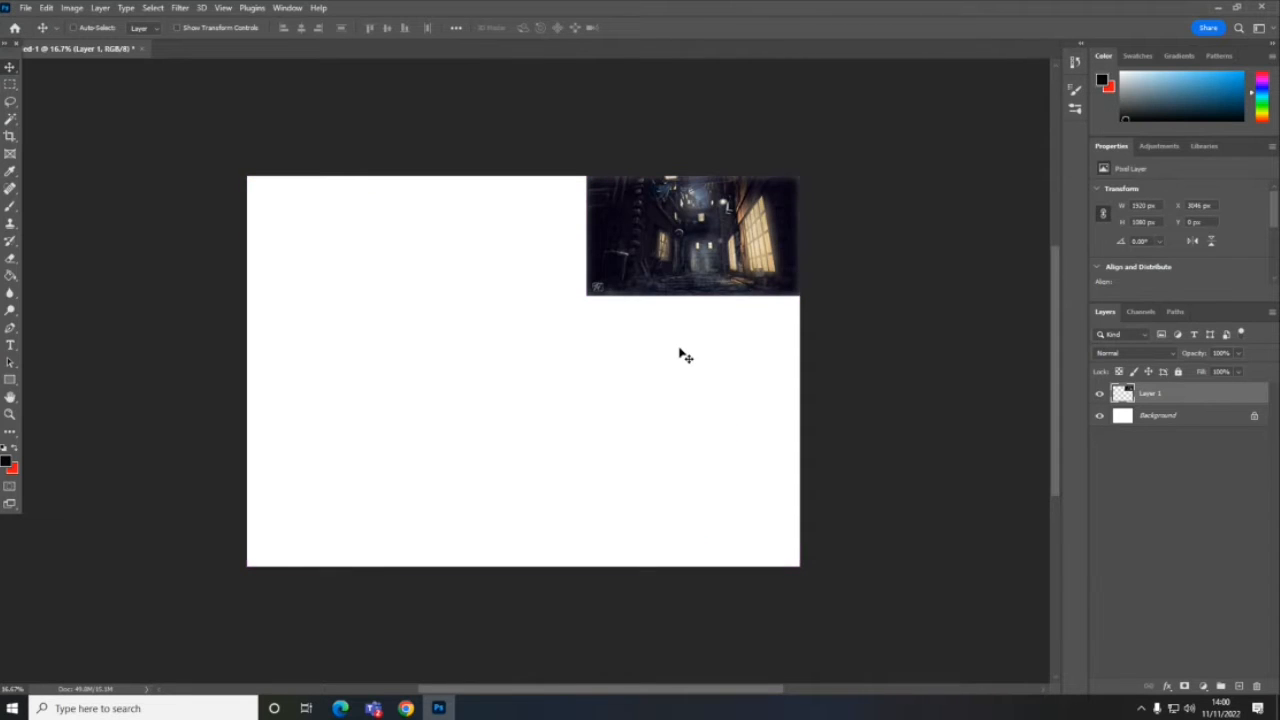
- Scale the alleyway image proportionally to about 326% so it covers the canvas, and roughly centre it horizontally
{"action": "key", "text": "ctrl+t"}
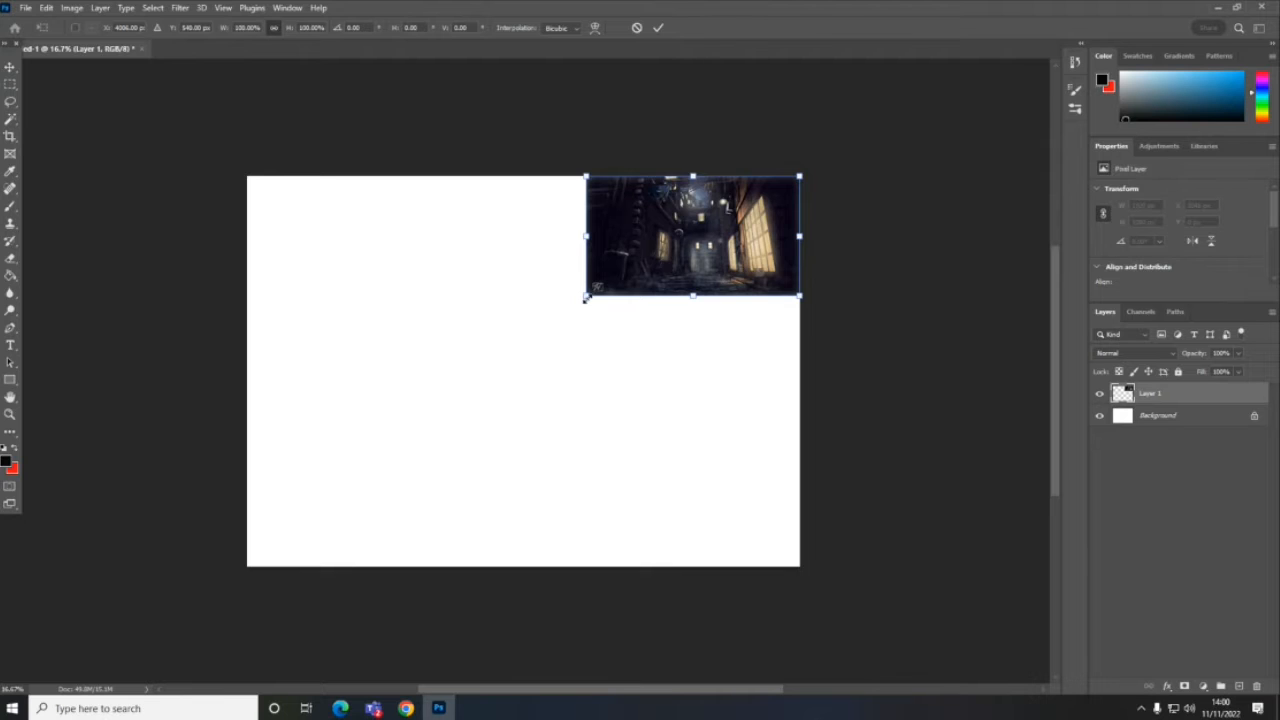
{"action": "left_click_drag", "start_coordinate": [586, 297], "coordinate": [113, 587]}
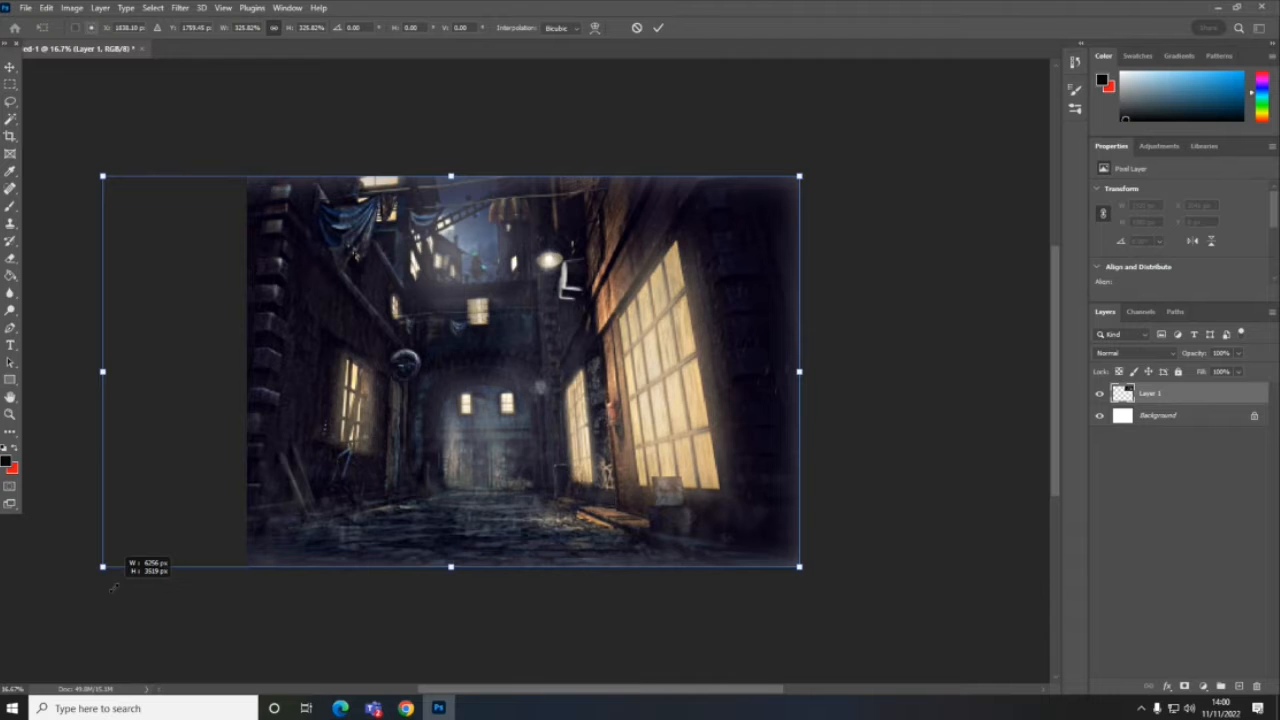
{"action": "left_click_drag", "start_coordinate": [310, 465], "coordinate": [385, 466]}
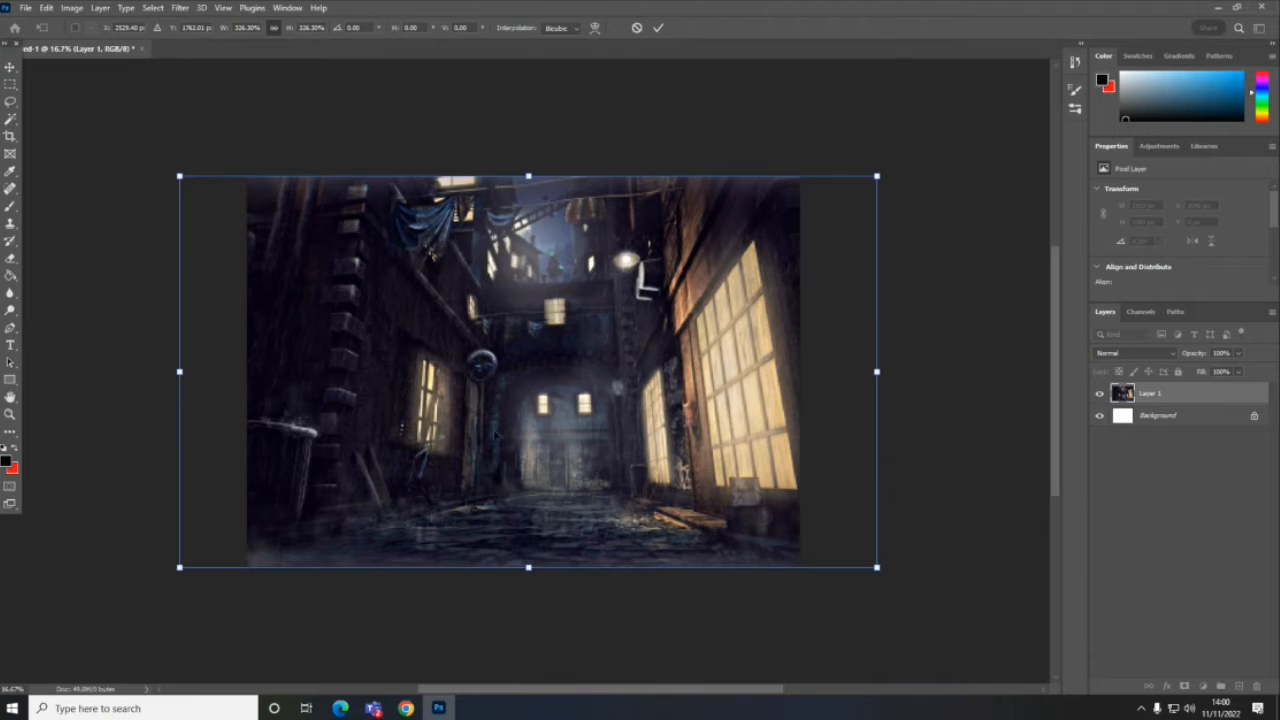
{"action": "key", "text": "Return"}
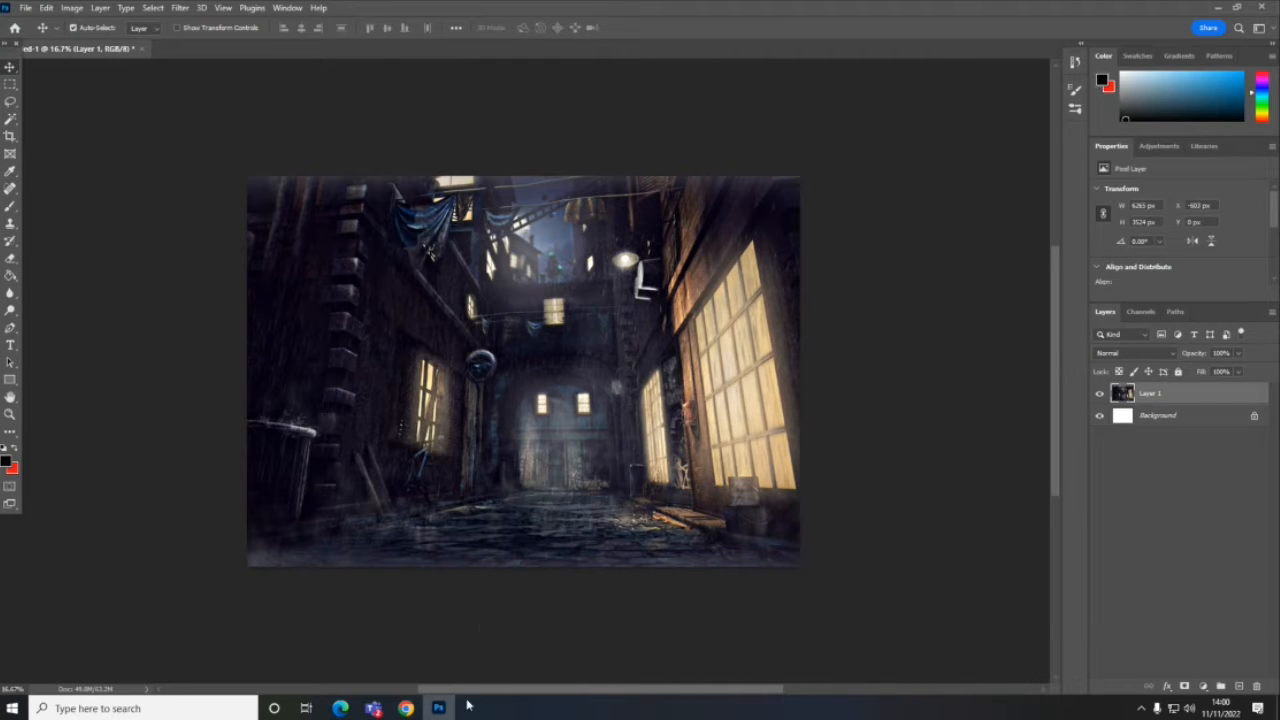
- Switch to Chrome, search Google Images for "batman" and limit the results to large images
{"action": "left_click", "coordinate": [403, 708]}
{"action": "triple_click", "coordinate": [243, 88]}
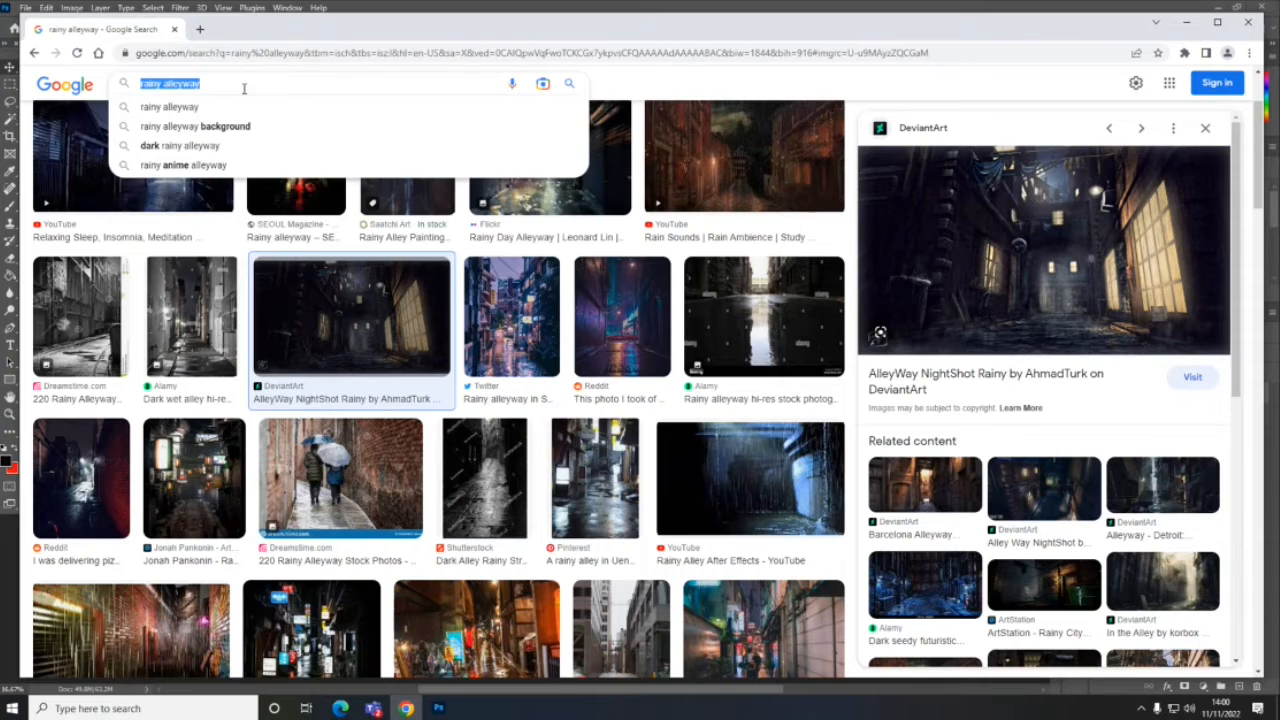
{"action": "type", "text": "batman"}
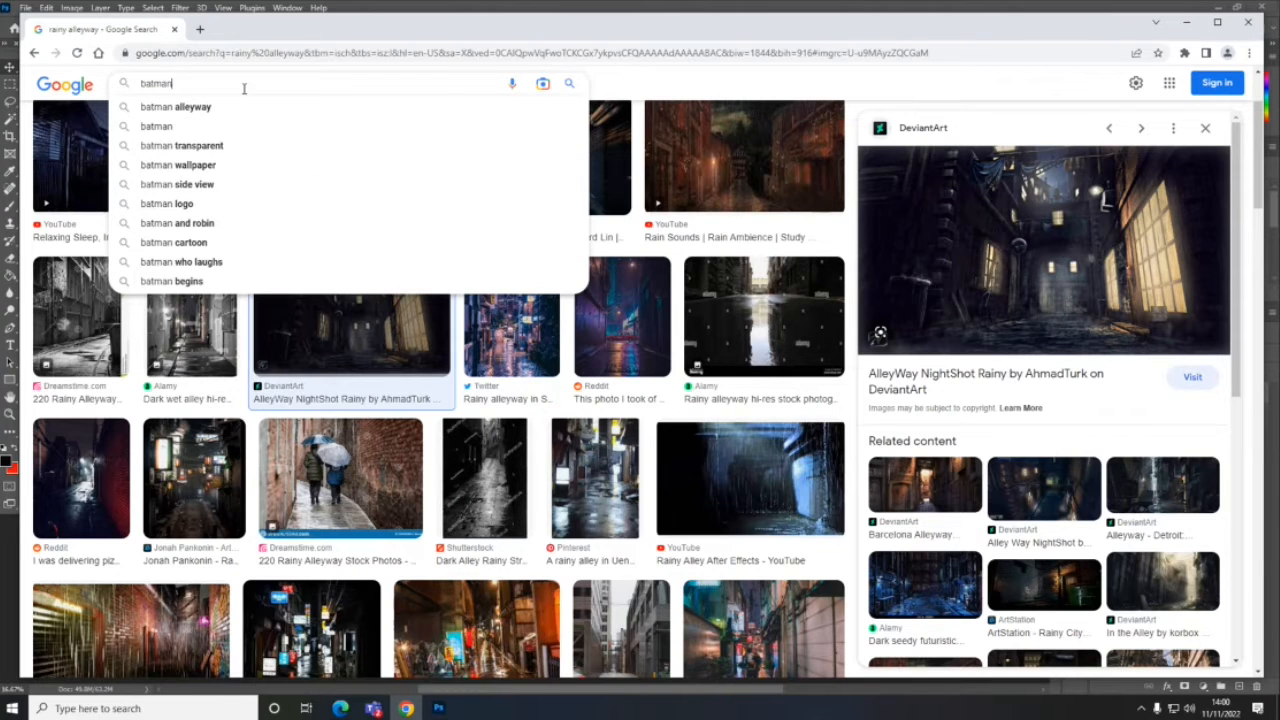
{"action": "key", "text": "Return"}
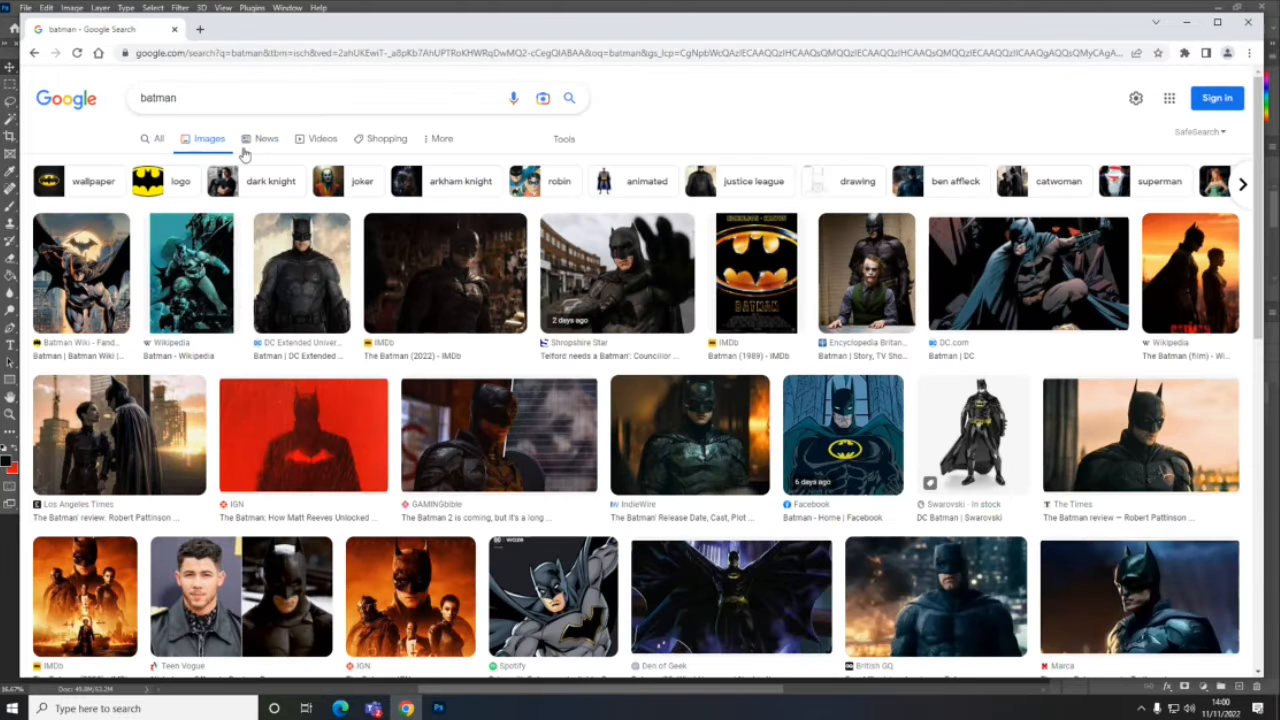
{"action": "left_click", "coordinate": [566, 140]}
{"action": "left_click", "coordinate": [143, 163]}
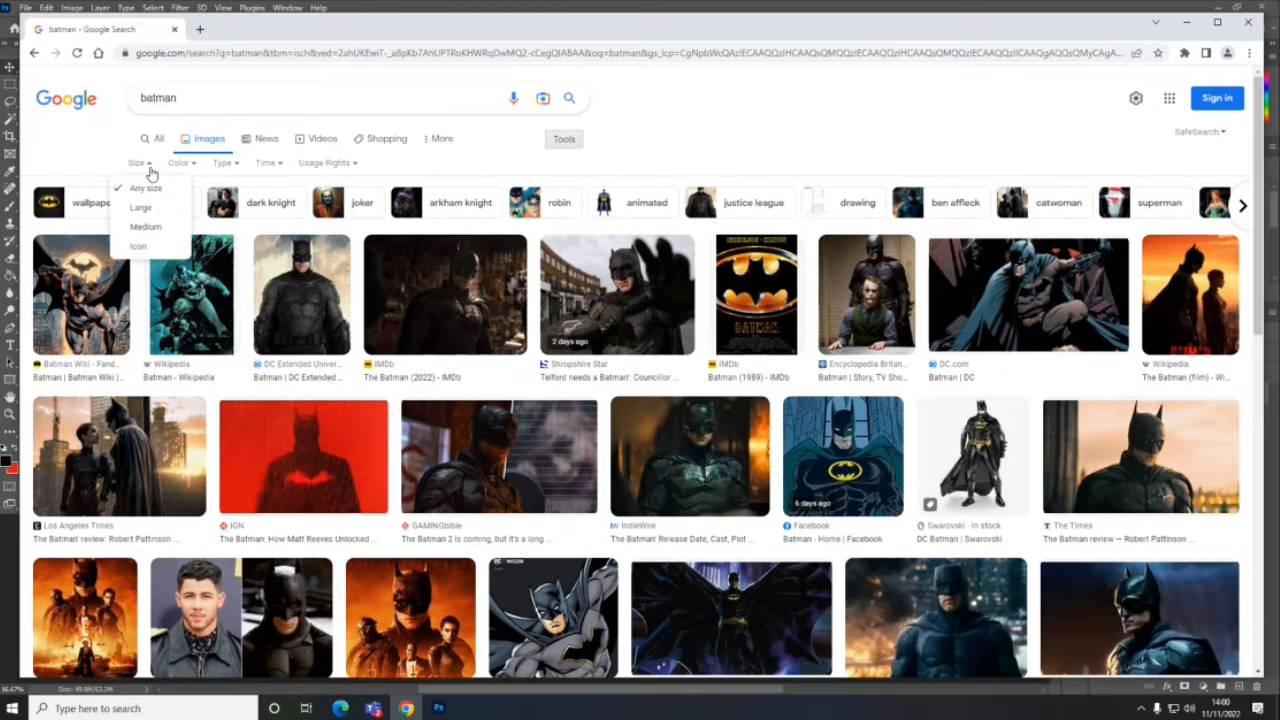
{"action": "left_click", "coordinate": [143, 207]}
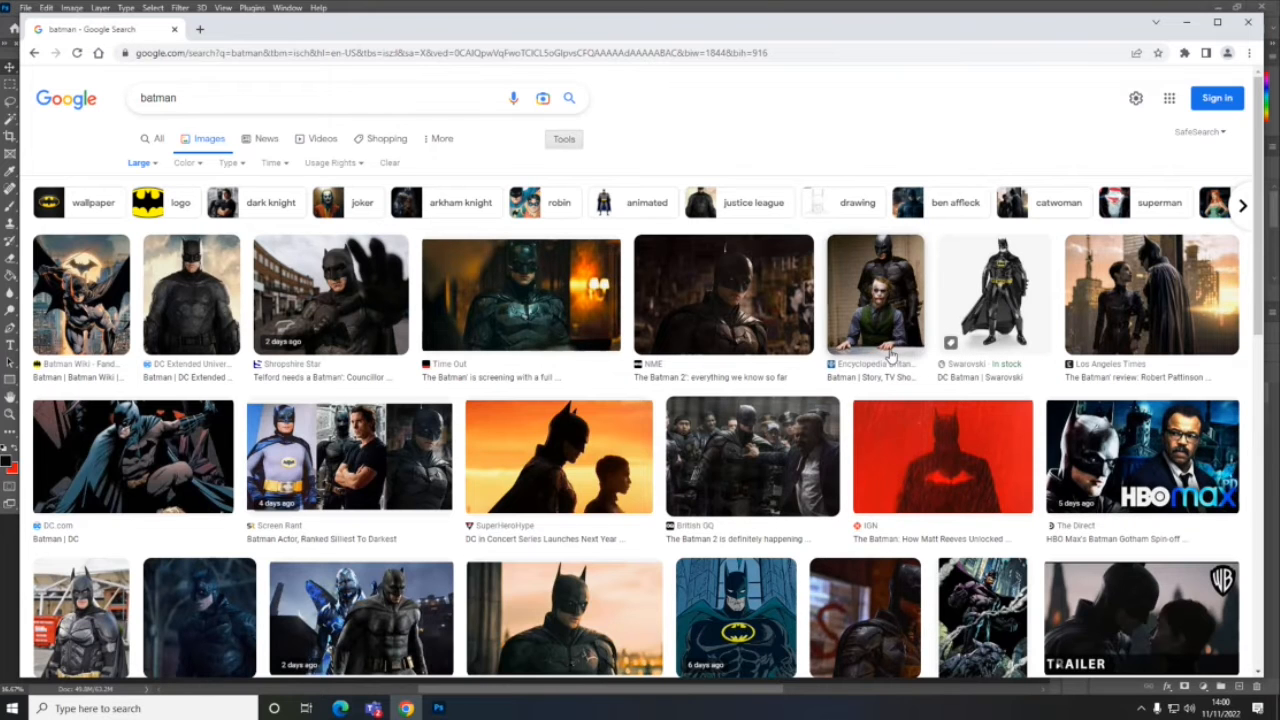
- Open the Marca result "The new Batman movie: Trailer, release date and cast" and copy its preview image
{"action": "scroll", "coordinate": [895, 356], "scroll_direction": "down", "scroll_amount": 2}
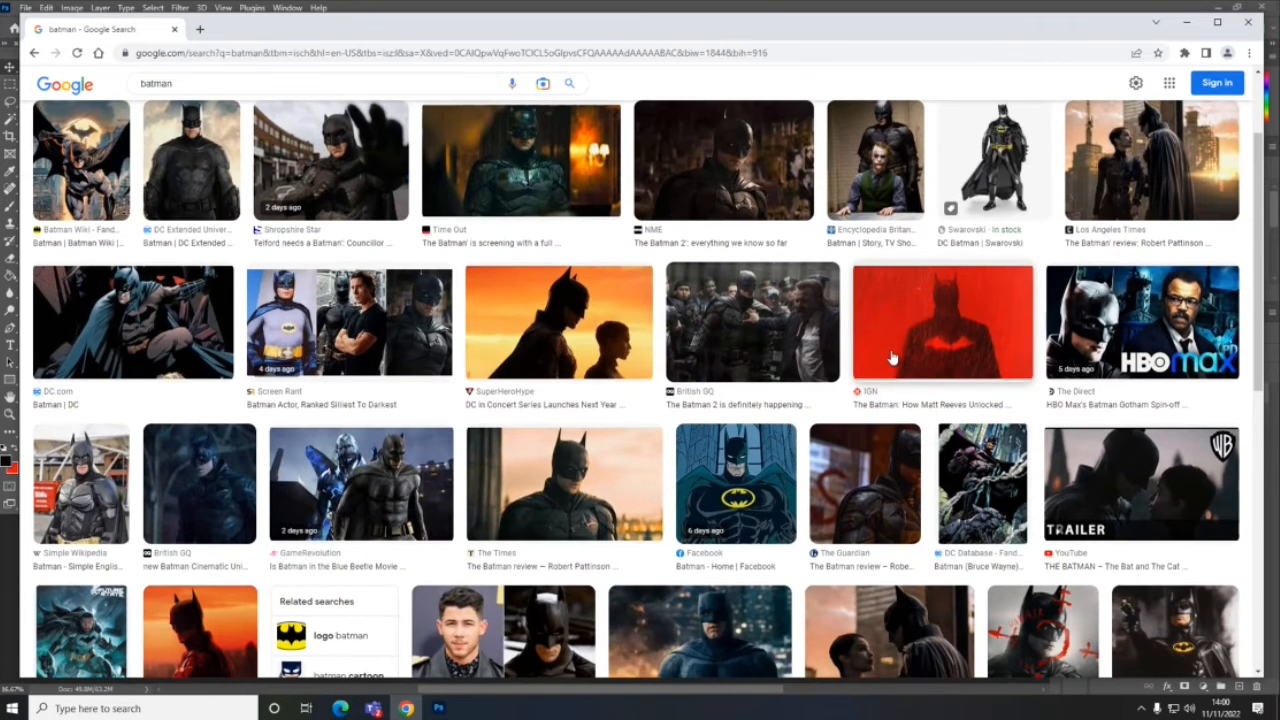
{"action": "scroll", "coordinate": [893, 358], "scroll_direction": "down", "scroll_amount": 6}
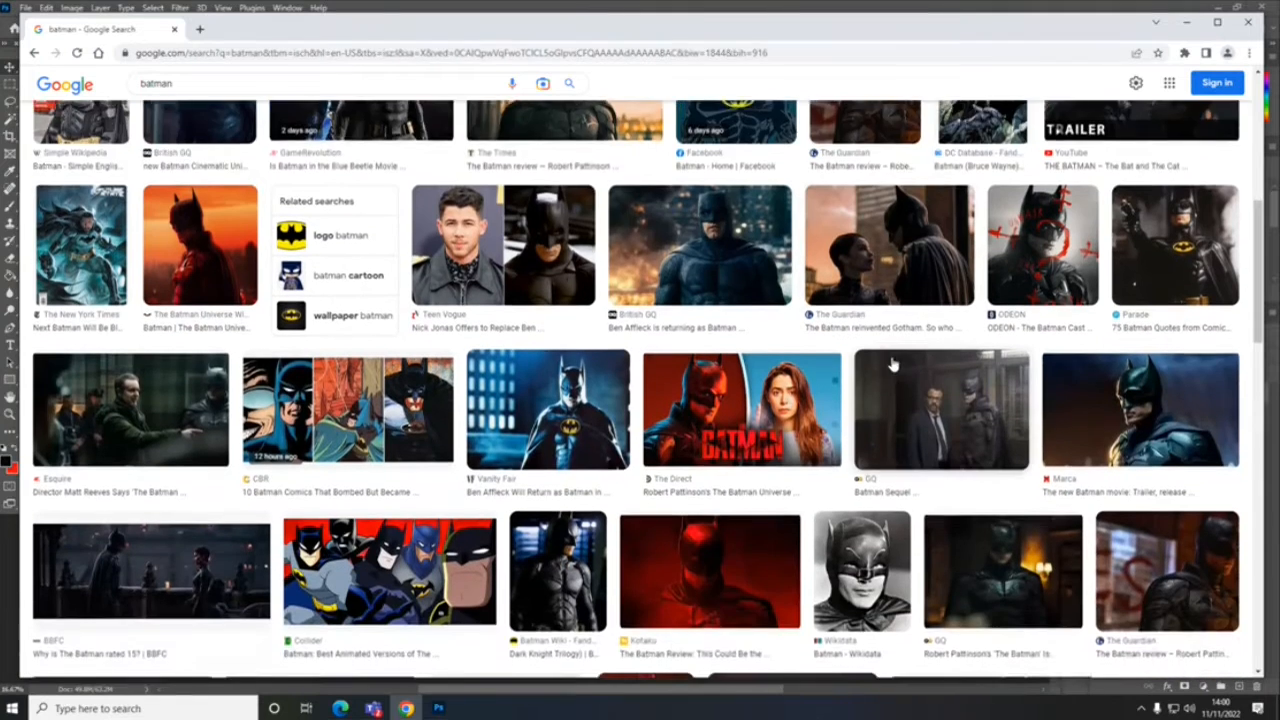
{"action": "scroll", "coordinate": [893, 366], "scroll_direction": "down", "scroll_amount": 1}
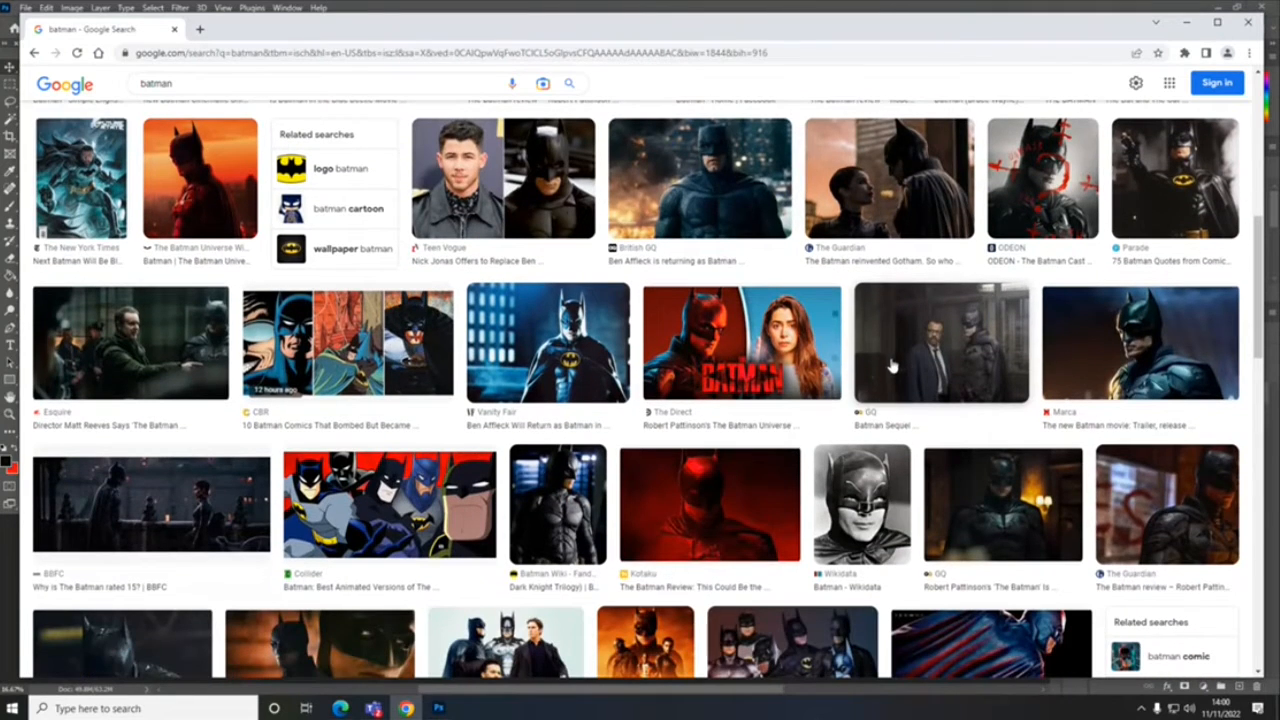
{"action": "left_click", "coordinate": [1132, 340]}
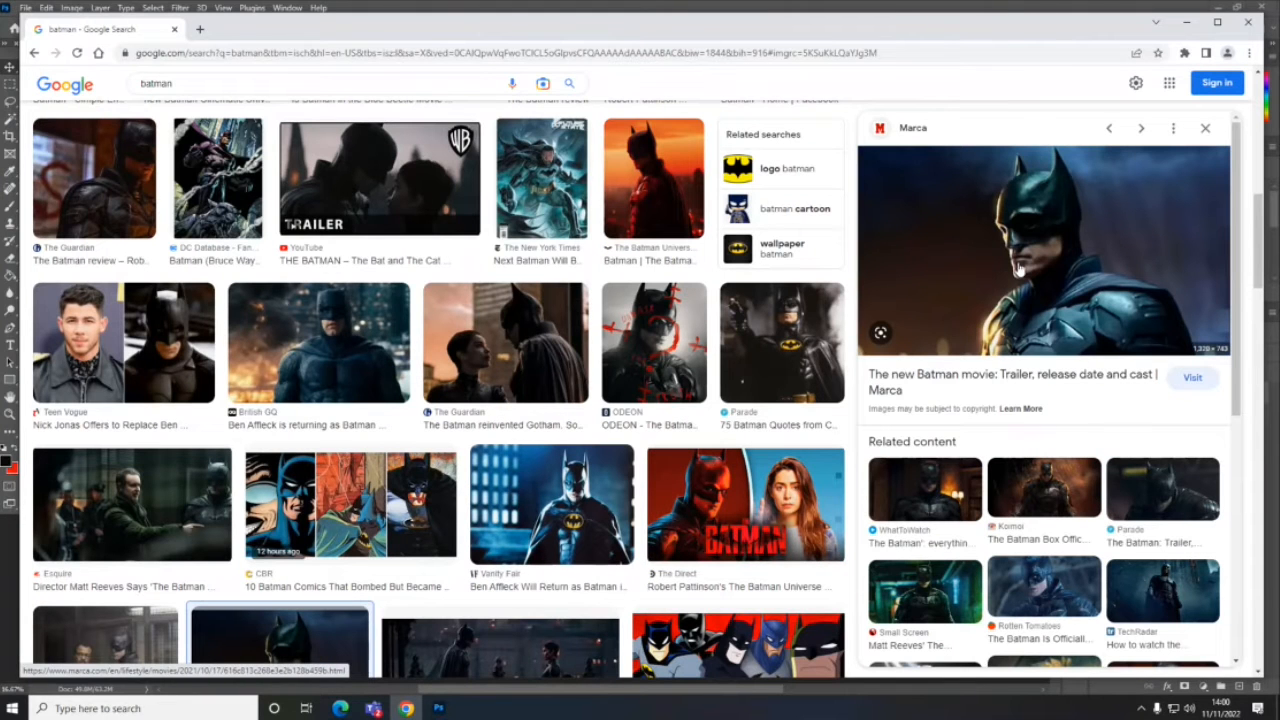
{"action": "right_click", "coordinate": [1078, 240]}
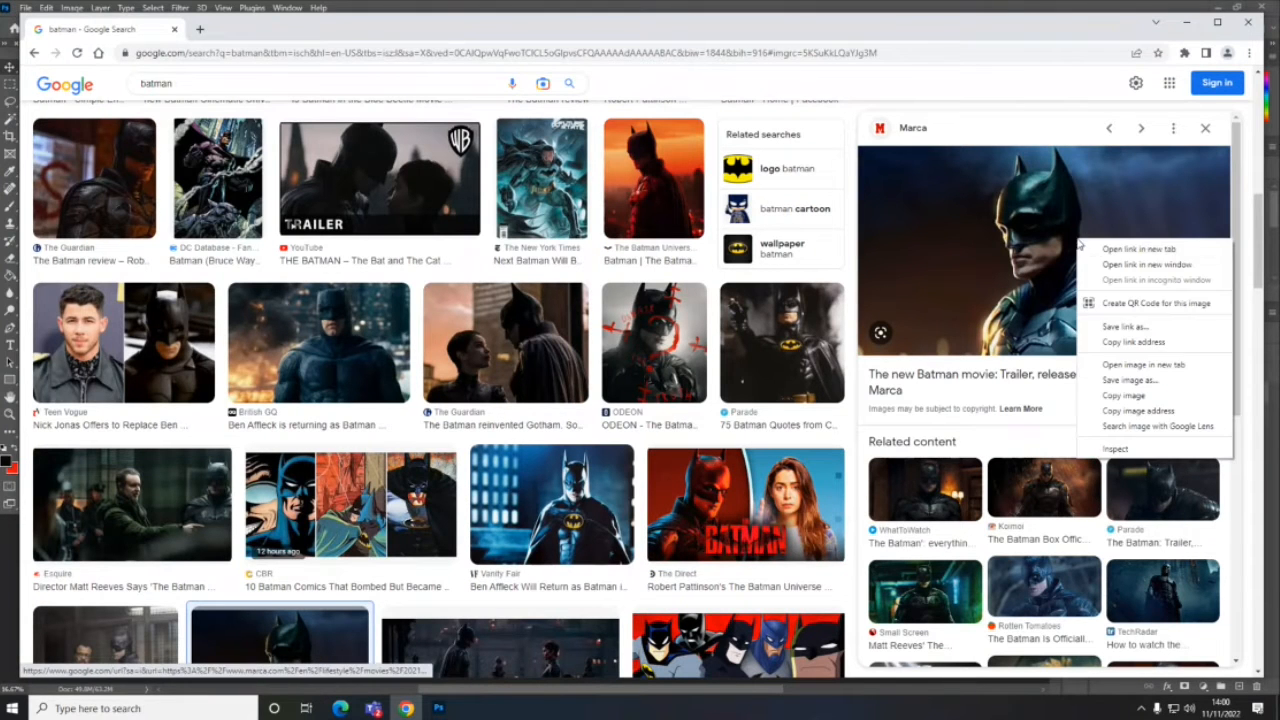
{"action": "left_click", "coordinate": [1140, 397]}
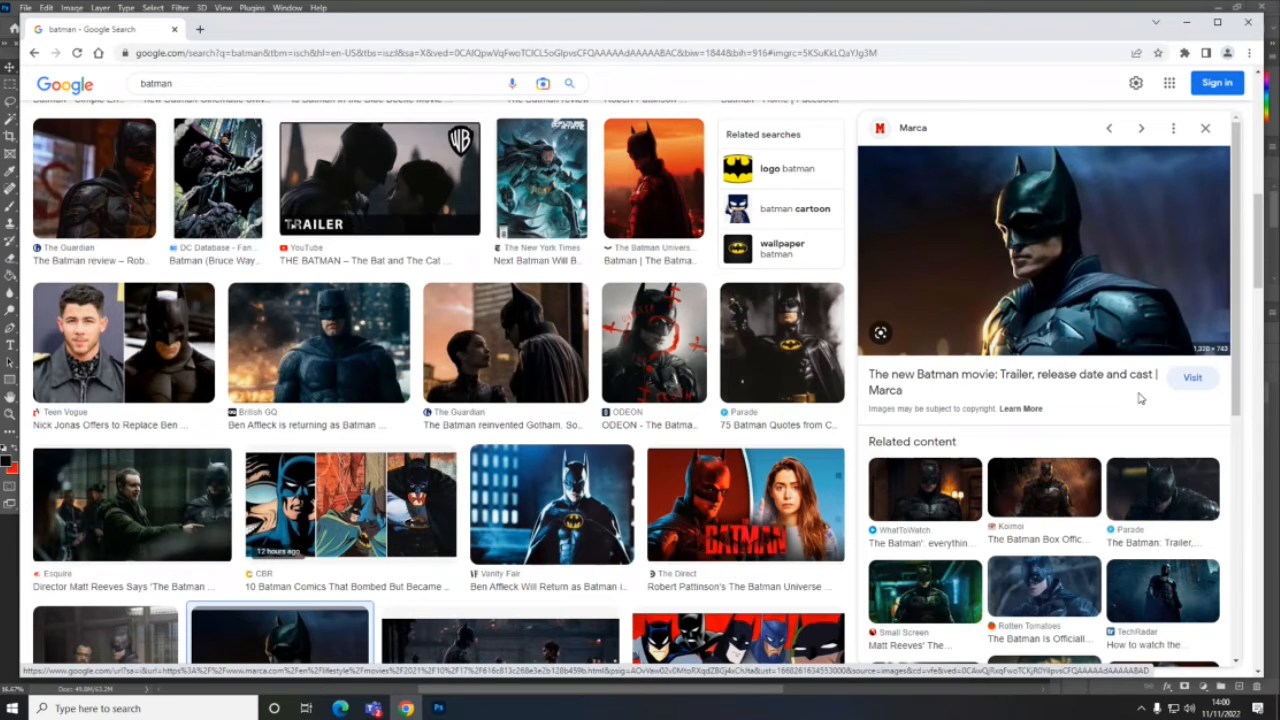
- Switch to Photoshop, paste the Batman image, scale it proportionally to about 5013 px wide and place it in the canvas's lower-right corner
{"action": "left_click", "coordinate": [438, 710]}
{"action": "key", "text": "ctrl+v"}
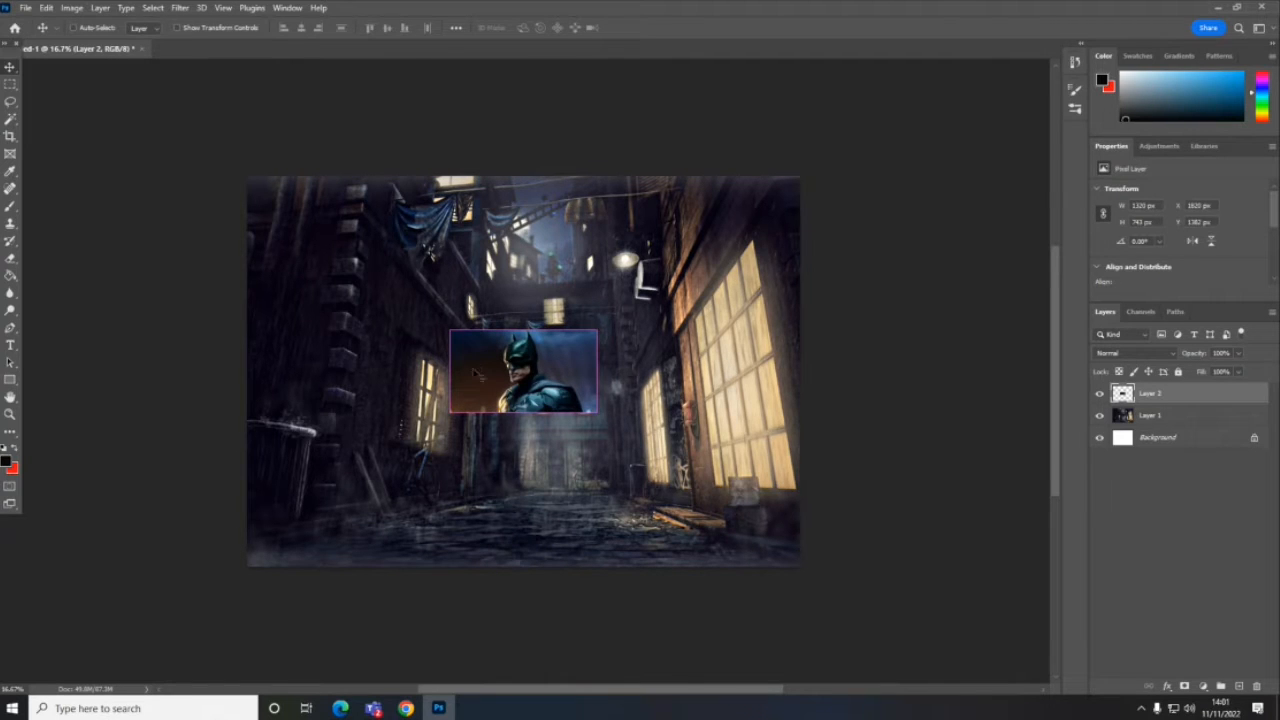
{"action": "key", "text": "ctrl+t"}
{"action": "left_click_drag", "start_coordinate": [596, 329], "coordinate": [843, 190]}
{"action": "left_click_drag", "start_coordinate": [452, 410], "coordinate": [318, 550]}
{"action": "left_click_drag", "start_coordinate": [662, 432], "coordinate": [718, 493]}
{"action": "key", "text": "Return"}
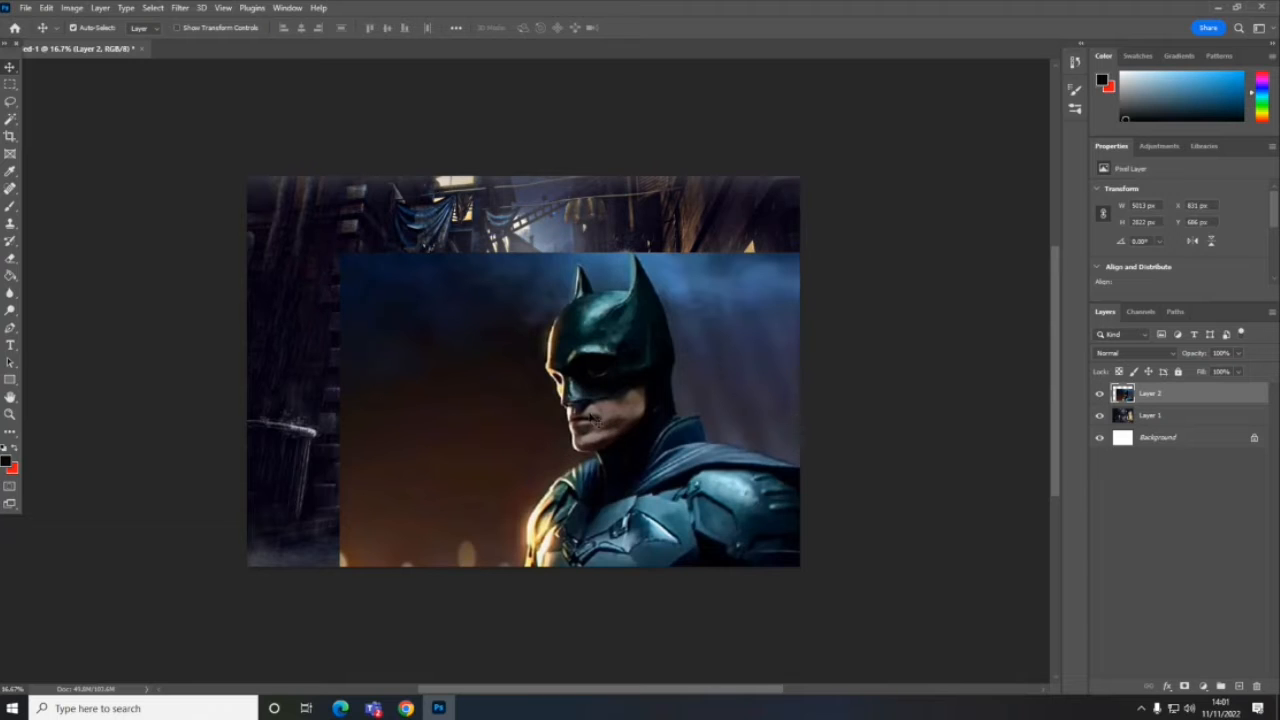
- Hide the alleyway layer and activate the Magic Wand tool with the Batman layer selected
{"action": "left_click", "coordinate": [1100, 417]}
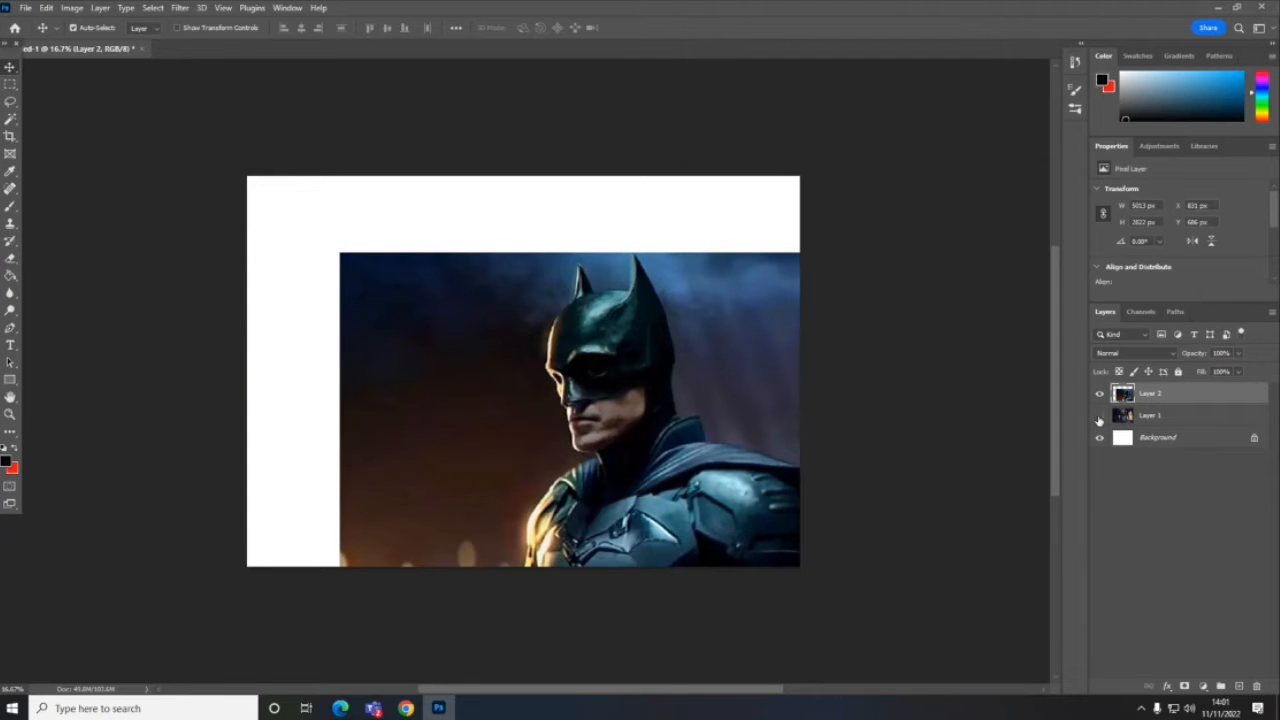
{"action": "left_click", "coordinate": [11, 120]}
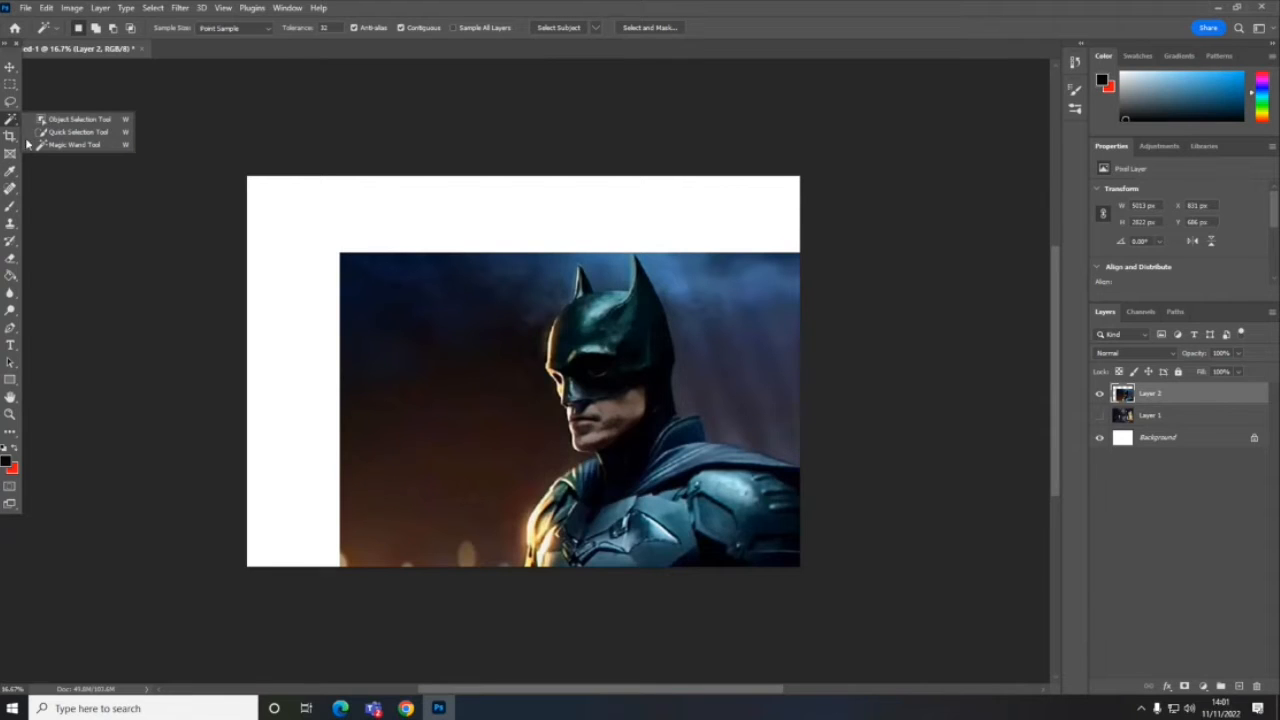
{"action": "left_click", "coordinate": [72, 146]}
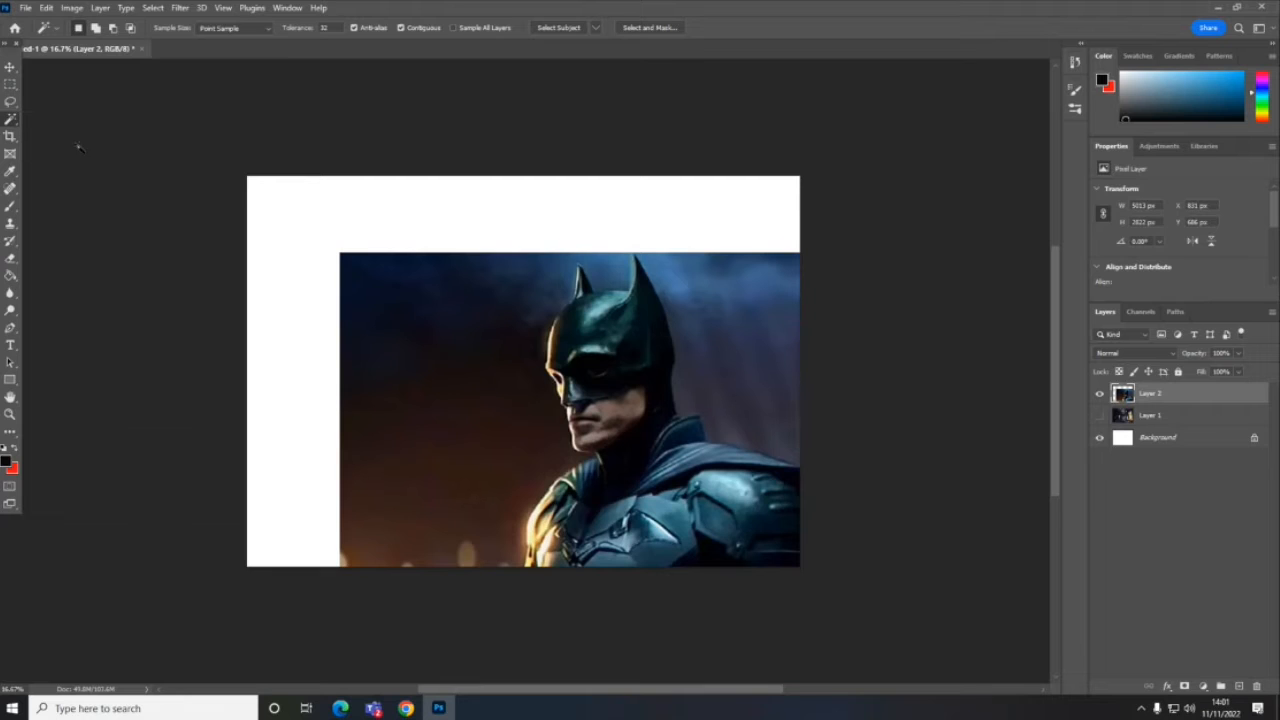
- Try to select the brown background in front of Batman's face with the Magic Wand at its existing tolerance
{"action": "left_click", "coordinate": [429, 470]}
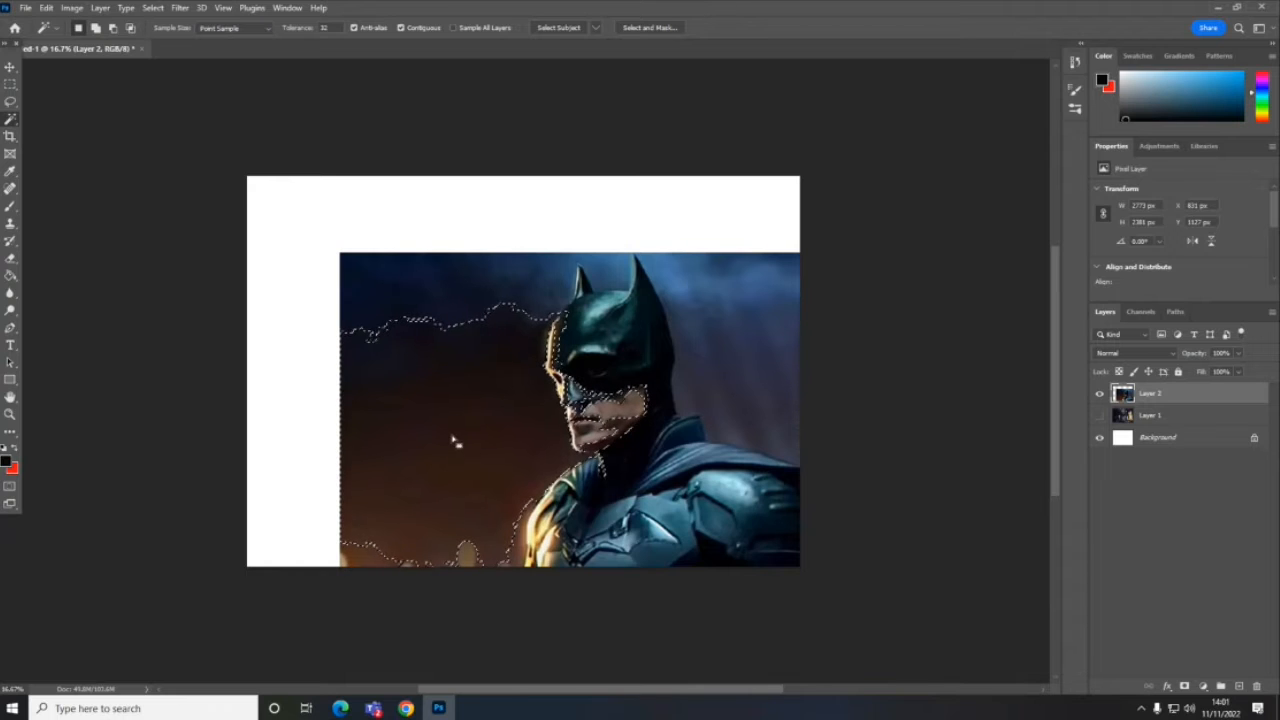
{"action": "key", "text": "ctrl+d"}
{"action": "left_click", "coordinate": [466, 464]}
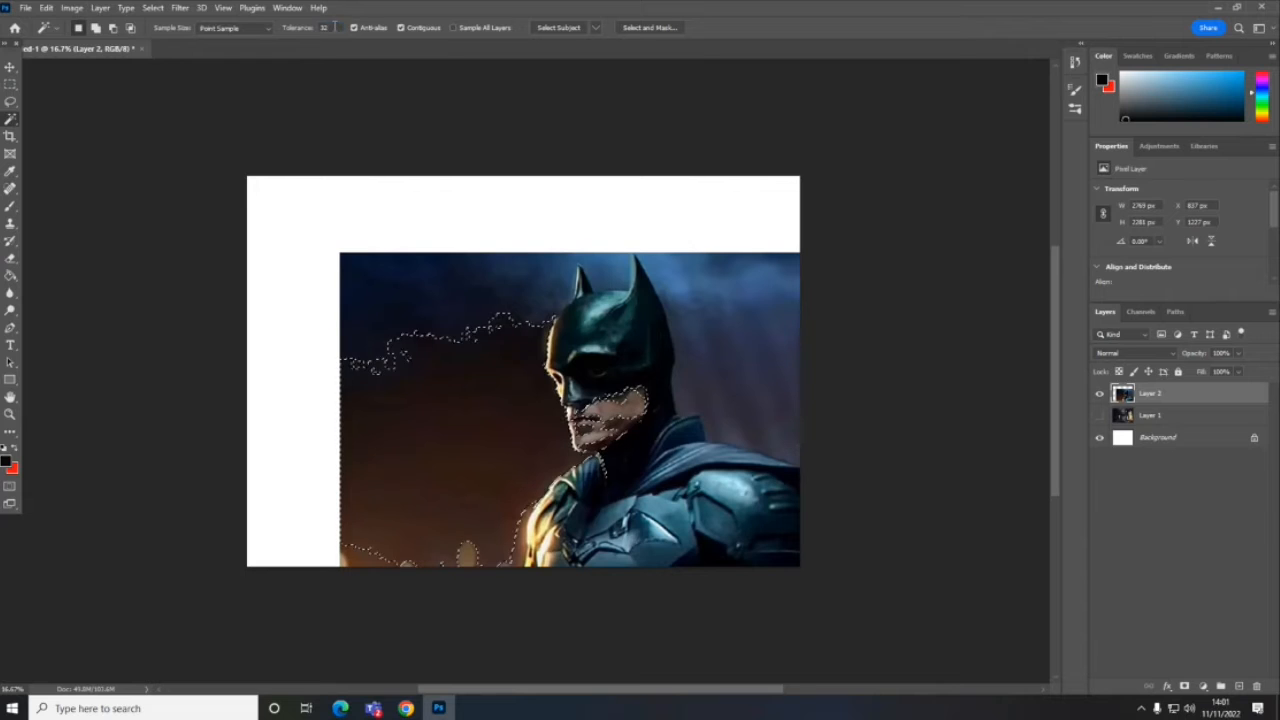
- Set the Magic Wand tolerance to 12 and build up a combined selection of the brown background areas in front of Batman
{"action": "left_click", "coordinate": [334, 27]}
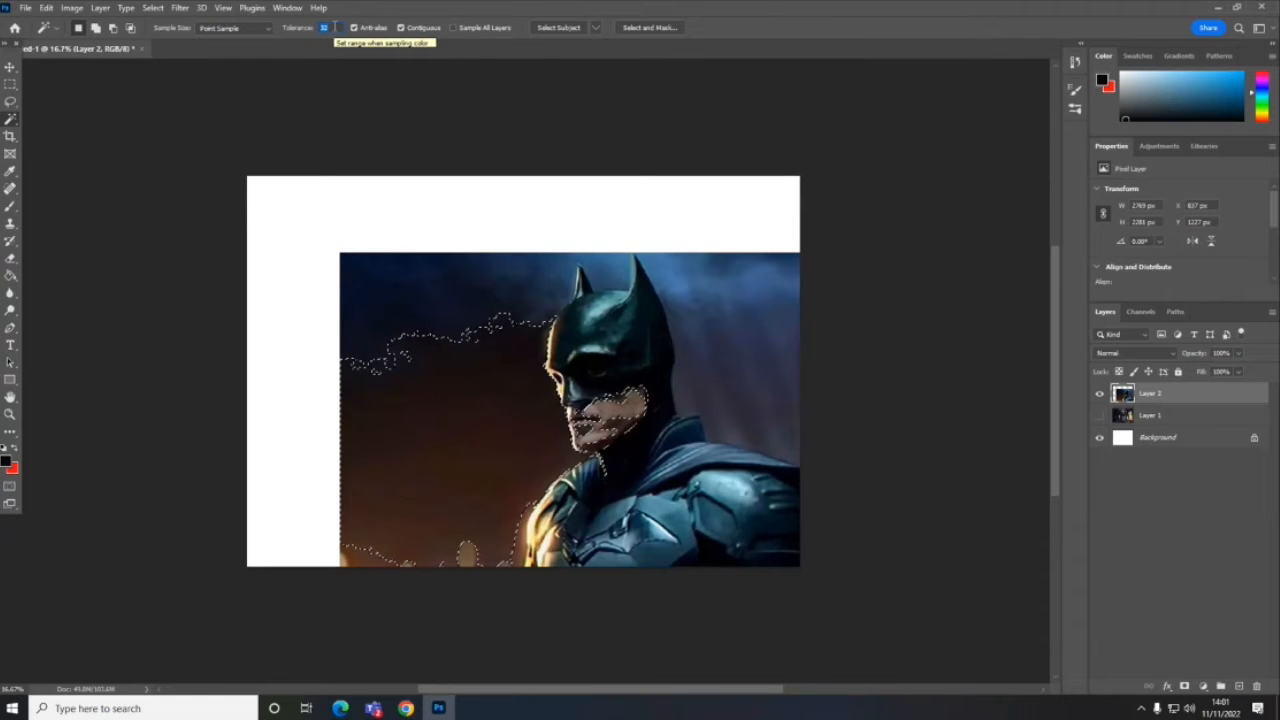
{"action": "type", "text": "12"}
{"action": "left_click", "coordinate": [415, 422]}
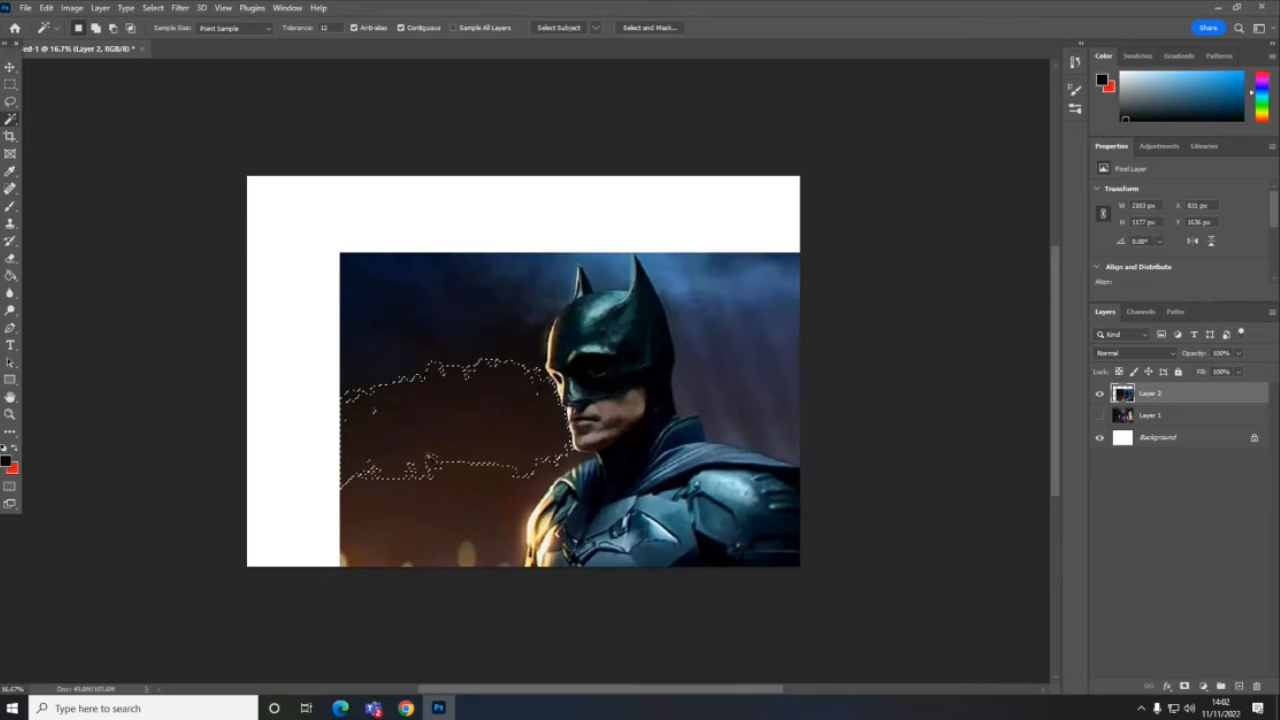
{"action": "left_click", "coordinate": [413, 522], "text": "shift"}
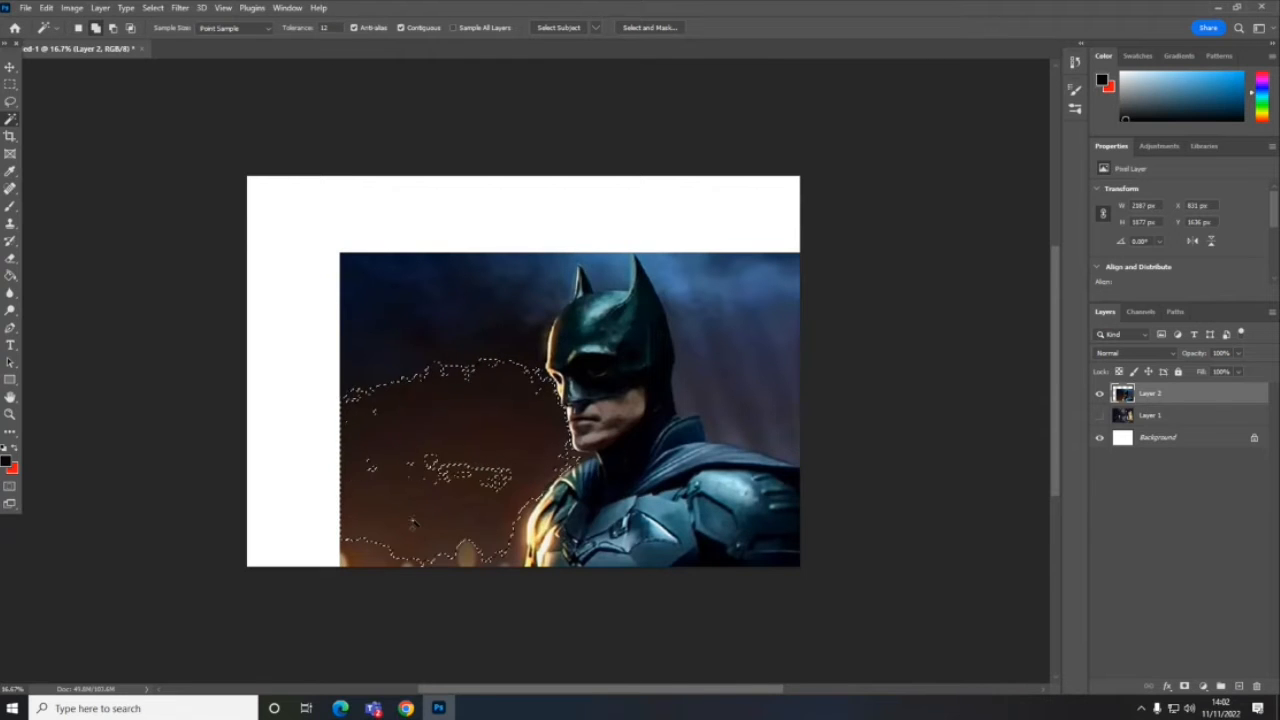
{"action": "left_click", "coordinate": [466, 480], "text": "shift"}
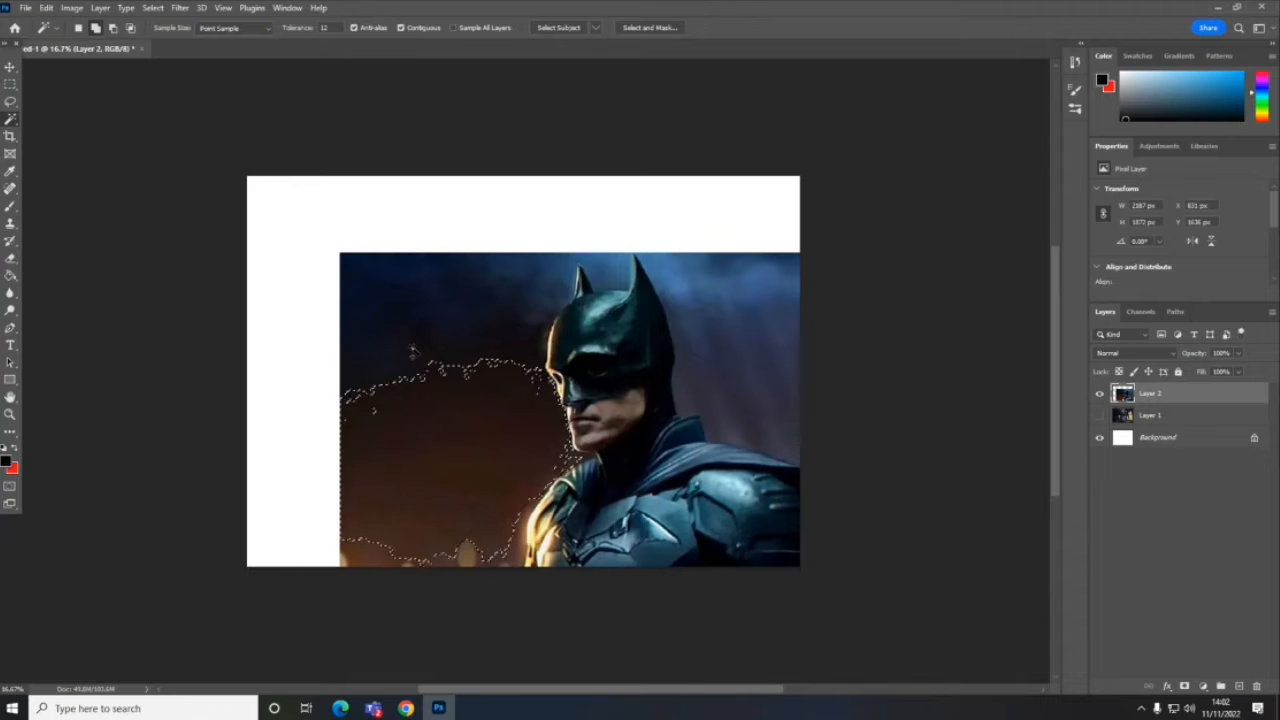
{"action": "left_click", "coordinate": [409, 373], "text": "shift"}
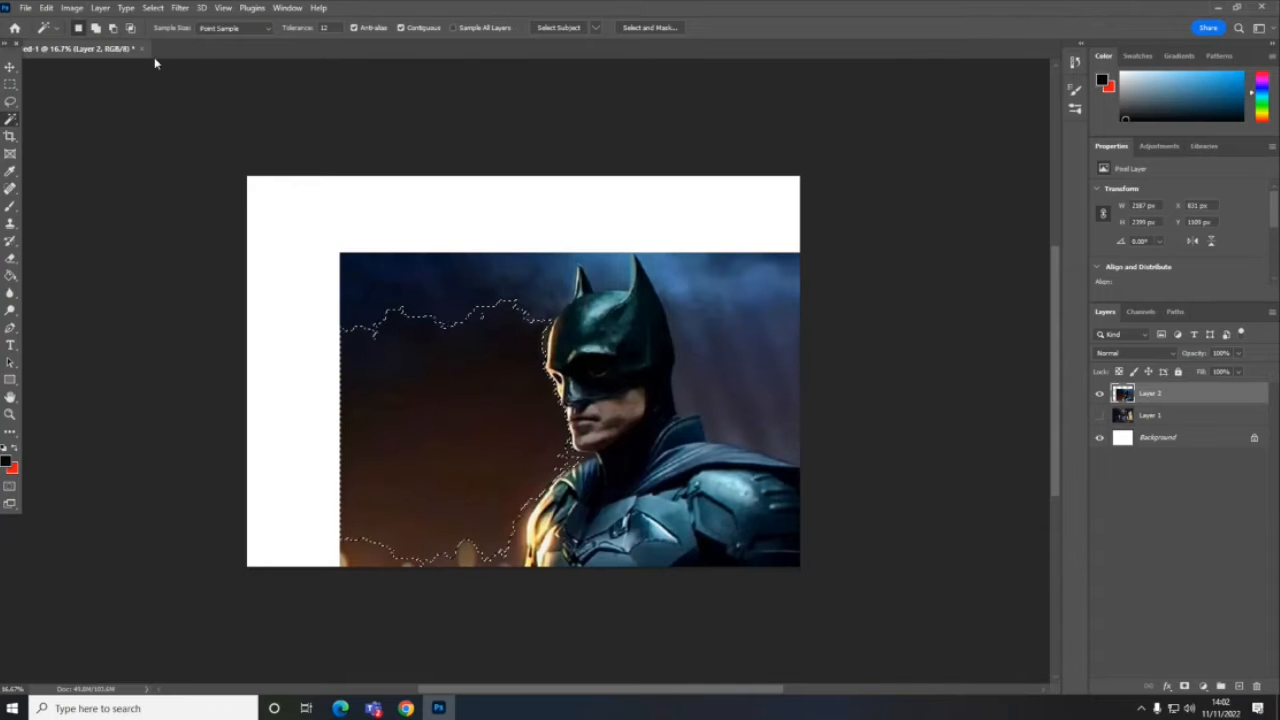
- Try to expand the background selection with the Similar command, then undo it
{"action": "left_click", "coordinate": [152, 7]}
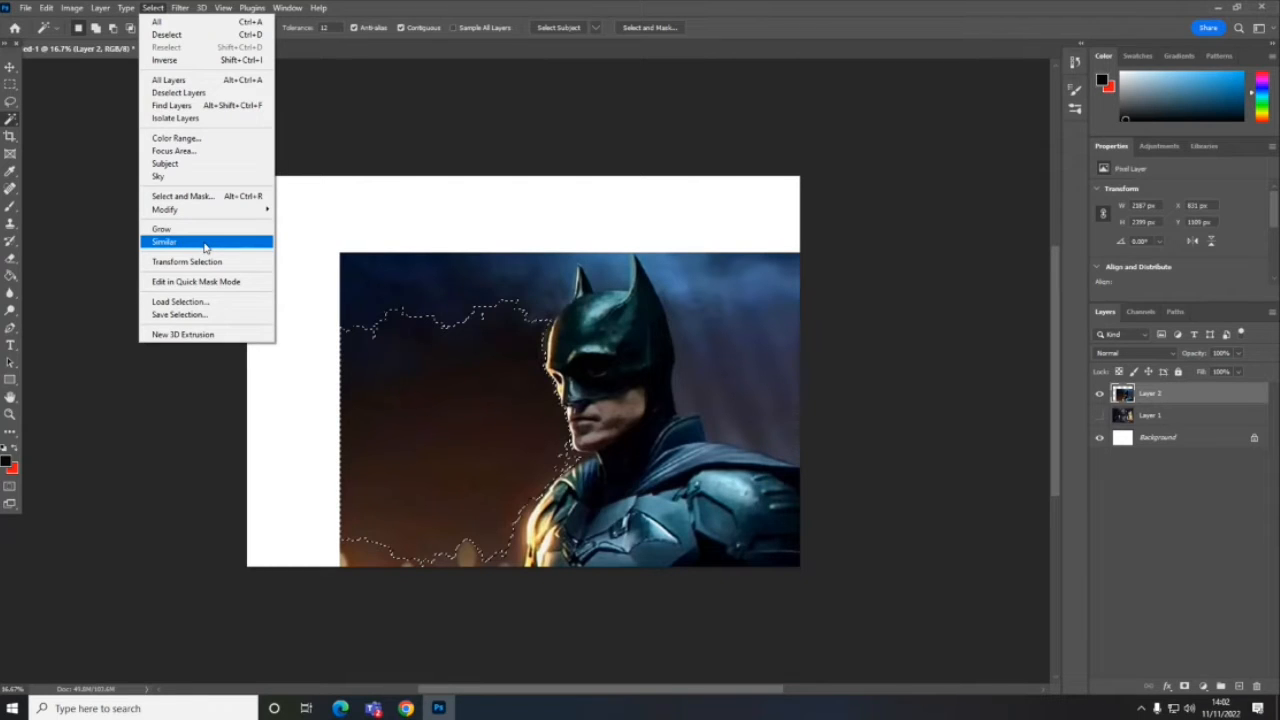
{"action": "left_click", "coordinate": [205, 243]}
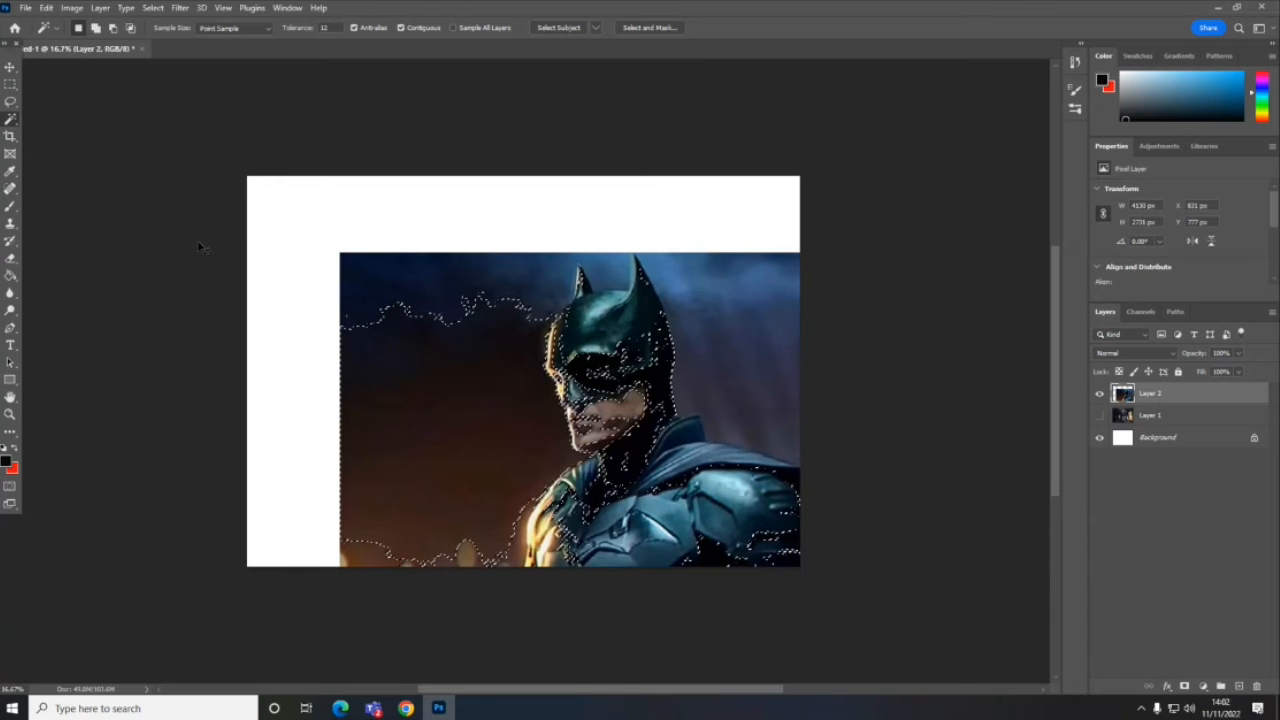
{"action": "key", "text": "ctrl+z"}
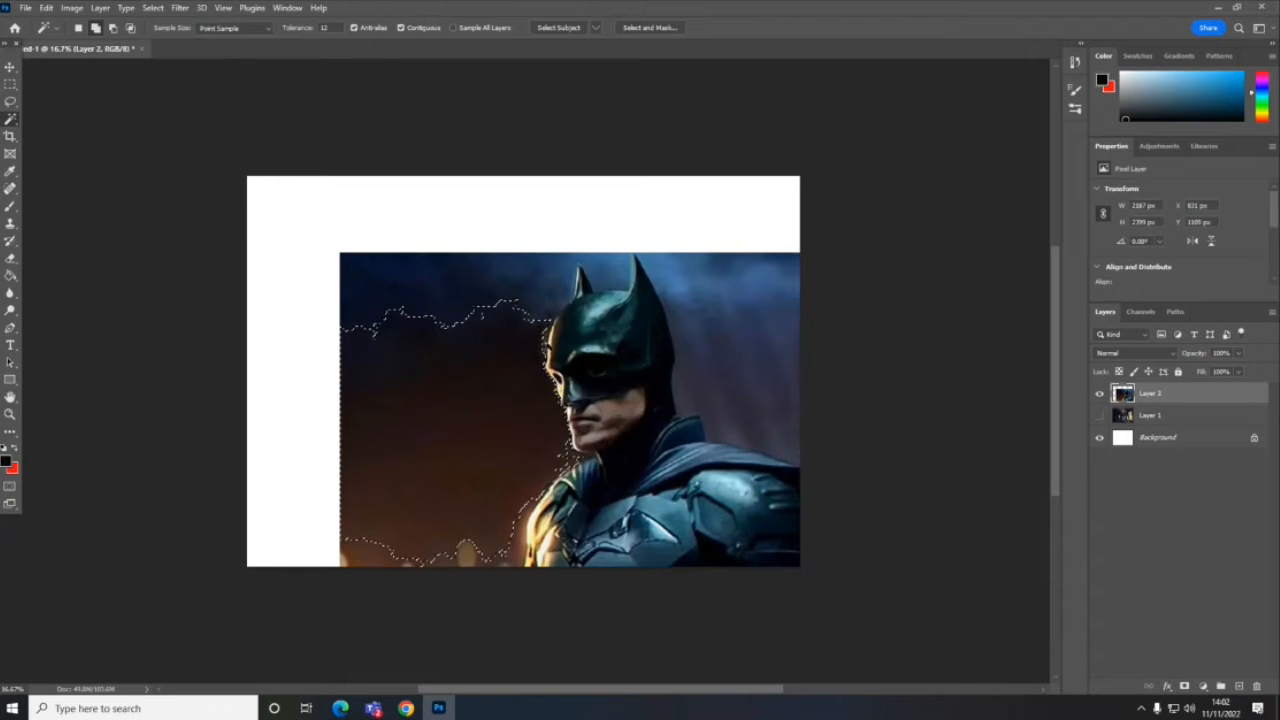
- Extend the Magic Wand selection over the dark blue sky in front of Batman and delete the selected background
{"action": "left_click", "coordinate": [398, 285]}
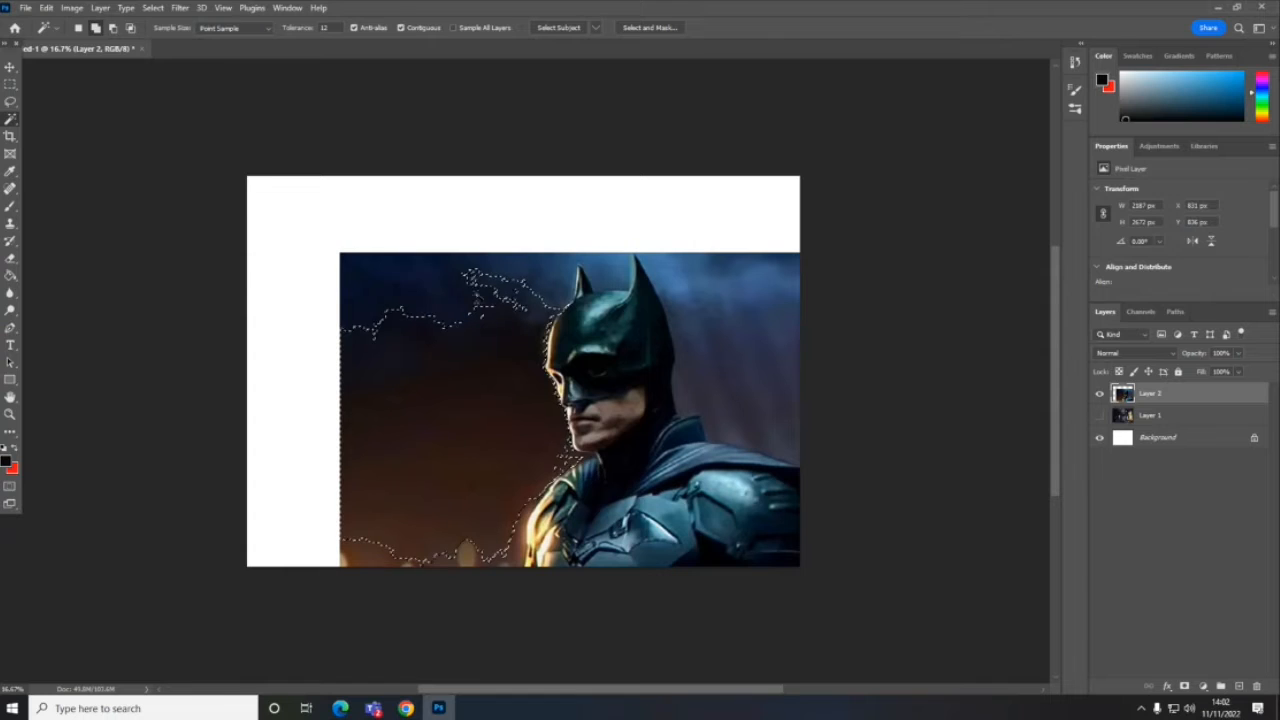
{"action": "left_click", "coordinate": [396, 279]}
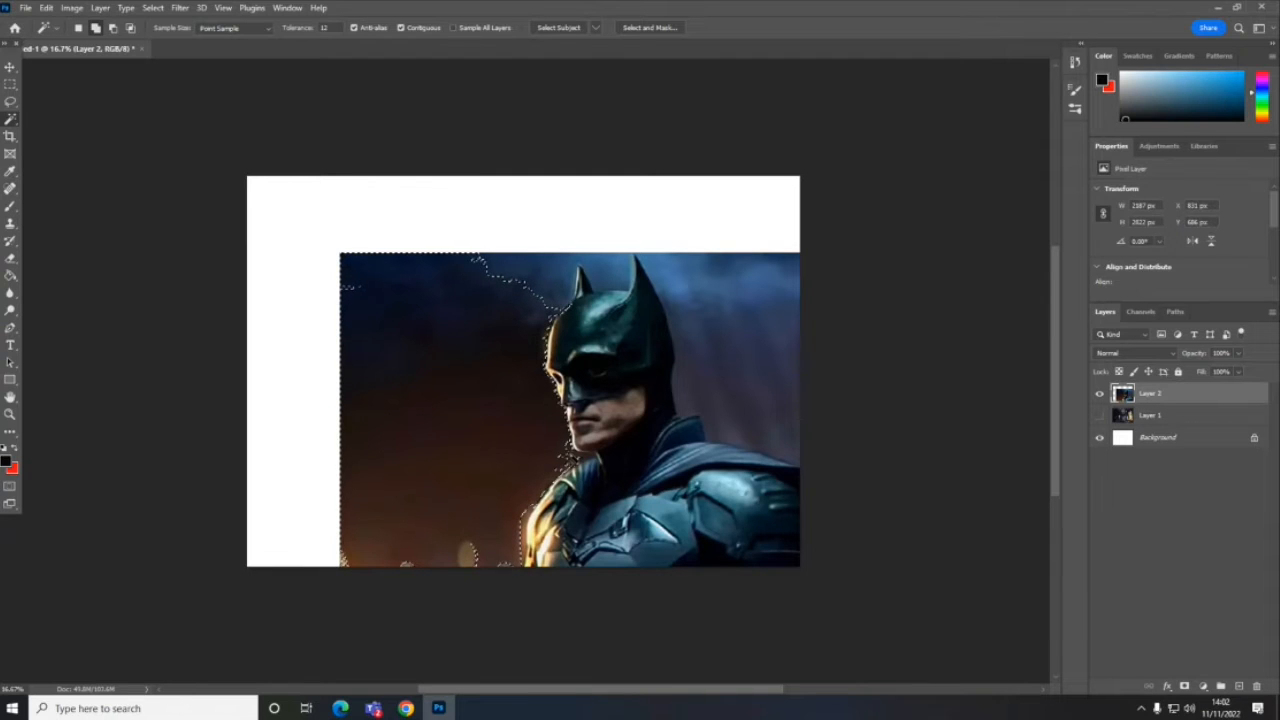
{"action": "left_click", "coordinate": [575, 459], "text": "shift"}
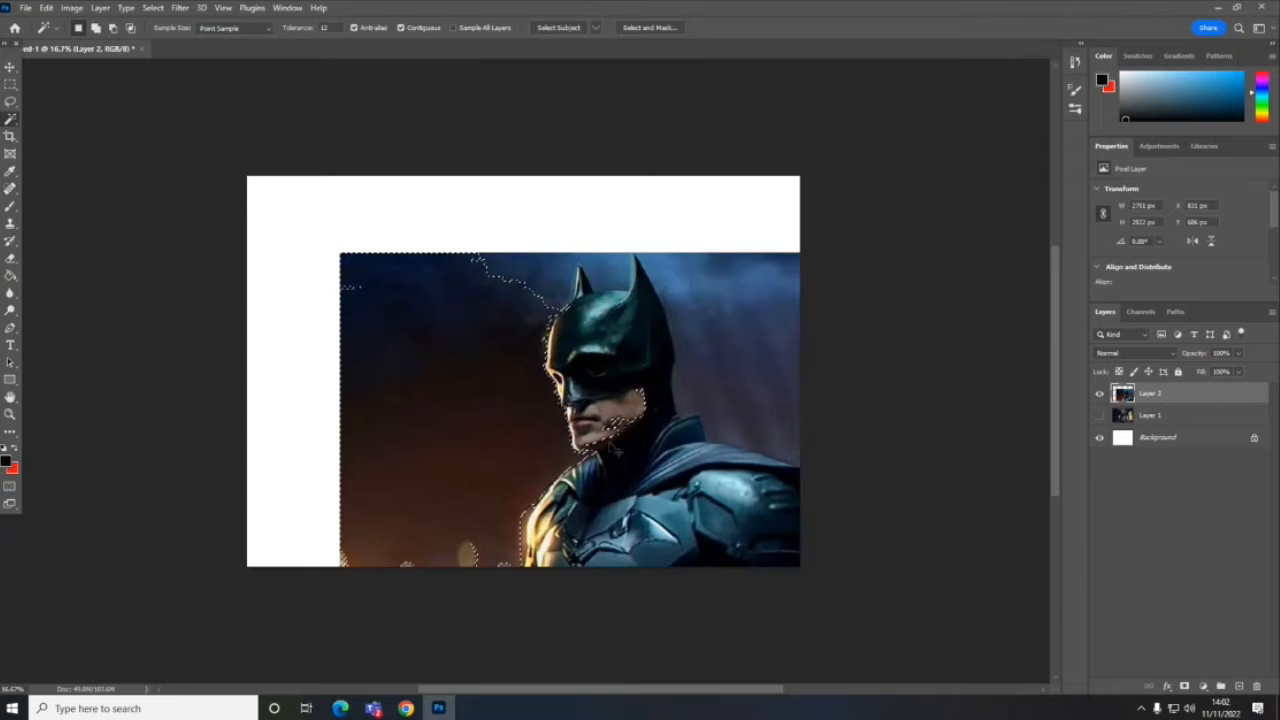
{"action": "key", "text": "ctrl+z"}
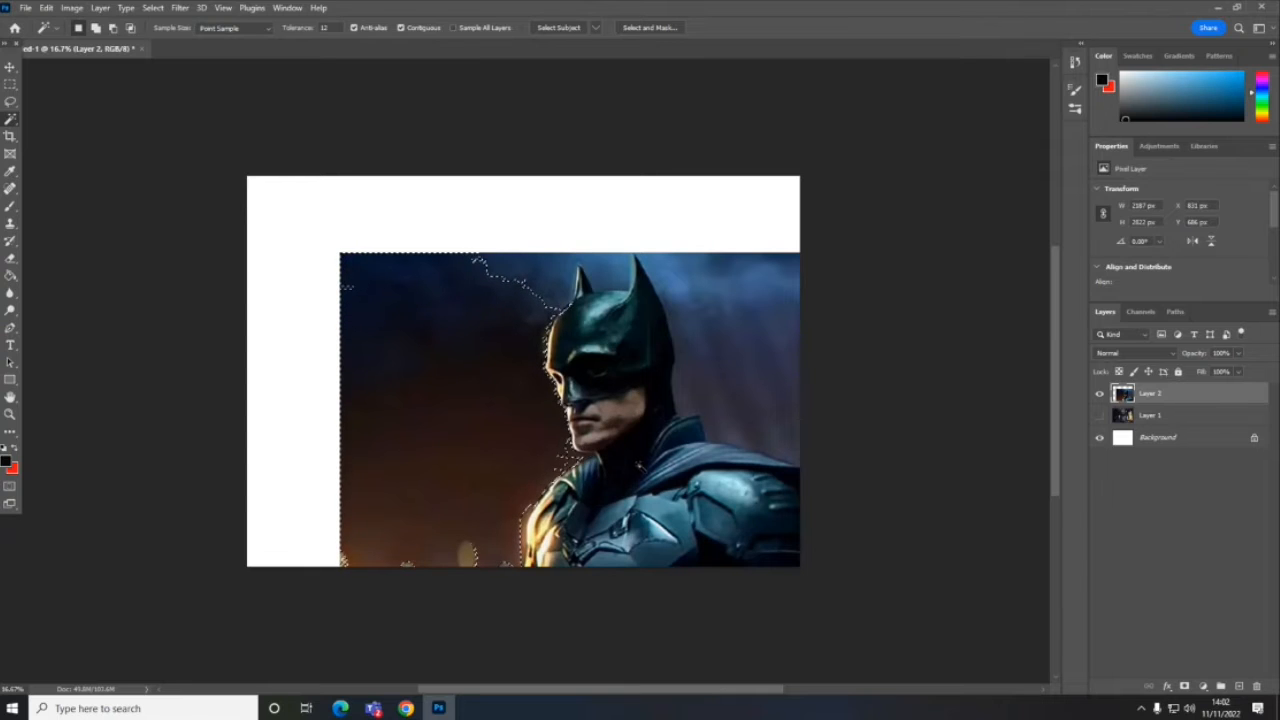
{"action": "left_click", "coordinate": [347, 292], "text": "shift"}
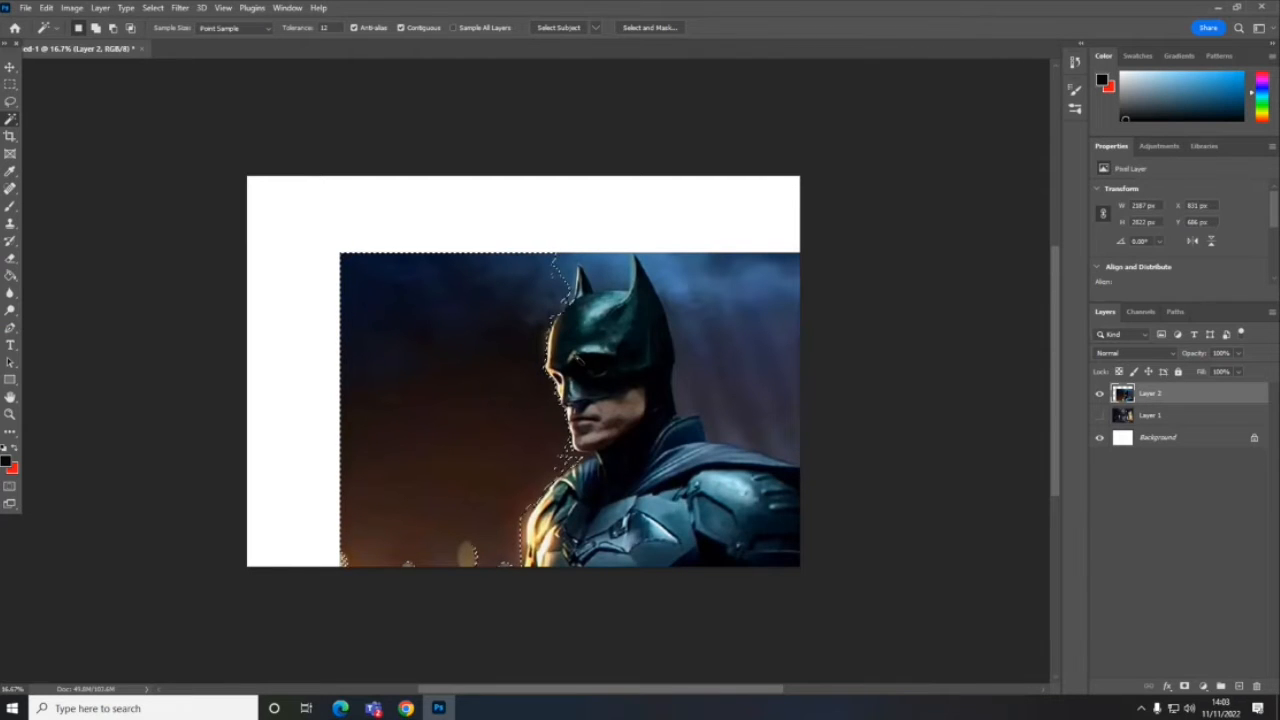
{"action": "key", "text": "Delete"}
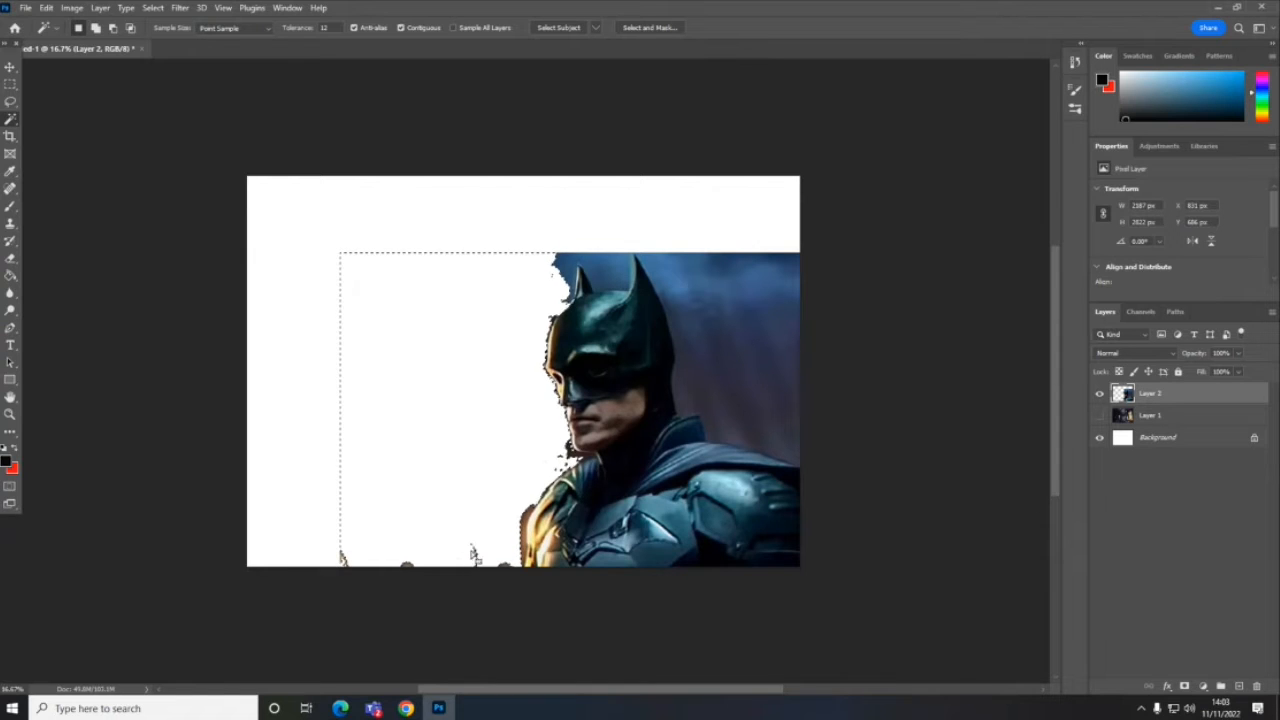
- Lasso the leftover background fragments along the canvas's lower edge in front of Batman and delete them
{"action": "left_click", "coordinate": [10, 101]}
{"action": "left_click", "coordinate": [325, 447]}
{"action": "mouse_move", "coordinate": [325, 447]}
{"action": "left_mouse_down"}
{"action": "mouse_move", "coordinate": [329, 571]}
{"action": "mouse_move", "coordinate": [442, 623]}
{"action": "mouse_move", "coordinate": [499, 611]}
{"action": "mouse_move", "coordinate": [527, 575]}
{"action": "left_mouse_up"}
{"action": "mouse_move", "coordinate": [514, 481]}
{"action": "left_mouse_down"}
{"action": "mouse_move", "coordinate": [390, 436]}
{"action": "mouse_move", "coordinate": [328, 438]}
{"action": "mouse_move", "coordinate": [351, 457]}
{"action": "left_mouse_up"}
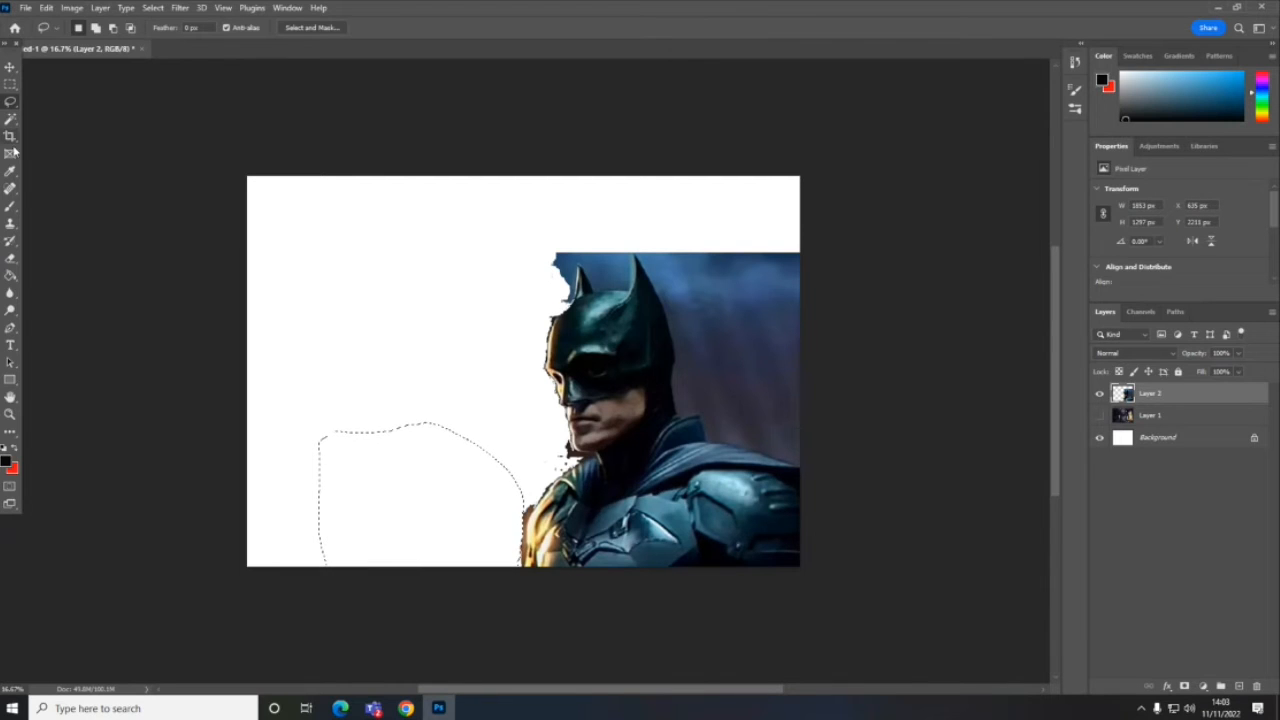
- Outline the background behind Batman's head and cape with the Polygonal Lasso and delete it
{"action": "left_click", "coordinate": [11, 102]}
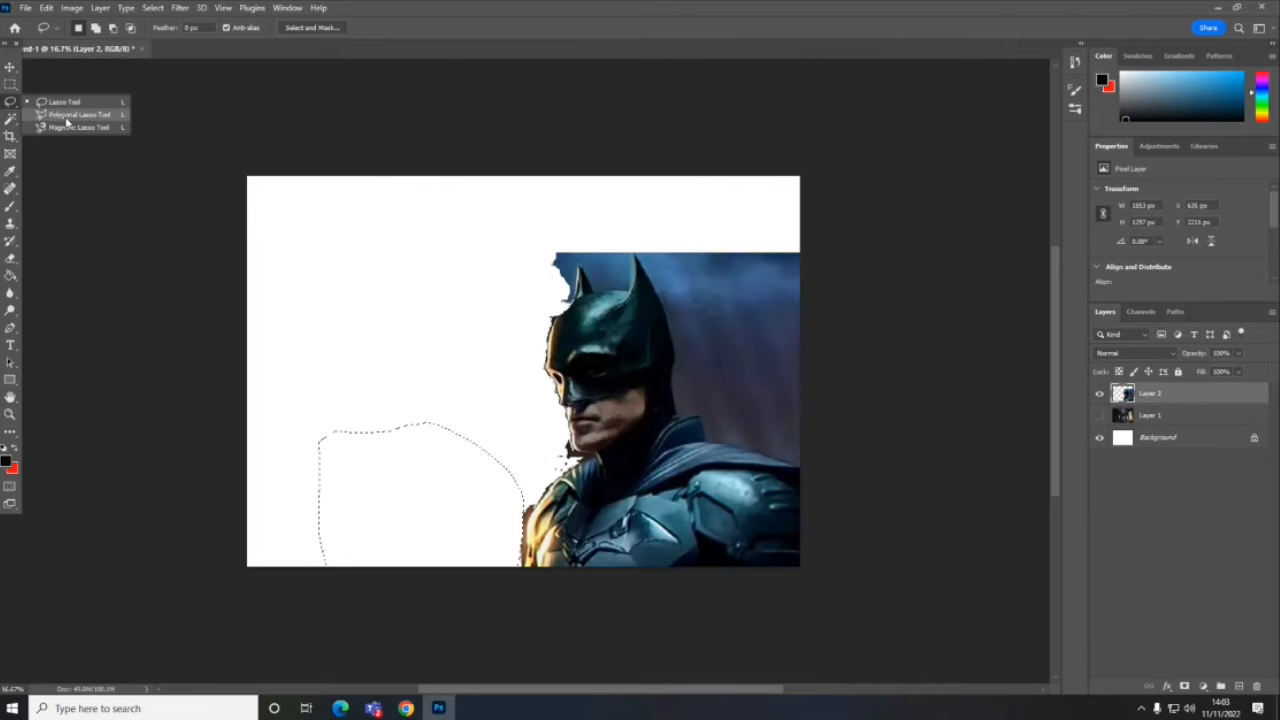
{"action": "left_click", "coordinate": [48, 127]}
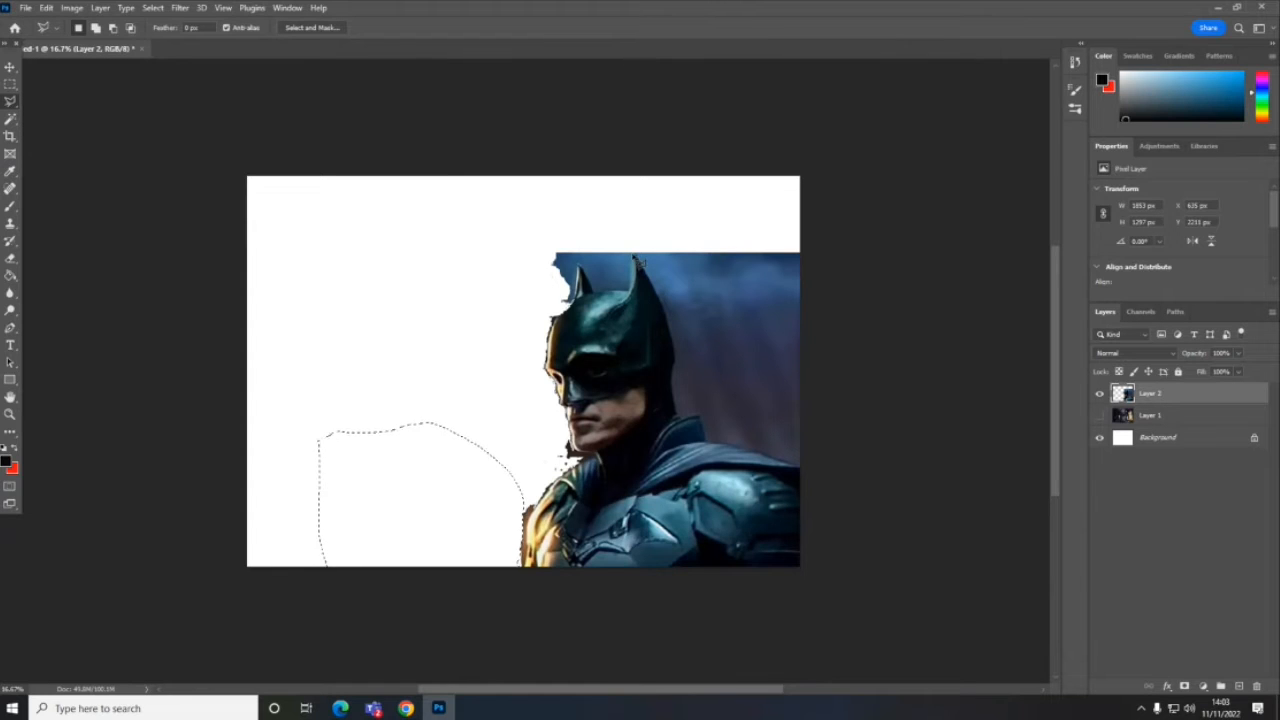
{"action": "key", "text": "ctrl+d"}
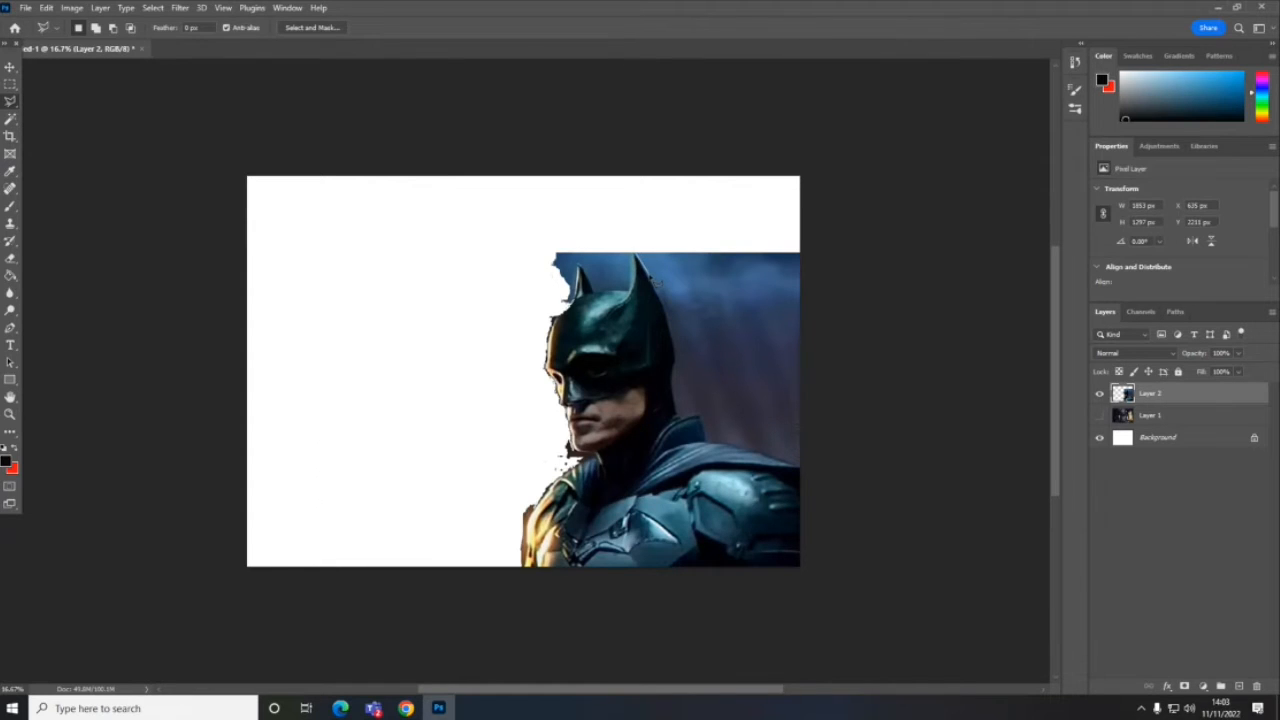
{"action": "left_click", "coordinate": [656, 287]}
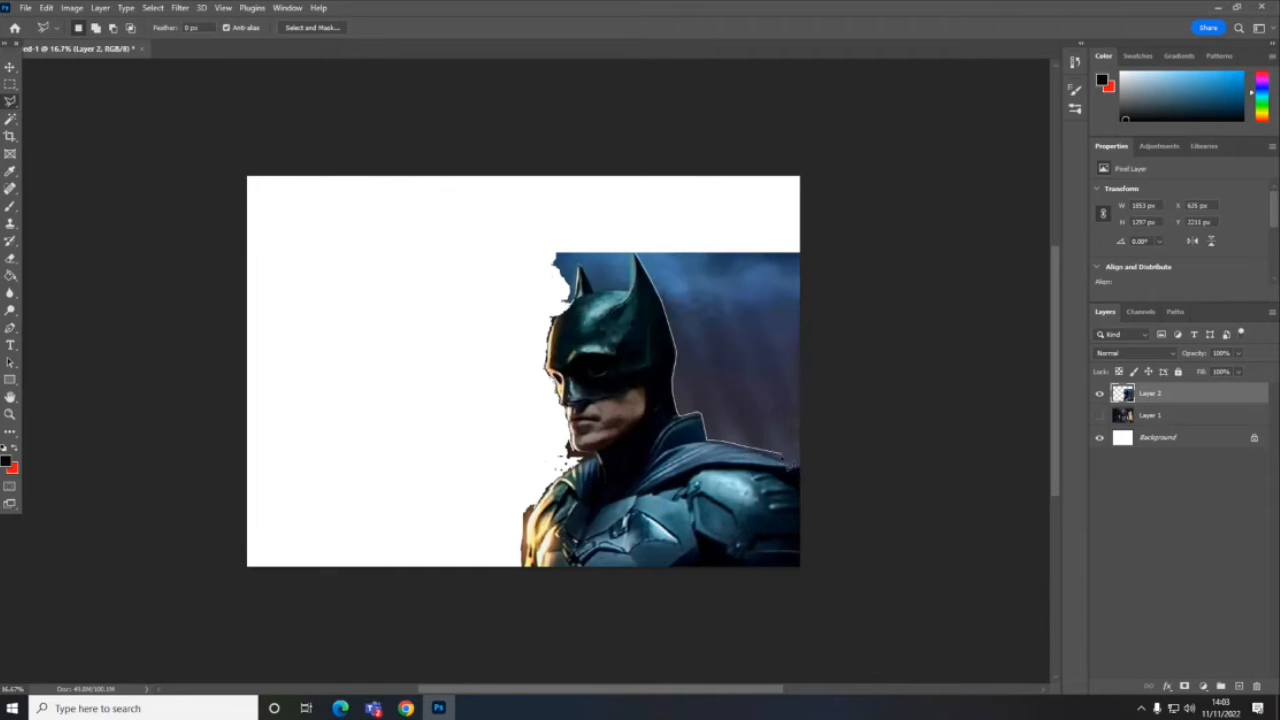
{"action": "left_click", "coordinate": [803, 466]}
{"action": "left_click", "coordinate": [813, 234]}
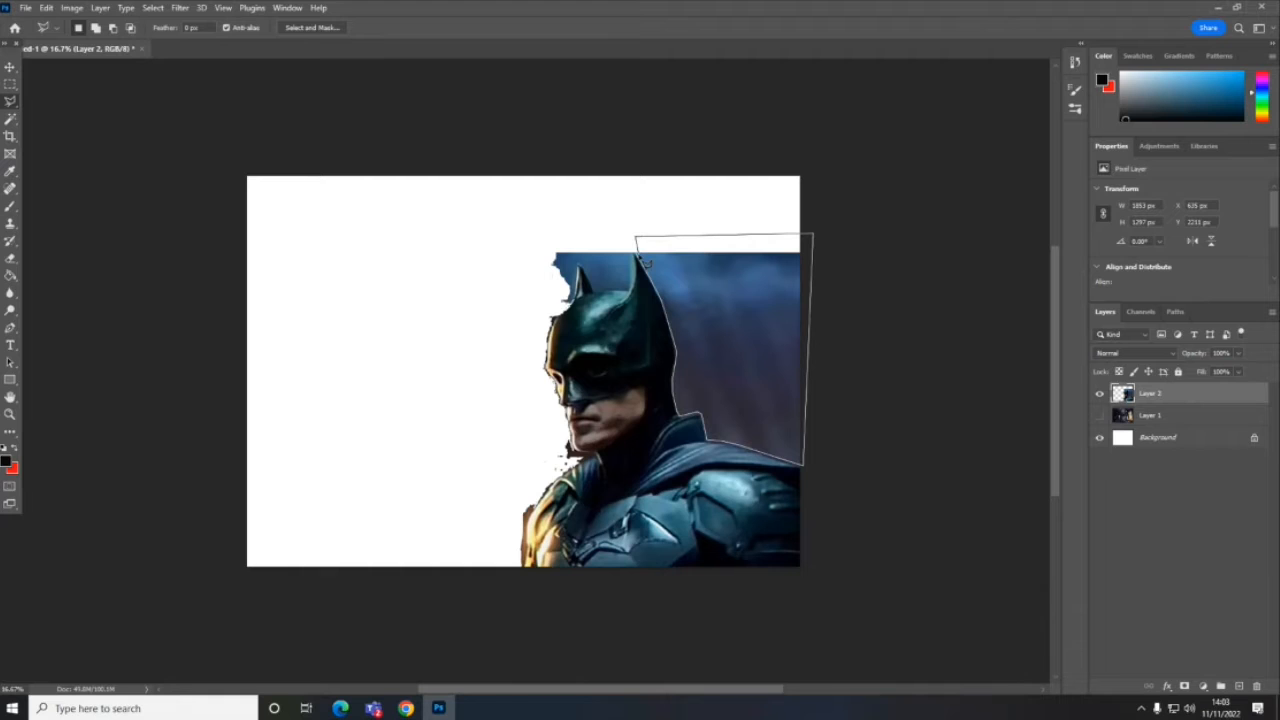
{"action": "double_click", "coordinate": [644, 260]}
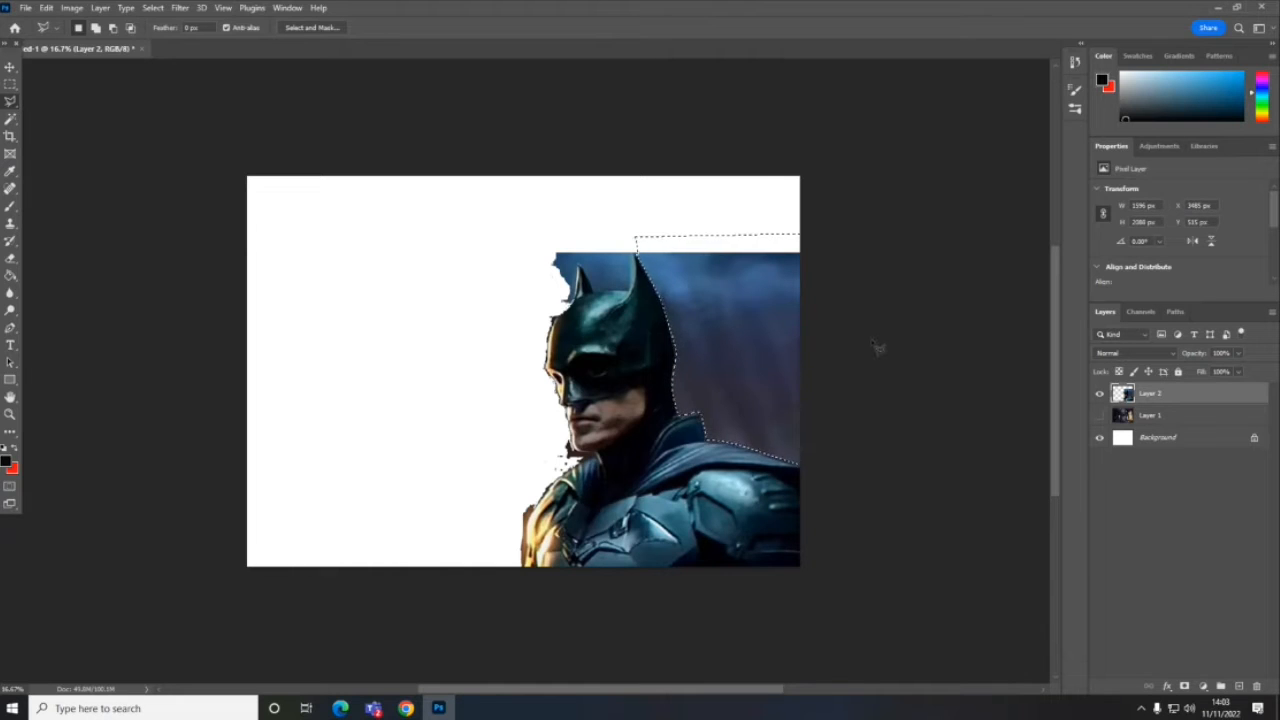
{"action": "key", "text": "Delete"}
- Delete the blue sky between Batman's ears with the Magic Wand, deselect, and preview the cutout against the alleyway layer
{"action": "left_click", "coordinate": [10, 118]}
{"action": "left_click", "coordinate": [609, 280]}
{"action": "key", "text": "shift"}
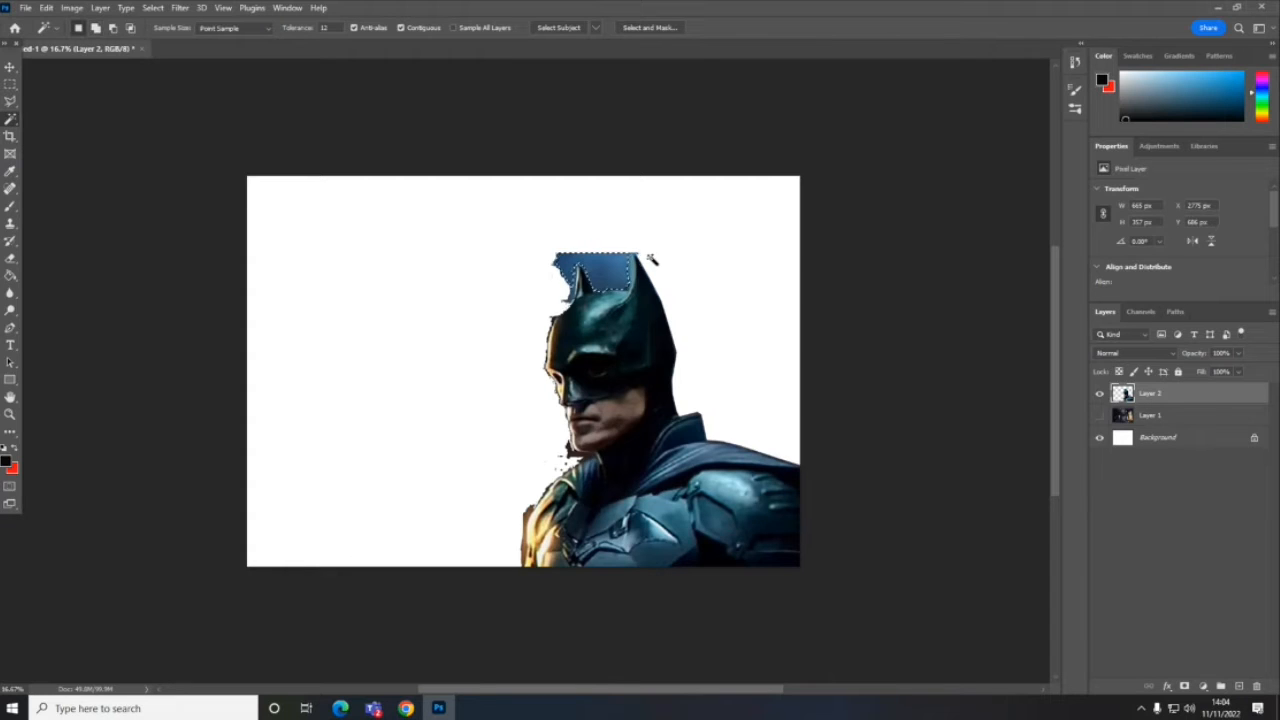
{"action": "key", "text": "Delete"}
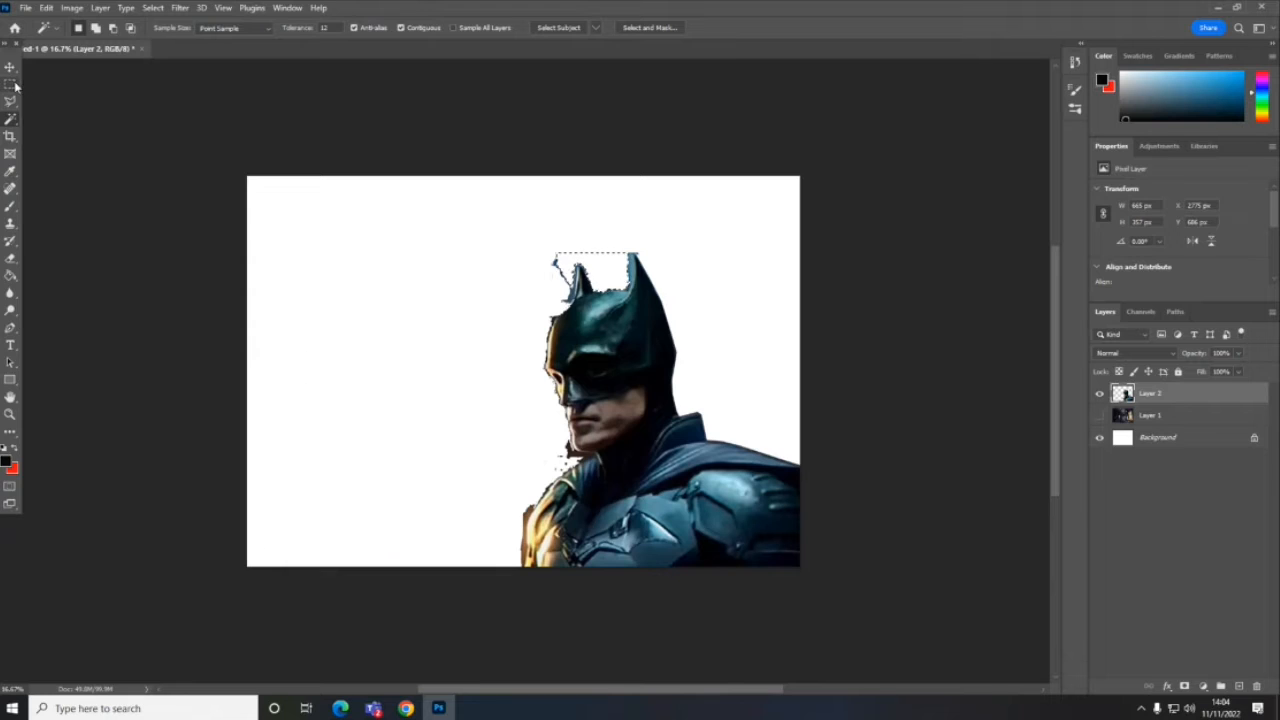
{"action": "key", "text": "ctrl+d"}
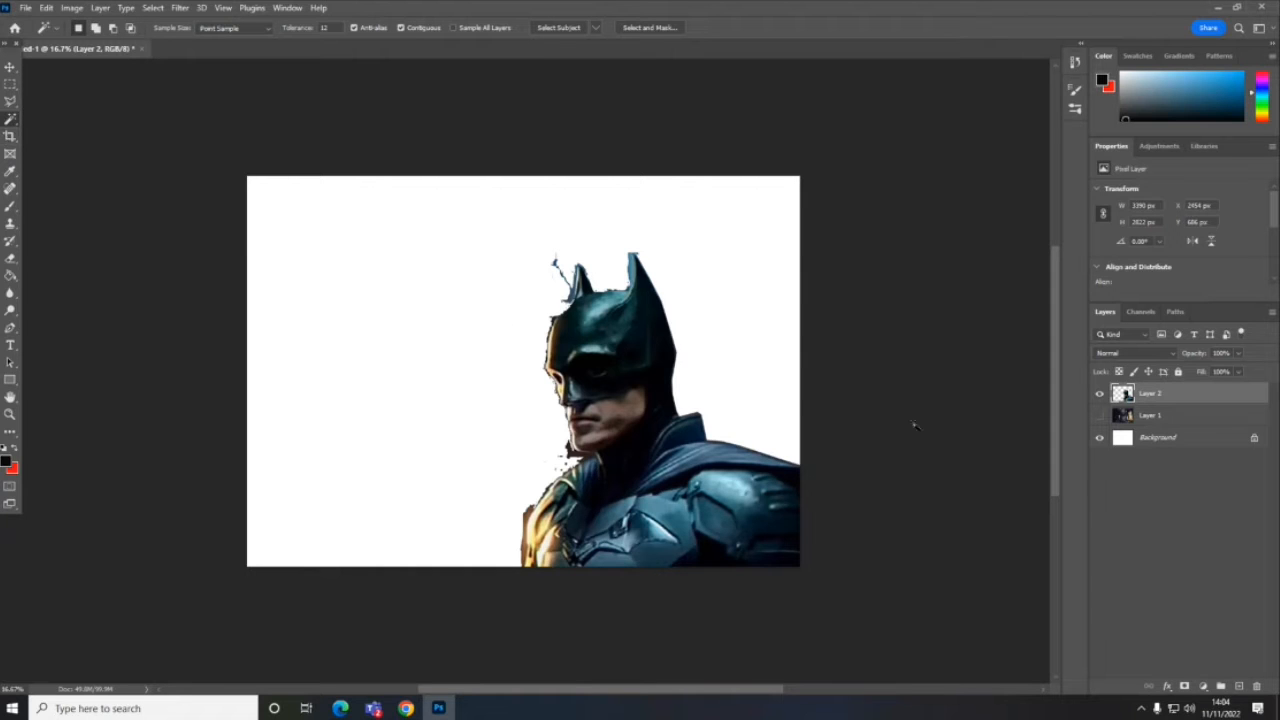
{"action": "left_click", "coordinate": [1100, 415]}
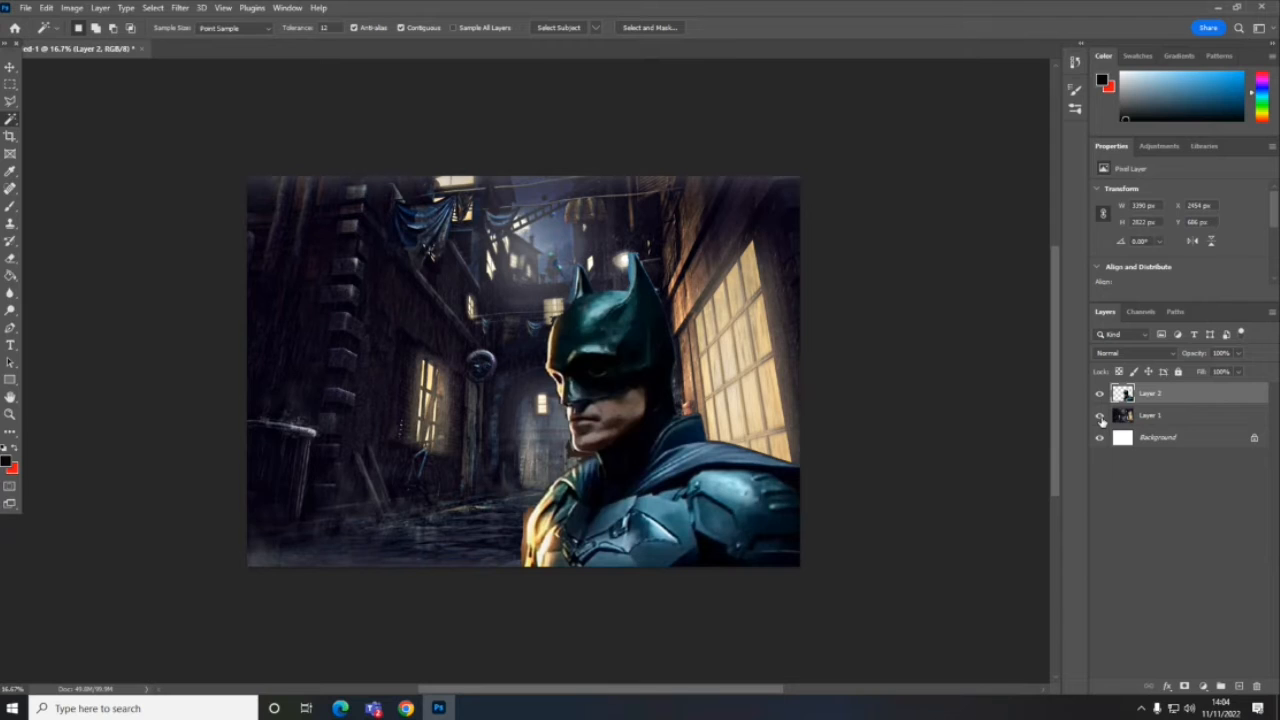
{"action": "left_click", "coordinate": [1101, 416]}
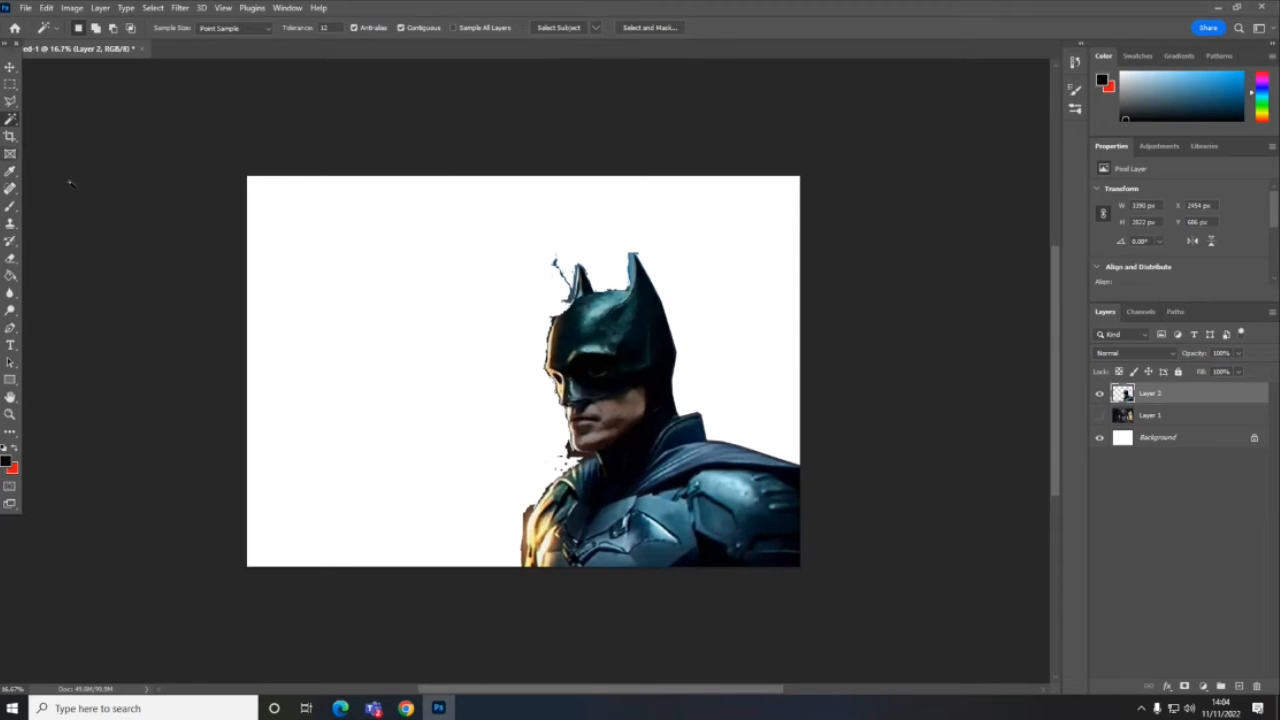
- Clear the selection and erase the stray blue sky fragment in front of Batman's front ear, undoing the extra stroke near the ear
{"action": "left_click", "coordinate": [578, 456]}
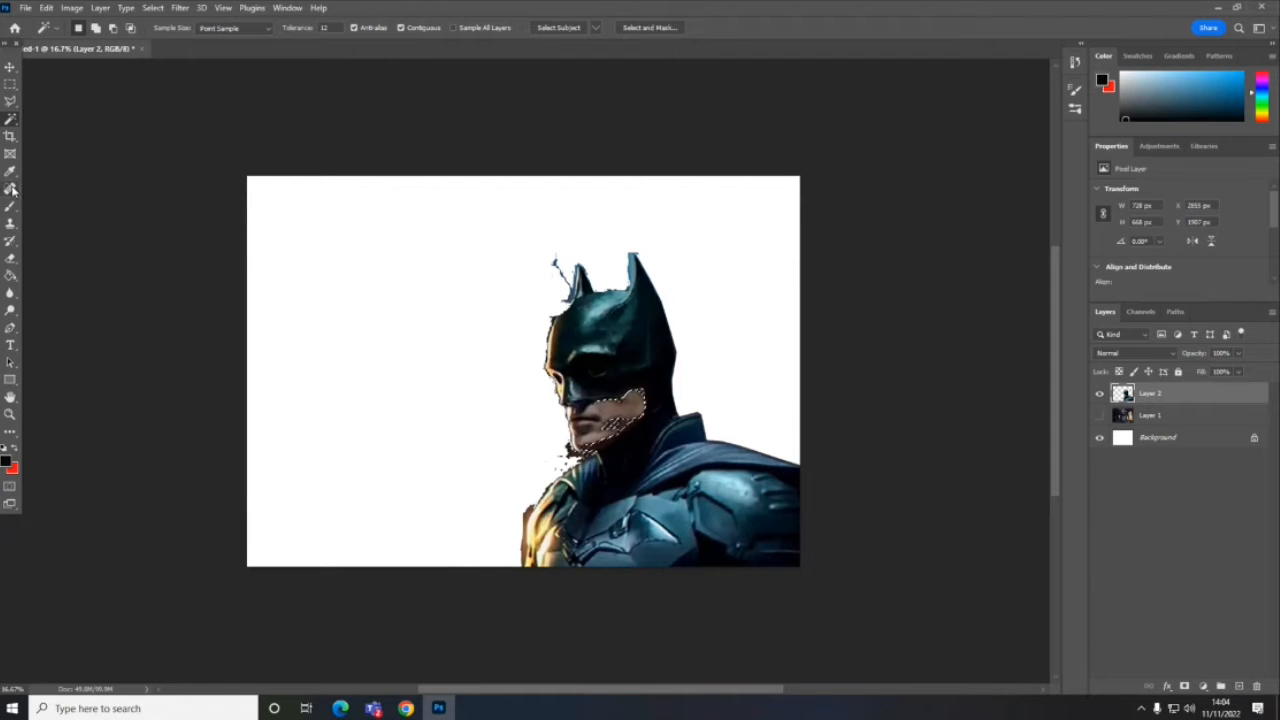
{"action": "left_click", "coordinate": [10, 258]}
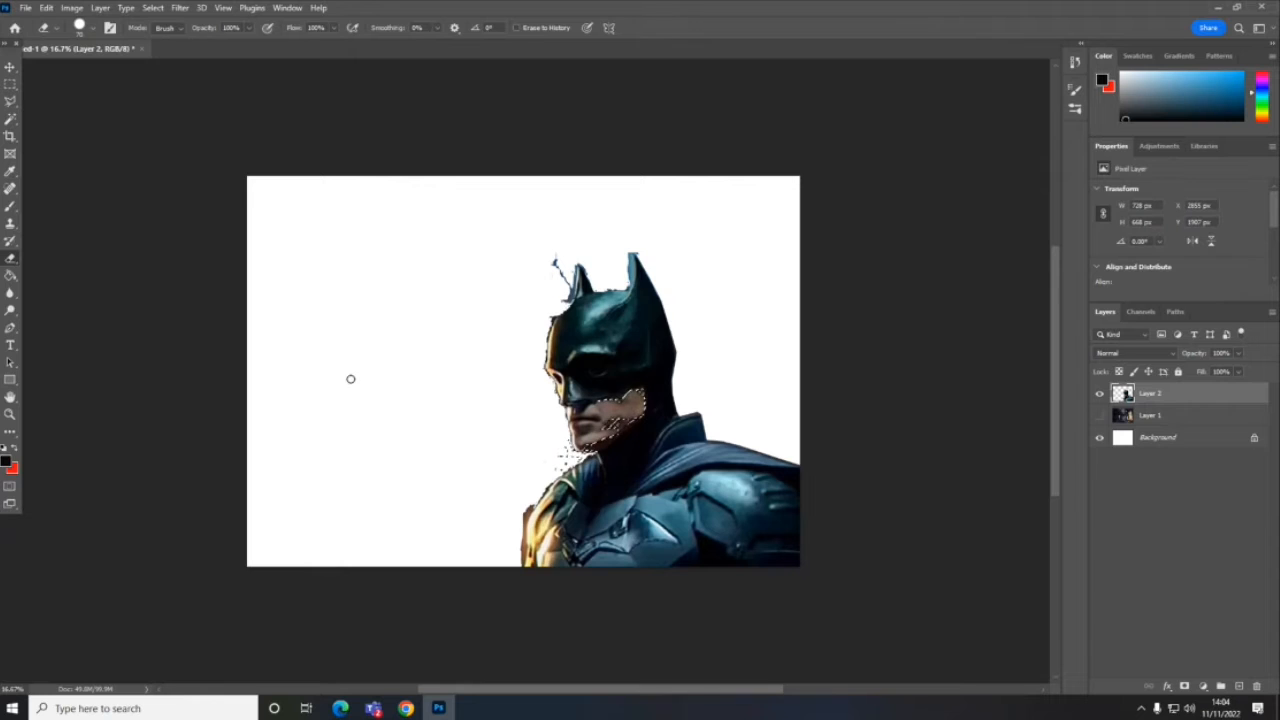
{"action": "key", "text": "ctrl+d"}
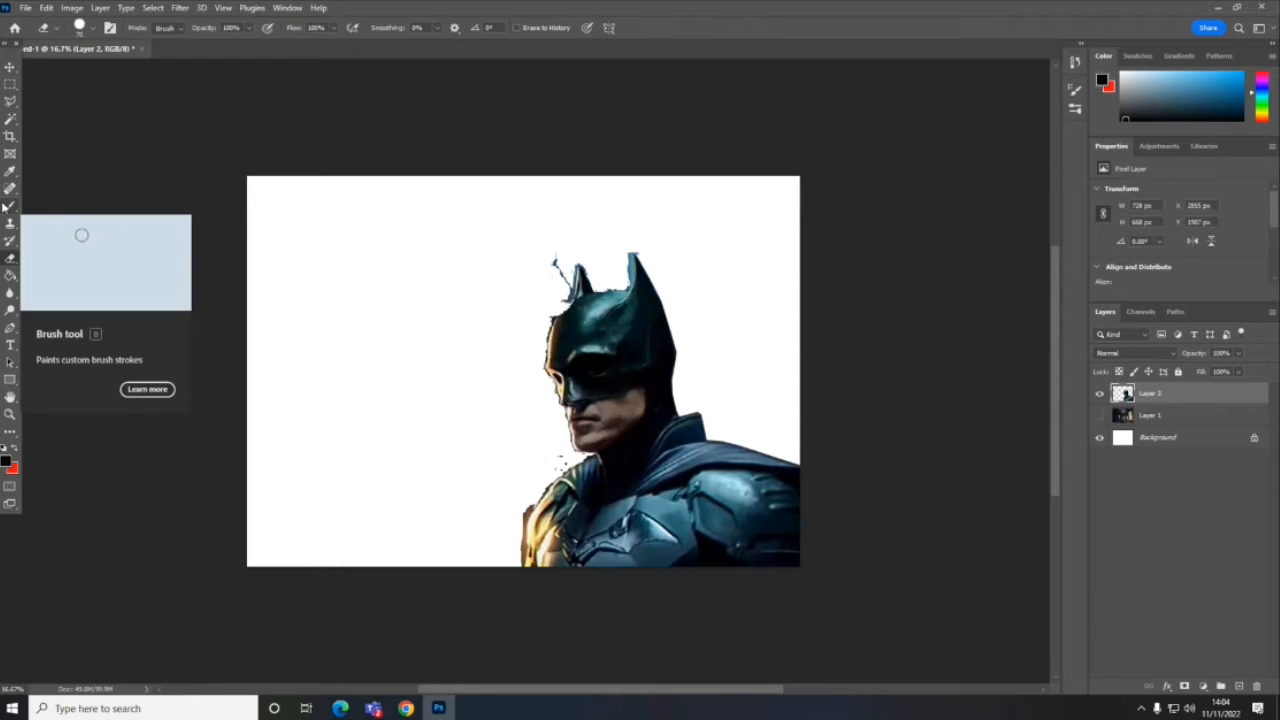
{"action": "mouse_move", "coordinate": [568, 292]}
{"action": "left_mouse_down"}
{"action": "mouse_move", "coordinate": [574, 256]}
{"action": "mouse_move", "coordinate": [548, 242]}
{"action": "left_mouse_up"}
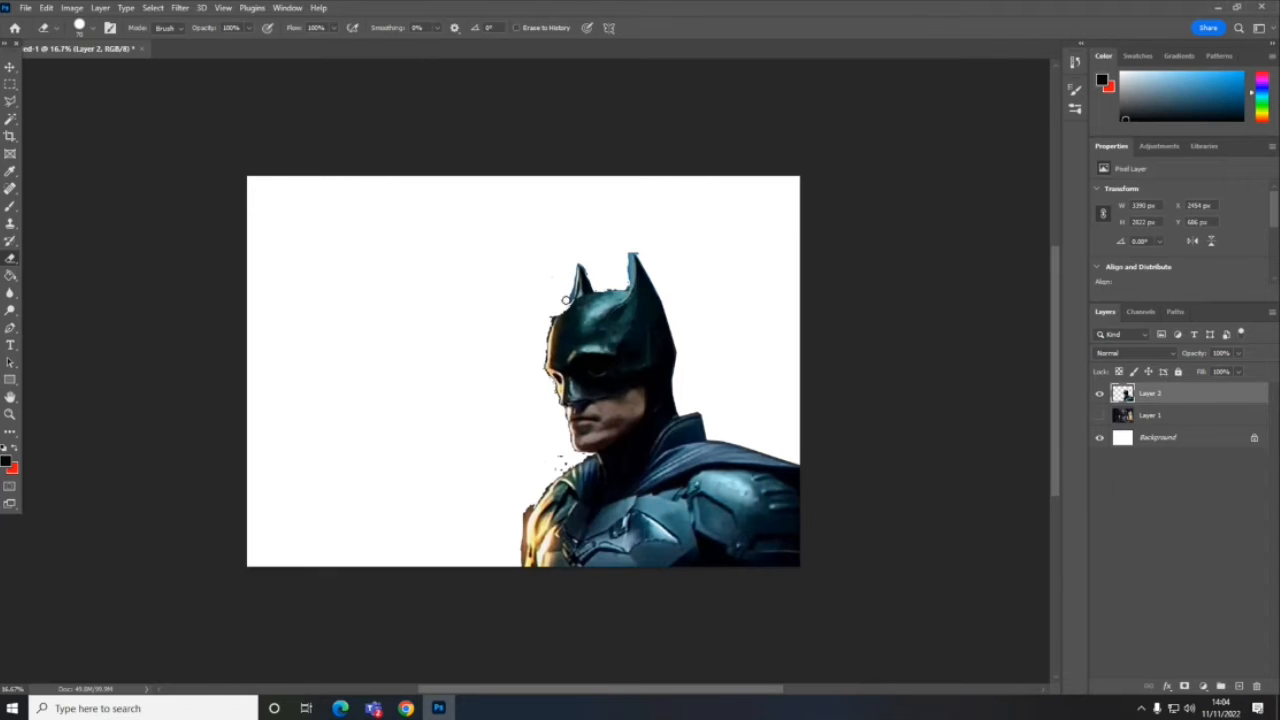
{"action": "left_click_drag", "start_coordinate": [568, 299], "coordinate": [577, 258]}
{"action": "key", "text": "ctrl+z"}
- Erase the leftover dark fringe along the front edge of Batman's cowl and face
{"action": "key", "text": "ctrl+plus"}
{"action": "key", "text": "ctrl+plus"}
{"action": "key", "text": "ctrl+plus"}
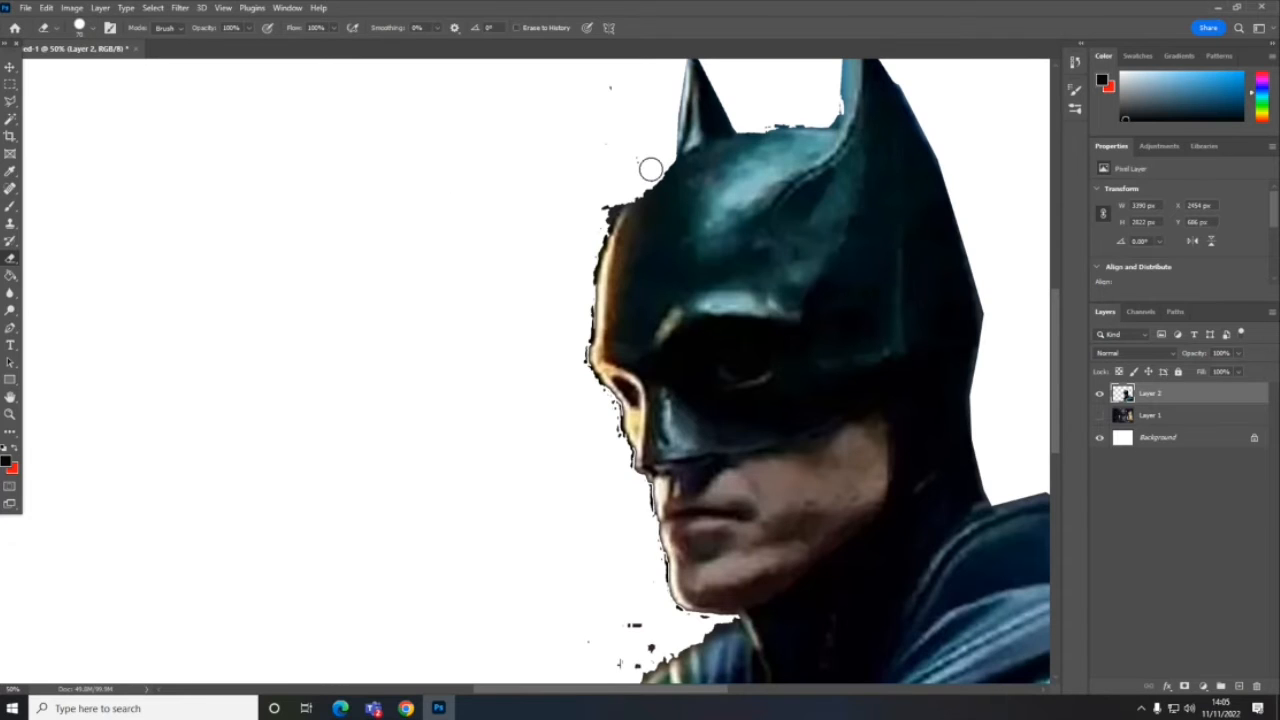
{"action": "left_click", "coordinate": [602, 207]}
{"action": "left_click_drag", "start_coordinate": [602, 210], "coordinate": [646, 171]}
{"action": "left_click_drag", "start_coordinate": [612, 210], "coordinate": [584, 292]}
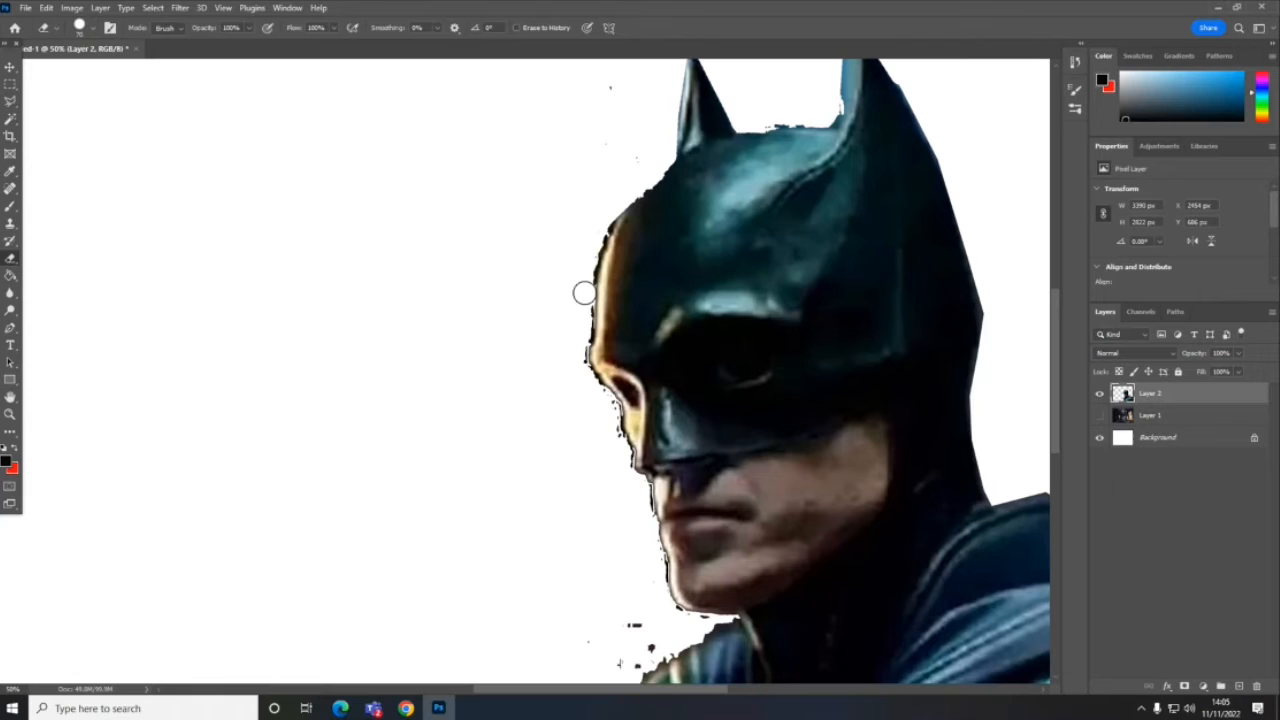
{"action": "left_click", "coordinate": [584, 293], "text": "shift"}
{"action": "mouse_move", "coordinate": [584, 295]}
{"action": "left_mouse_down"}
{"action": "mouse_move", "coordinate": [580, 369]}
{"action": "mouse_move", "coordinate": [611, 414]}
{"action": "mouse_move", "coordinate": [625, 502]}
{"action": "mouse_move", "coordinate": [644, 532]}
{"action": "mouse_move", "coordinate": [642, 492]}
{"action": "mouse_move", "coordinate": [654, 577]}
{"action": "left_mouse_up"}
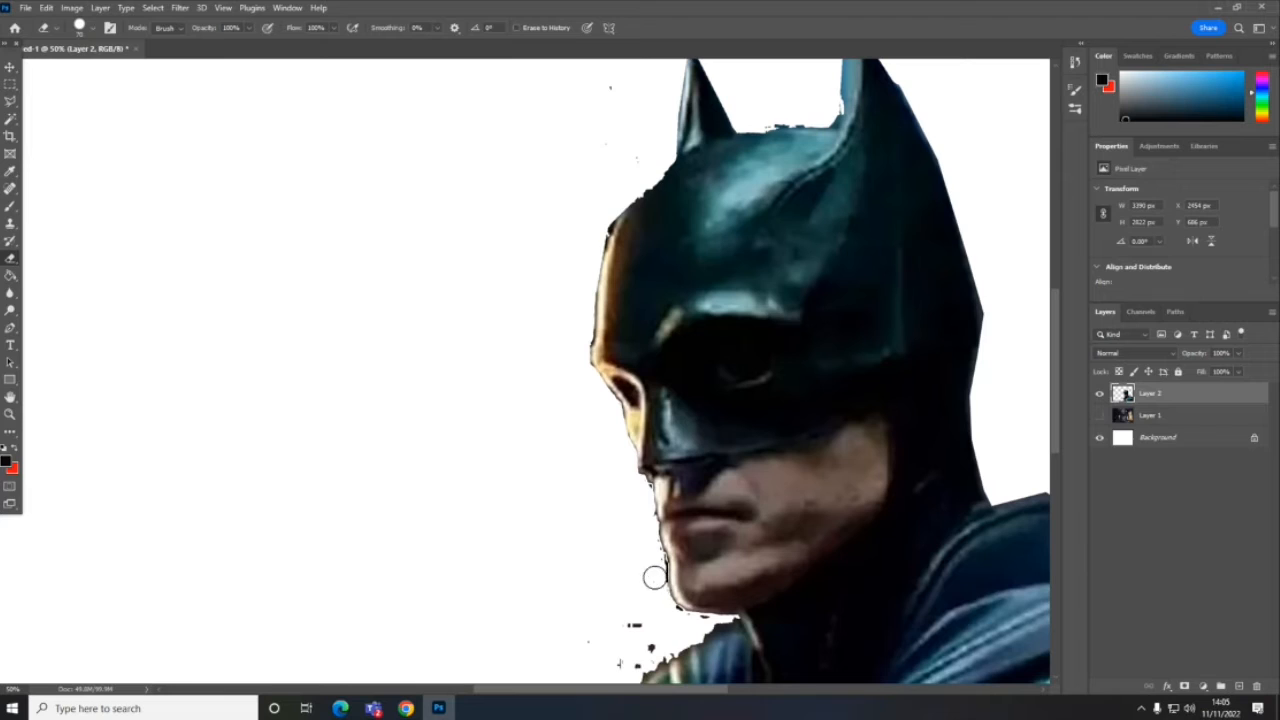
- Remove the leftover specks along Batman's chin and above his shoulder with the Magic Wand and Eraser
{"action": "left_click", "coordinate": [10, 118]}
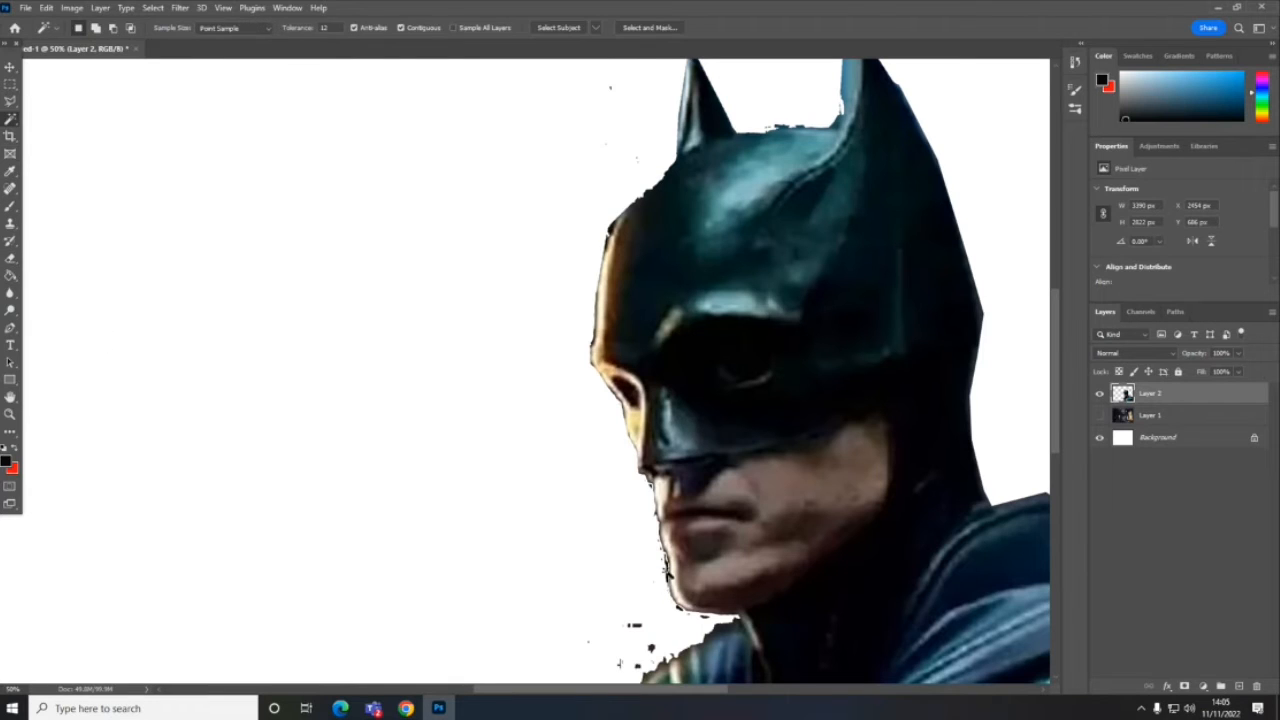
{"action": "left_click", "coordinate": [667, 570]}
{"action": "key", "text": "Delete"}
{"action": "left_click", "coordinate": [636, 626]}
{"action": "left_click", "coordinate": [651, 648], "text": "shift"}
{"action": "key", "text": "Delete"}
{"action": "key", "text": "ctrl+minus"}
{"action": "key", "text": "ctrl+minus"}
{"action": "key", "text": "ctrl+minus"}
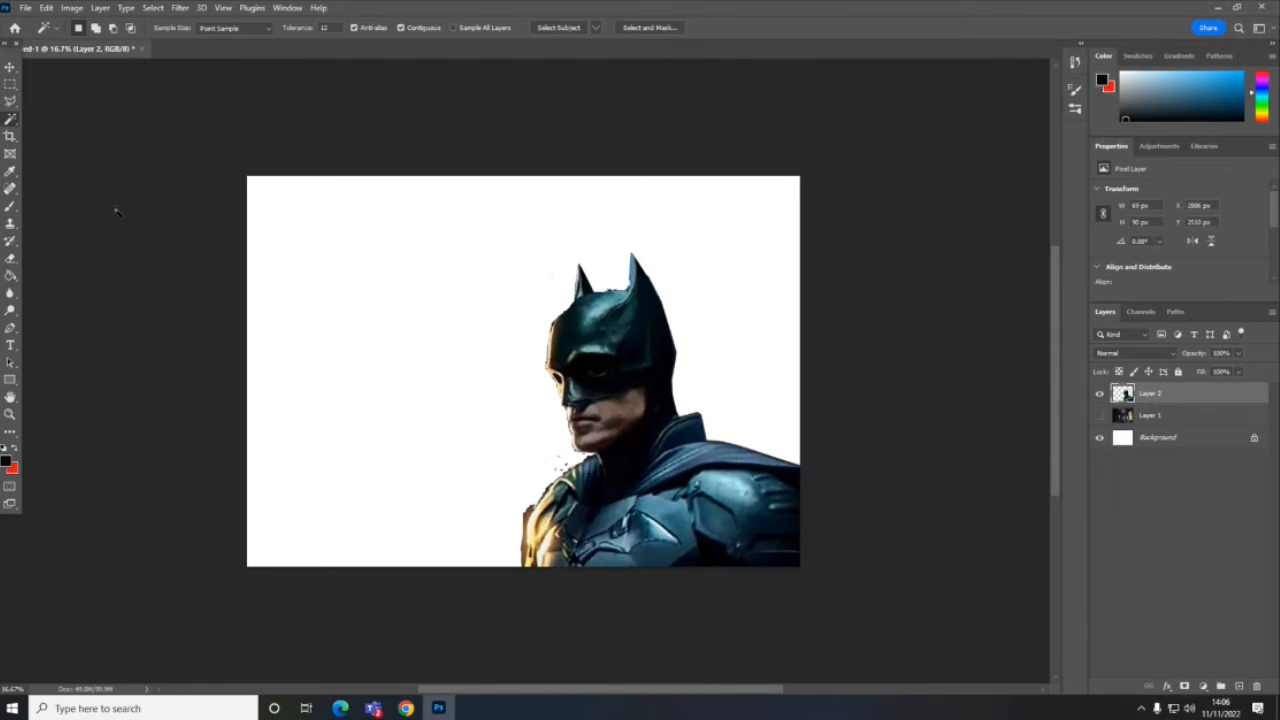
{"action": "left_click", "coordinate": [10, 258]}
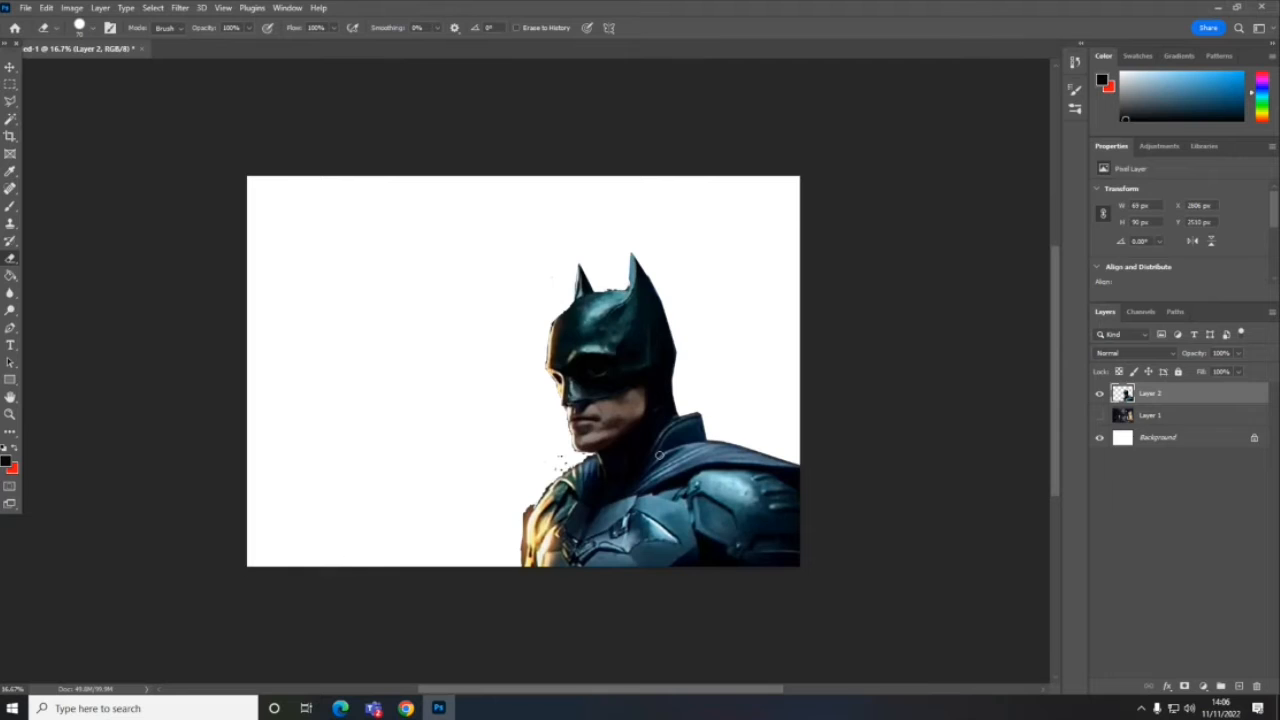
{"action": "key", "text": "ctrl+d"}
- Remove the brown background fringe along the front of Batman's arm with the Magic Wand and Eraser
{"action": "left_click", "coordinate": [10, 119]}
{"action": "left_click", "coordinate": [527, 515]}
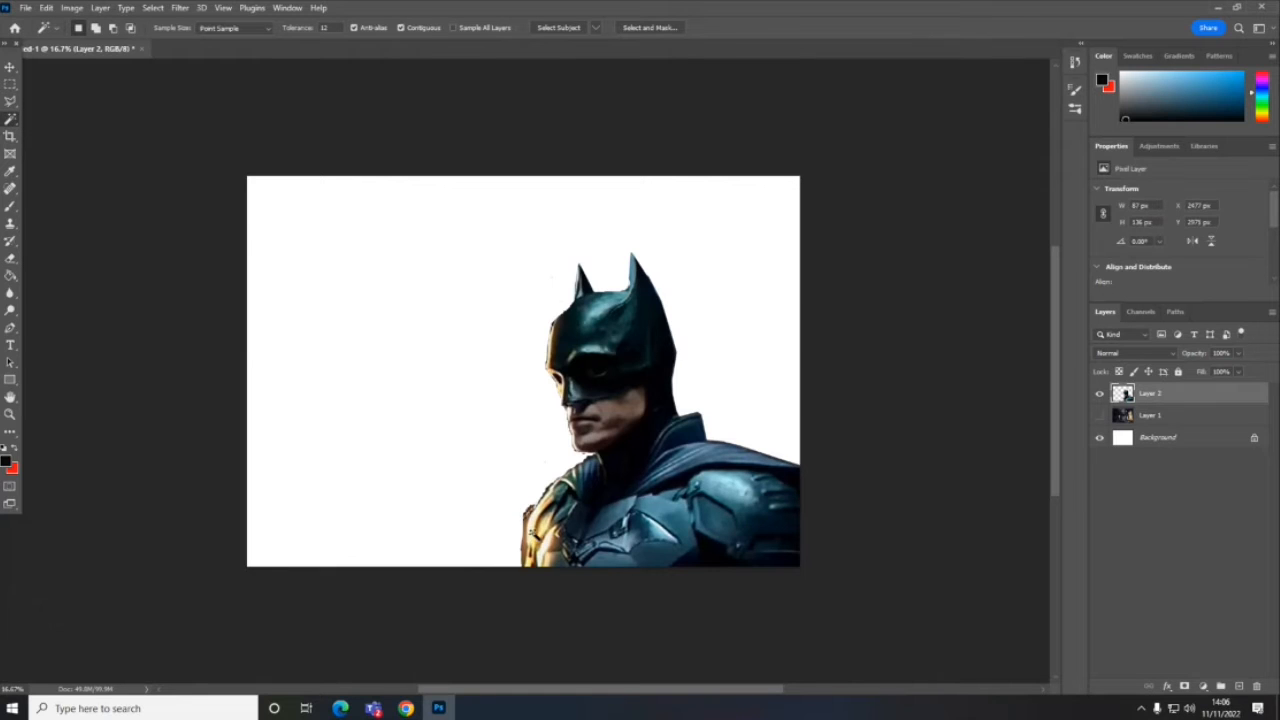
{"action": "left_click", "coordinate": [524, 545]}
{"action": "left_click", "coordinate": [524, 562]}
{"action": "left_click", "coordinate": [528, 512]}
{"action": "key", "text": "ctrl+d"}
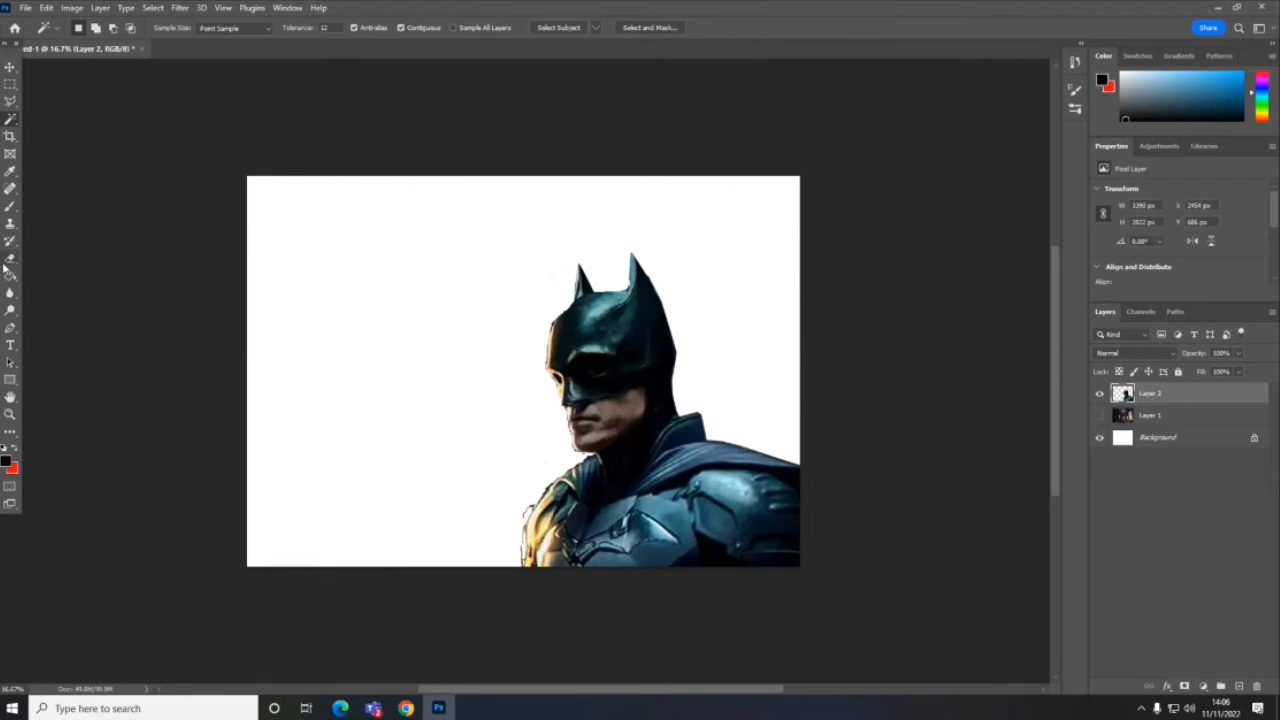
{"action": "left_click", "coordinate": [10, 258]}
{"action": "left_click_drag", "start_coordinate": [526, 508], "coordinate": [520, 562]}
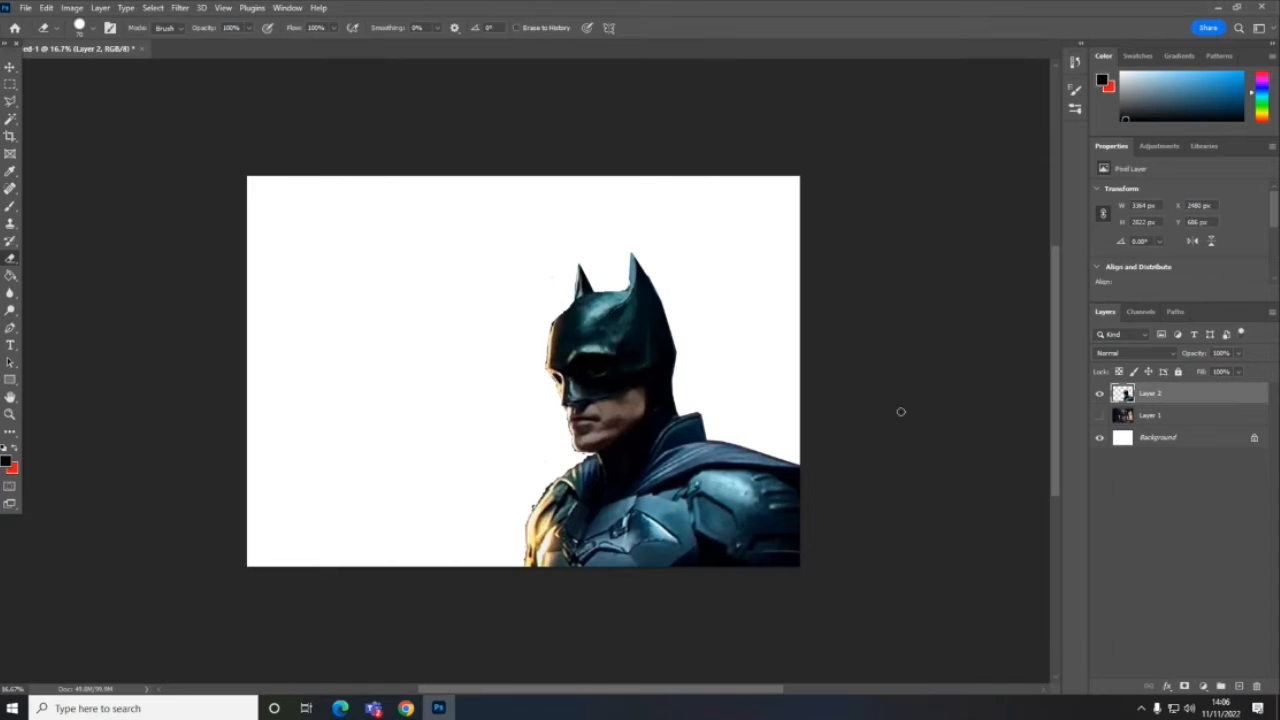
- Show the alleyway layer again and make the Batman layer active
{"action": "left_click", "coordinate": [1100, 416]}
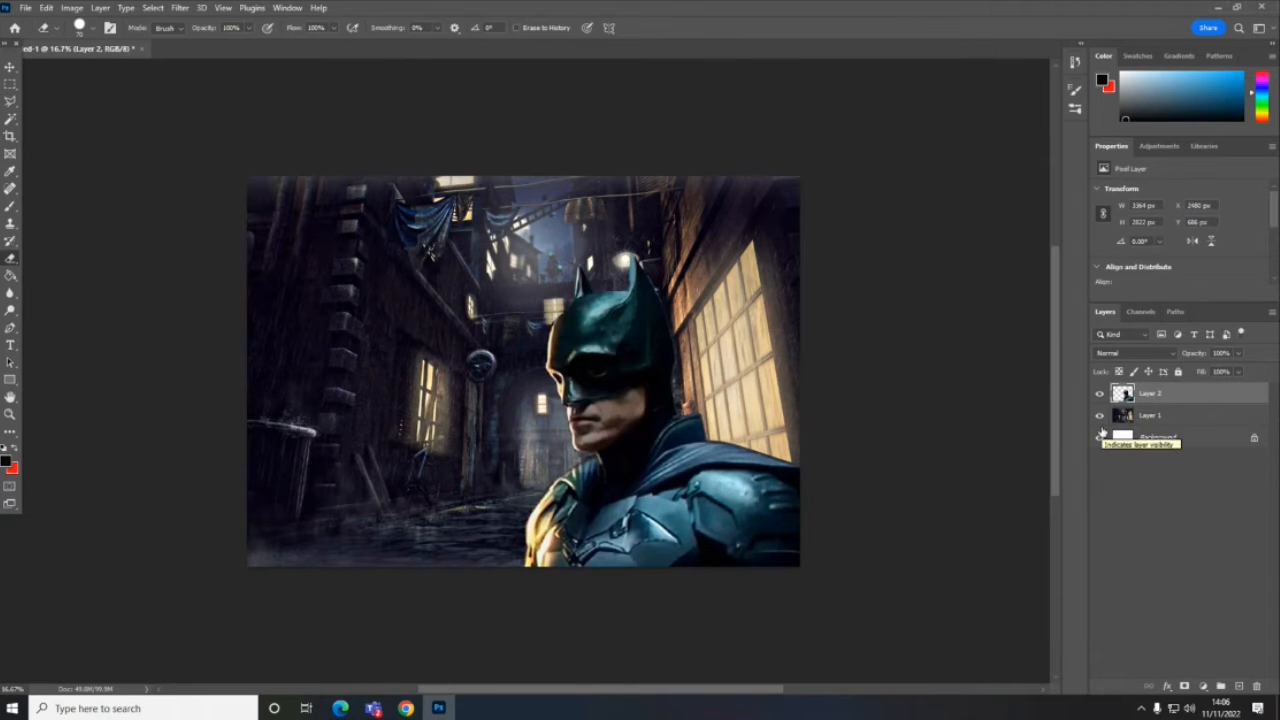
{"action": "left_click", "coordinate": [1100, 437]}
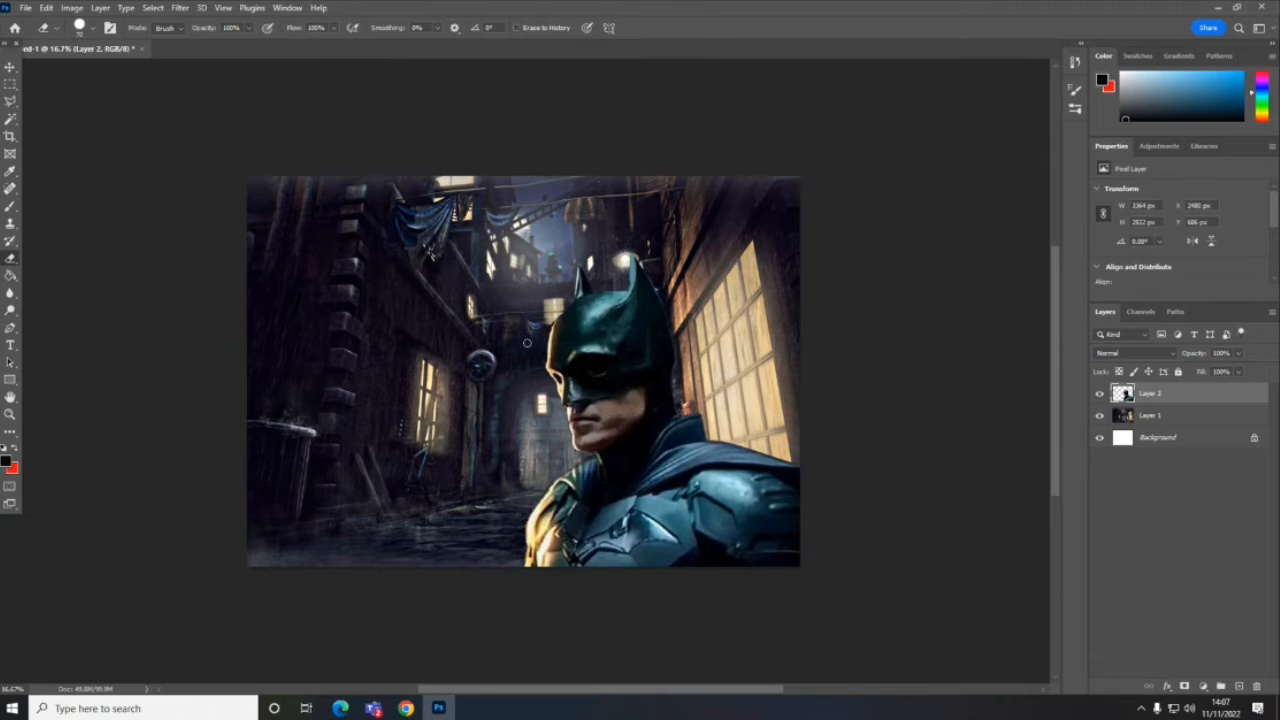
{"action": "left_click", "coordinate": [1152, 418]}
{"action": "left_click", "coordinate": [1155, 395]}
- Start a Color Balance adjustment on the Batman layer and shift its midtones toward cyan, magenta and blue
{"action": "left_click", "coordinate": [78, 9]}
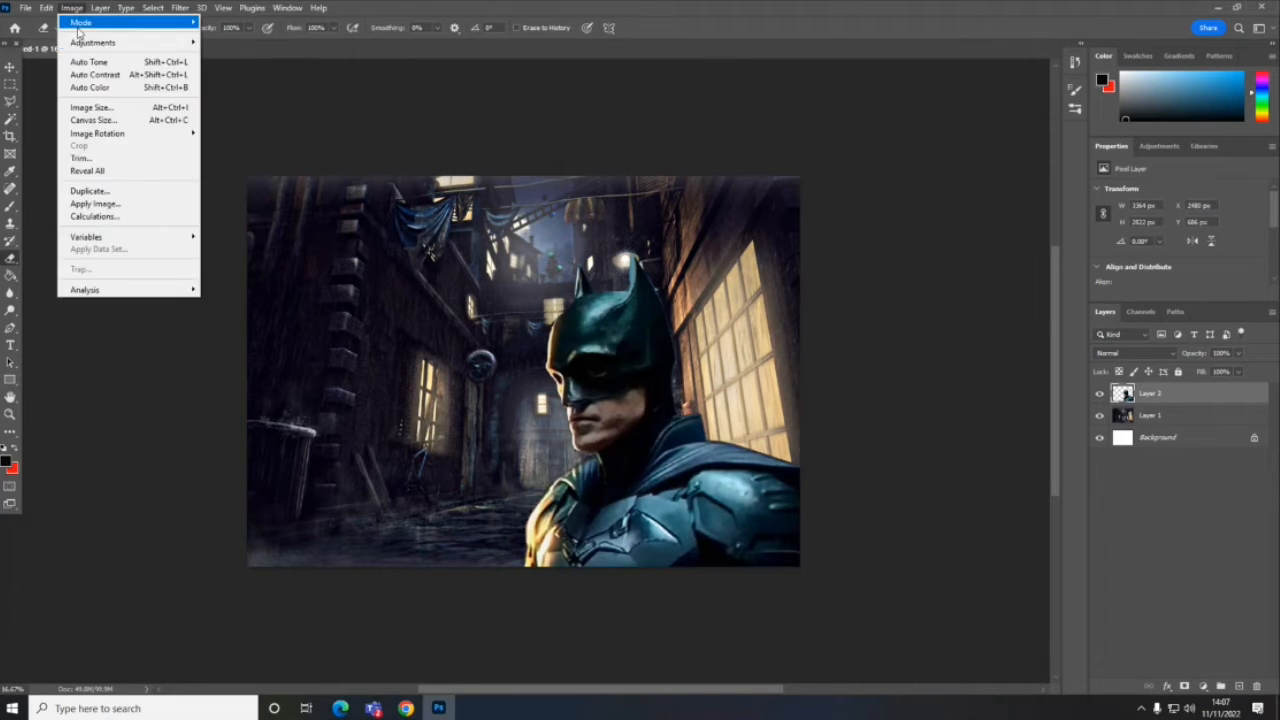
{"action": "mouse_move", "coordinate": [90, 46]}
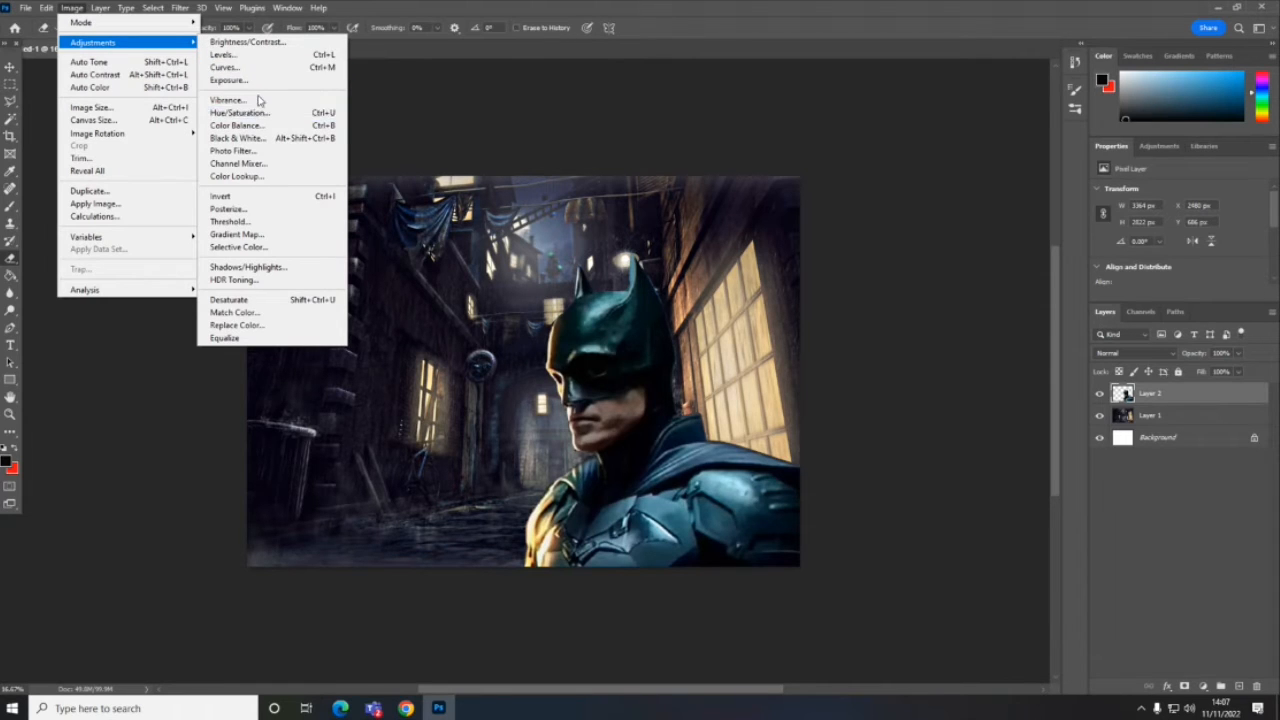
{"action": "left_click", "coordinate": [260, 126]}
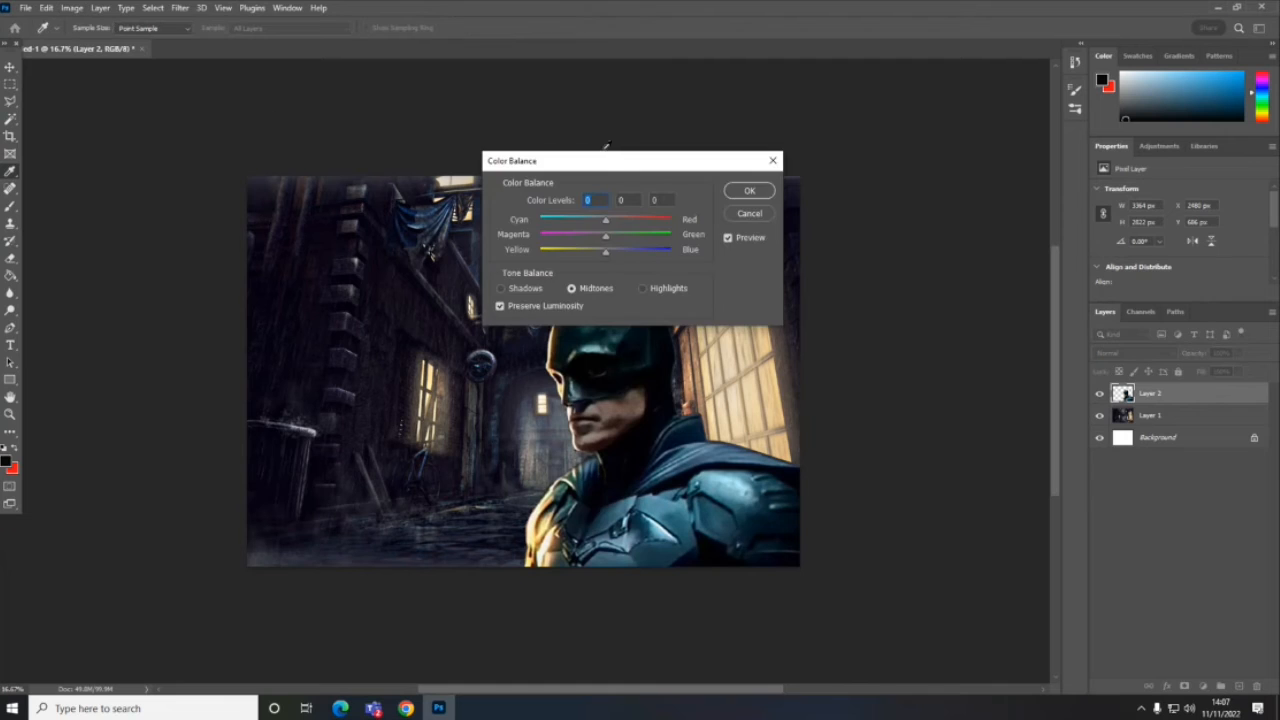
{"action": "left_click_drag", "start_coordinate": [606, 160], "coordinate": [905, 97]}
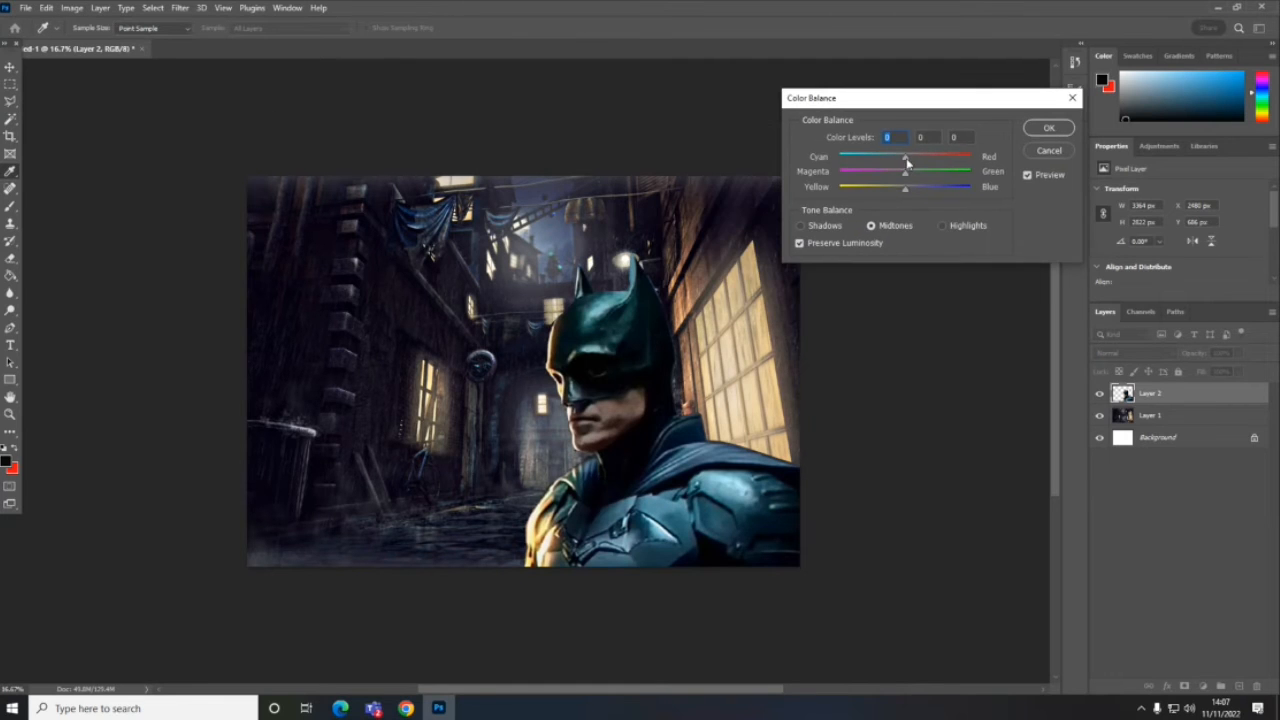
{"action": "left_click_drag", "start_coordinate": [907, 163], "coordinate": [897, 162]}
{"action": "left_click_drag", "start_coordinate": [907, 163], "coordinate": [888, 176]}
{"action": "left_click", "coordinate": [914, 191]}
- Set the Batman layer's shadow cyan–red level to -22, shift the shadows toward blue, and apply the Color Balance
{"action": "left_click", "coordinate": [801, 226]}
{"action": "left_click_drag", "start_coordinate": [904, 157], "coordinate": [888, 160]}
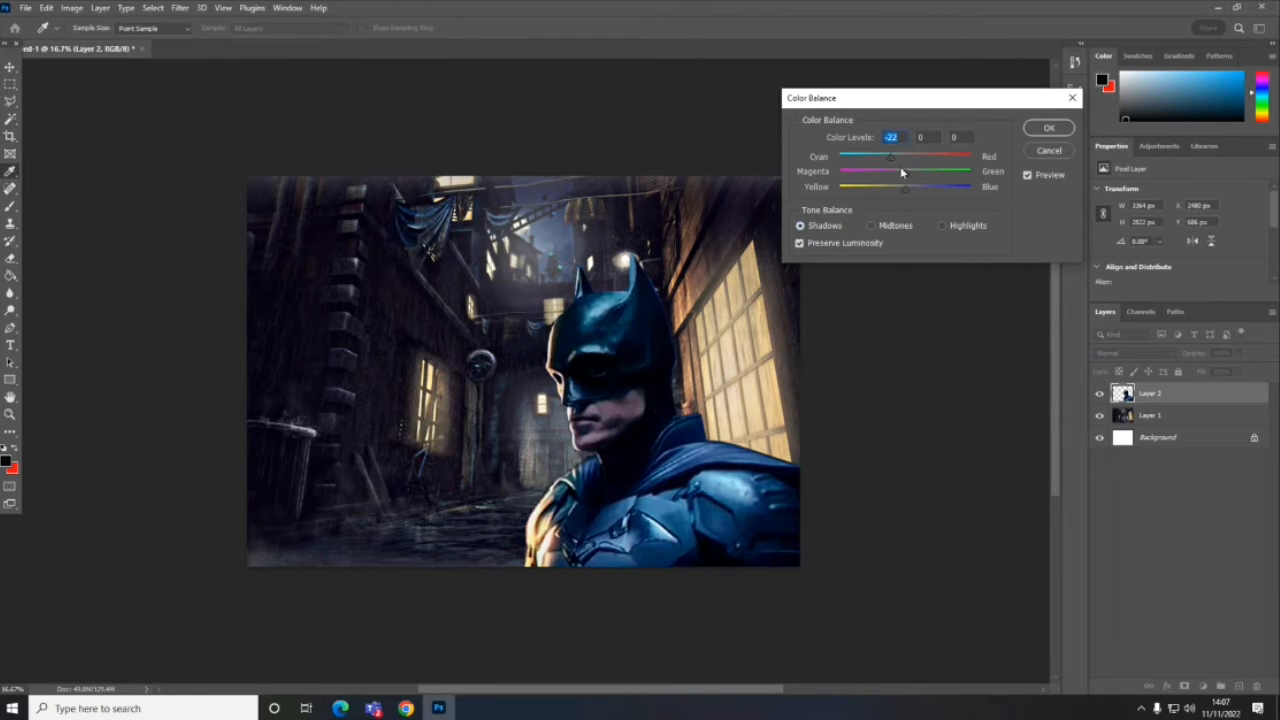
{"action": "left_click_drag", "start_coordinate": [904, 170], "coordinate": [921, 196]}
{"action": "left_click", "coordinate": [940, 226]}
{"action": "left_click", "coordinate": [1046, 129]}
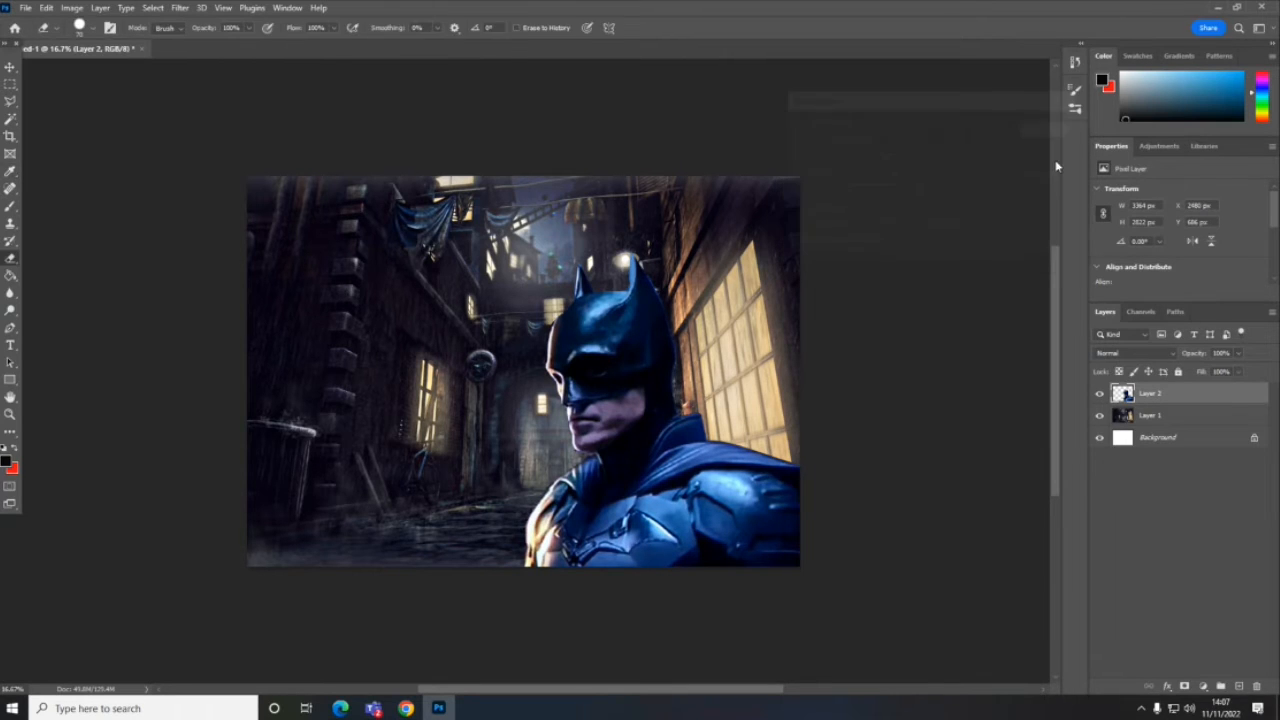
- Start a Color Balance adjustment on the alleyway layer and shift its midtones toward cyan, magenta and blue
{"action": "left_click", "coordinate": [1160, 417]}
{"action": "left_click", "coordinate": [72, 8]}
{"action": "mouse_move", "coordinate": [89, 45]}
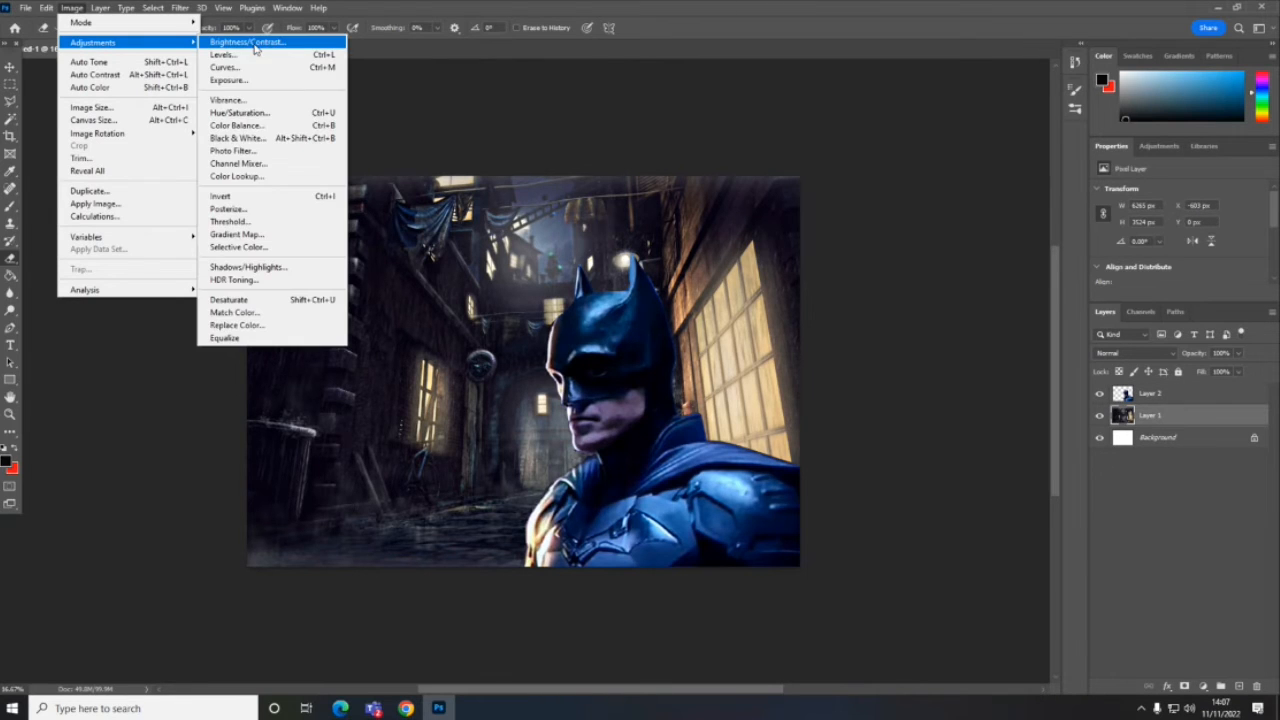
{"action": "left_click", "coordinate": [258, 126]}
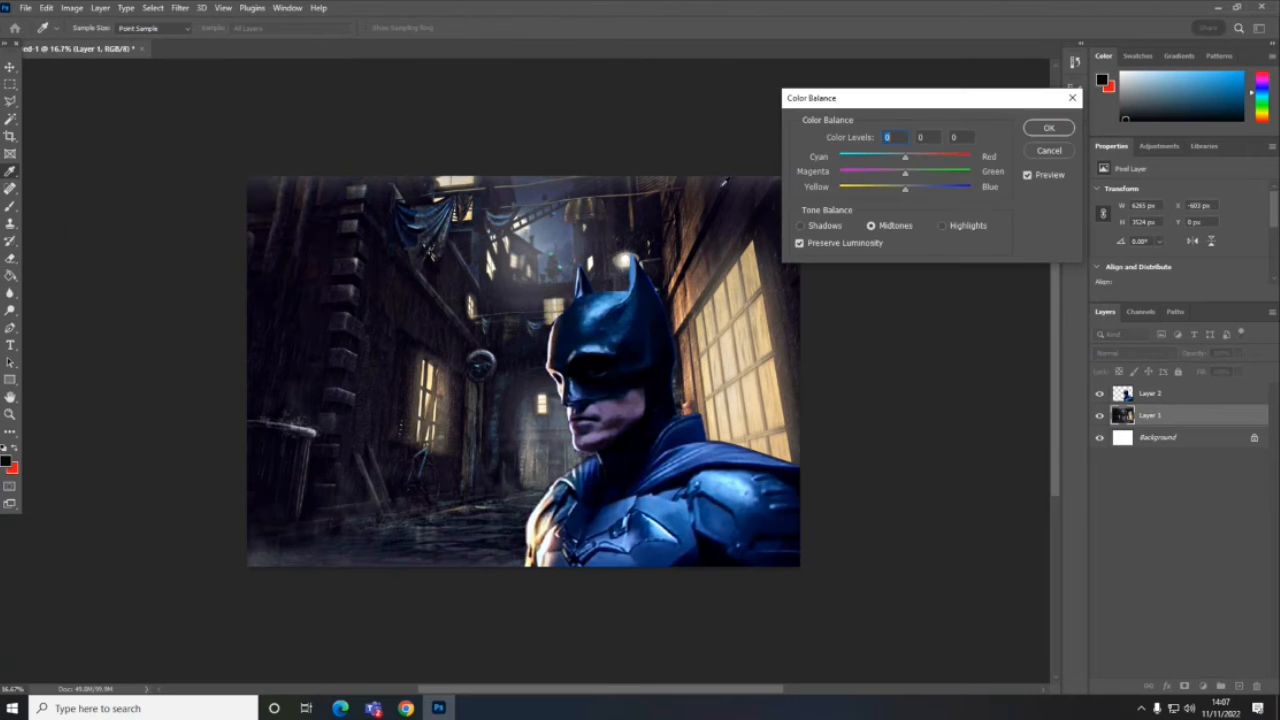
{"action": "left_click_drag", "start_coordinate": [898, 160], "coordinate": [884, 164]}
{"action": "left_click", "coordinate": [882, 177]}
{"action": "left_click_drag", "start_coordinate": [923, 195], "coordinate": [912, 194]}
- Adjust the alleyway layer's shadows, set its highlight color levels to -42, -12 and +5, and apply the Color Balance
{"action": "left_click", "coordinate": [801, 225]}
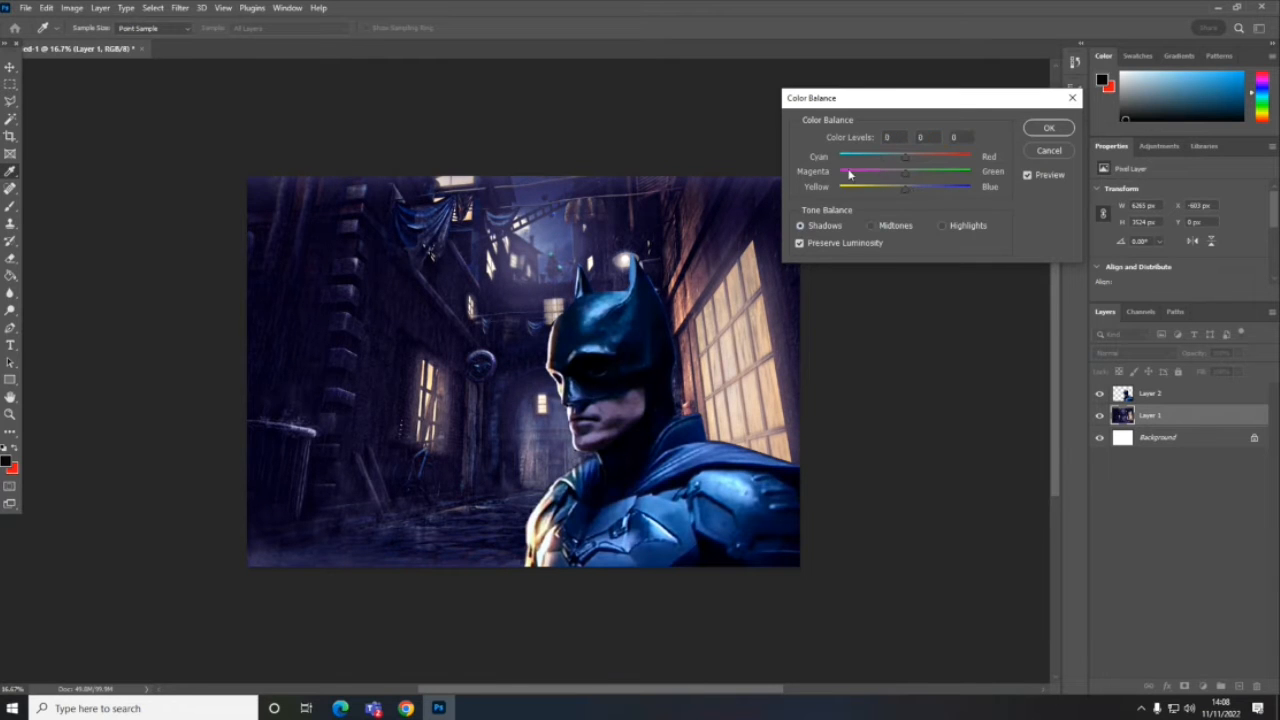
{"action": "left_click_drag", "start_coordinate": [904, 157], "coordinate": [908, 194]}
{"action": "left_click", "coordinate": [941, 225]}
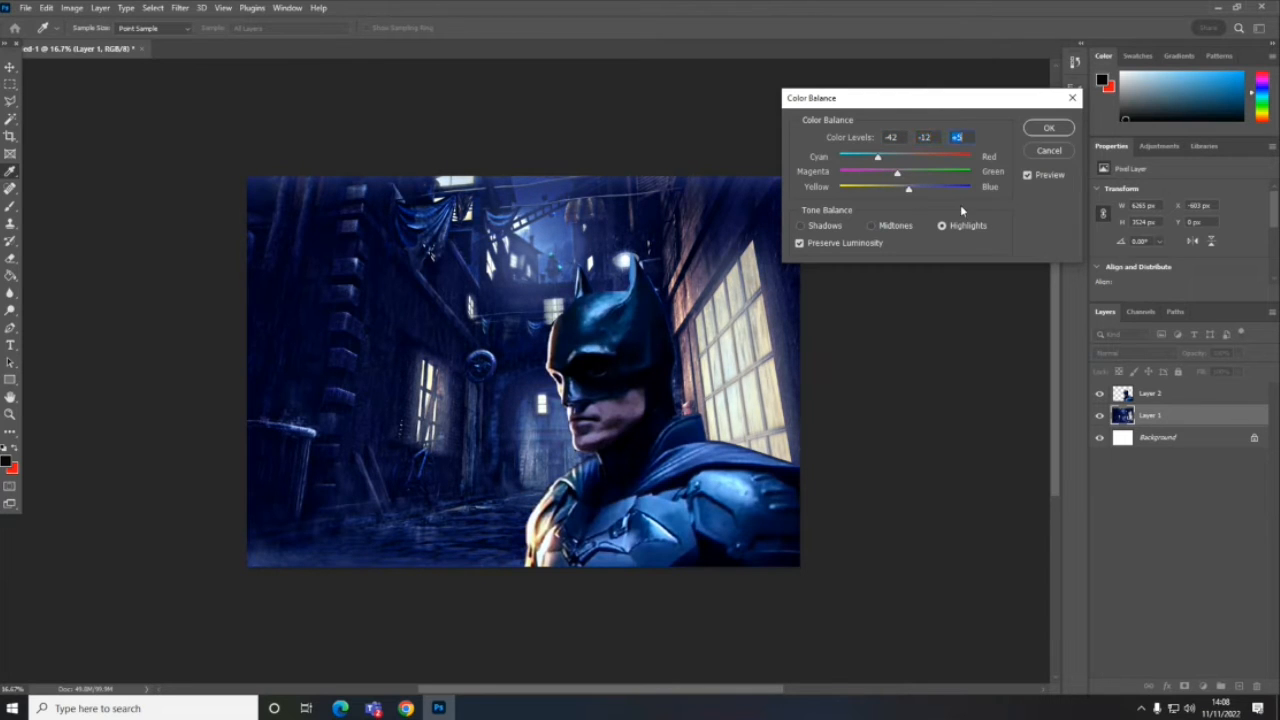
{"action": "left_click", "coordinate": [1047, 126]}
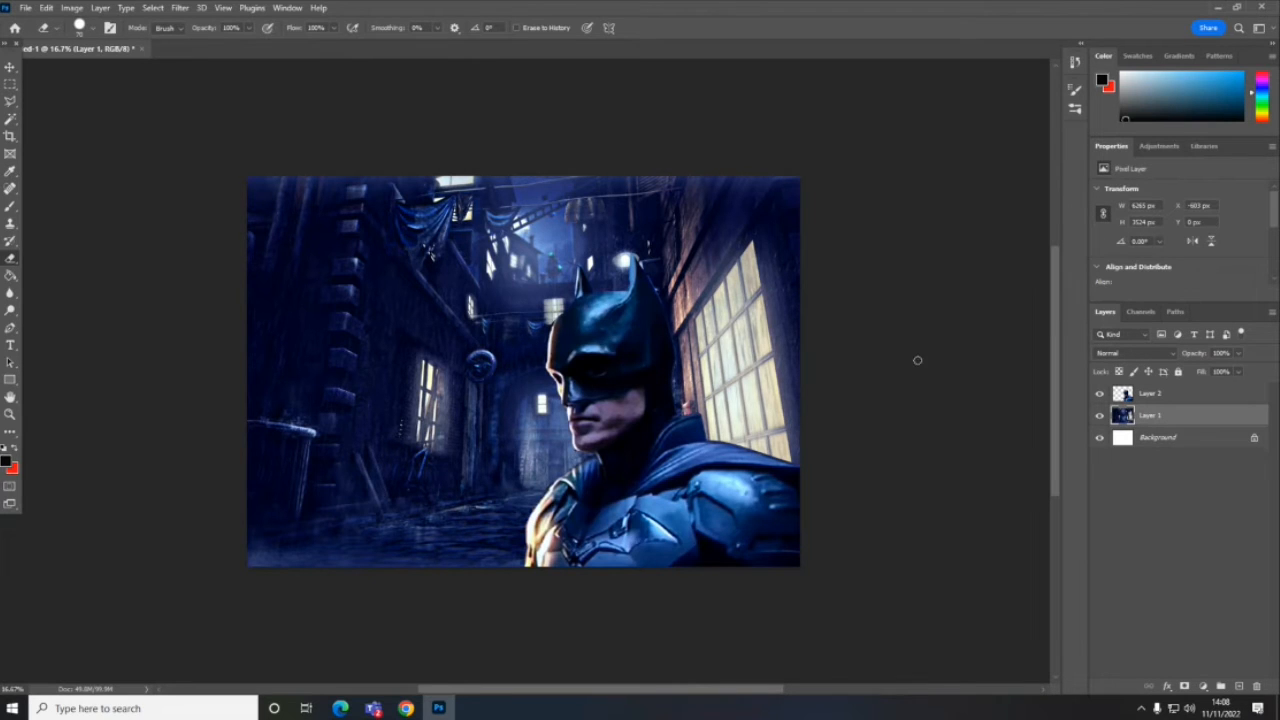
- Nudge the Batman layer slightly and scale it up to about 110.4% from its lower corner beyond the canvas edge
{"action": "left_click", "coordinate": [10, 67]}
{"action": "mouse_move", "coordinate": [625, 376]}
{"action": "left_mouse_down"}
{"action": "mouse_move", "coordinate": [617, 357]}
{"action": "mouse_move", "coordinate": [620, 372]}
{"action": "left_mouse_up"}
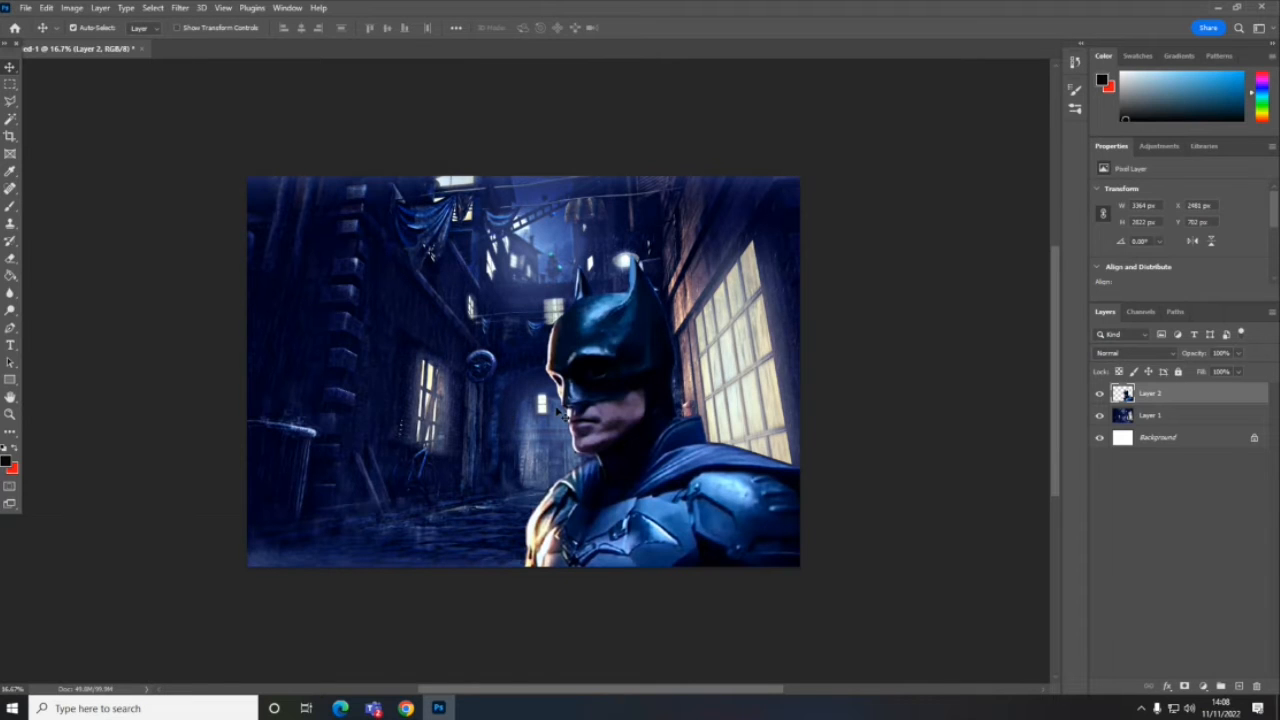
{"action": "key", "text": "ctrl+t"}
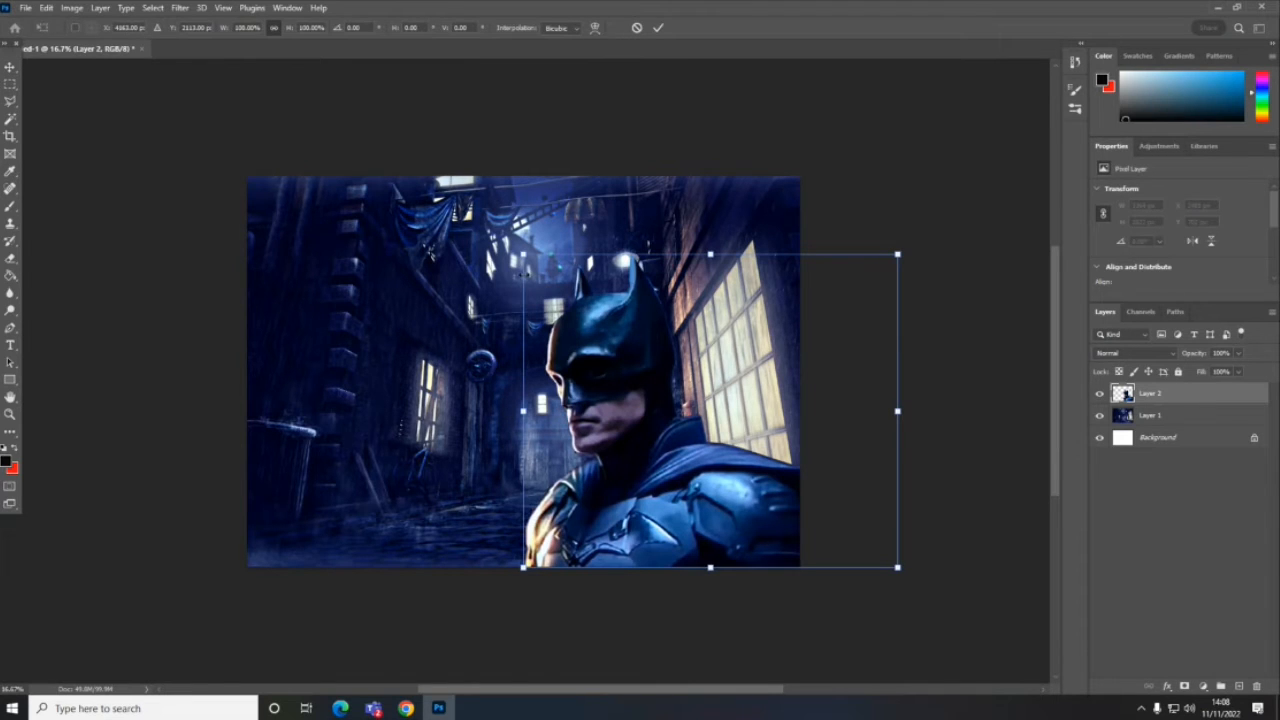
{"action": "left_click_drag", "start_coordinate": [523, 254], "coordinate": [484, 221]}
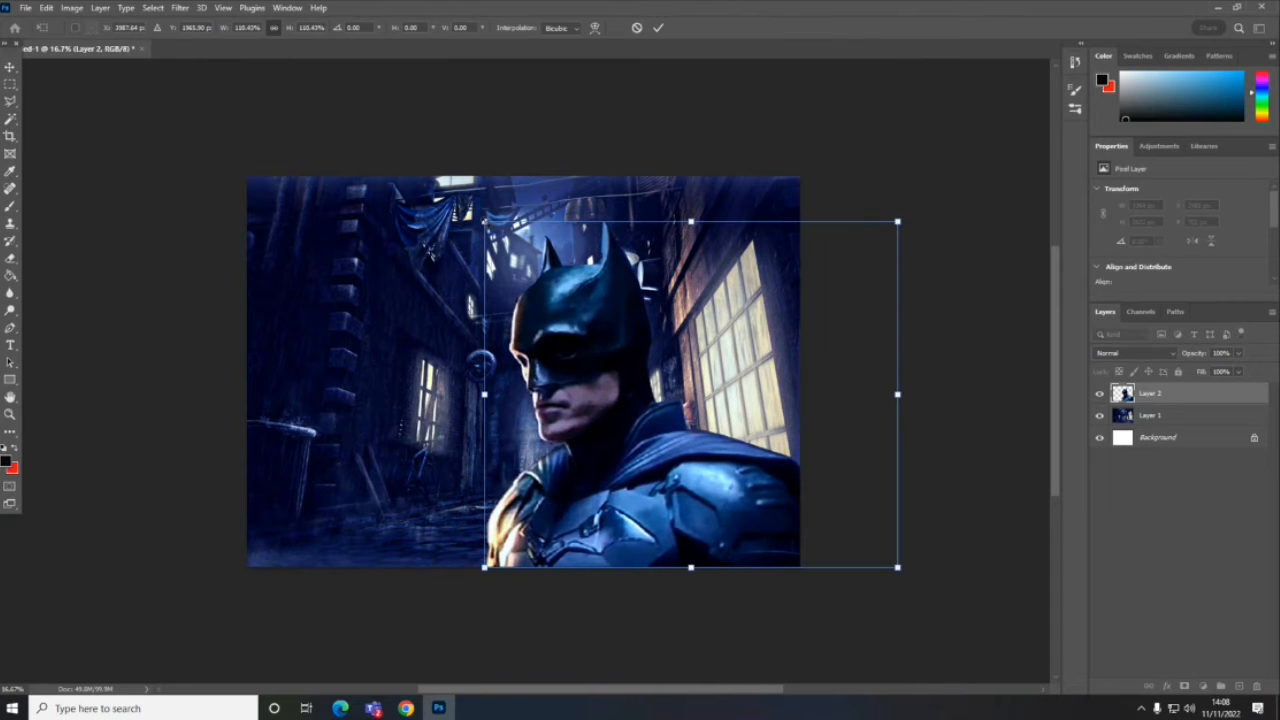
{"action": "key", "text": "Return"}
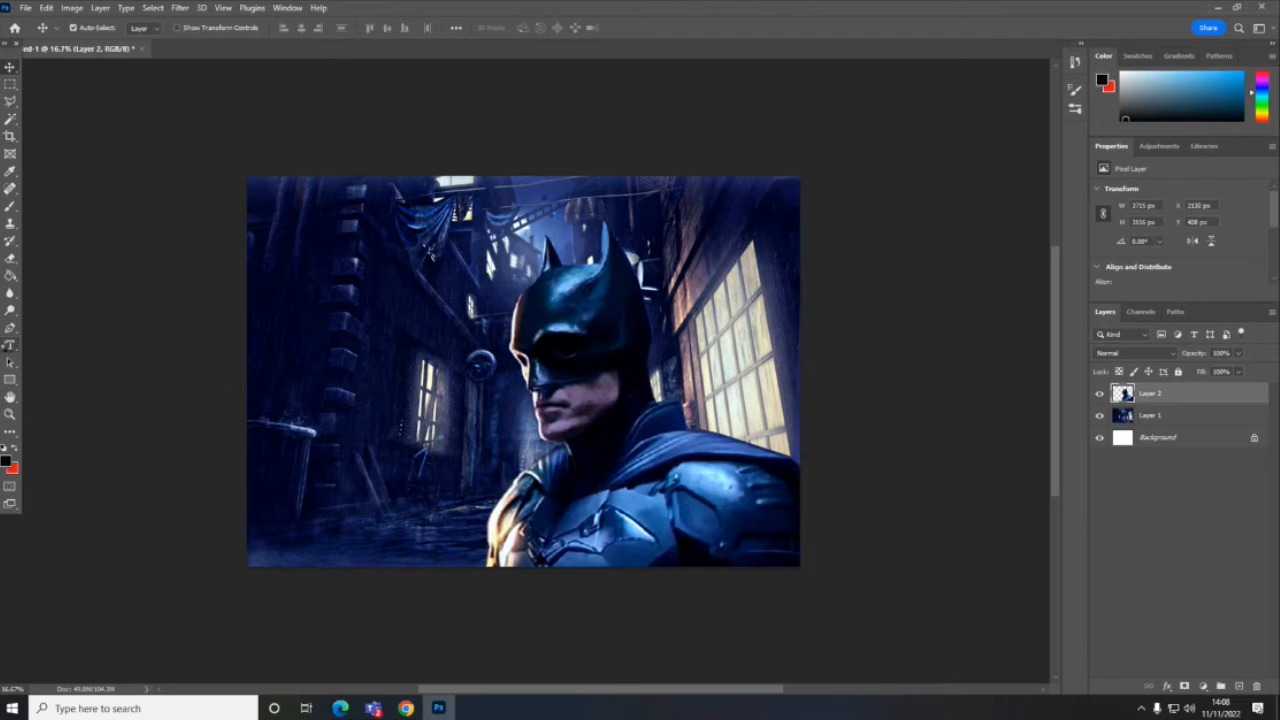
- Activate the Horizontal Type tool and look through the available fonts
{"action": "left_click", "coordinate": [10, 346]}
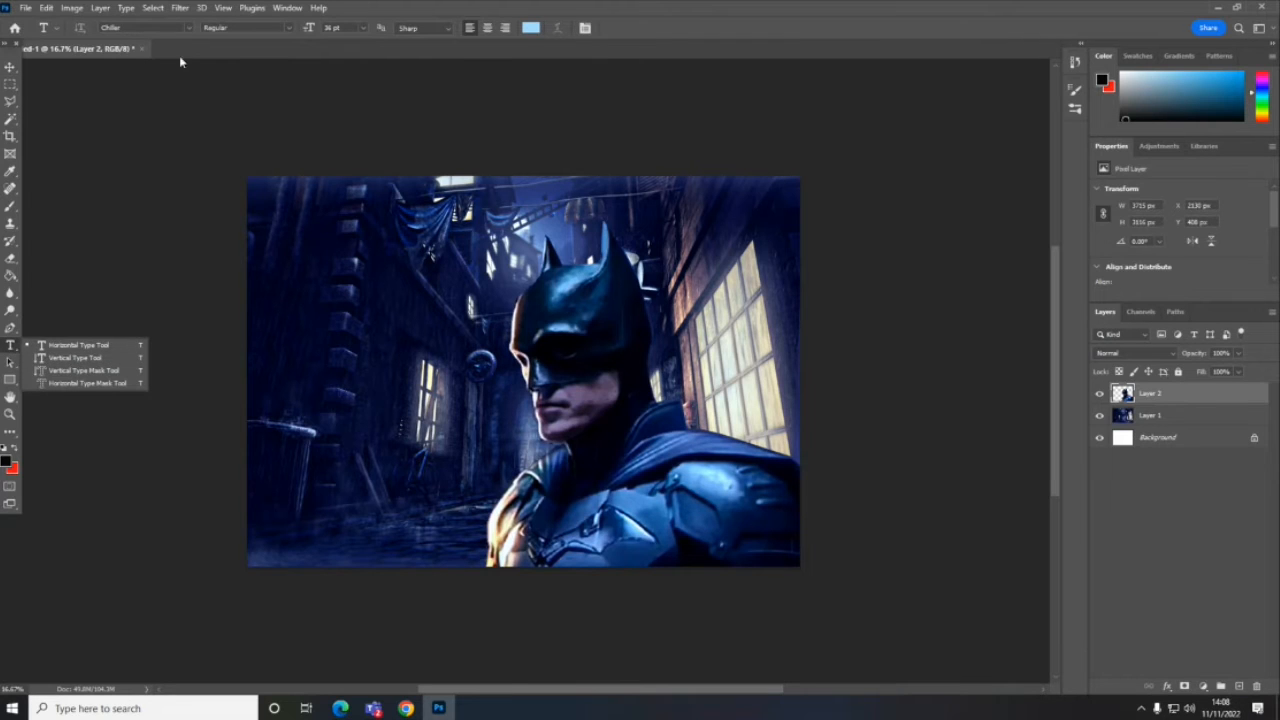
{"action": "left_click", "coordinate": [191, 28]}
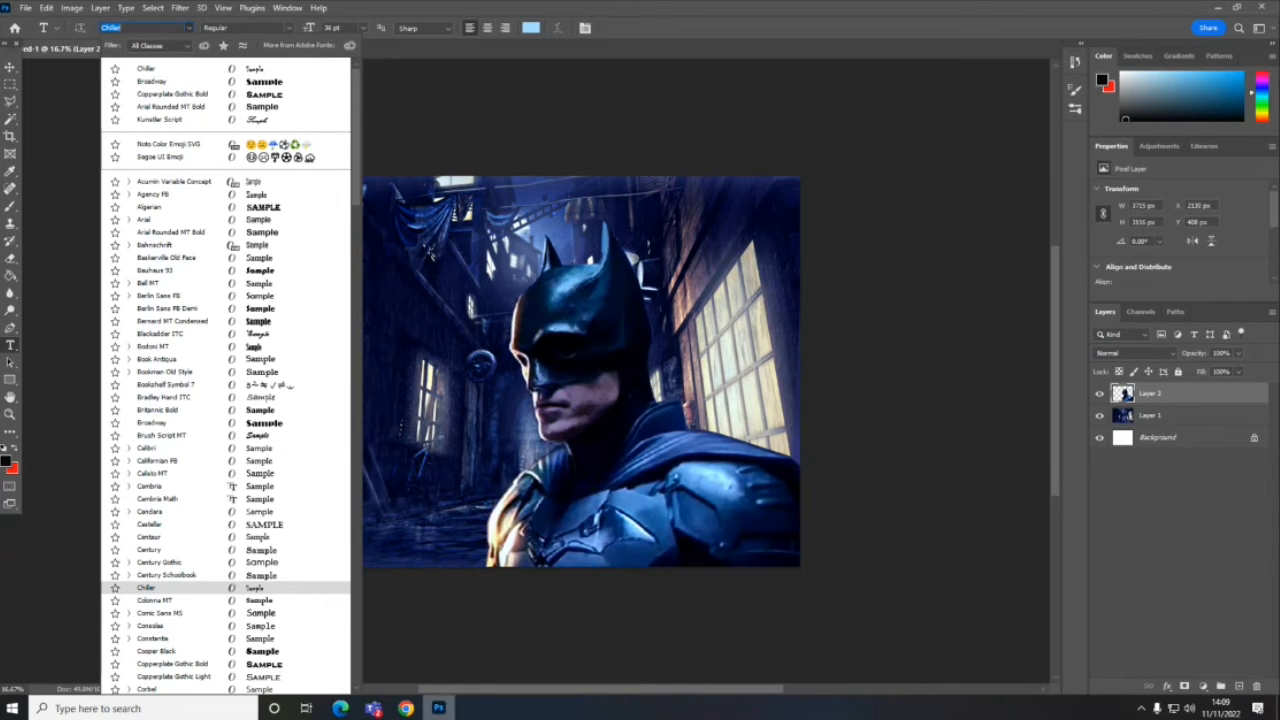
- Switch to Chrome and search Google Images for "batman logo"
{"action": "left_click", "coordinate": [406, 708]}
{"action": "left_click", "coordinate": [273, 82]}
{"action": "type", "text": "logo"}
{"action": "key", "text": "Return"}
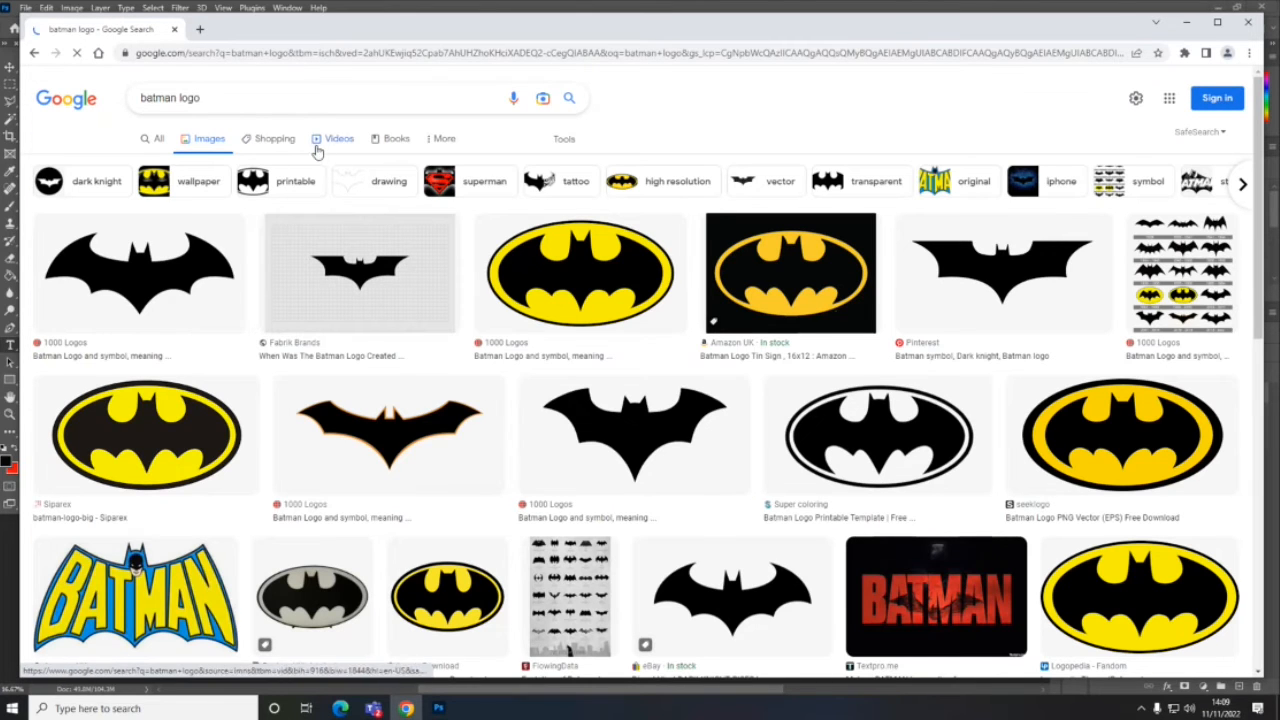
- Limit the "batman logo" image results to the Large size
{"action": "left_click", "coordinate": [565, 140]}
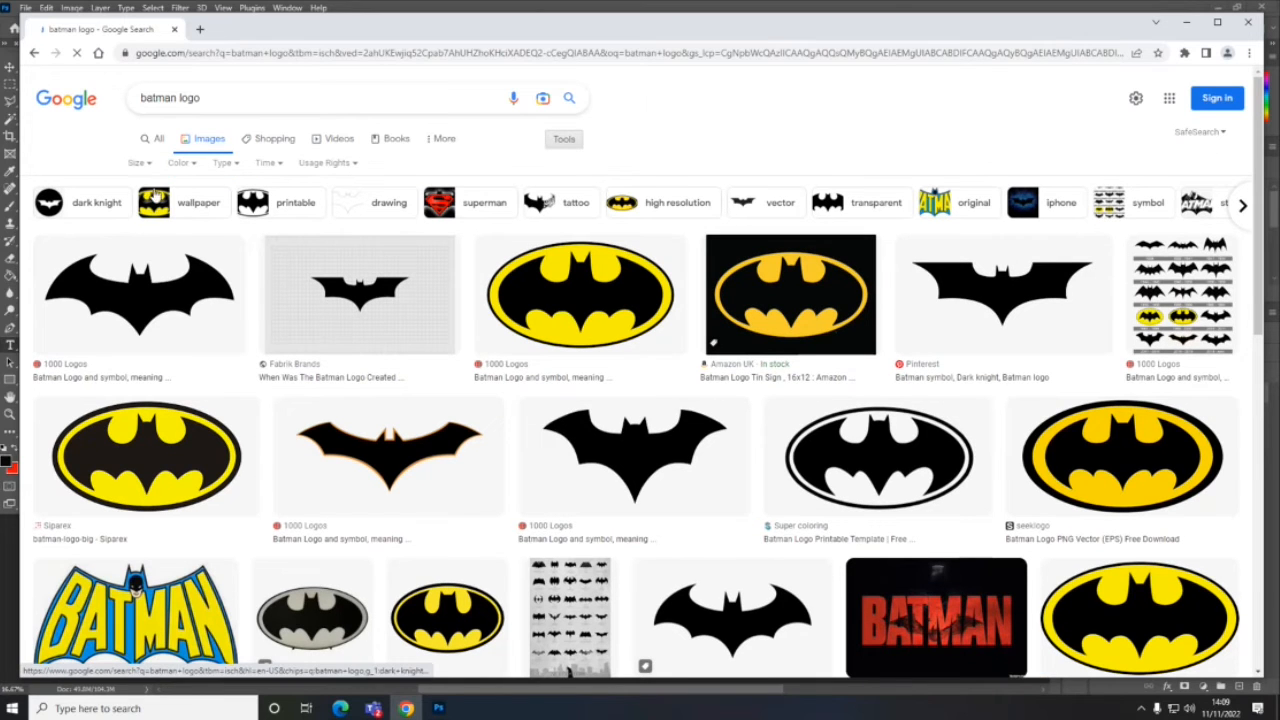
{"action": "left_click", "coordinate": [140, 163]}
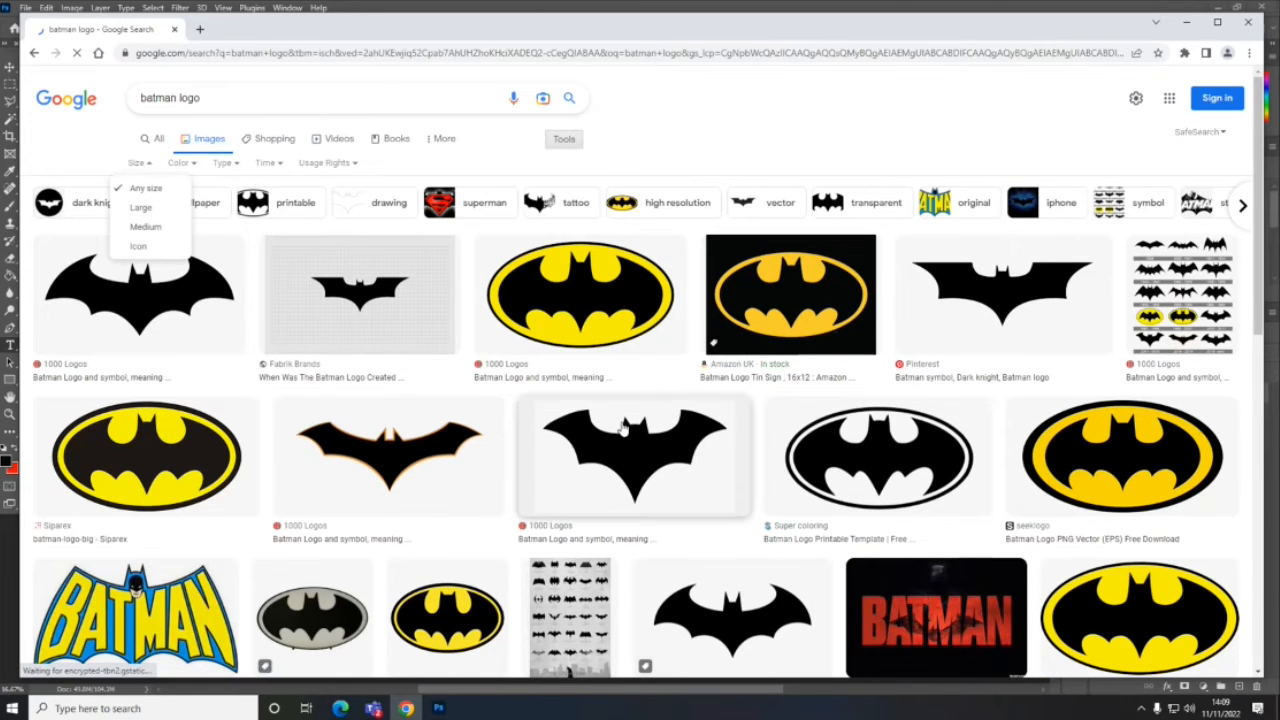
{"action": "left_click", "coordinate": [154, 208]}
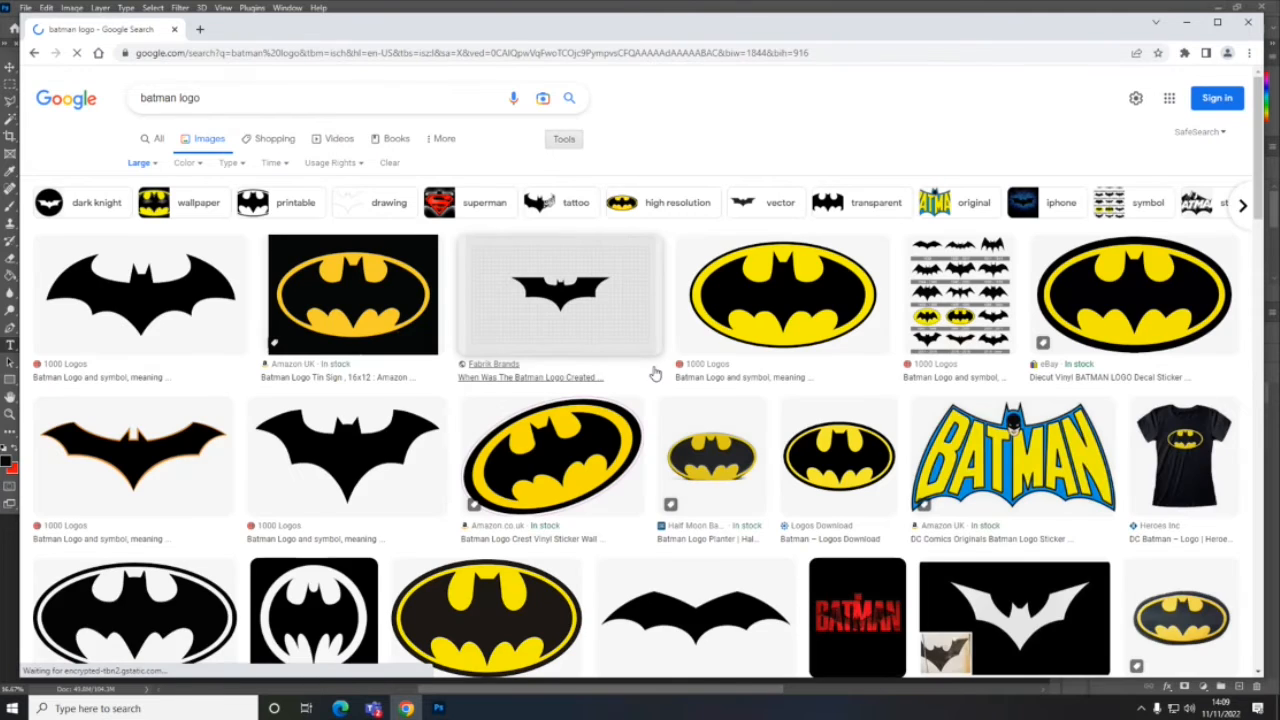
- Look through the large "batman logo" image results for a logo that suits the composite
{"action": "scroll", "coordinate": [655, 372], "scroll_direction": "down", "scroll_amount": 5}
{"action": "scroll", "coordinate": [655, 372], "scroll_direction": "down", "scroll_amount": 5}
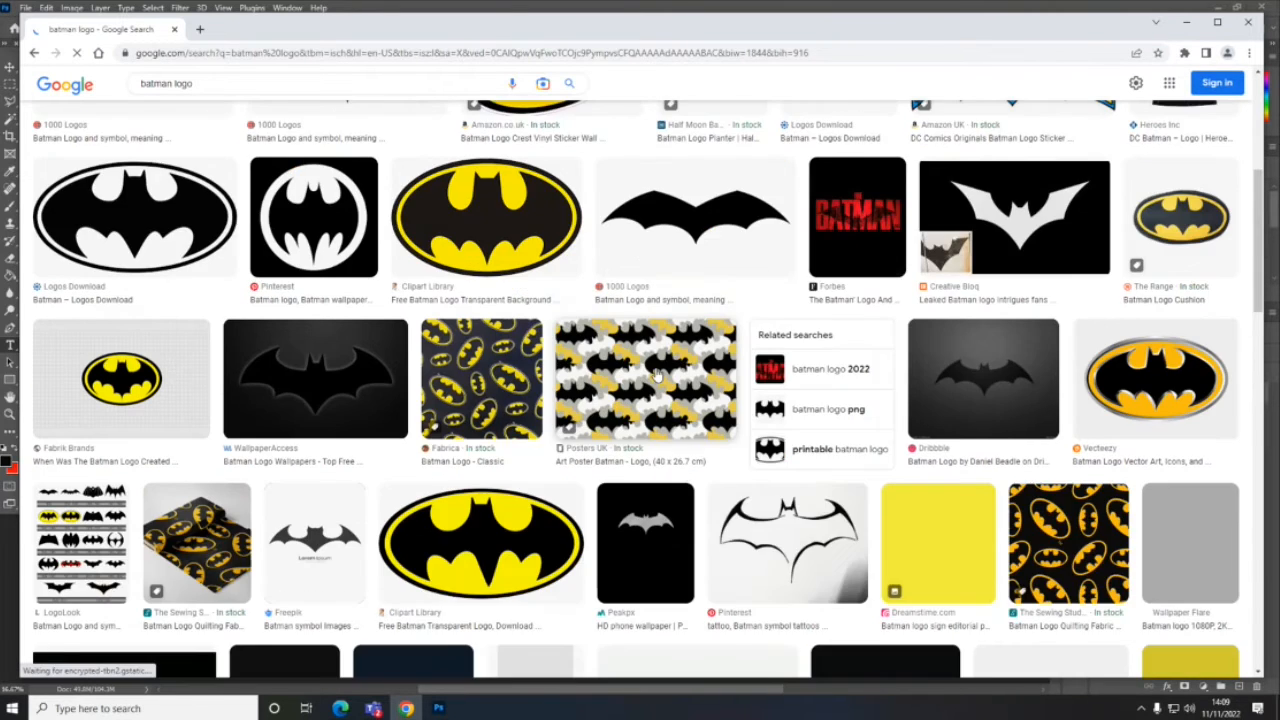
{"action": "scroll", "coordinate": [657, 374], "scroll_direction": "down", "scroll_amount": 2}
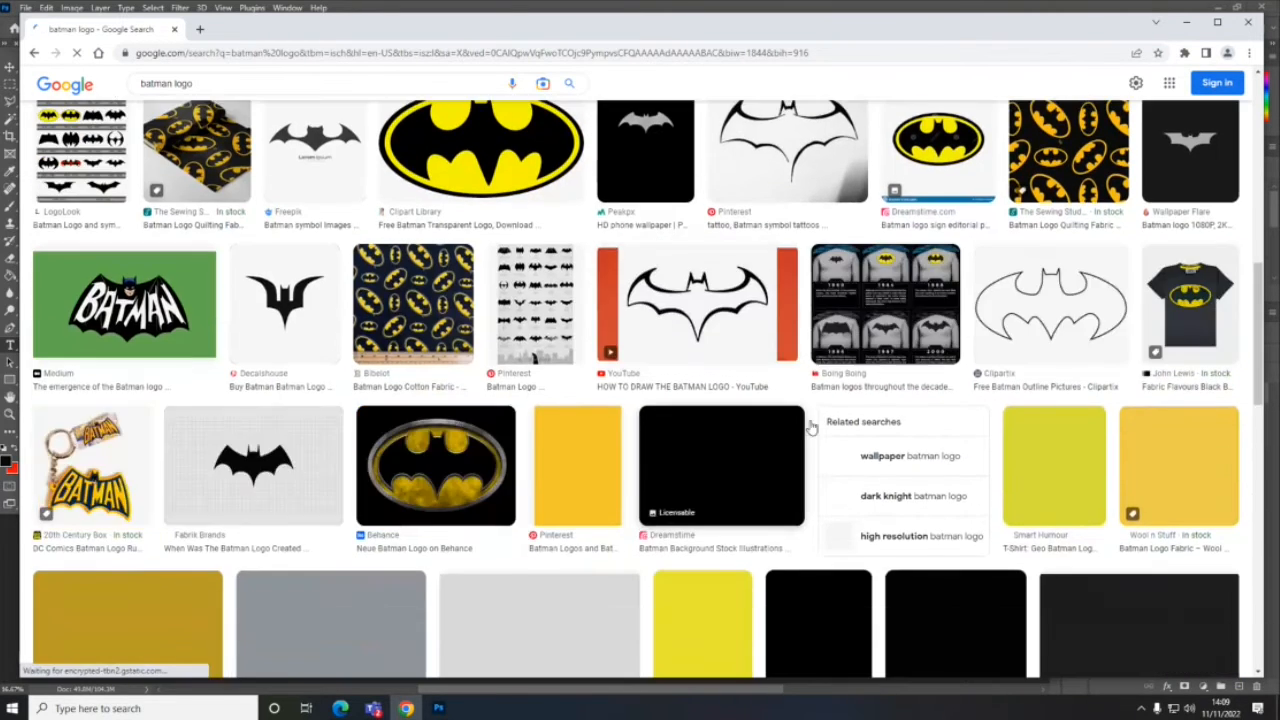
{"action": "scroll", "coordinate": [738, 428], "scroll_direction": "down", "scroll_amount": 2}
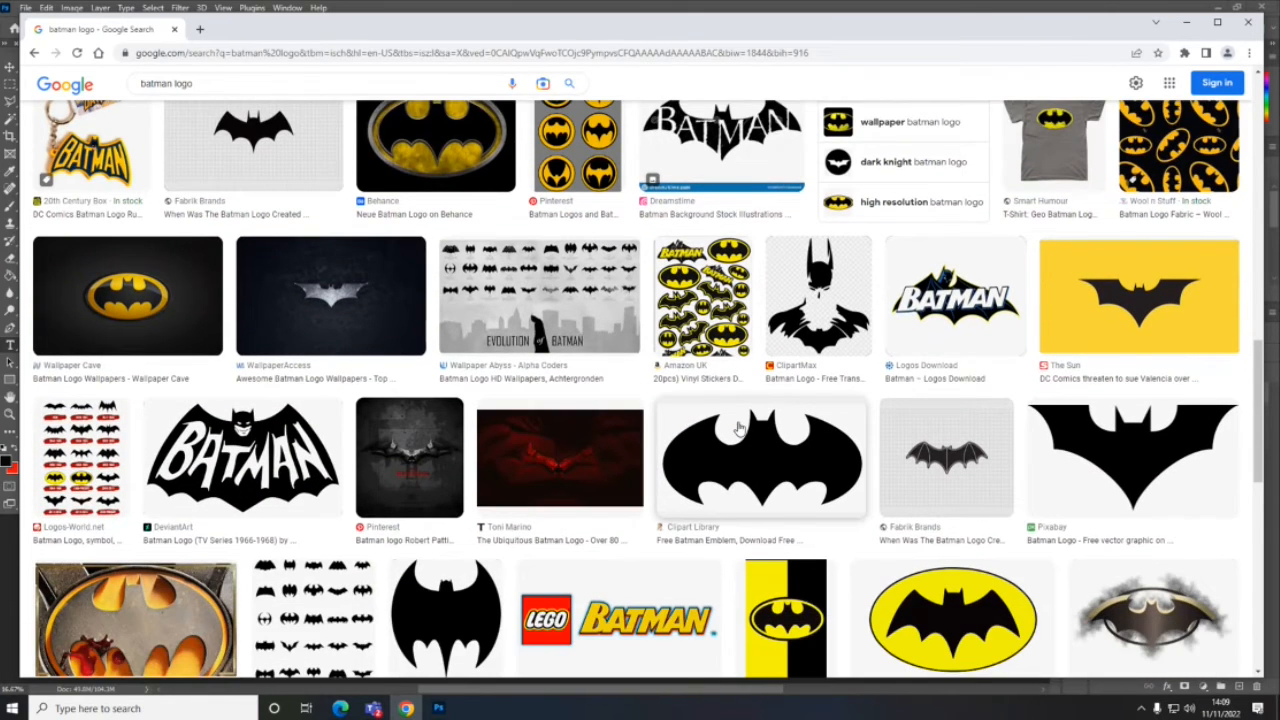
{"action": "scroll", "coordinate": [738, 428], "scroll_direction": "down", "scroll_amount": 2}
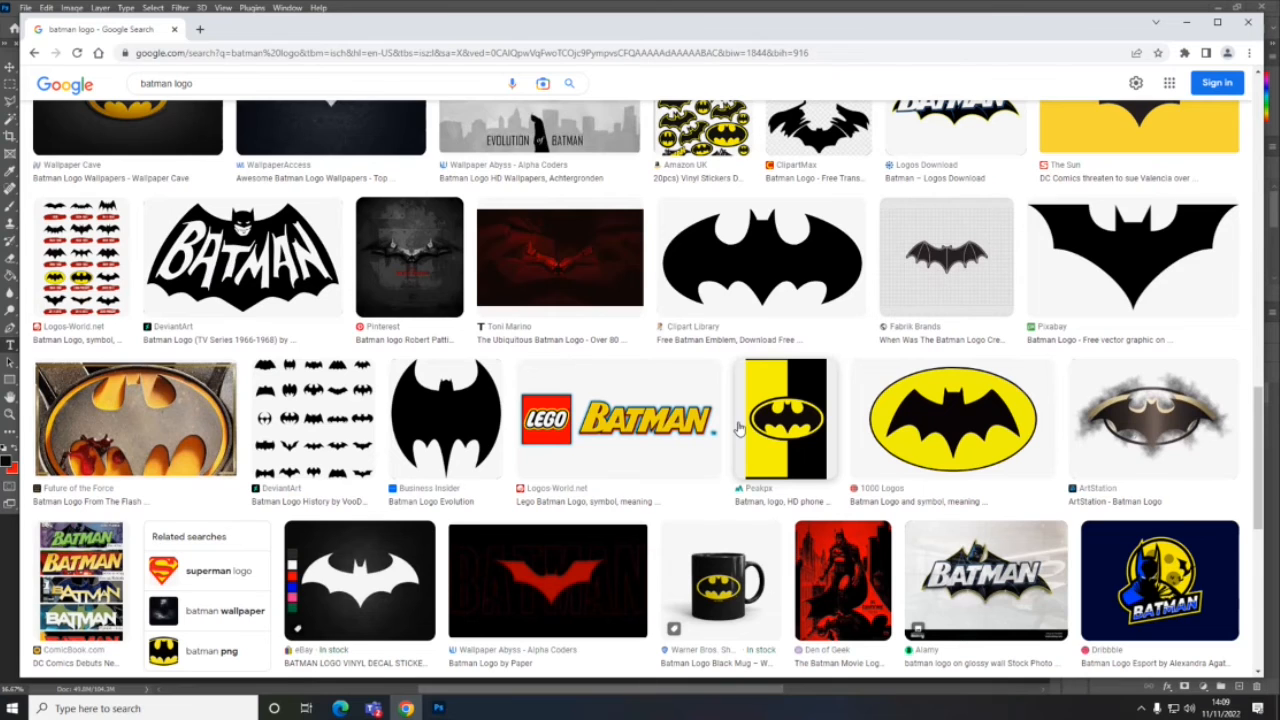
{"action": "scroll", "coordinate": [738, 428], "scroll_direction": "down", "scroll_amount": 5}
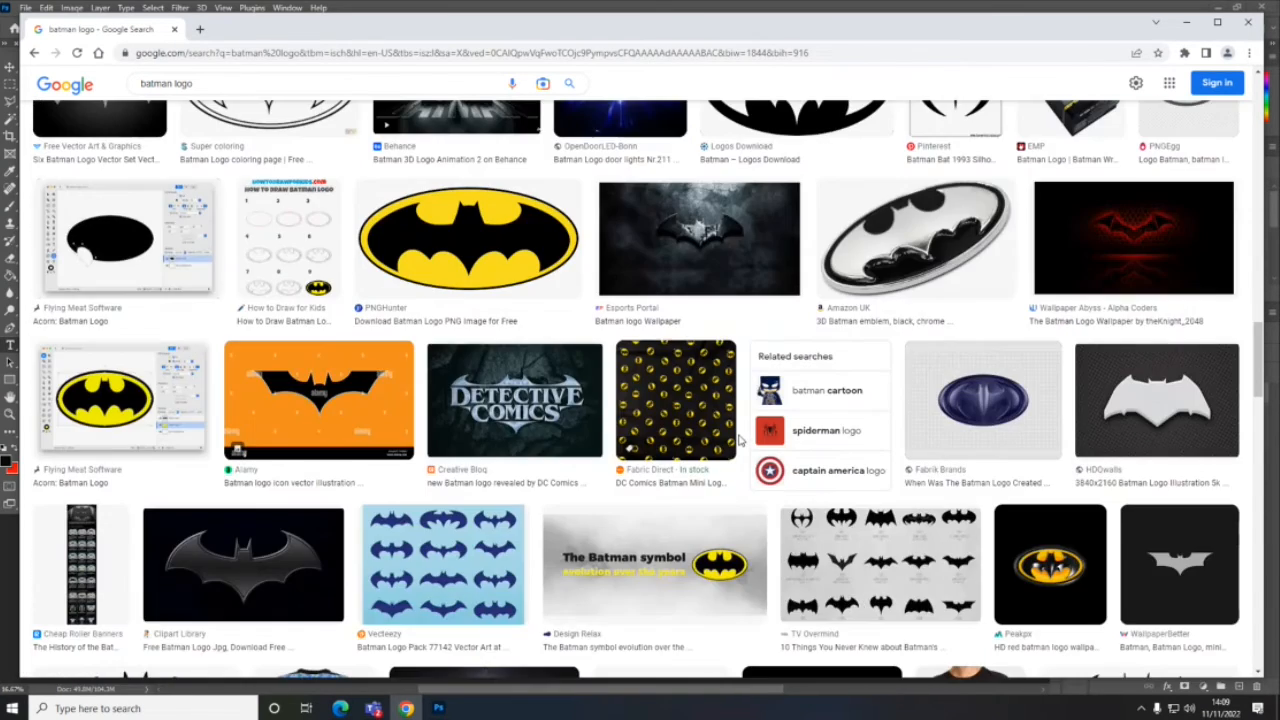
{"action": "scroll", "coordinate": [740, 442], "scroll_direction": "down", "scroll_amount": 3}
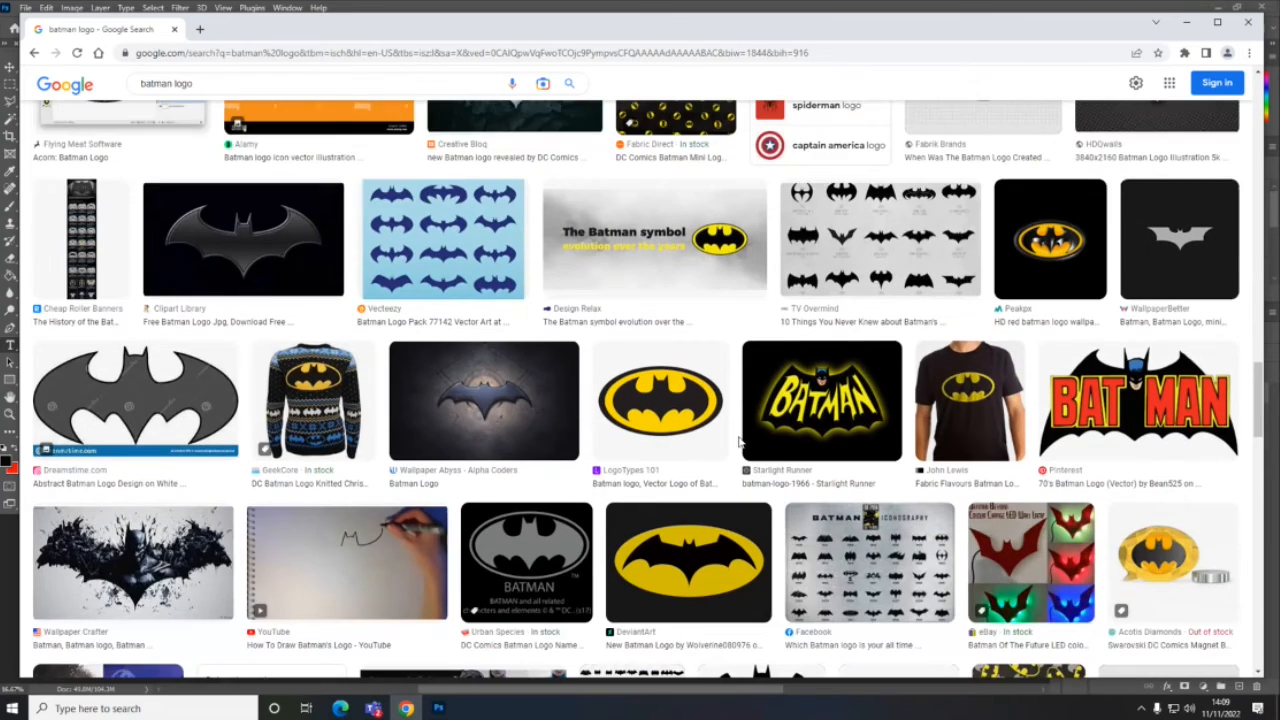
{"action": "scroll", "coordinate": [740, 442], "scroll_direction": "down", "scroll_amount": 1}
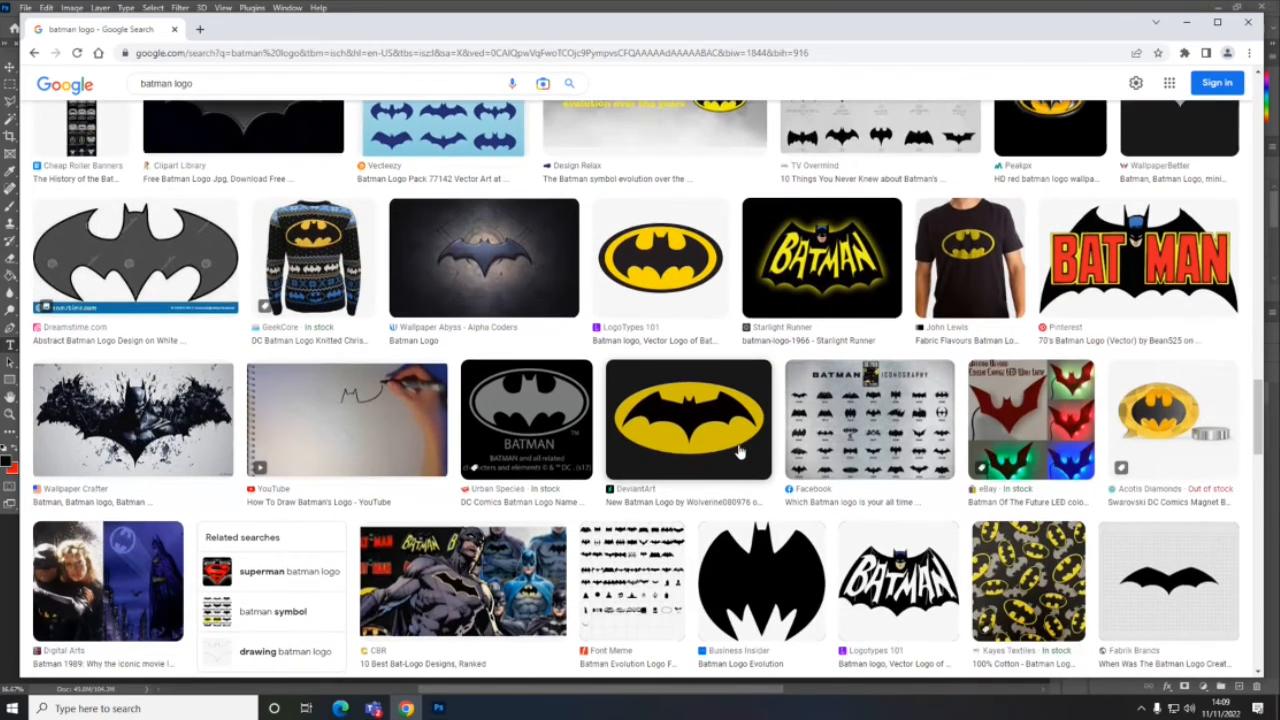
{"action": "scroll", "coordinate": [740, 452], "scroll_direction": "down", "scroll_amount": 2}
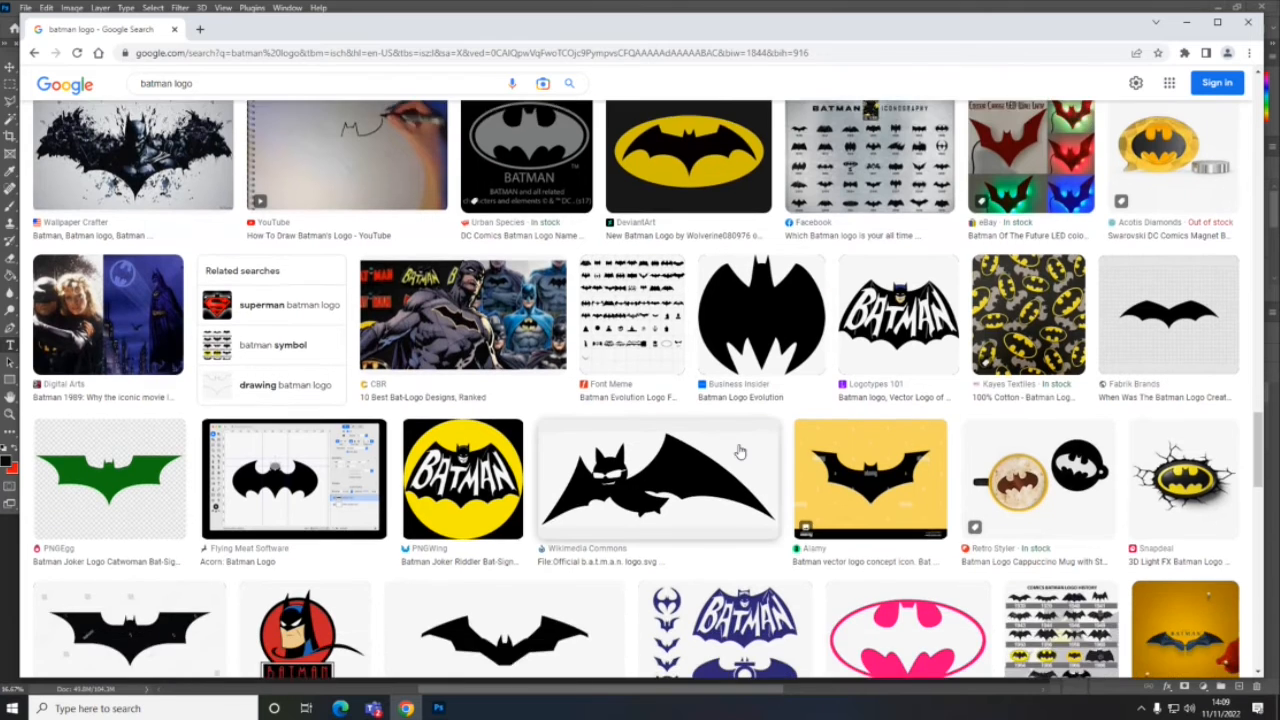
{"action": "scroll", "coordinate": [740, 452], "scroll_direction": "down", "scroll_amount": 3}
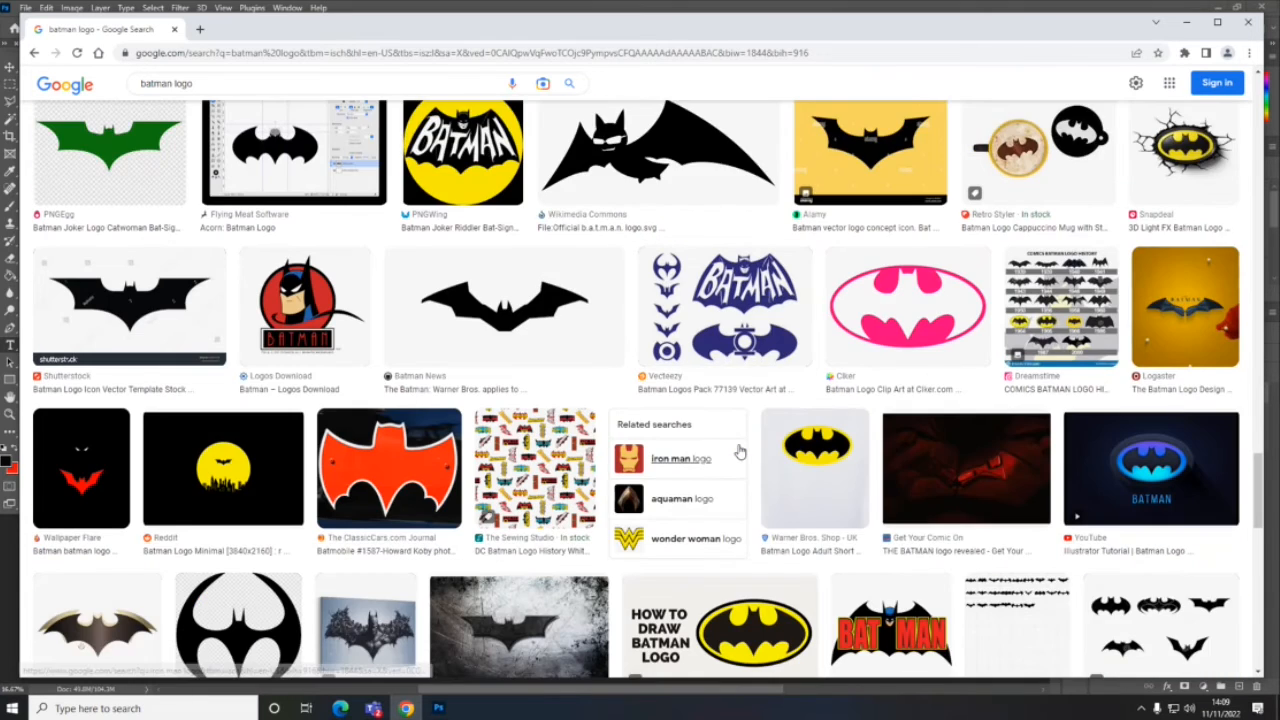
{"action": "scroll", "coordinate": [740, 452], "scroll_direction": "down", "scroll_amount": 1}
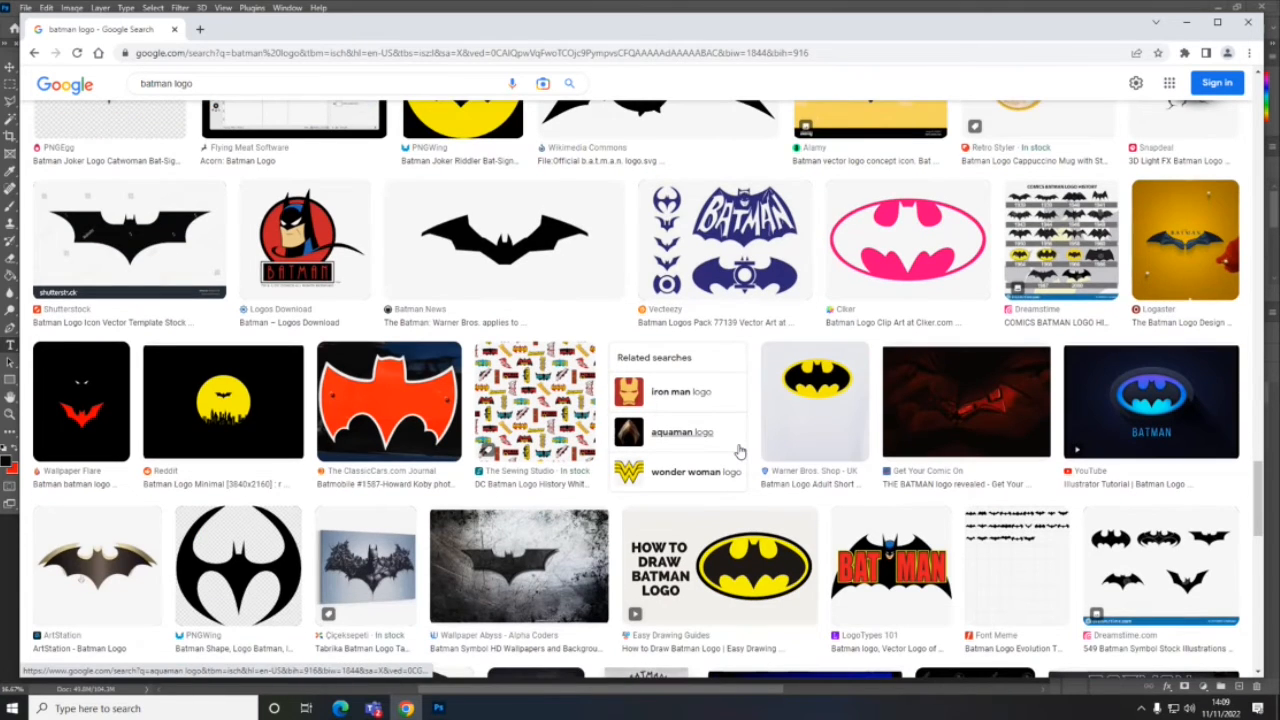
{"action": "scroll", "coordinate": [740, 452], "scroll_direction": "down", "scroll_amount": 6}
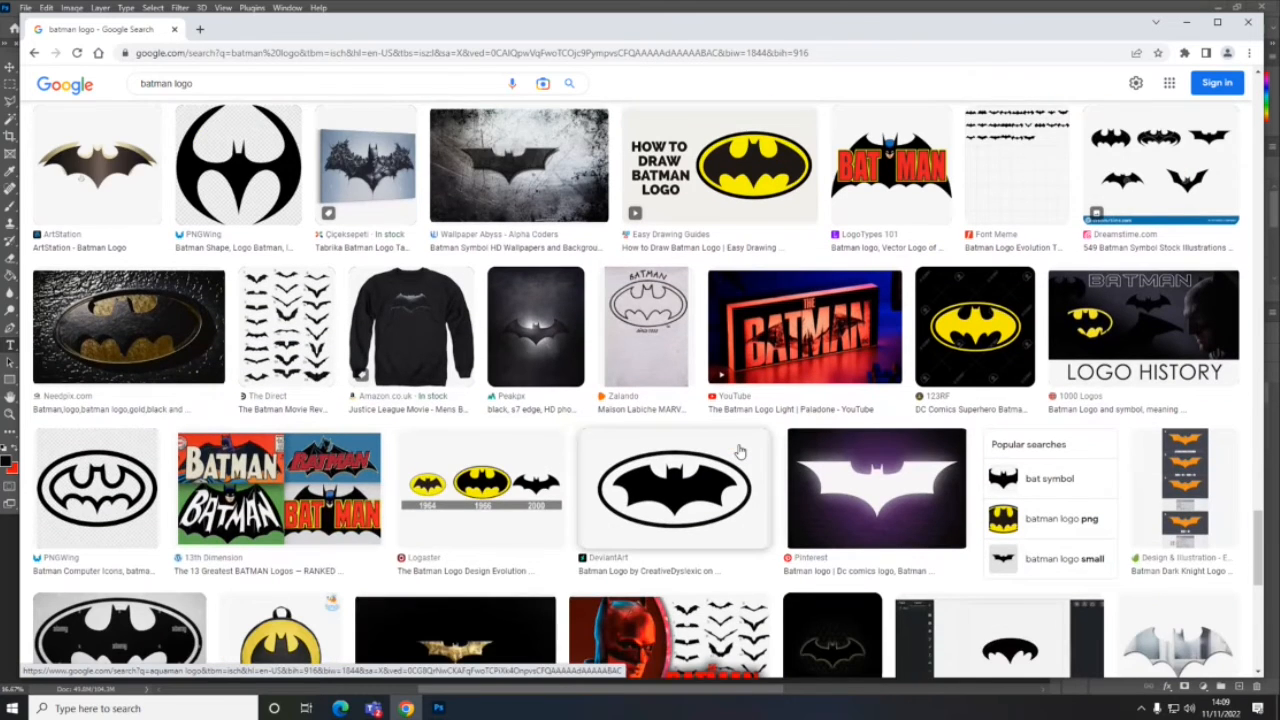
{"action": "scroll", "coordinate": [740, 452], "scroll_direction": "down", "scroll_amount": 4}
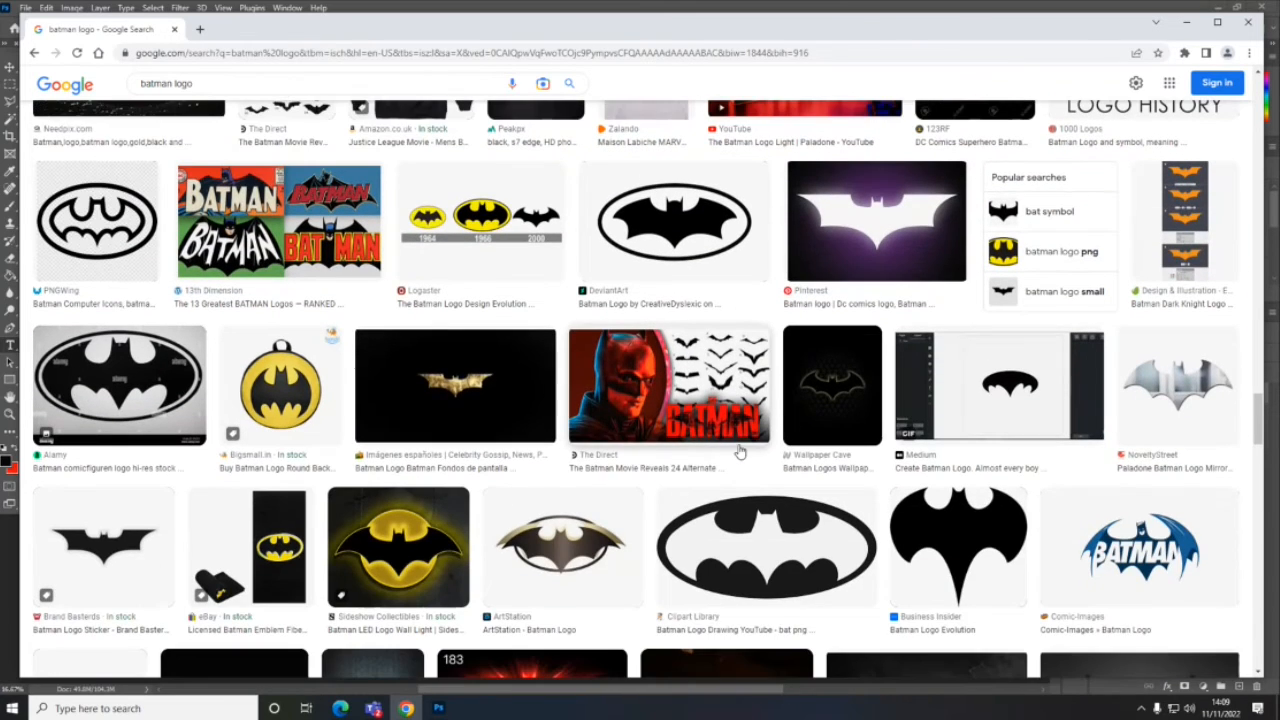
{"action": "scroll", "coordinate": [740, 452], "scroll_direction": "down", "scroll_amount": 3}
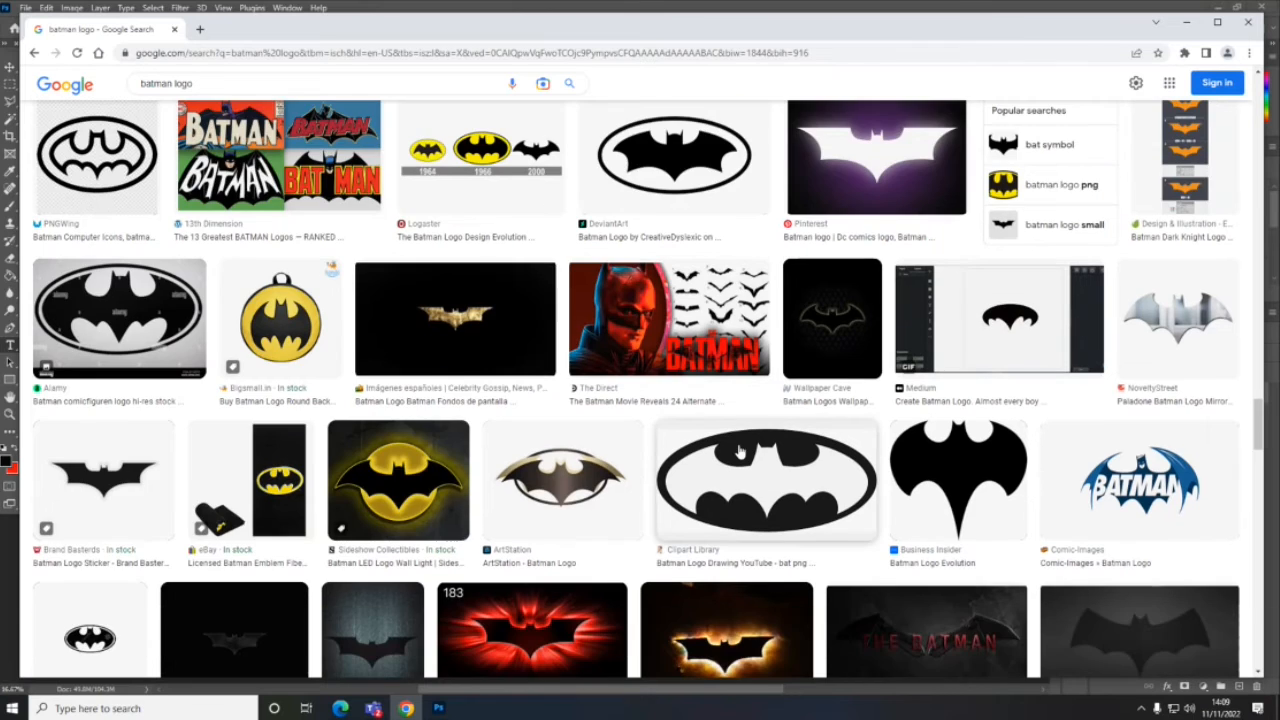
{"action": "scroll", "coordinate": [740, 452], "scroll_direction": "down", "scroll_amount": 3}
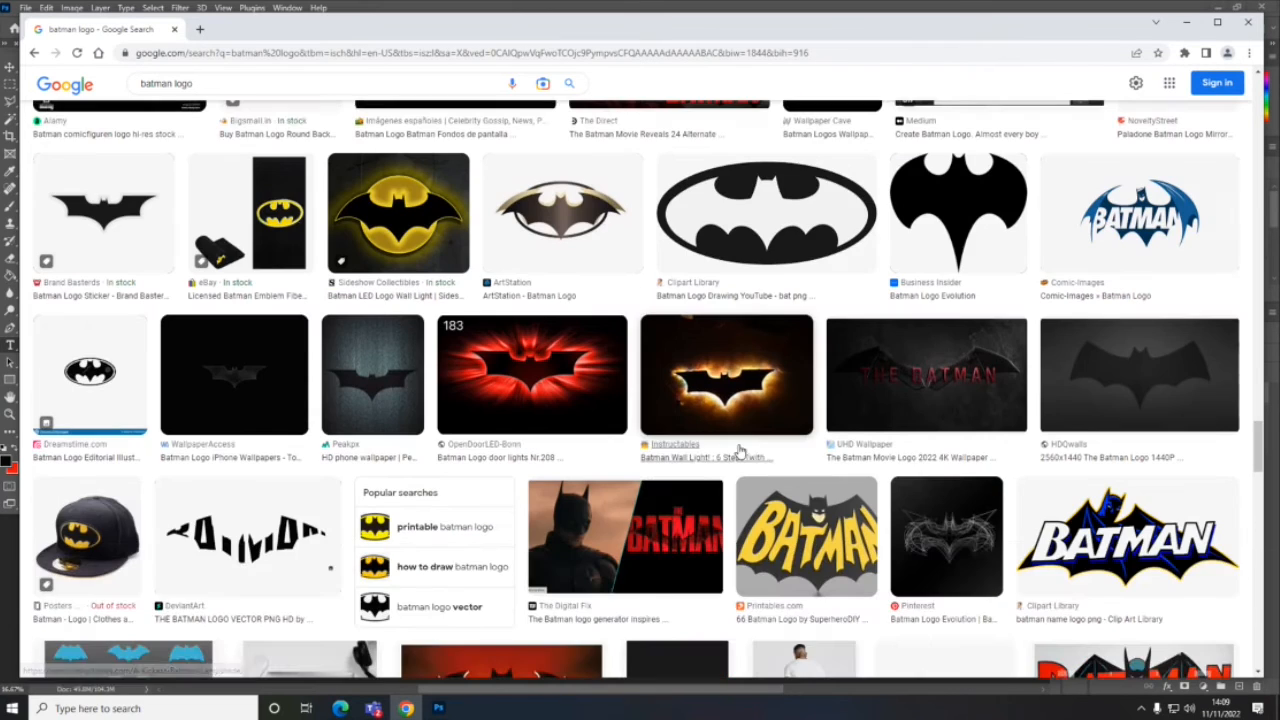
{"action": "scroll", "coordinate": [740, 452], "scroll_direction": "down", "scroll_amount": 1}
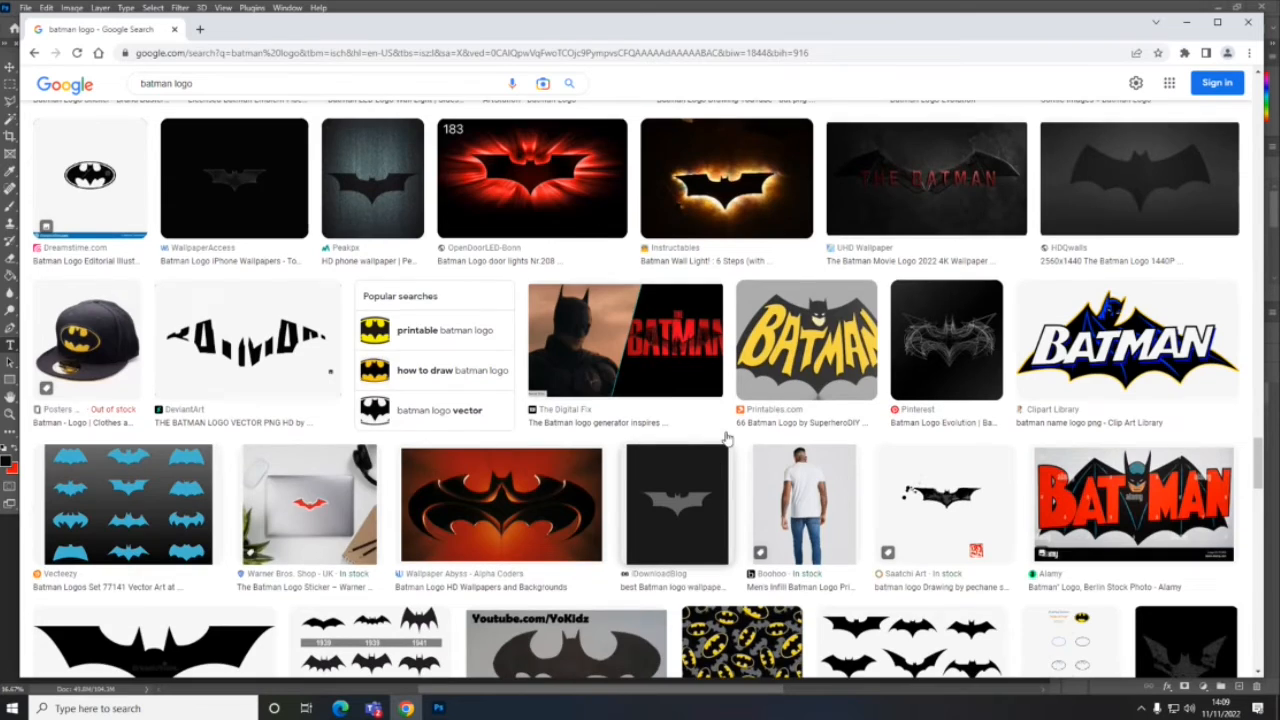
{"action": "scroll", "coordinate": [740, 452], "scroll_direction": "down", "scroll_amount": 10}
{"action": "scroll", "coordinate": [494, 258], "scroll_direction": "up", "scroll_amount": 10}
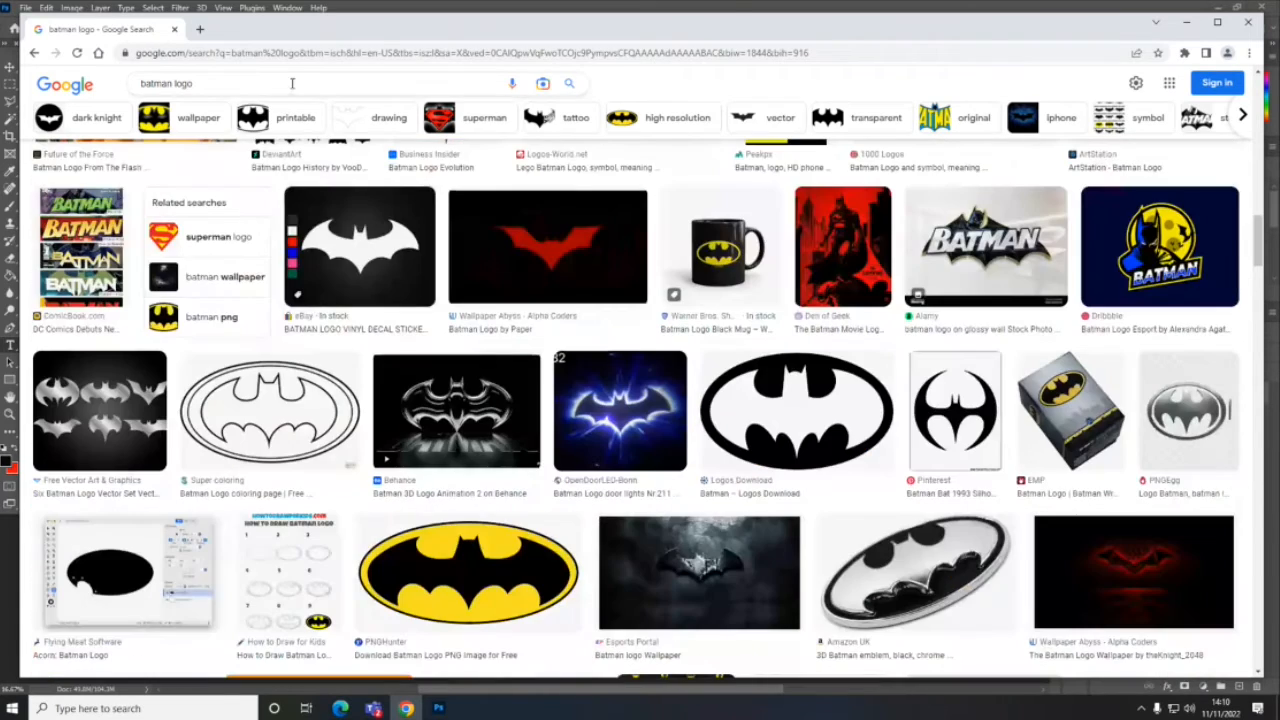
- Replace the image search query with "the batman logo" and run the search
{"action": "left_click", "coordinate": [290, 83]}
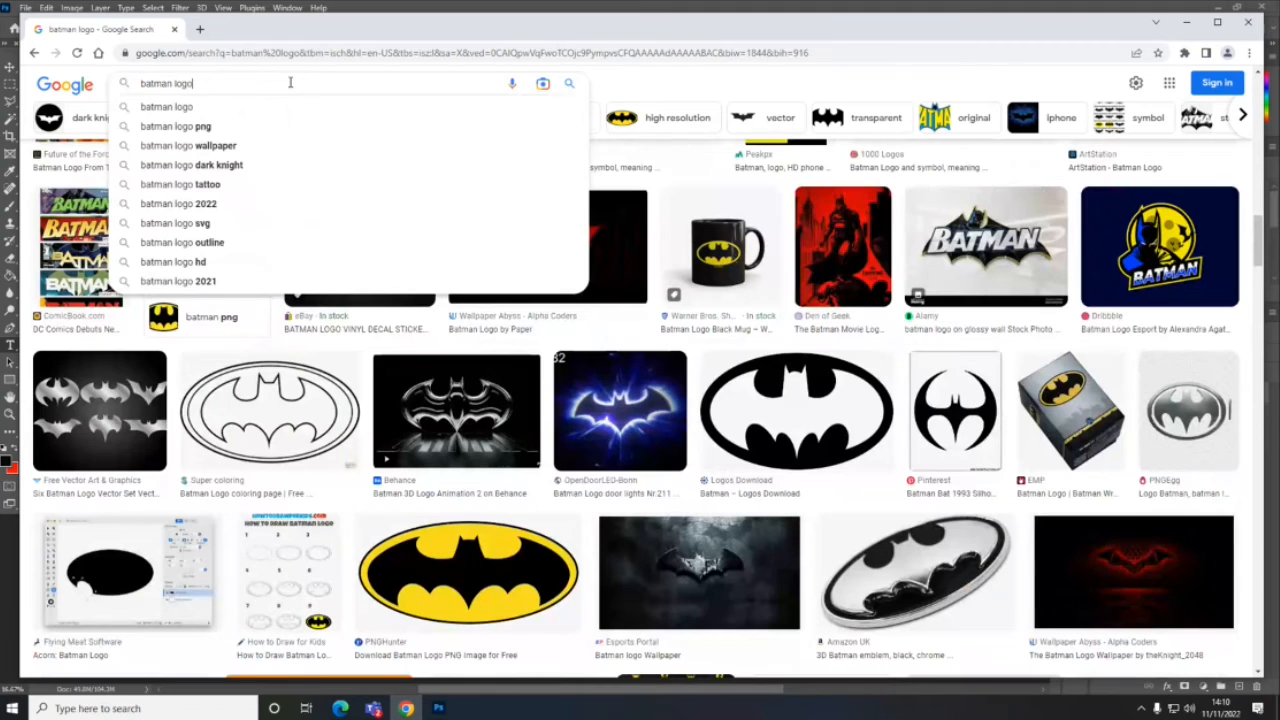
{"action": "key", "text": "BackSpace"}
{"action": "key", "text": "BackSpace"}
{"action": "key", "text": "BackSpace"}
{"action": "key", "text": "BackSpace"}
{"action": "key", "text": "BackSpace"}
{"action": "key", "text": "BackSpace"}
{"action": "key", "text": "BackSpace"}
{"action": "key", "text": "BackSpace"}
{"action": "key", "text": "BackSpace"}
{"action": "key", "text": "BackSpace"}
{"action": "key", "text": "BackSpace"}
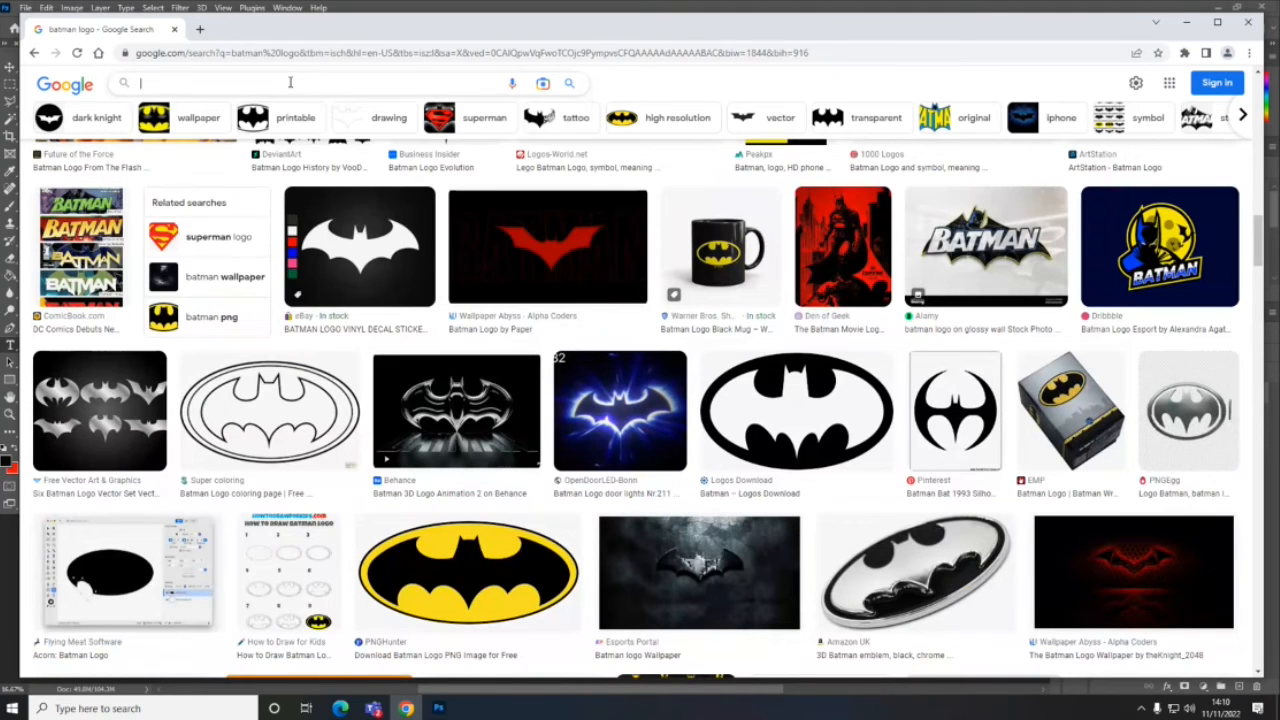
{"action": "type", "text": "the batman logo"}
{"action": "key", "text": "Return"}
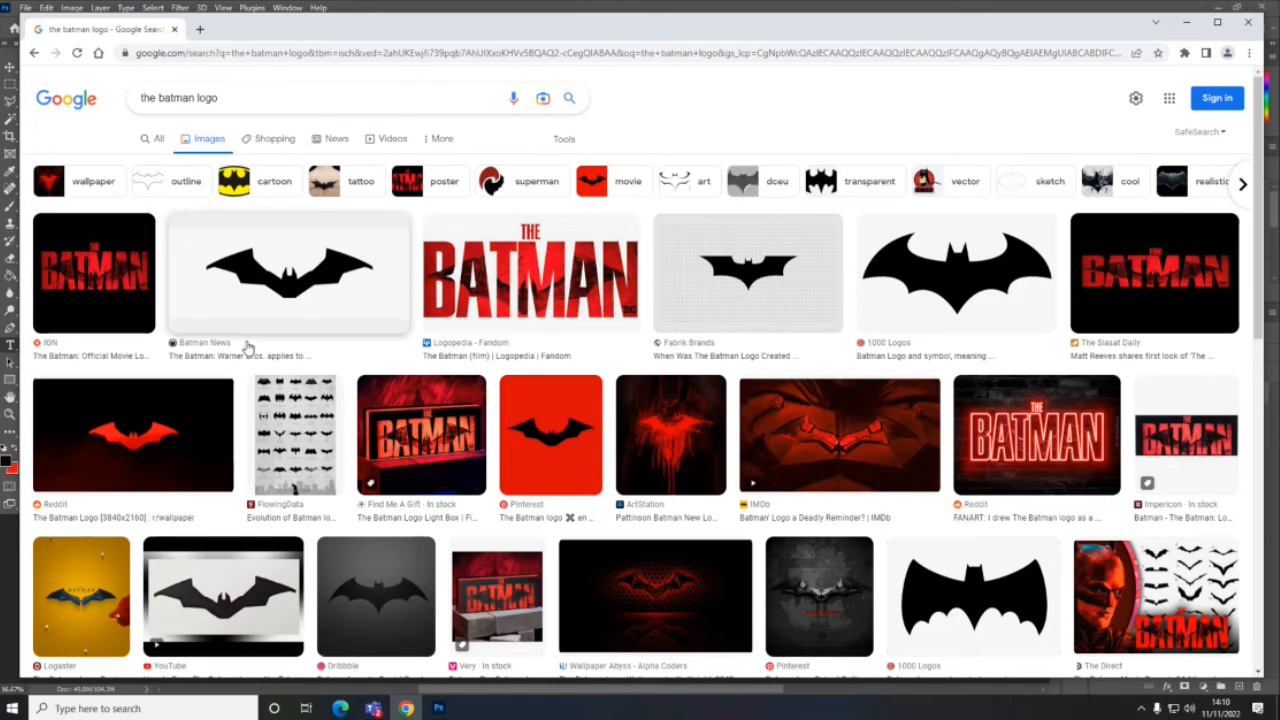
- Limit the "the batman logo" image results to the Large size
{"action": "left_click", "coordinate": [564, 141]}
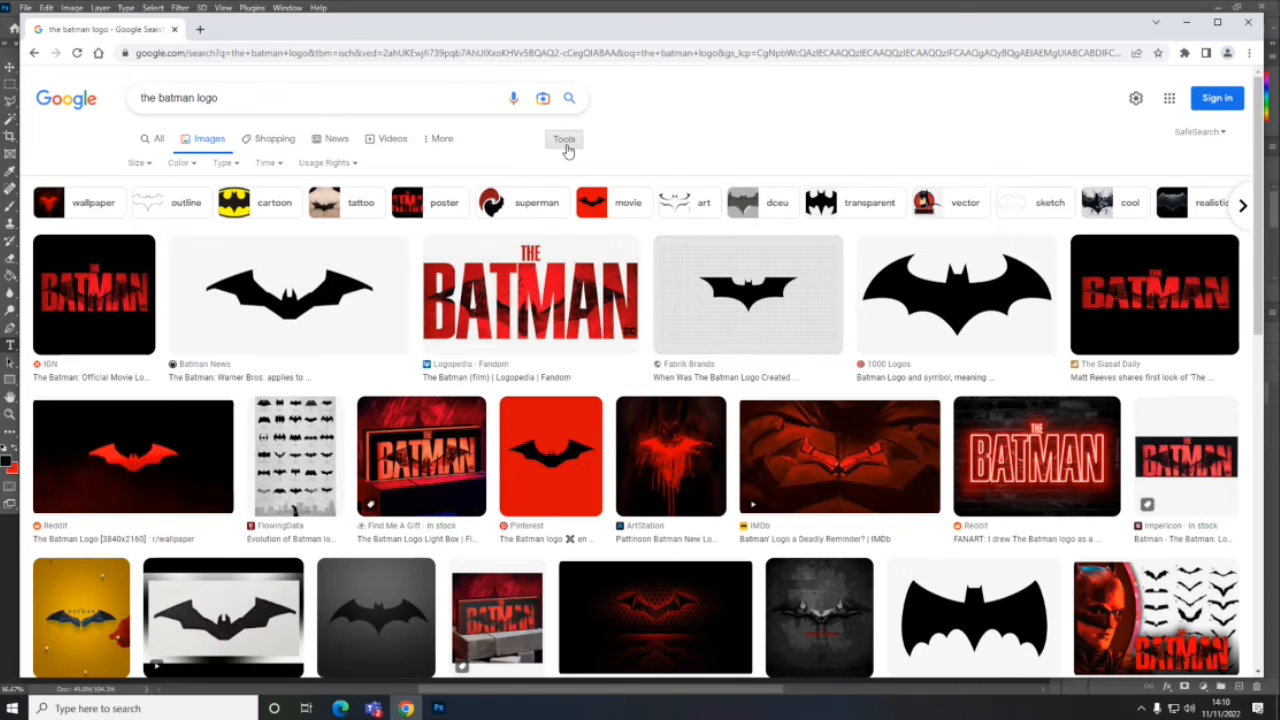
{"action": "left_click", "coordinate": [146, 164]}
{"action": "left_click", "coordinate": [148, 212]}
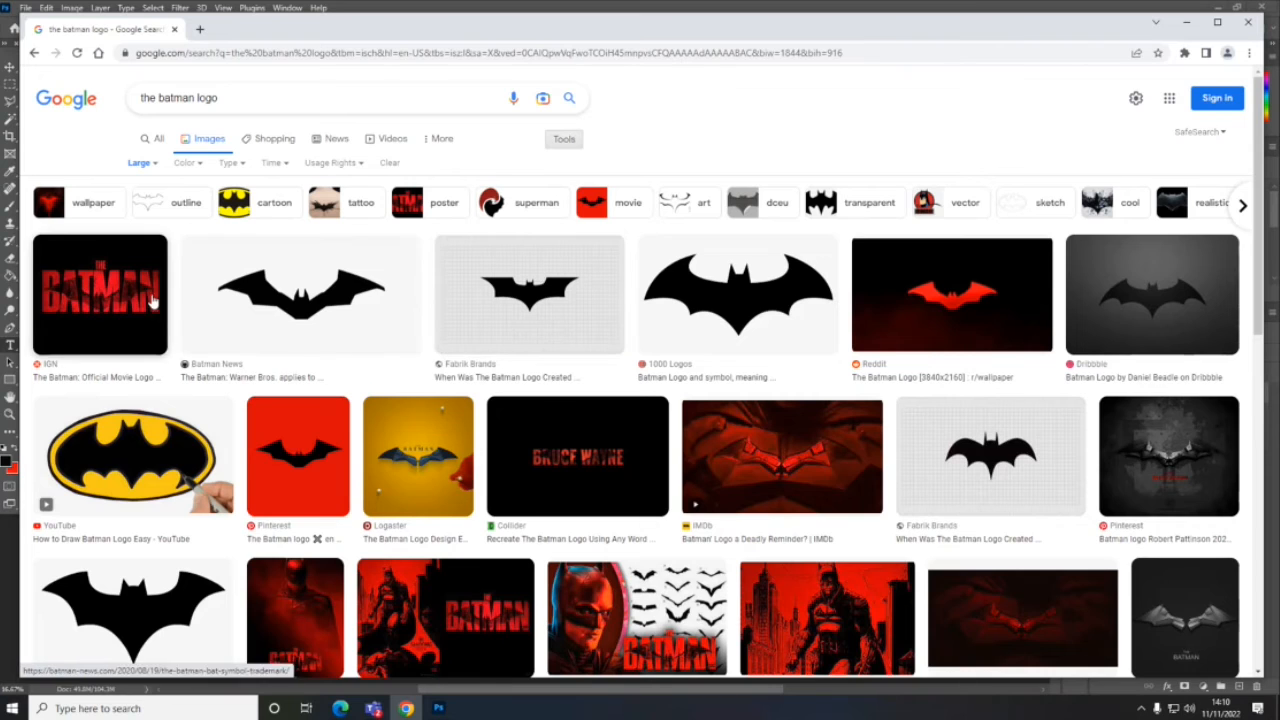
- Copy the red The Batman title logo from the IGN image result and paste it into the Photoshop composite
{"action": "left_click", "coordinate": [150, 300]}
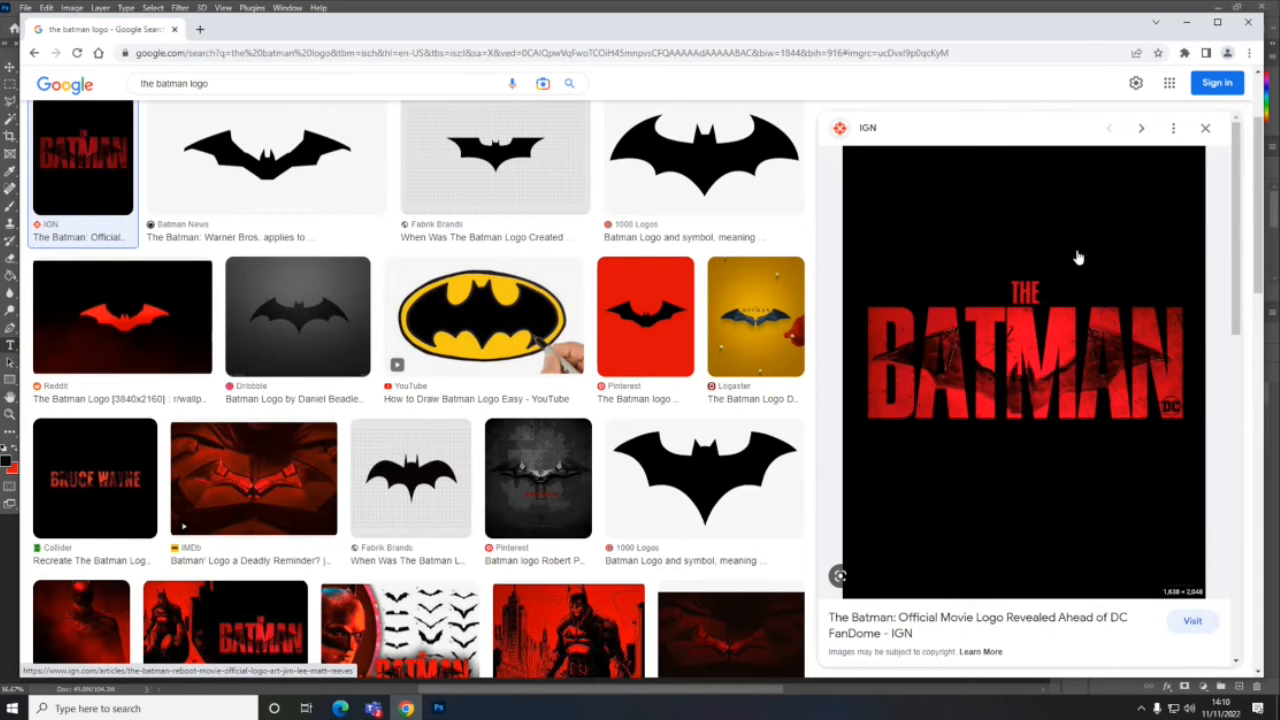
{"action": "right_click", "coordinate": [1076, 264]}
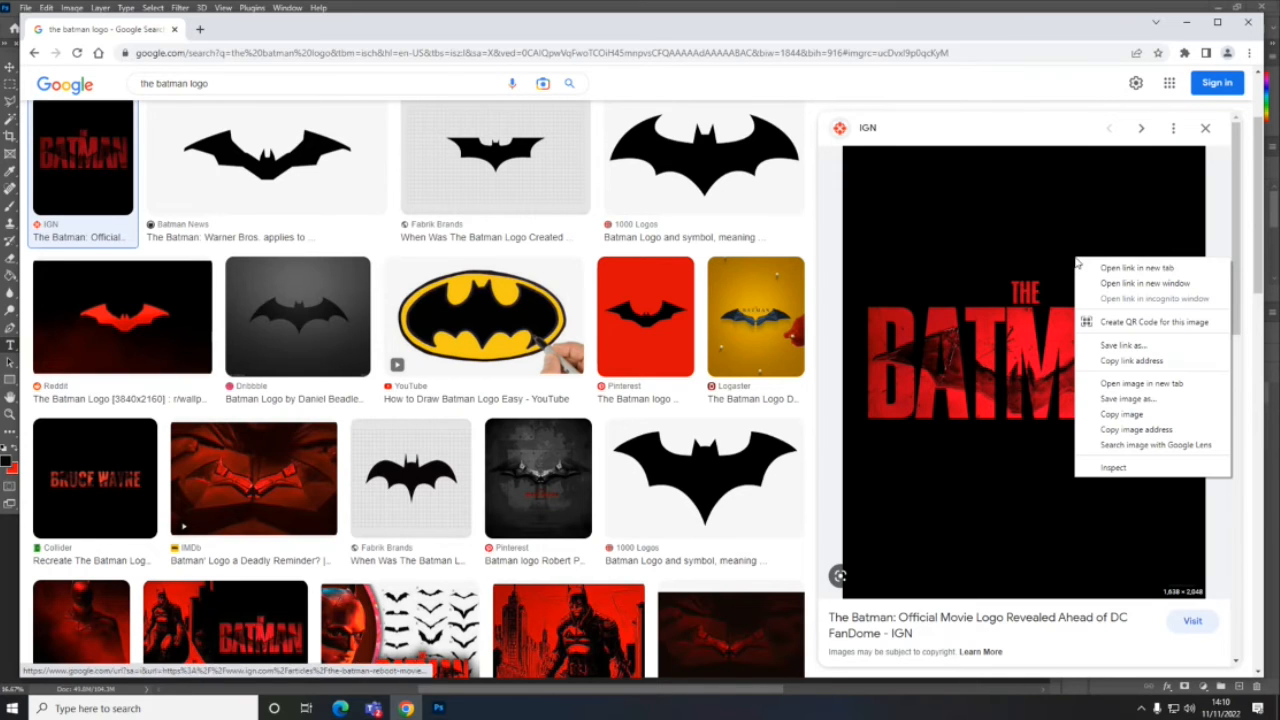
{"action": "left_click", "coordinate": [1140, 414]}
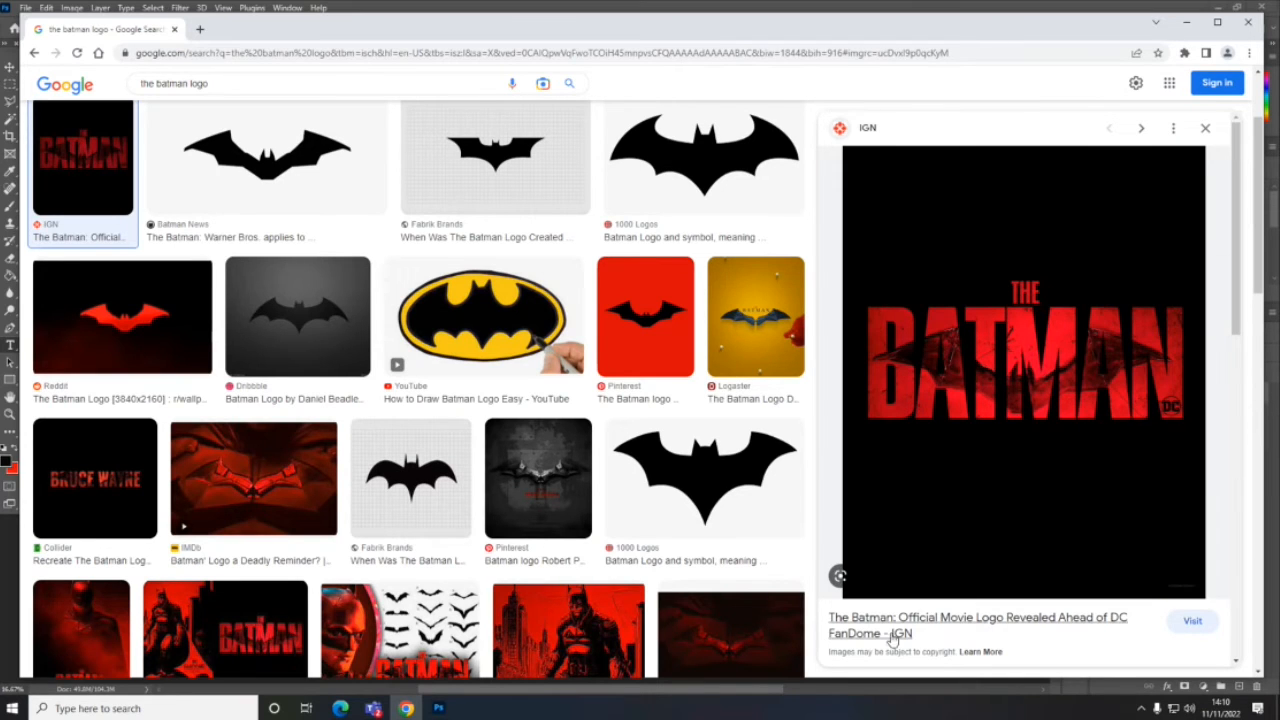
{"action": "left_click", "coordinate": [438, 708]}
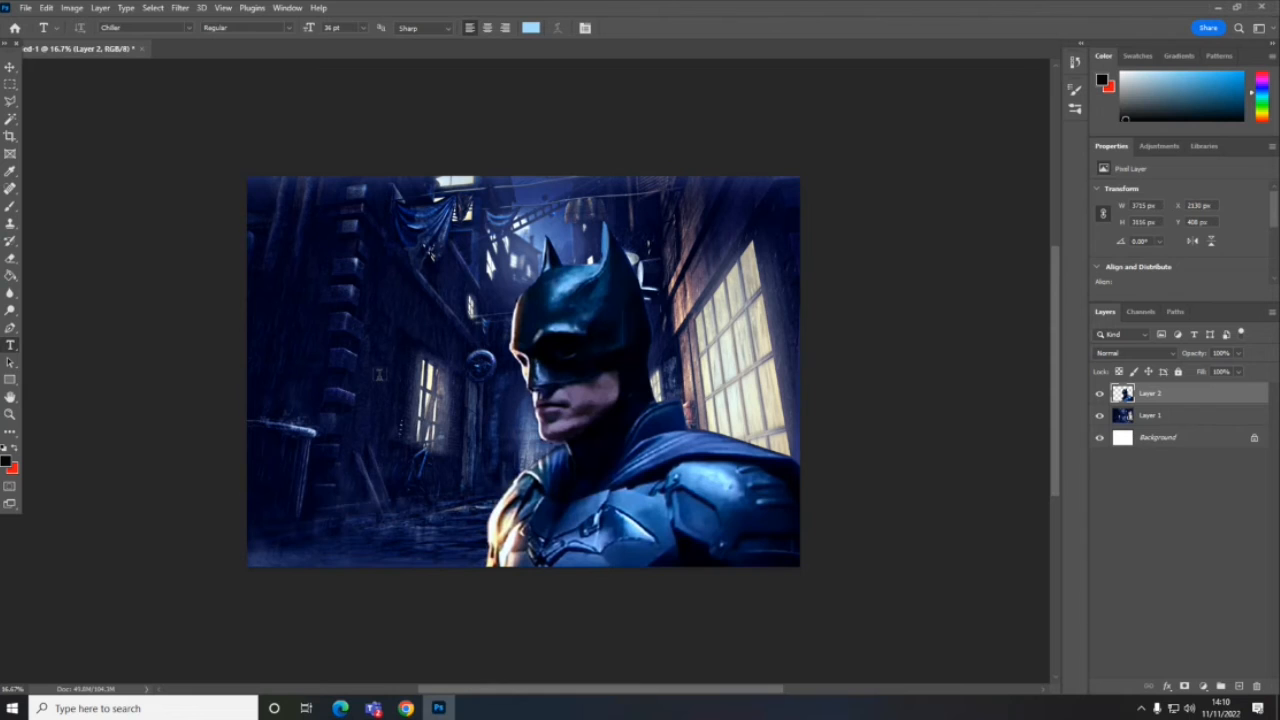
{"action": "key", "text": "ctrl+v"}
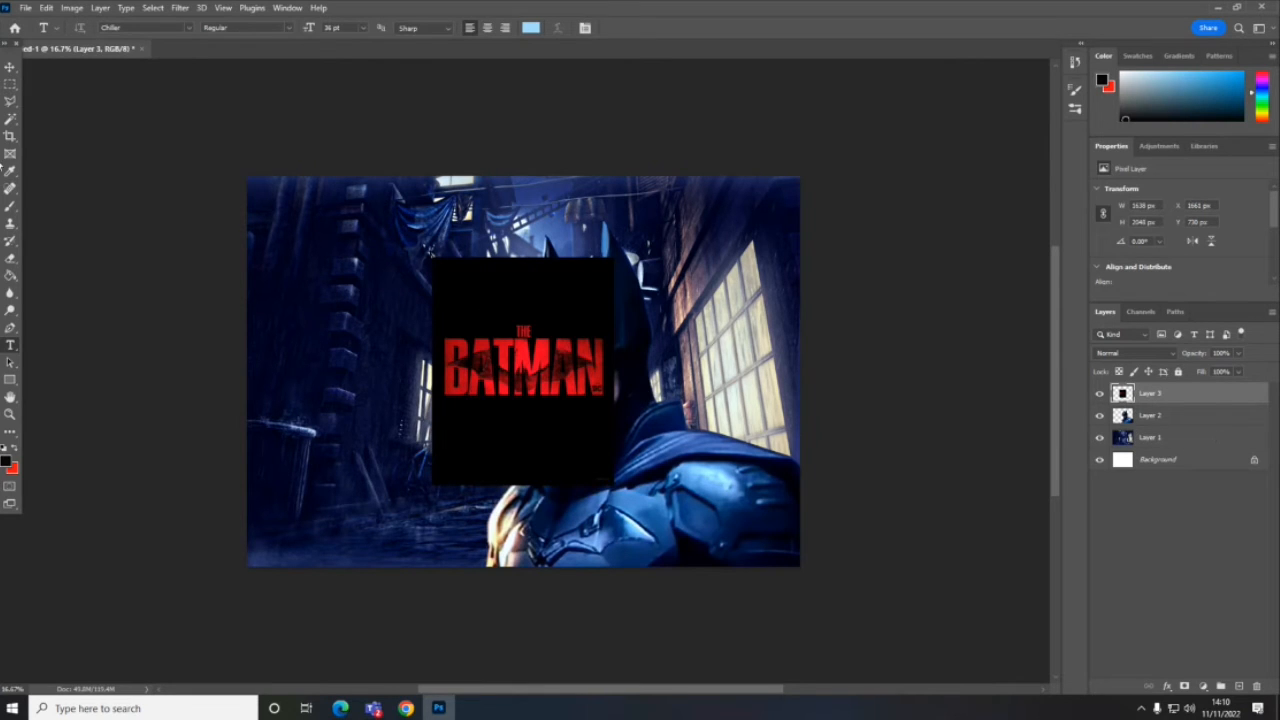
- Delete the pasted logo's black background with the Magic Wand, deselect, and move the lettering to the lower-left corner of the canvas
{"action": "left_click", "coordinate": [10, 119]}
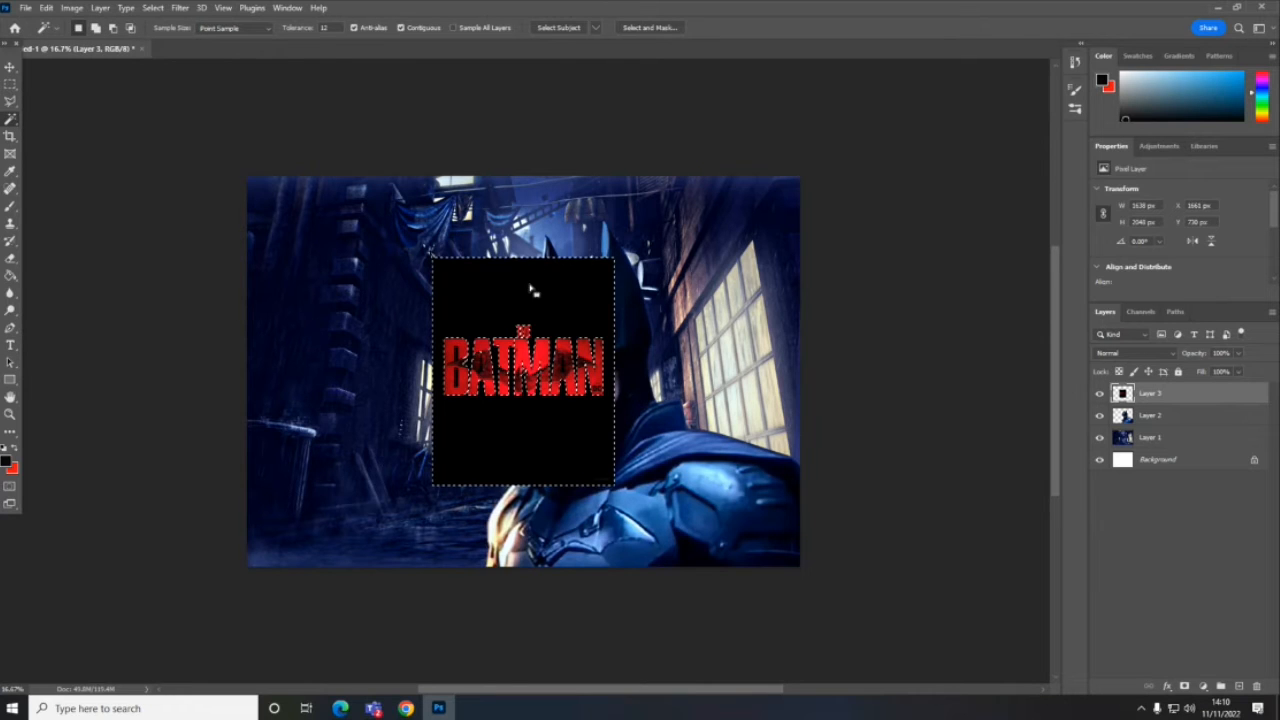
{"action": "key", "text": "shift"}
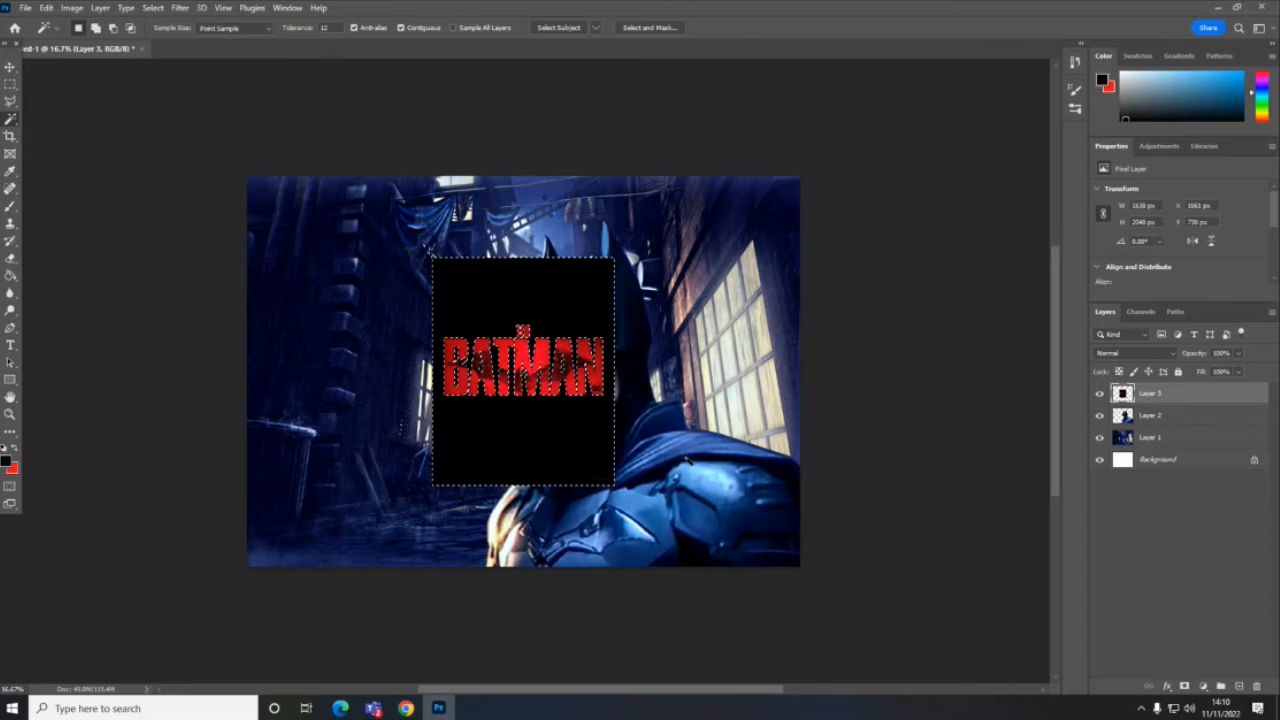
{"action": "key", "text": "Delete"}
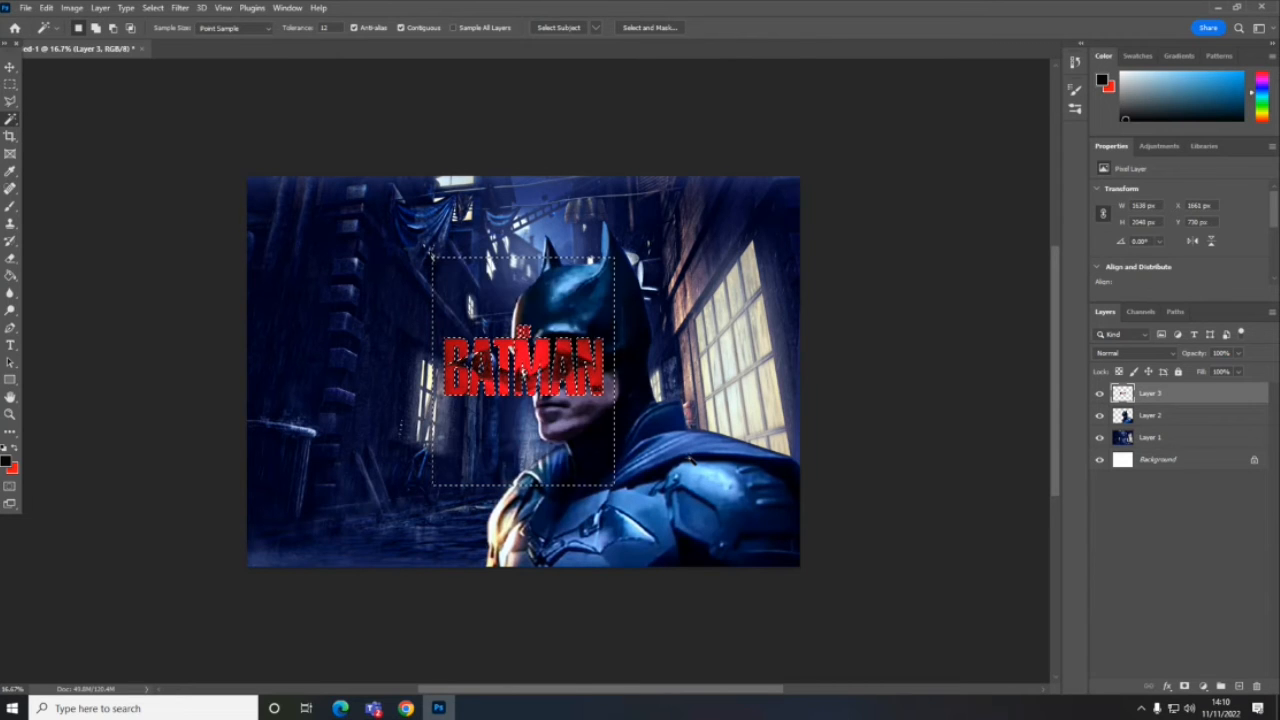
{"action": "left_click", "coordinate": [11, 86]}
{"action": "left_click", "coordinate": [367, 263]}
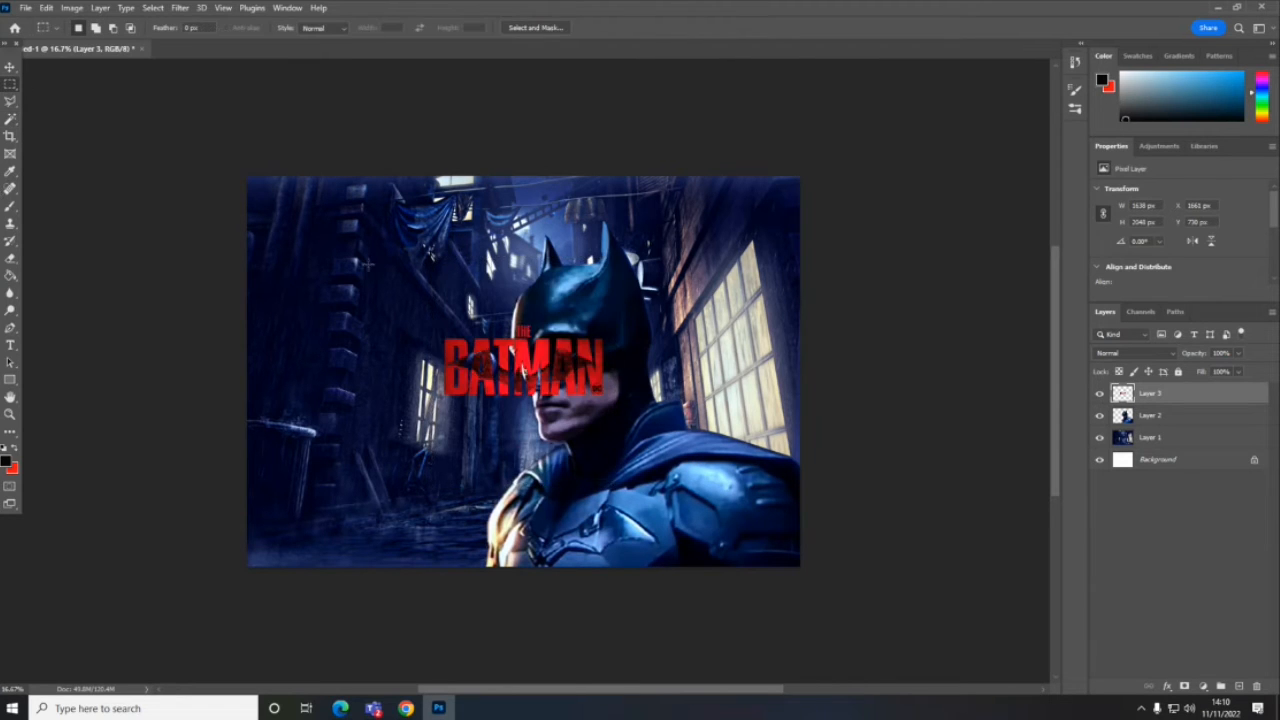
{"action": "left_click", "coordinate": [10, 68]}
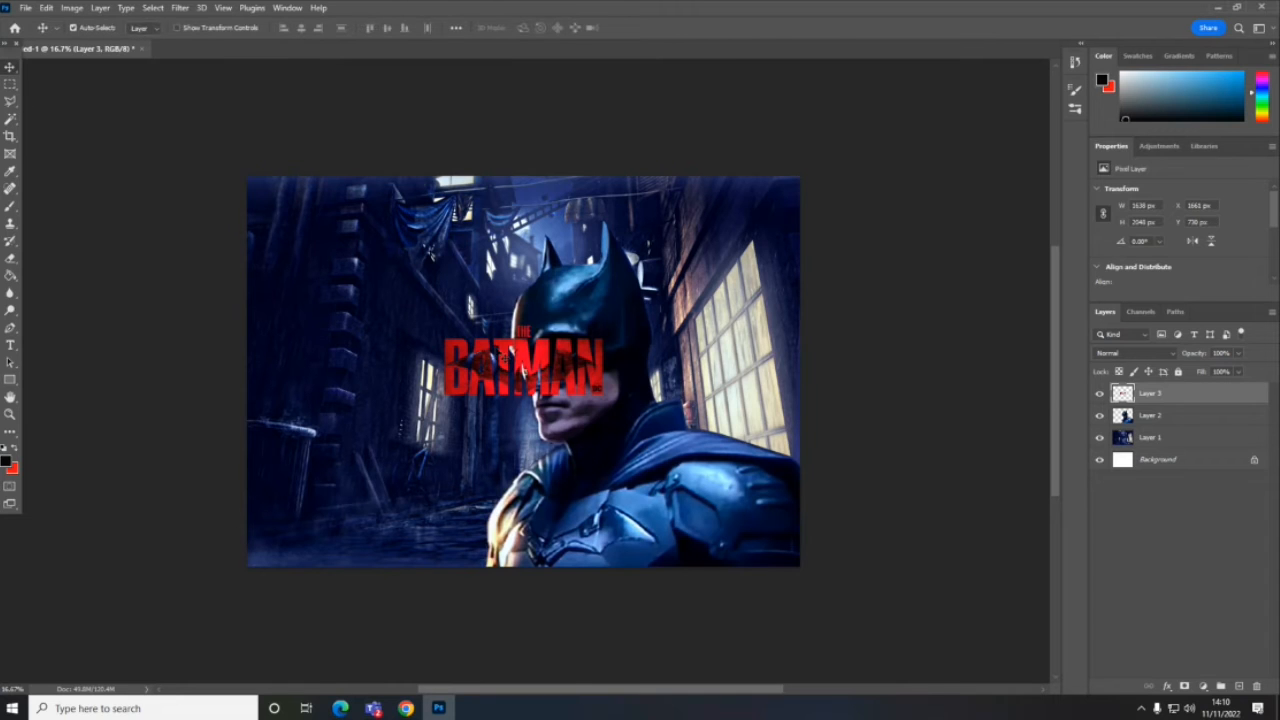
{"action": "left_click_drag", "start_coordinate": [530, 368], "coordinate": [353, 524]}
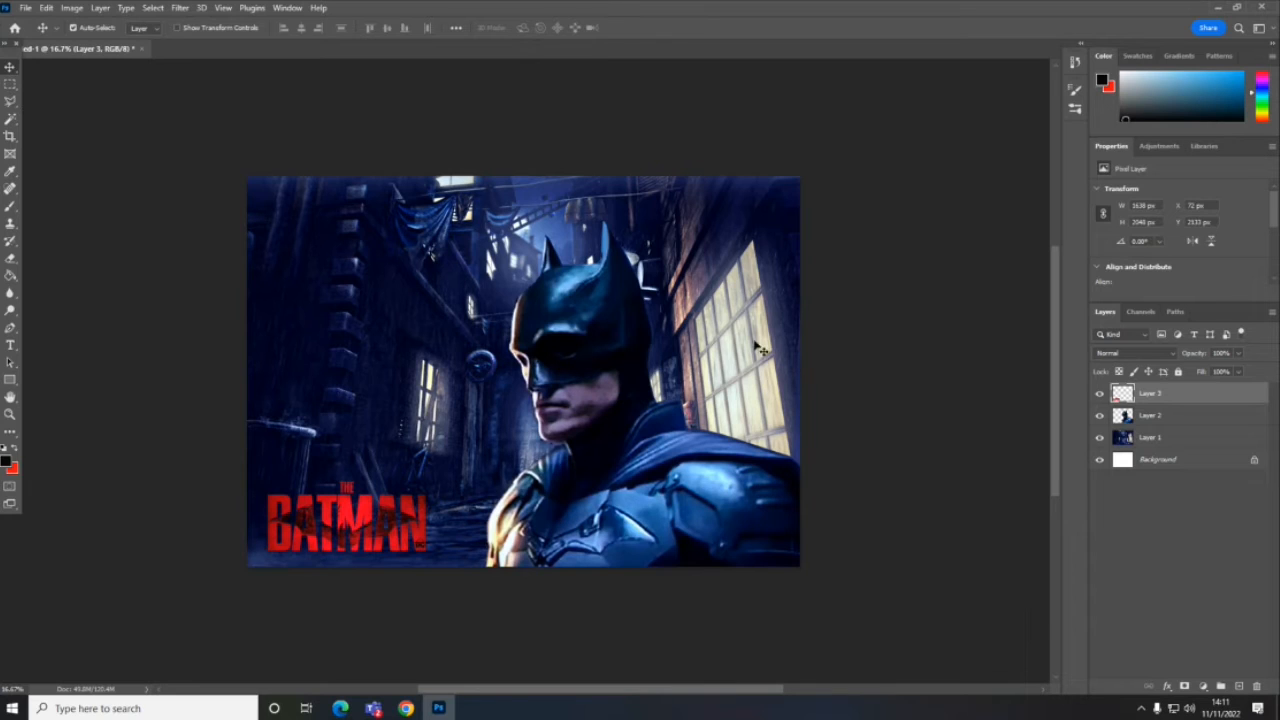
- Show the Timeline and create a video timeline for the composite's layers
{"action": "left_click", "coordinate": [287, 8]}
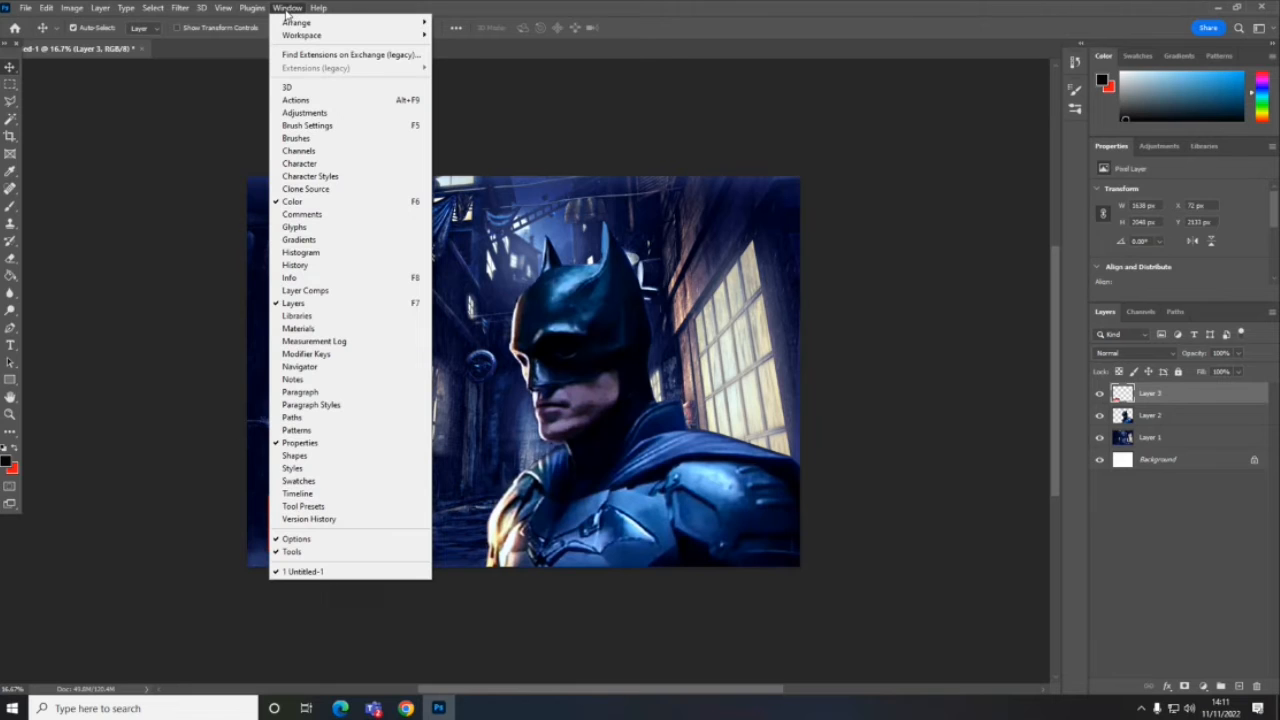
{"action": "left_click", "coordinate": [300, 494]}
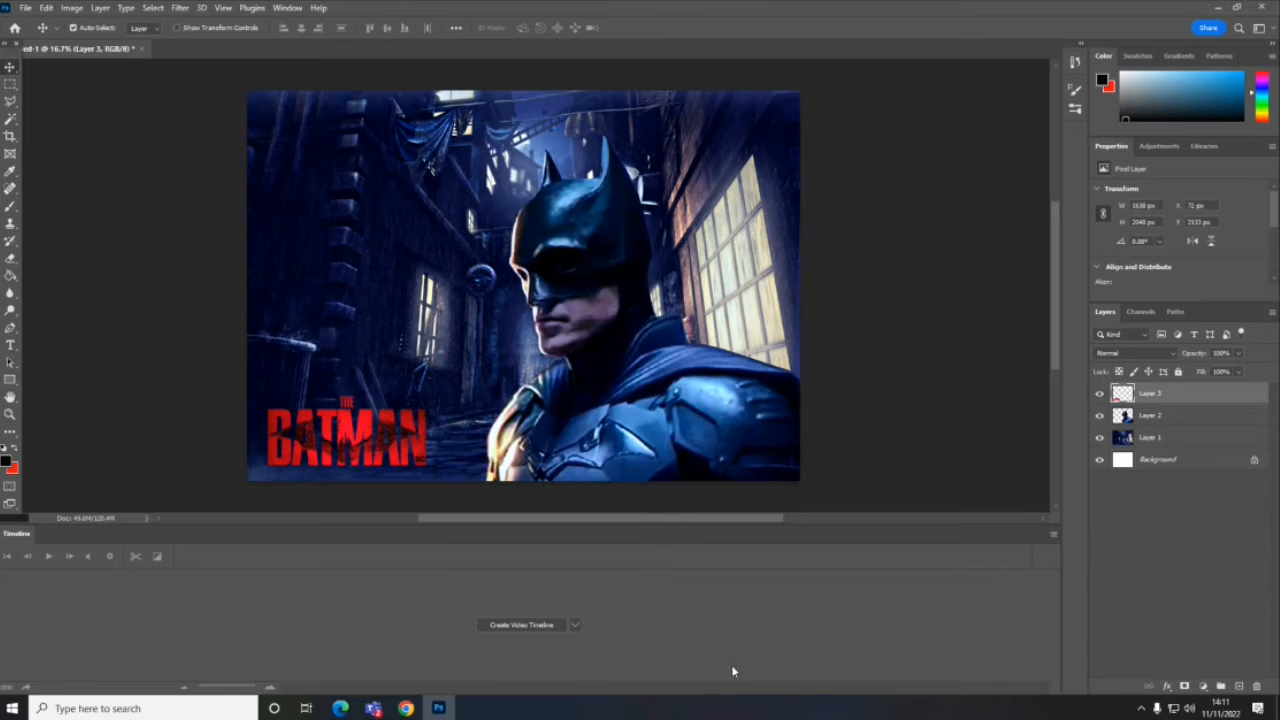
{"action": "left_click", "coordinate": [519, 622]}
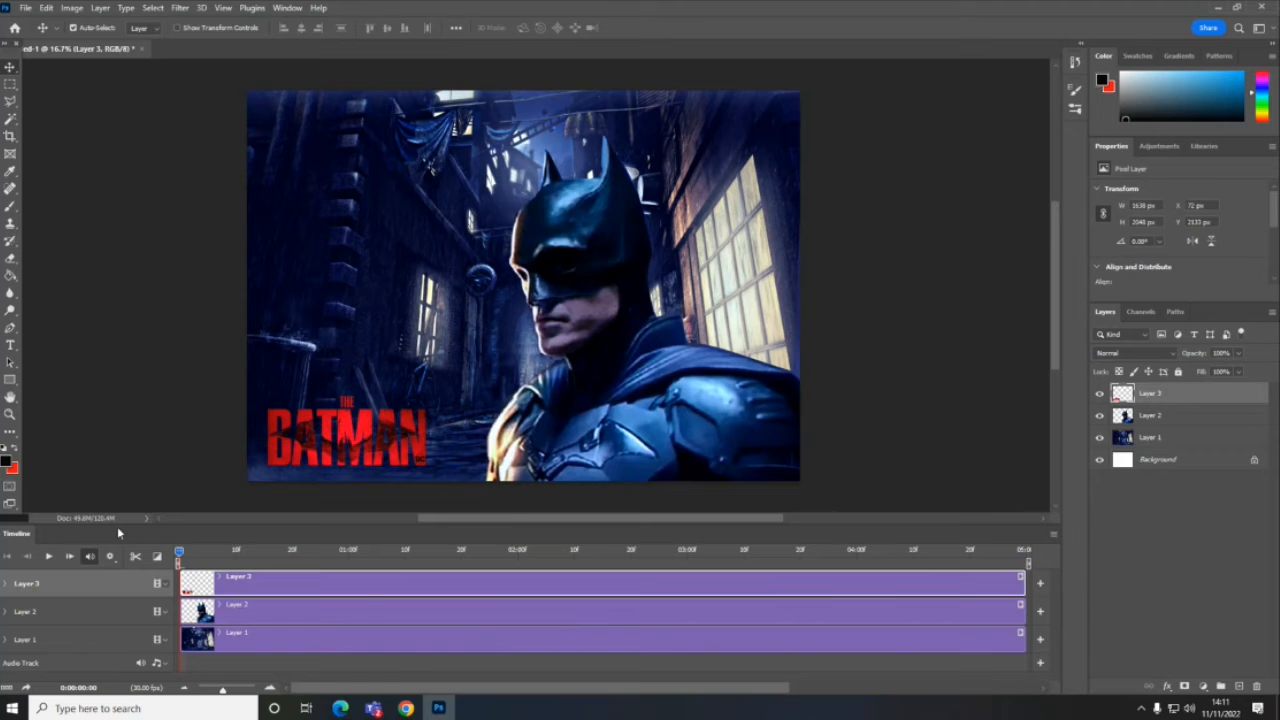
- Play a short stretch of the video timeline, stop it, and return the playhead to the start
{"action": "left_click", "coordinate": [48, 558]}
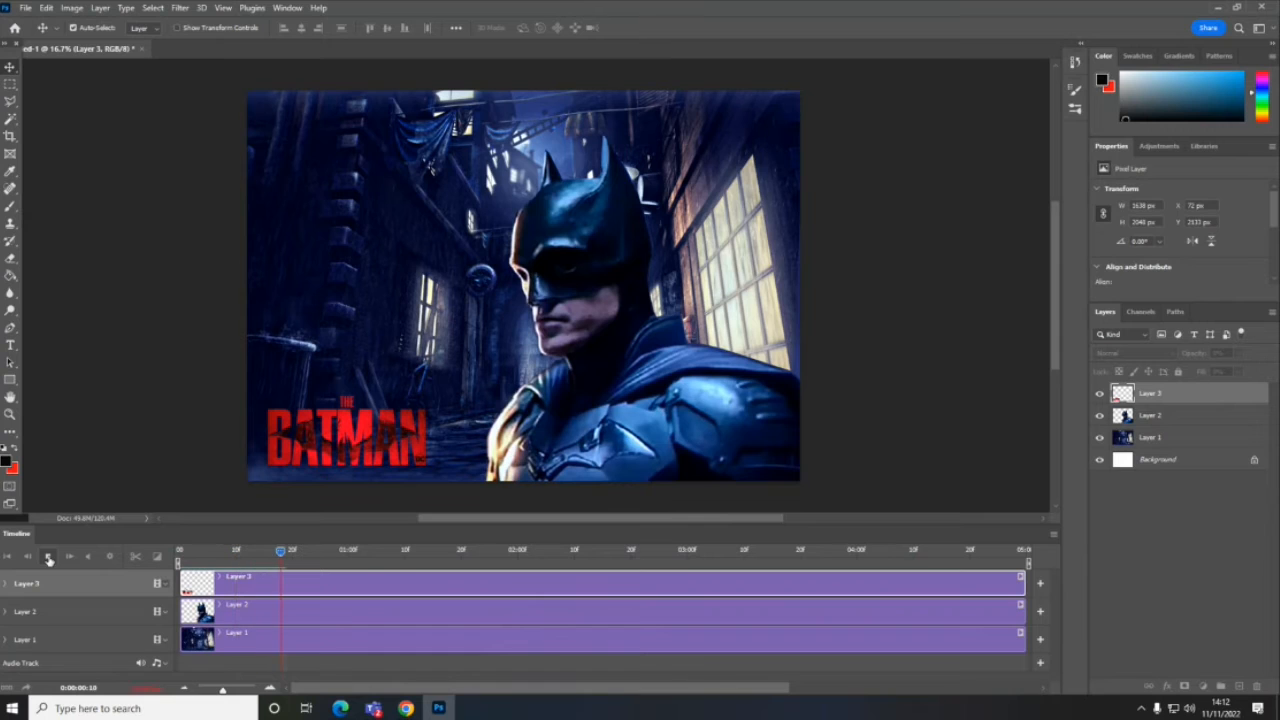
{"action": "left_click", "coordinate": [49, 557]}
{"action": "left_click_drag", "start_coordinate": [415, 552], "coordinate": [181, 552]}
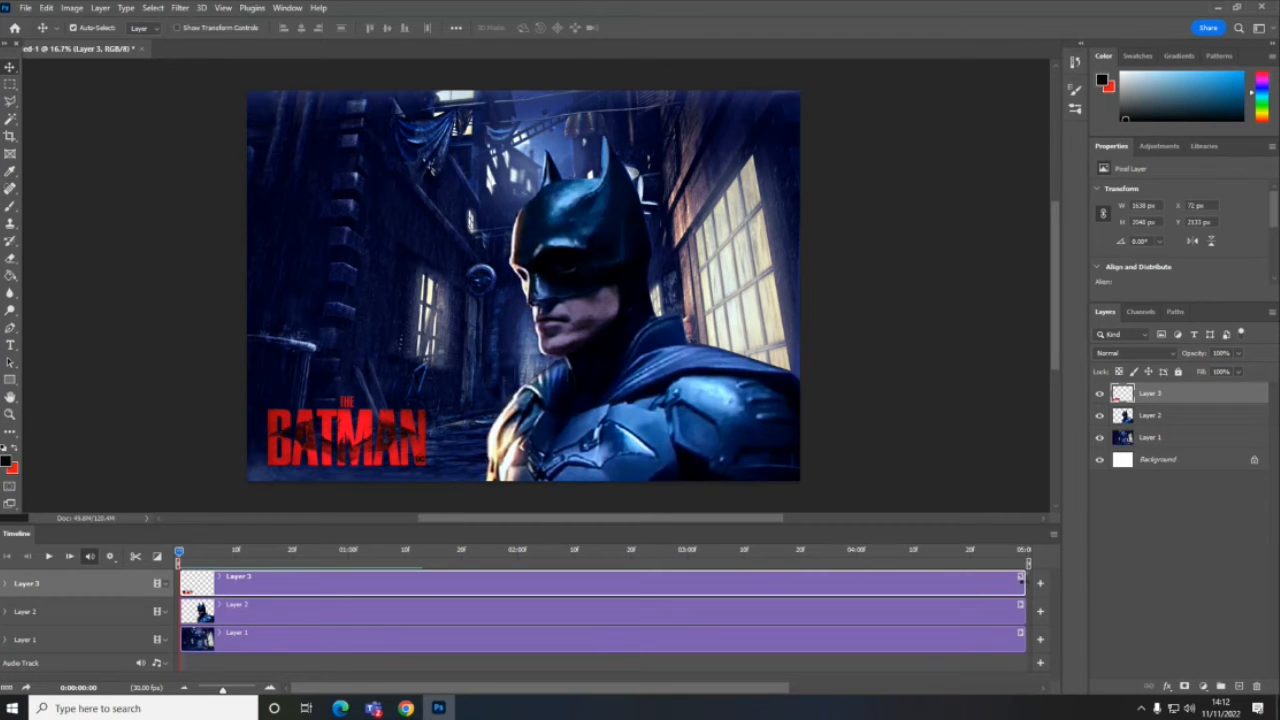
- Apply the Zoom motion preset to the logo clip on Layer 3 and play the animation through
{"action": "left_click", "coordinate": [1020, 578]}
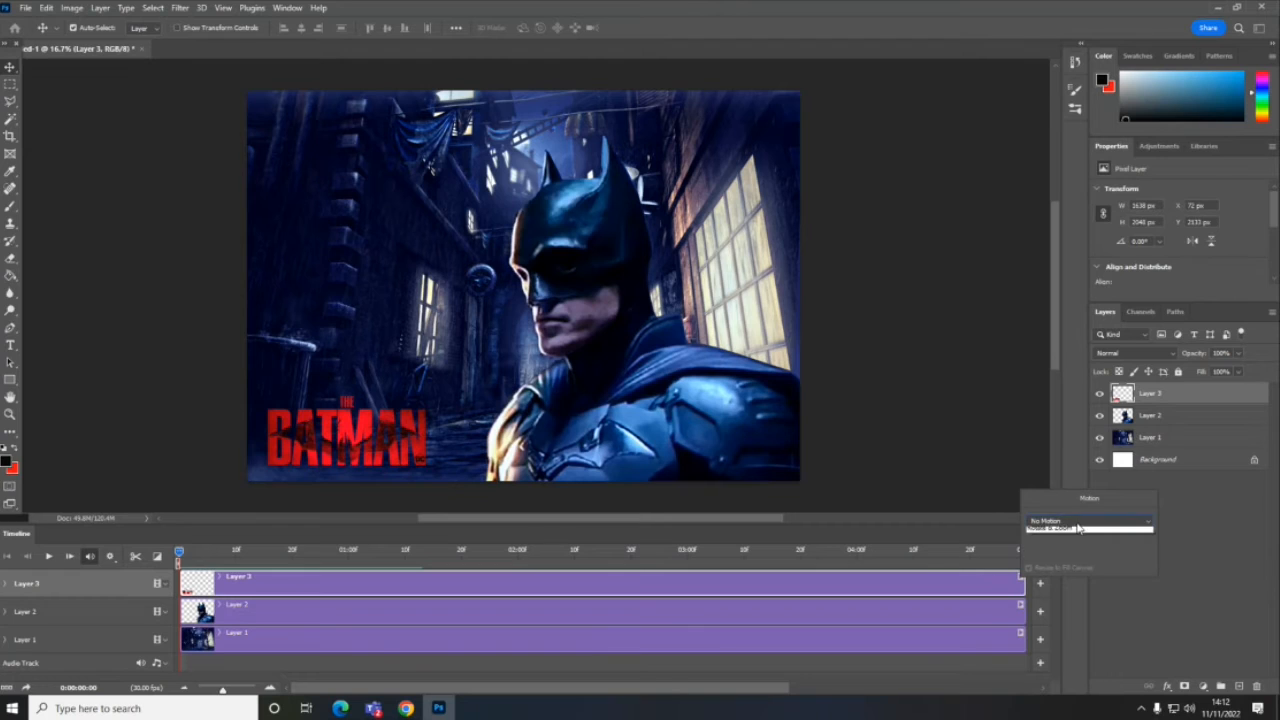
{"action": "left_click", "coordinate": [1085, 524]}
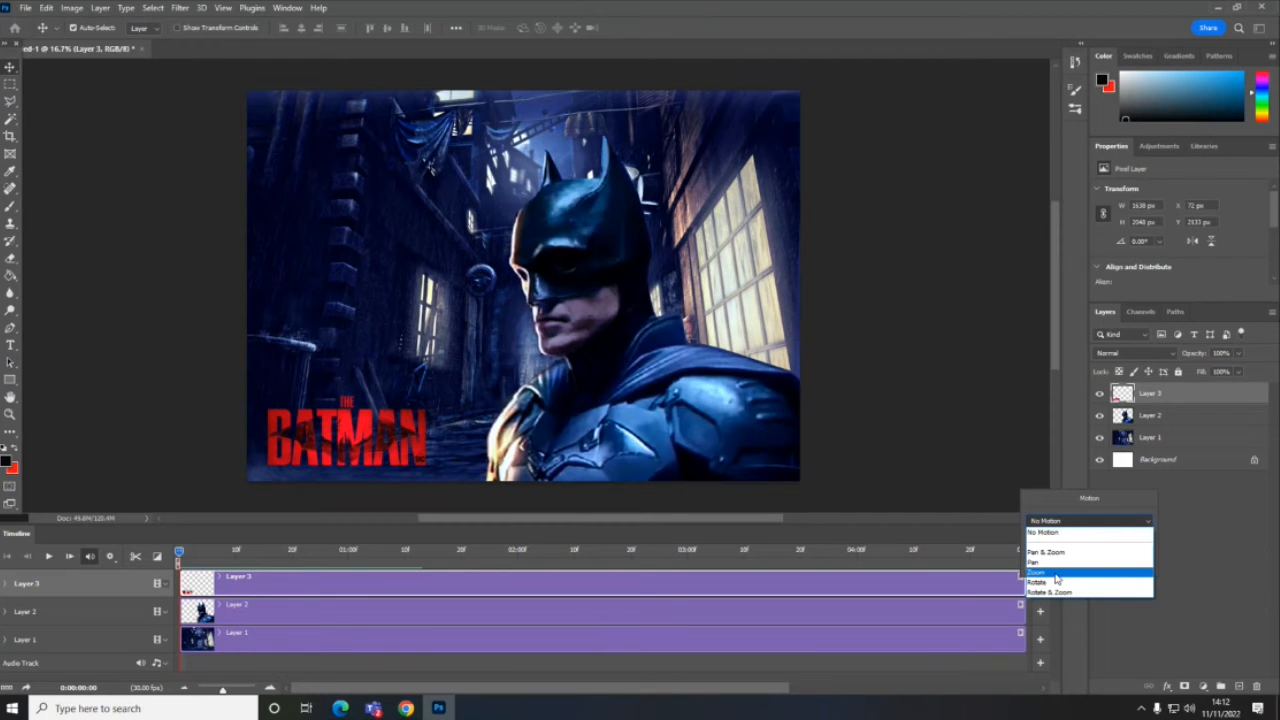
{"action": "left_click", "coordinate": [1057, 575]}
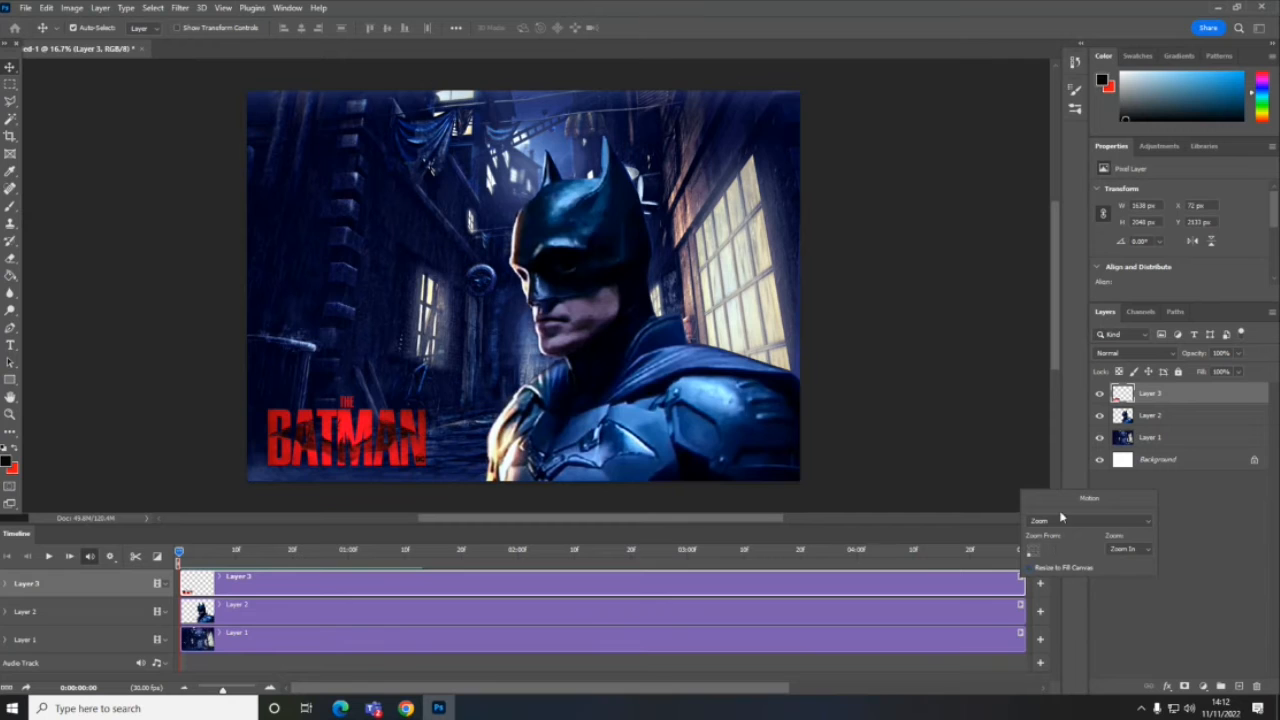
{"action": "left_click", "coordinate": [47, 557]}
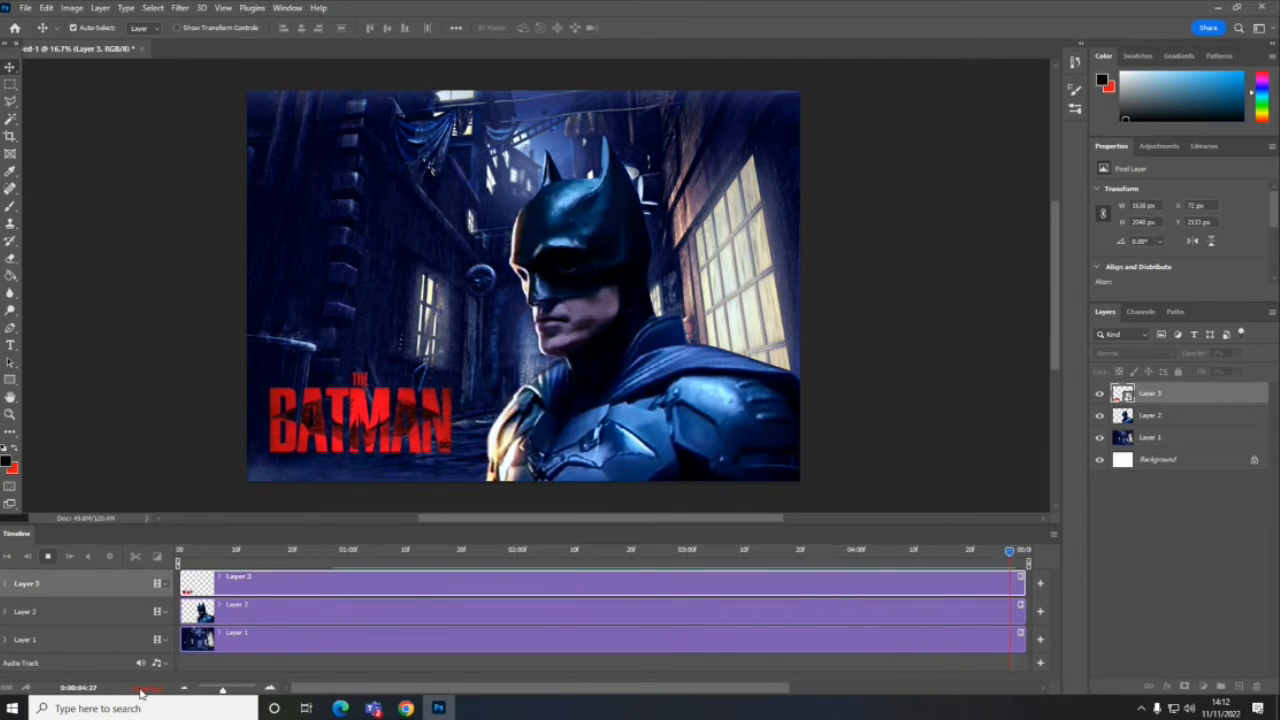
{"action": "left_click", "coordinate": [48, 556]}
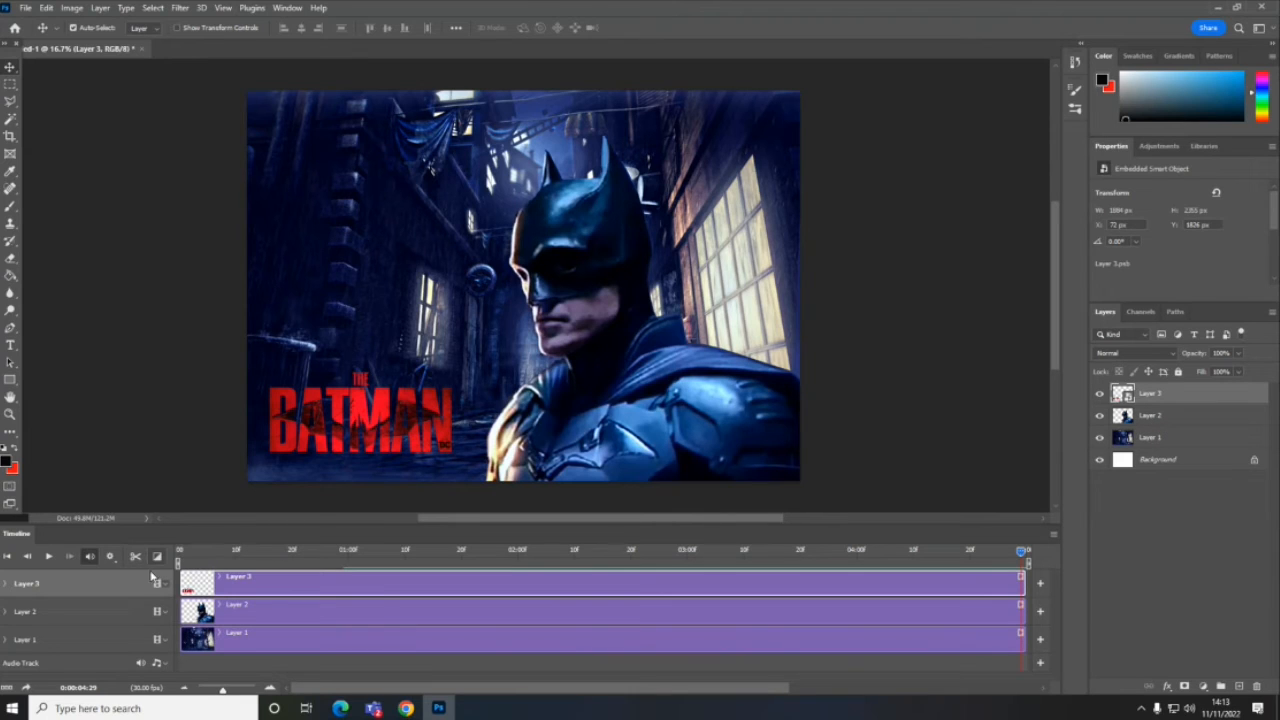
- Expand the logo track's properties, select its first Transform keyframe, and return the playhead to the start of the timeline
{"action": "left_click", "coordinate": [6, 586]}
{"action": "left_click", "coordinate": [6, 588]}
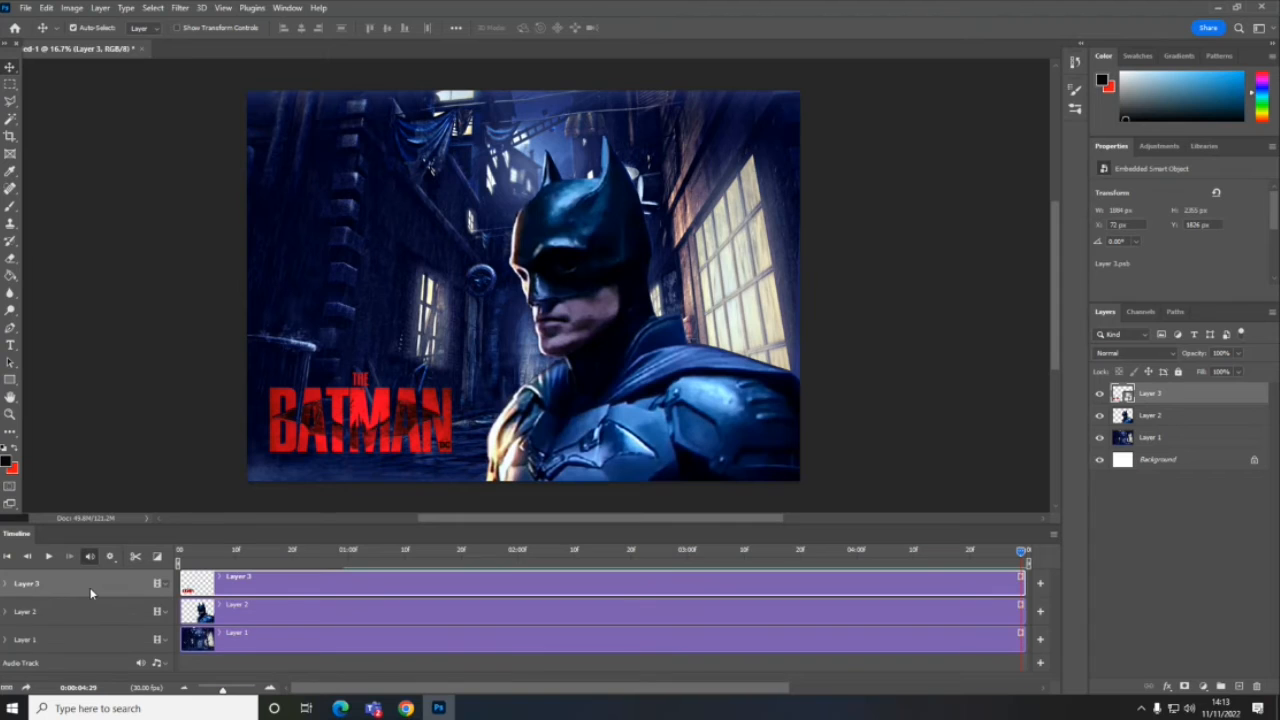
{"action": "left_click", "coordinate": [5, 584]}
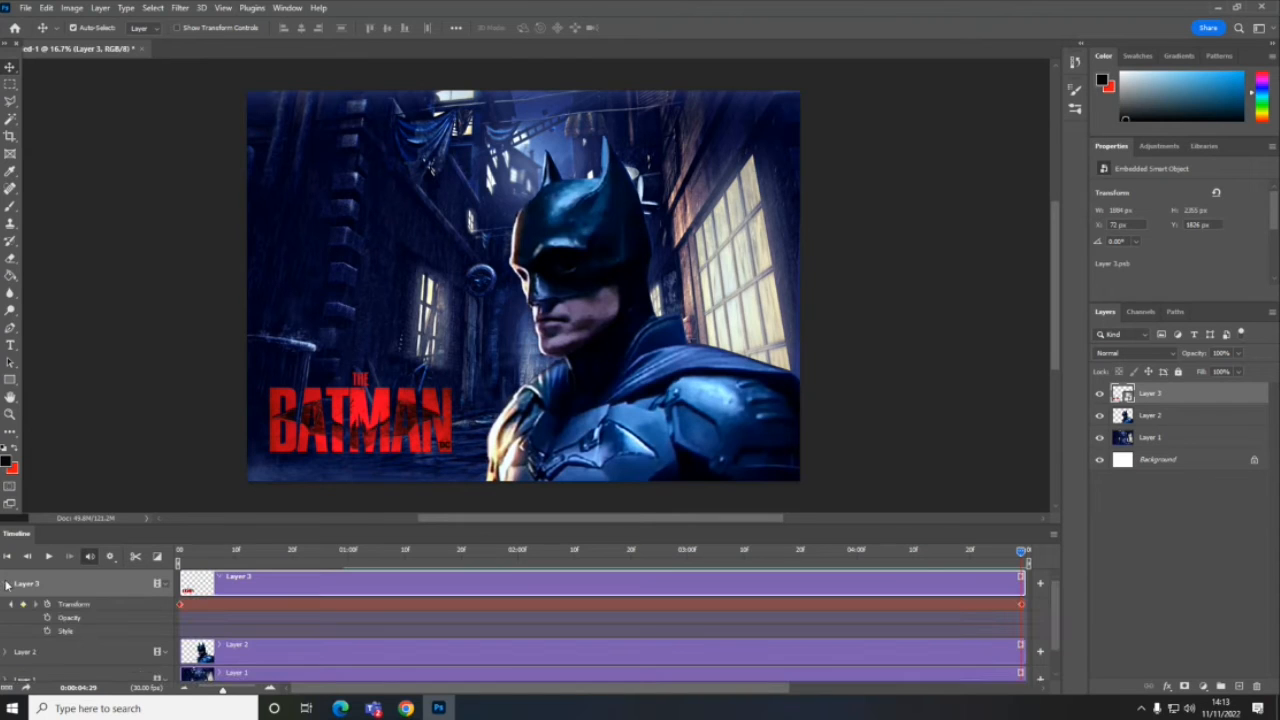
{"action": "left_click", "coordinate": [181, 605]}
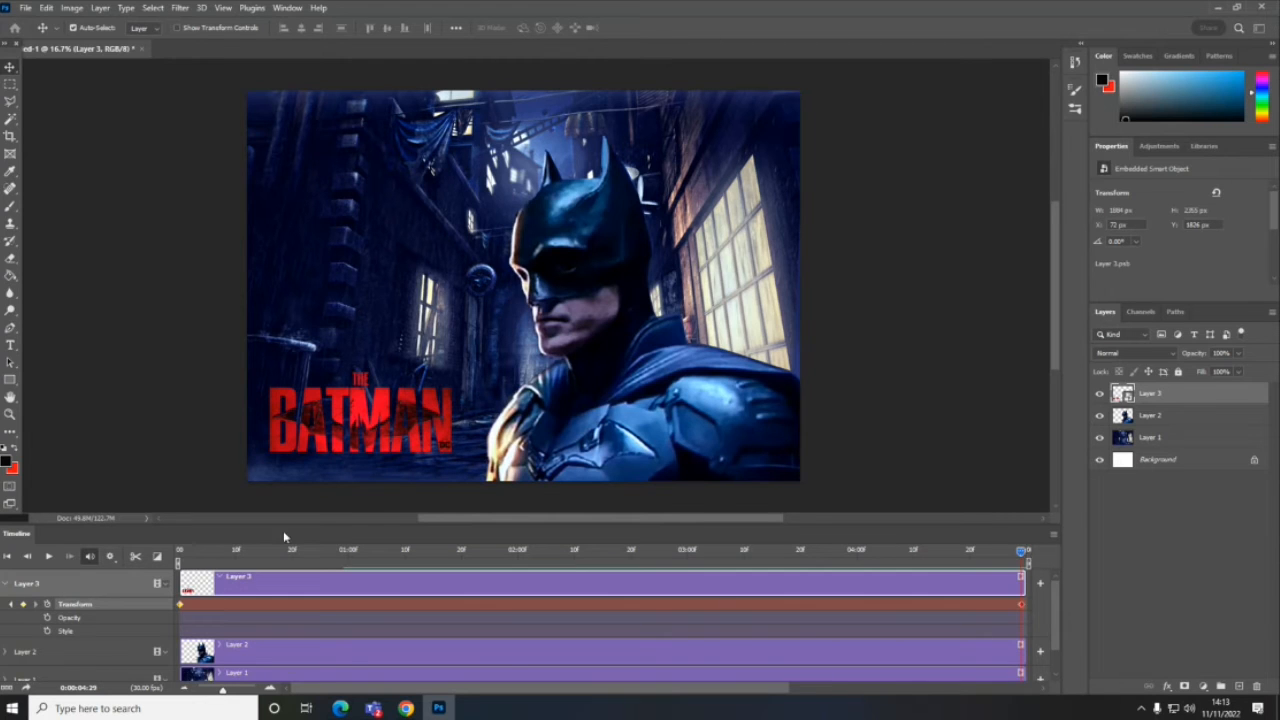
{"action": "left_click", "coordinate": [236, 551]}
{"action": "left_click_drag", "start_coordinate": [217, 554], "coordinate": [177, 576]}
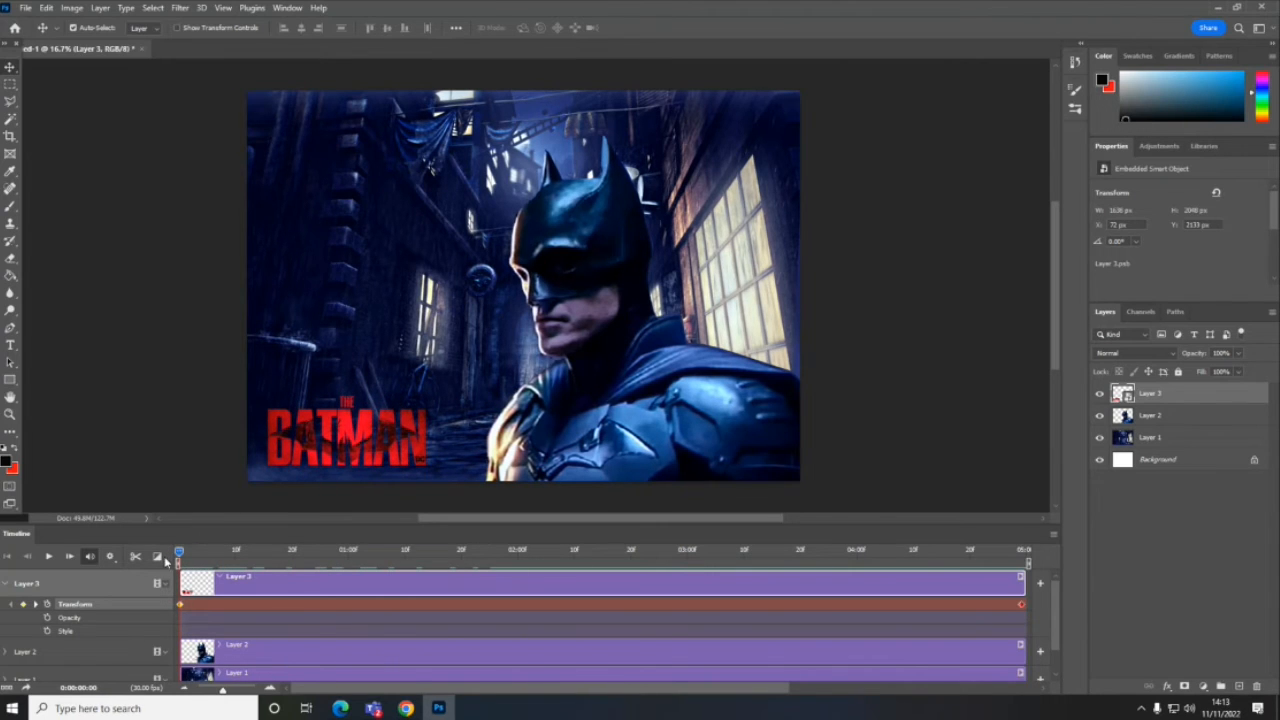
- Try the Cross Fade and Fade With Black transitions on the start of the logo clip
{"action": "left_click", "coordinate": [157, 557]}
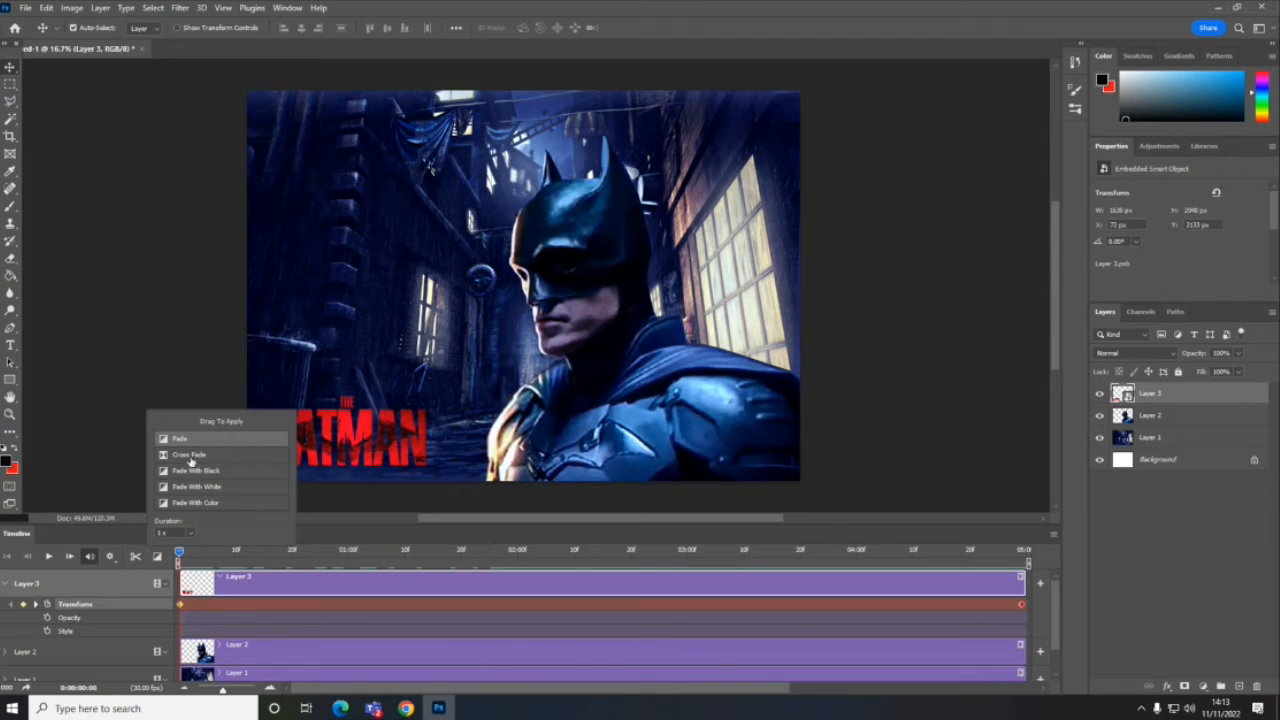
{"action": "left_click_drag", "start_coordinate": [190, 458], "coordinate": [188, 585]}
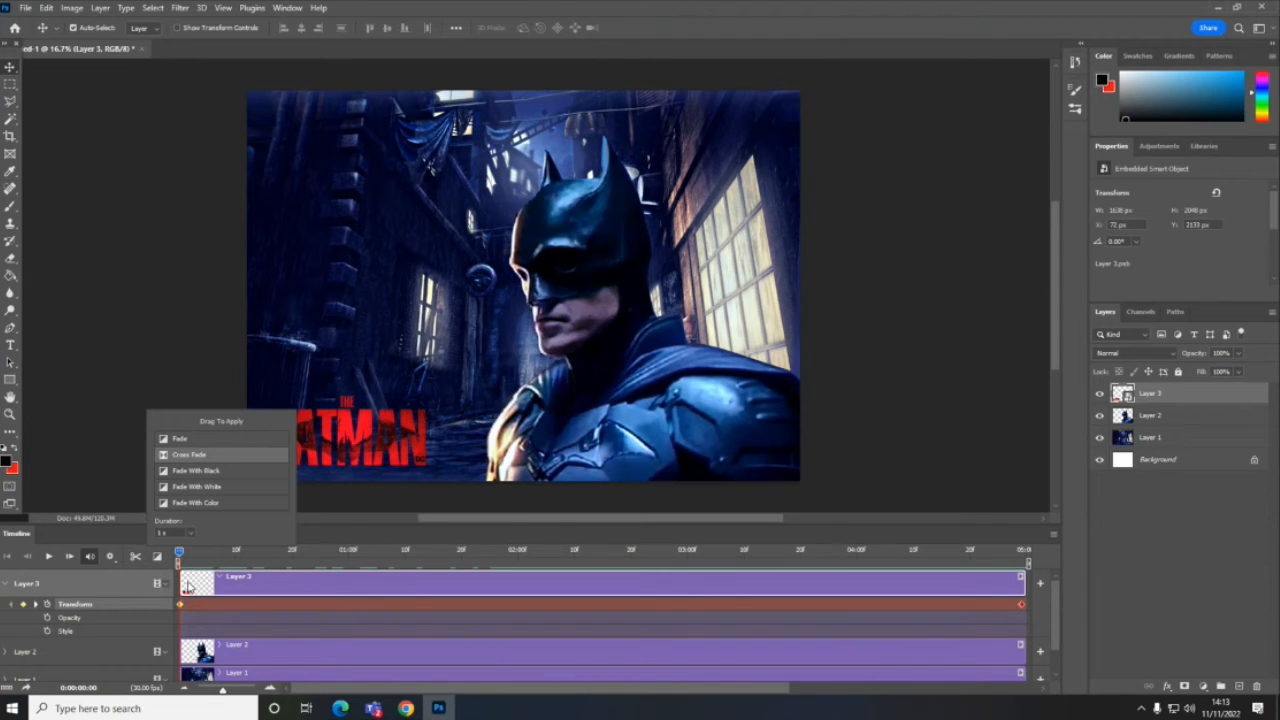
{"action": "left_click_drag", "start_coordinate": [166, 457], "coordinate": [205, 594]}
{"action": "left_click", "coordinate": [10, 584]}
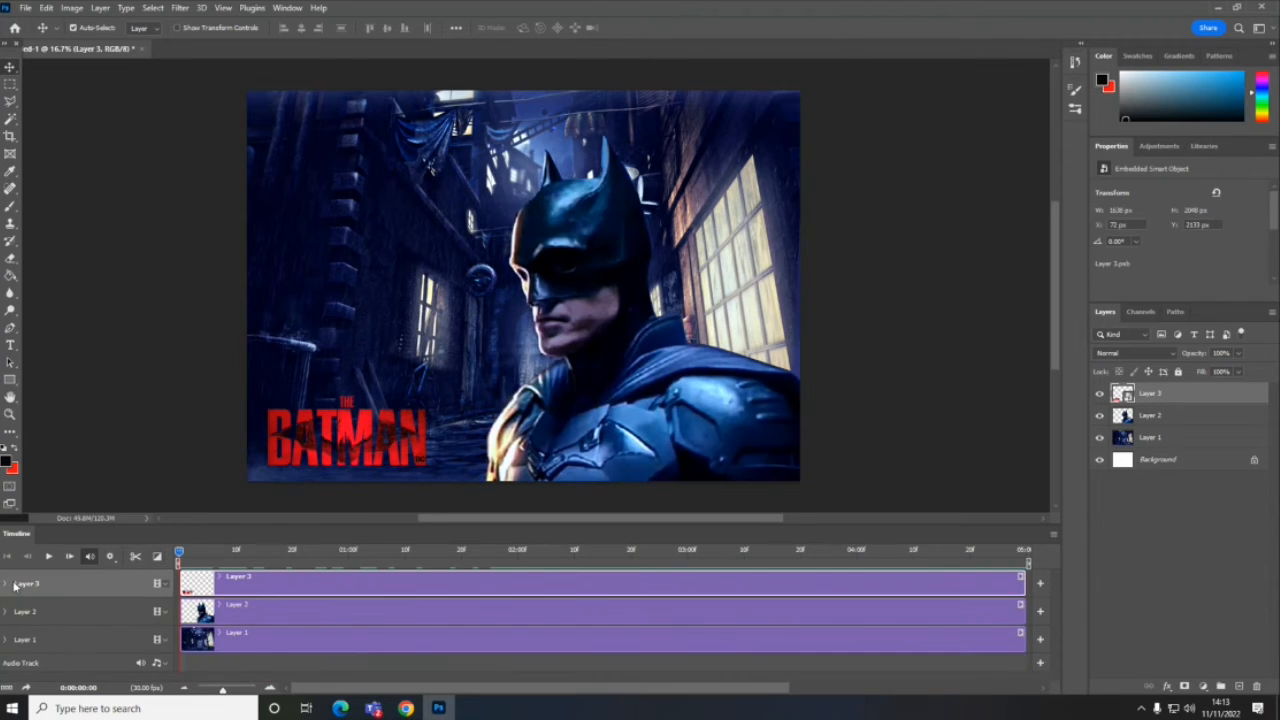
{"action": "left_click", "coordinate": [157, 556]}
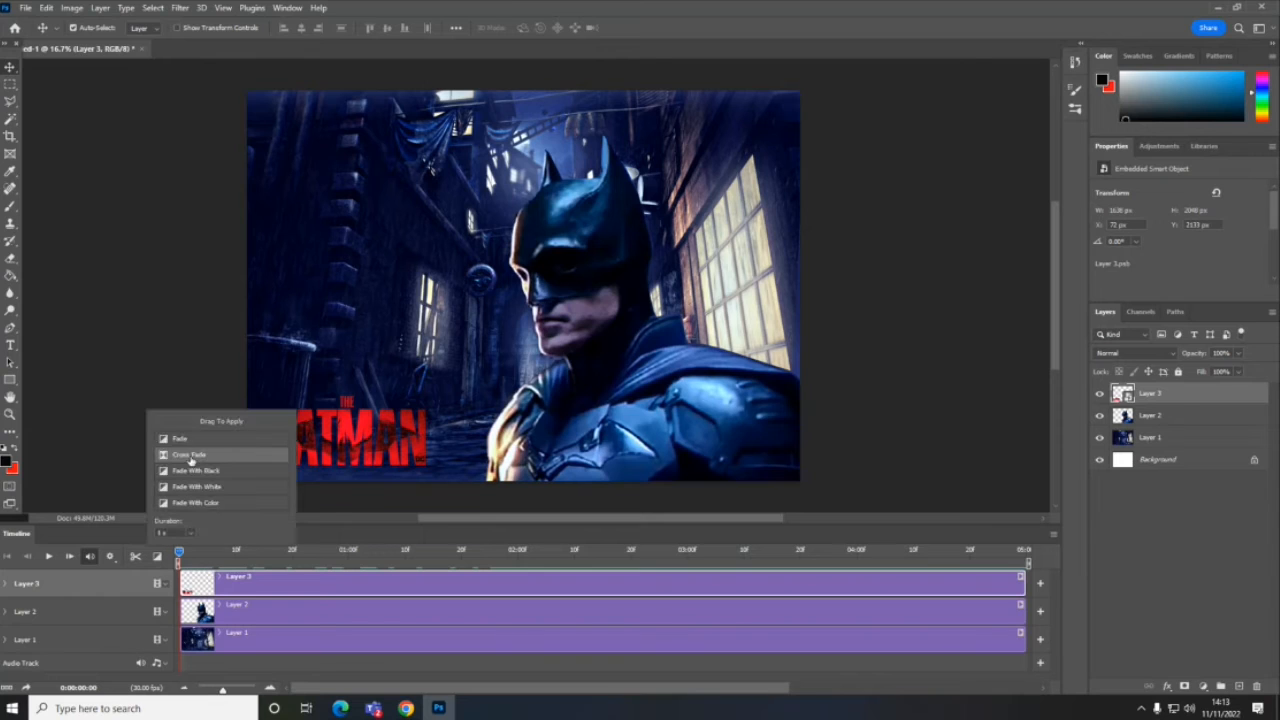
{"action": "left_click_drag", "start_coordinate": [192, 458], "coordinate": [205, 644]}
{"action": "left_click_drag", "start_coordinate": [190, 472], "coordinate": [186, 592]}
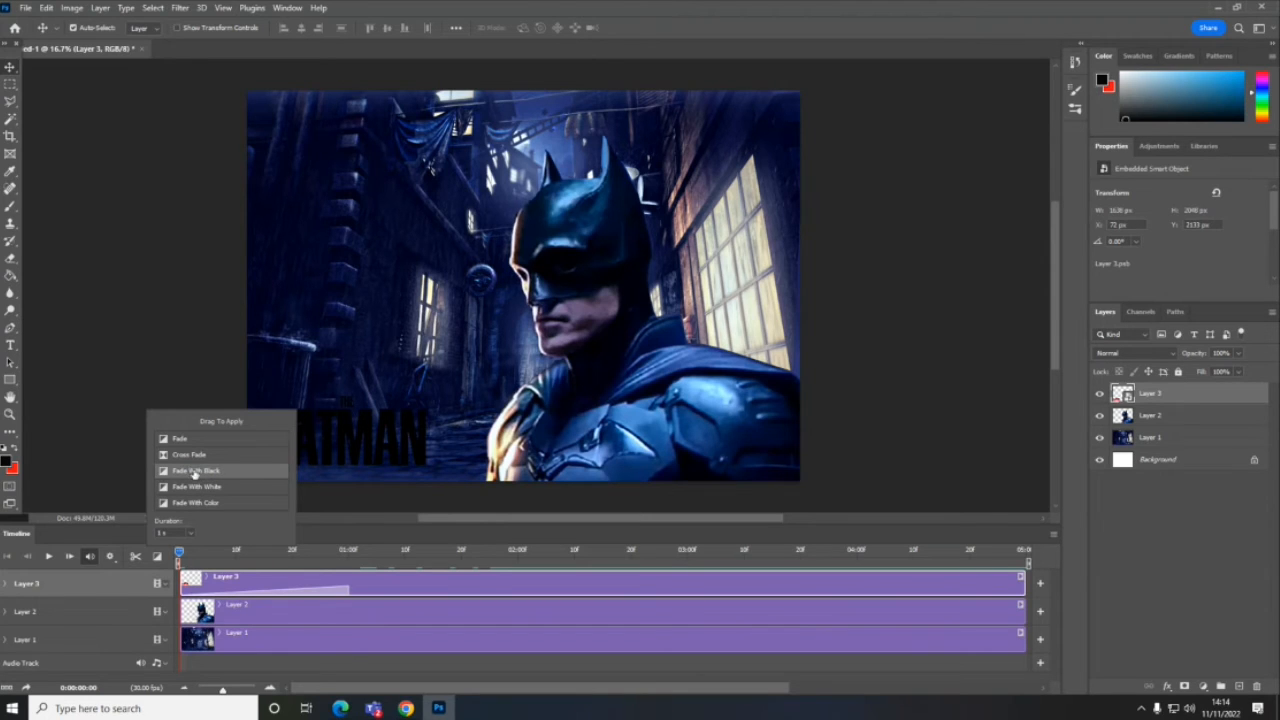
{"action": "left_click_drag", "start_coordinate": [192, 455], "coordinate": [337, 594]}
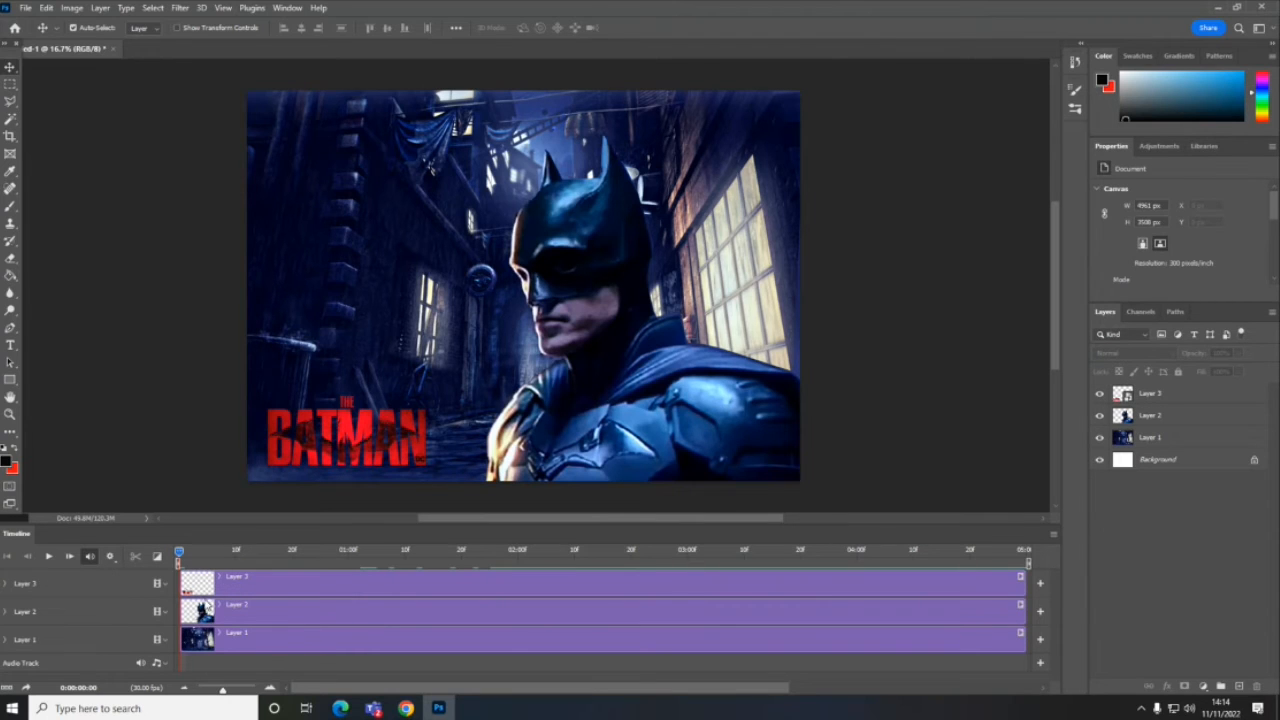
- Scrub through the first second of the logo animation and return the playhead to the start
{"action": "left_click_drag", "start_coordinate": [183, 555], "coordinate": [317, 596]}
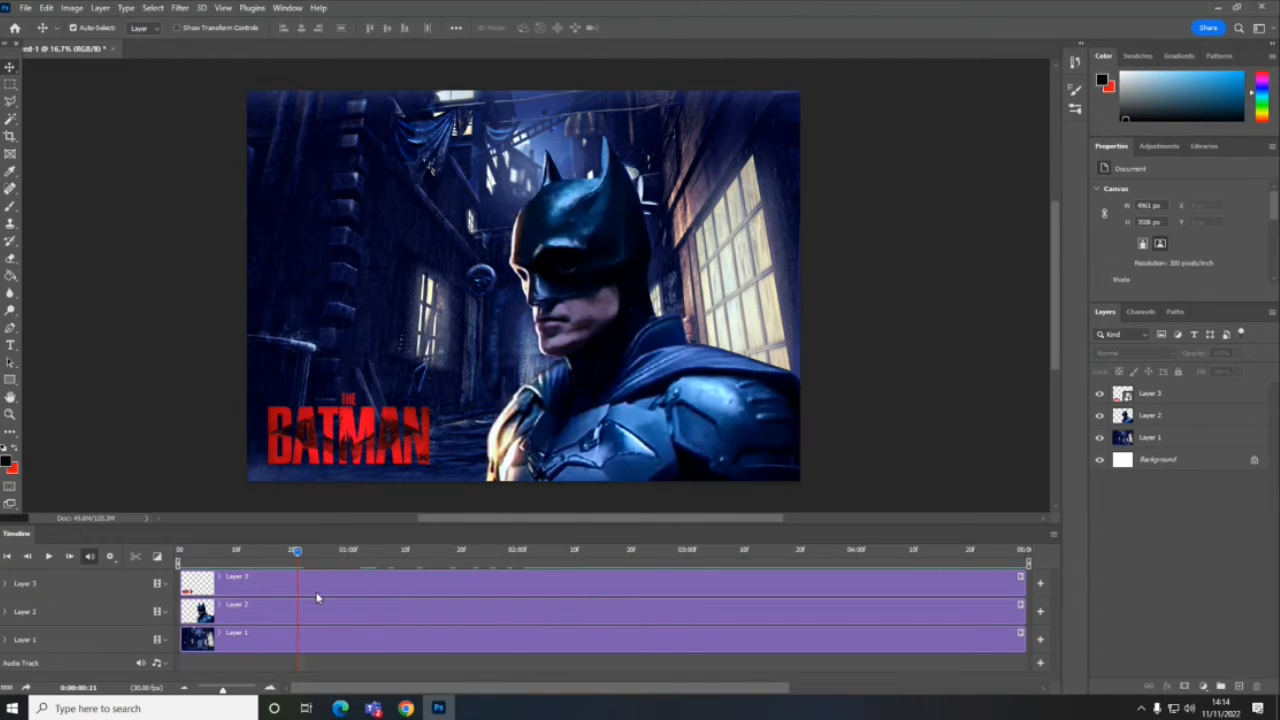
{"action": "left_click_drag", "start_coordinate": [298, 553], "coordinate": [178, 555]}
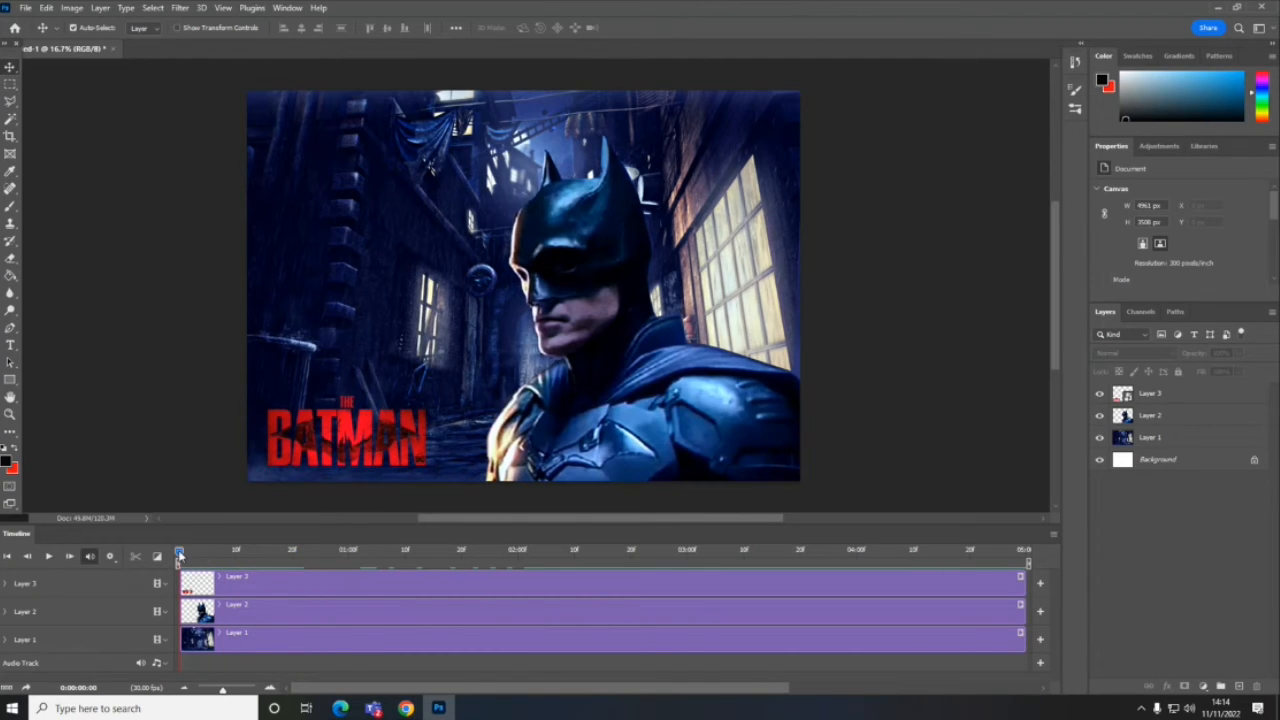
- Apply the Pan & Zoom motion preset to the Layer 2 clip with Resize to Fill Canvas off, and preview its first second
{"action": "left_click", "coordinate": [960, 613]}
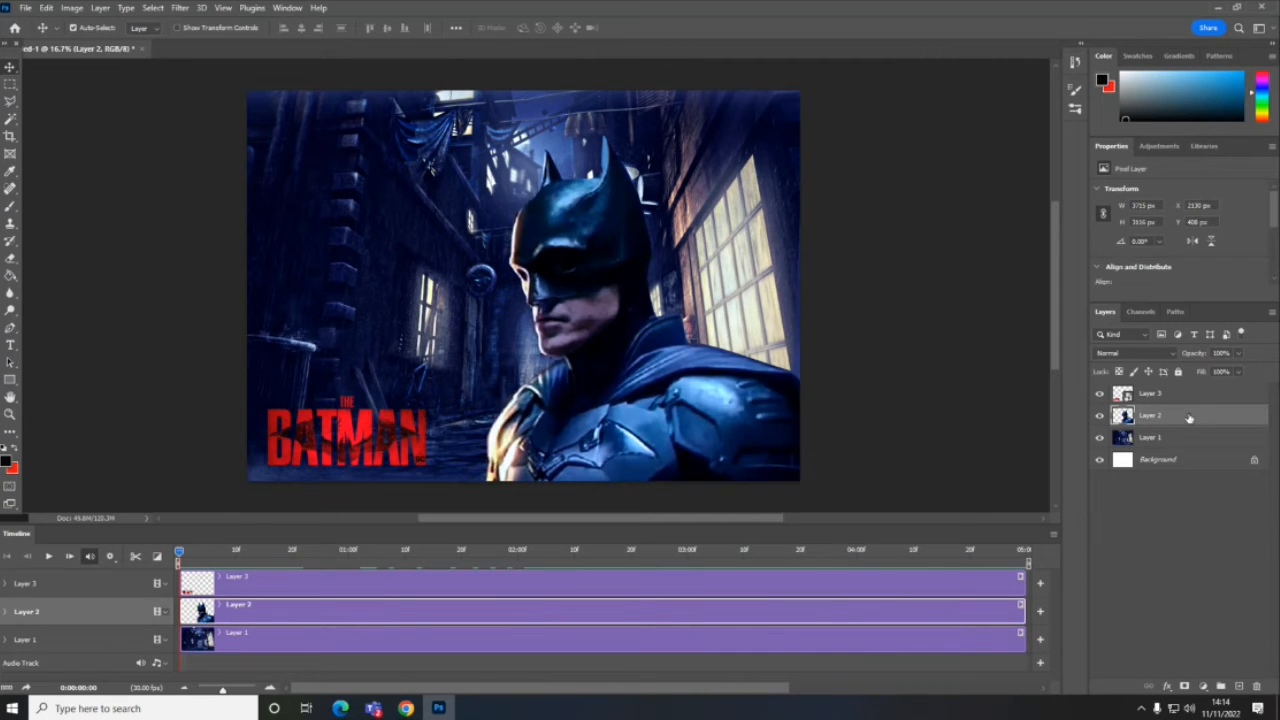
{"action": "left_click", "coordinate": [1020, 604]}
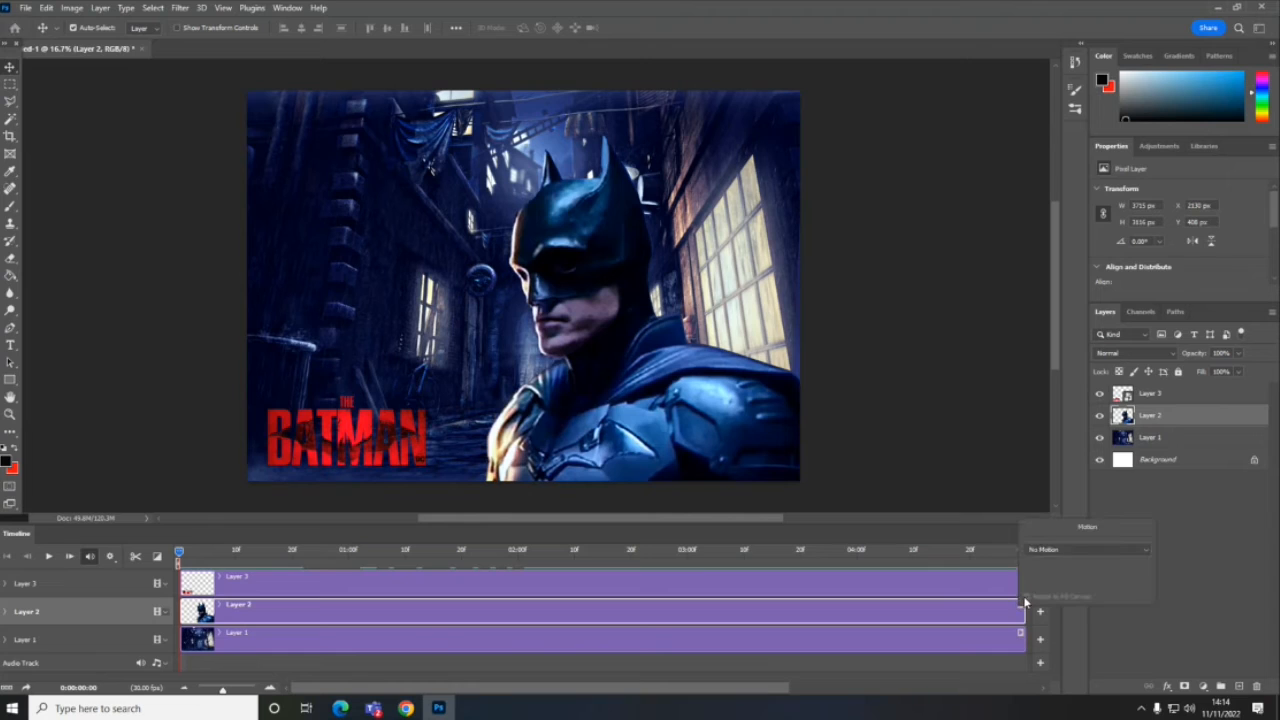
{"action": "left_click", "coordinate": [1060, 558]}
{"action": "left_click", "coordinate": [1058, 589]}
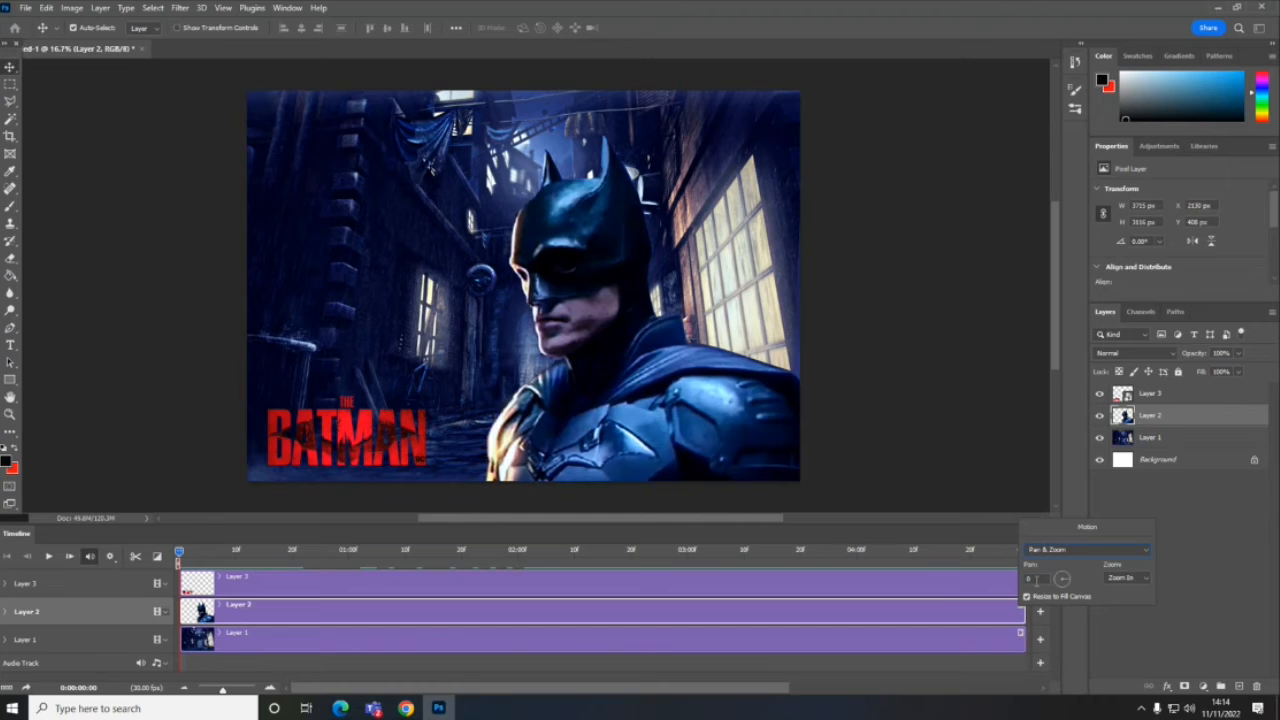
{"action": "left_click", "coordinate": [1027, 597]}
{"action": "left_click", "coordinate": [49, 557]}
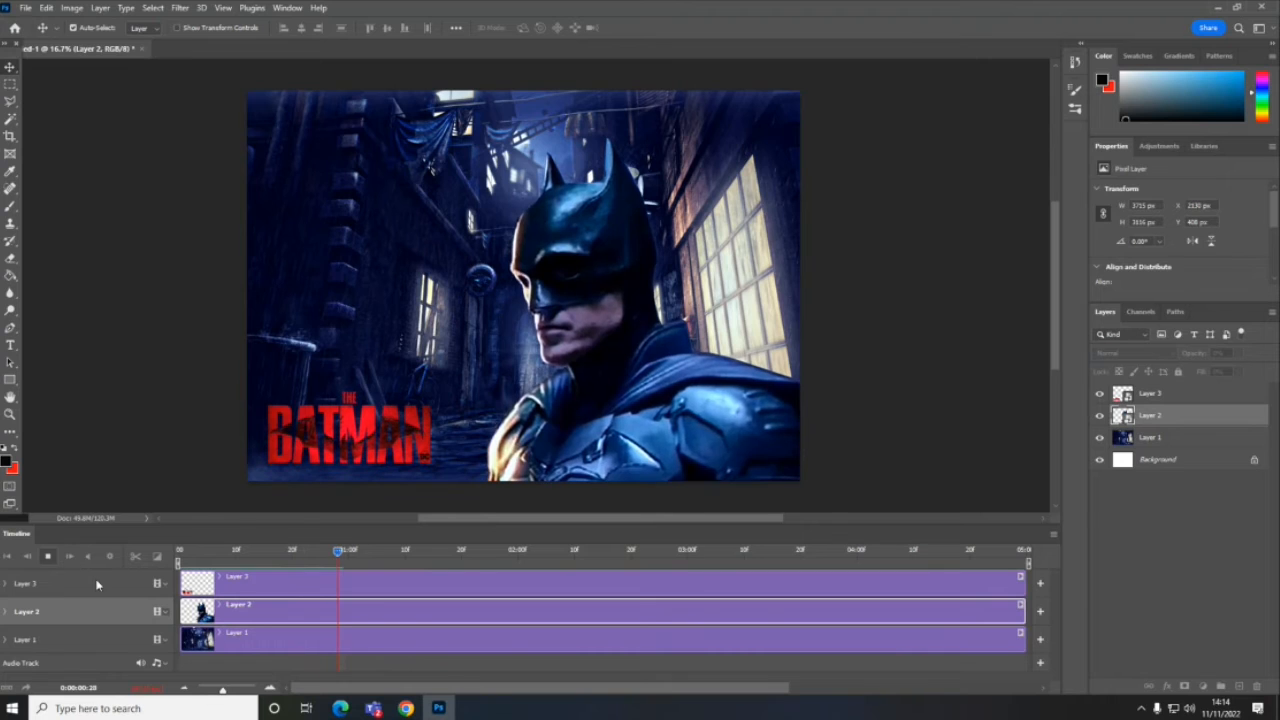
{"action": "left_click", "coordinate": [47, 557]}
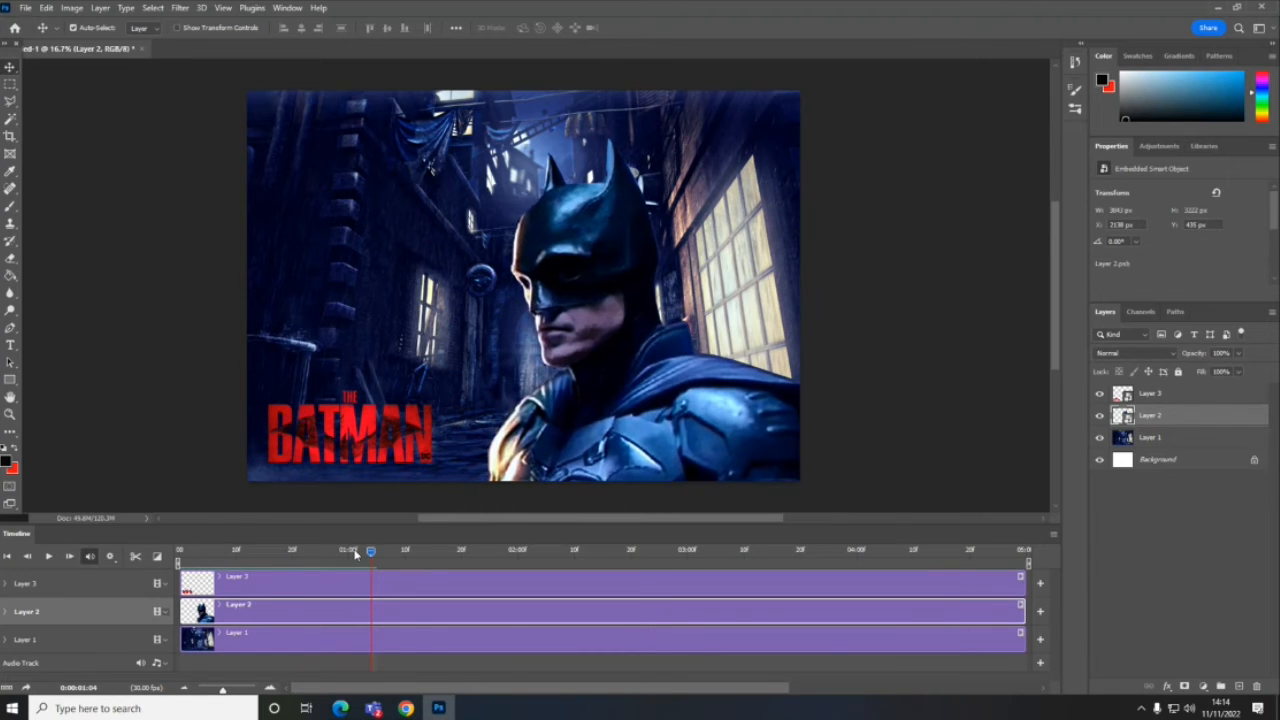
{"action": "left_click_drag", "start_coordinate": [355, 554], "coordinate": [178, 552]}
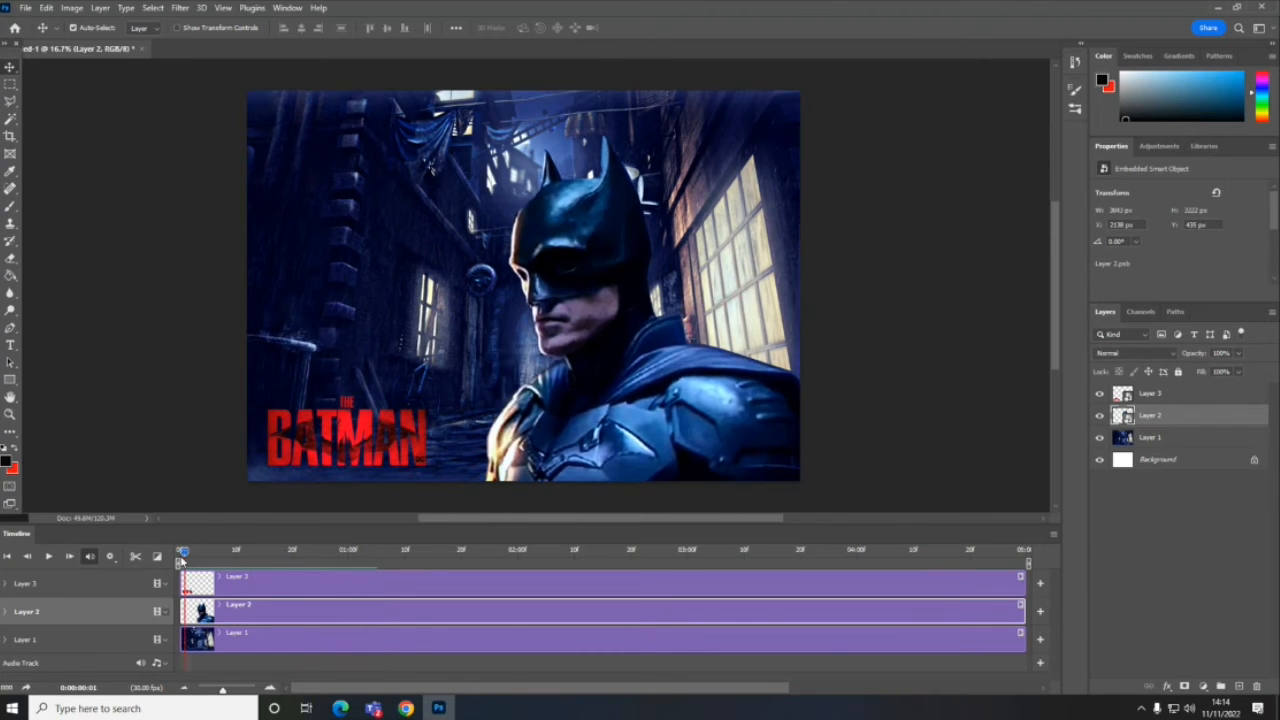
- Point Layer 2's Pan & Zoom motion towards the left, play it, and scrub through to the end of the timeline
{"action": "left_click", "coordinate": [1021, 606]}
{"action": "mouse_move", "coordinate": [1072, 580]}
{"action": "left_mouse_down"}
{"action": "mouse_move", "coordinate": [1064, 568]}
{"action": "mouse_move", "coordinate": [1049, 578]}
{"action": "left_mouse_up"}
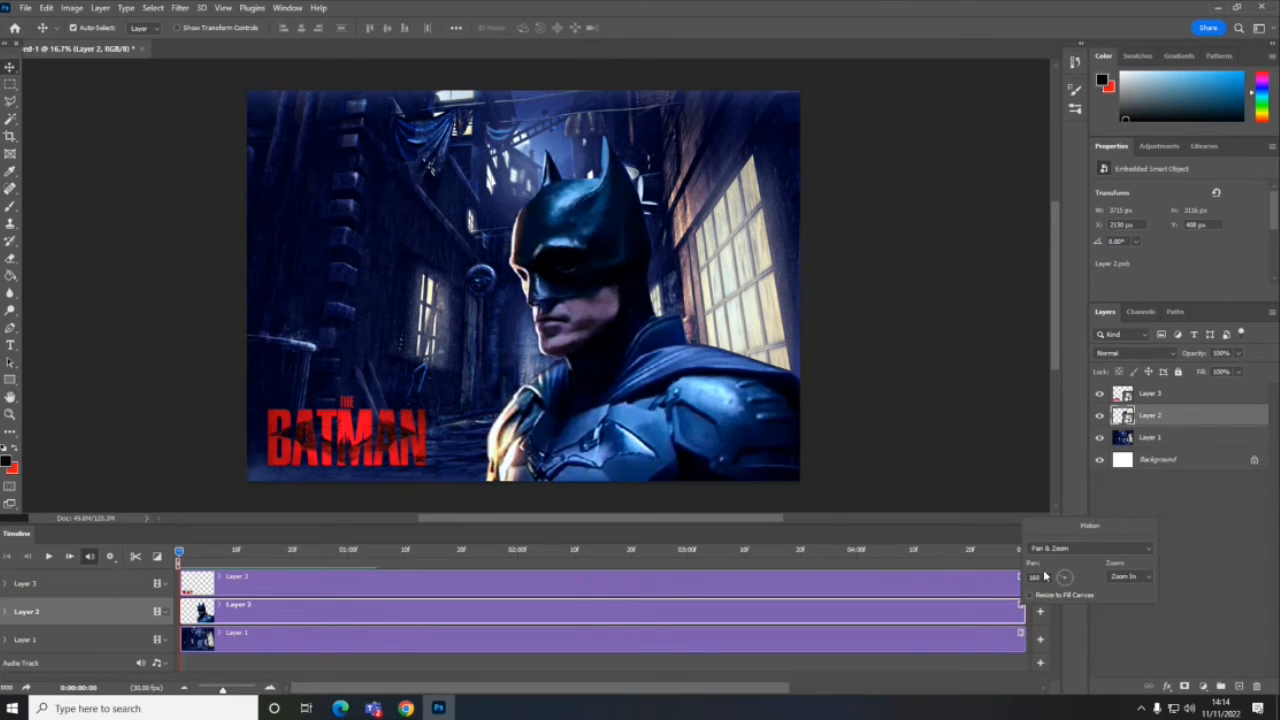
{"action": "left_click", "coordinate": [1036, 578]}
{"action": "left_click", "coordinate": [48, 558]}
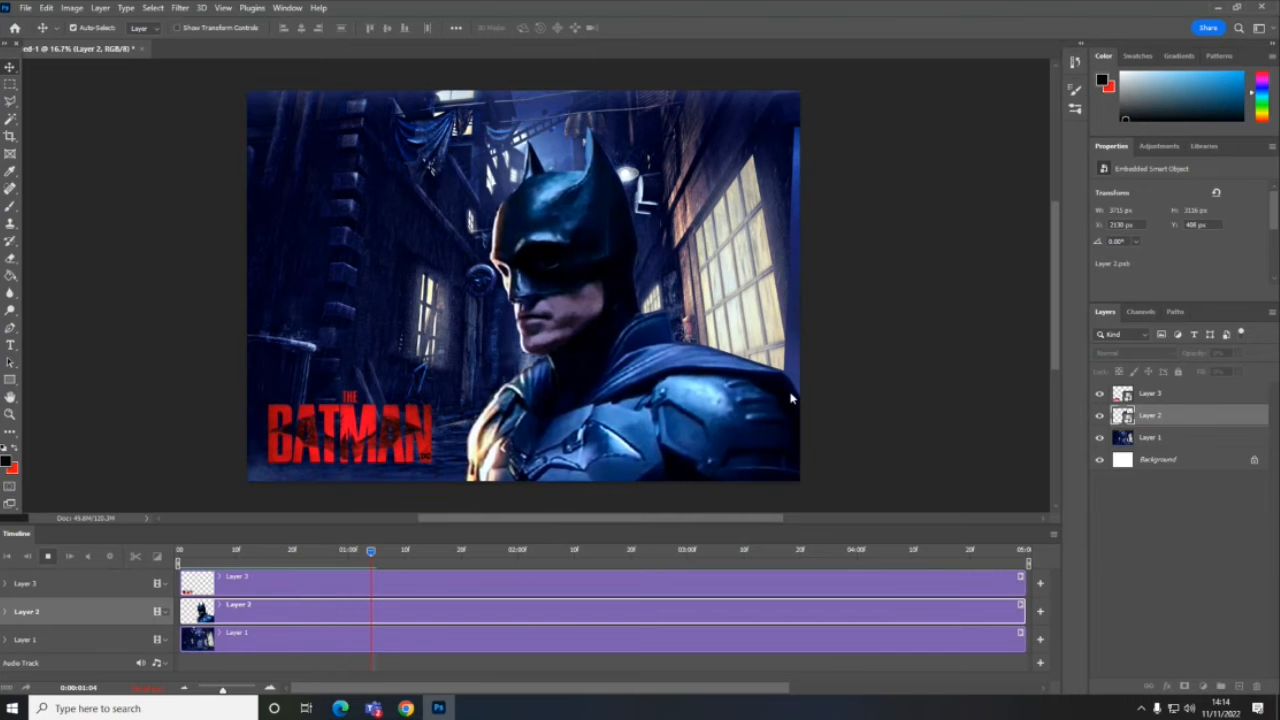
{"action": "key", "text": "space"}
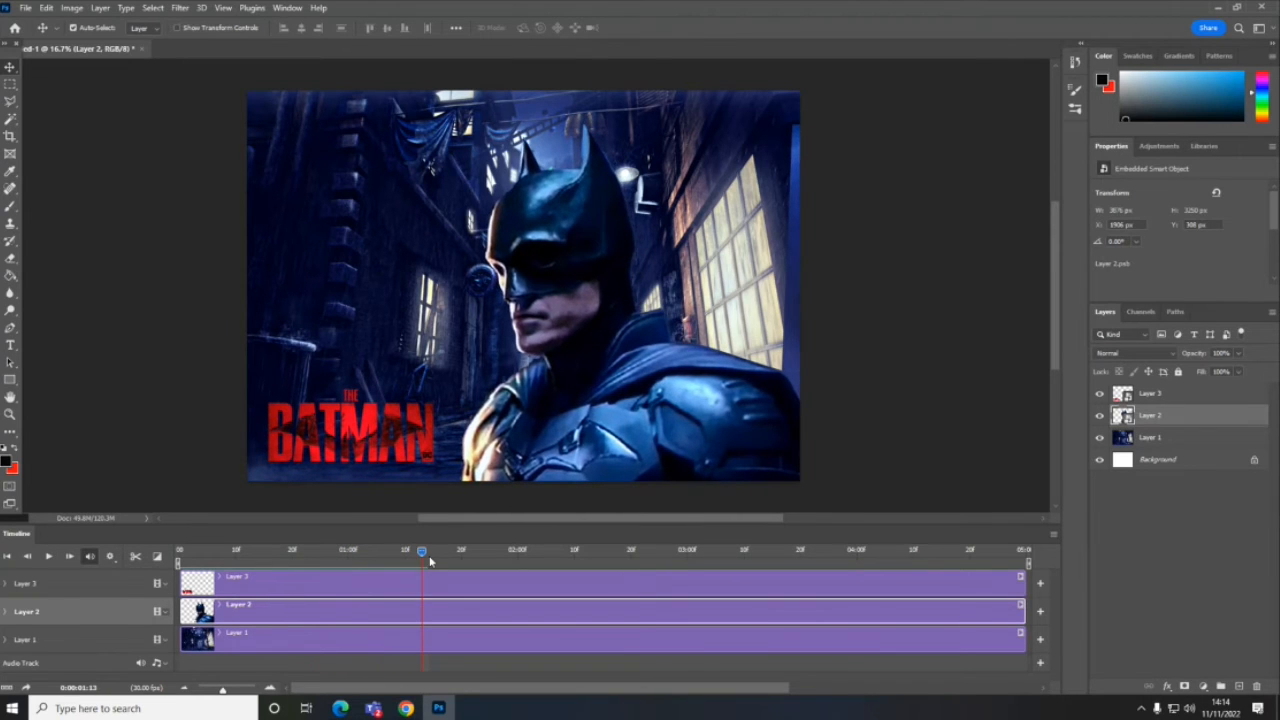
{"action": "left_click_drag", "start_coordinate": [421, 553], "coordinate": [365, 553]}
{"action": "left_click_drag", "start_coordinate": [476, 574], "coordinate": [1038, 599]}
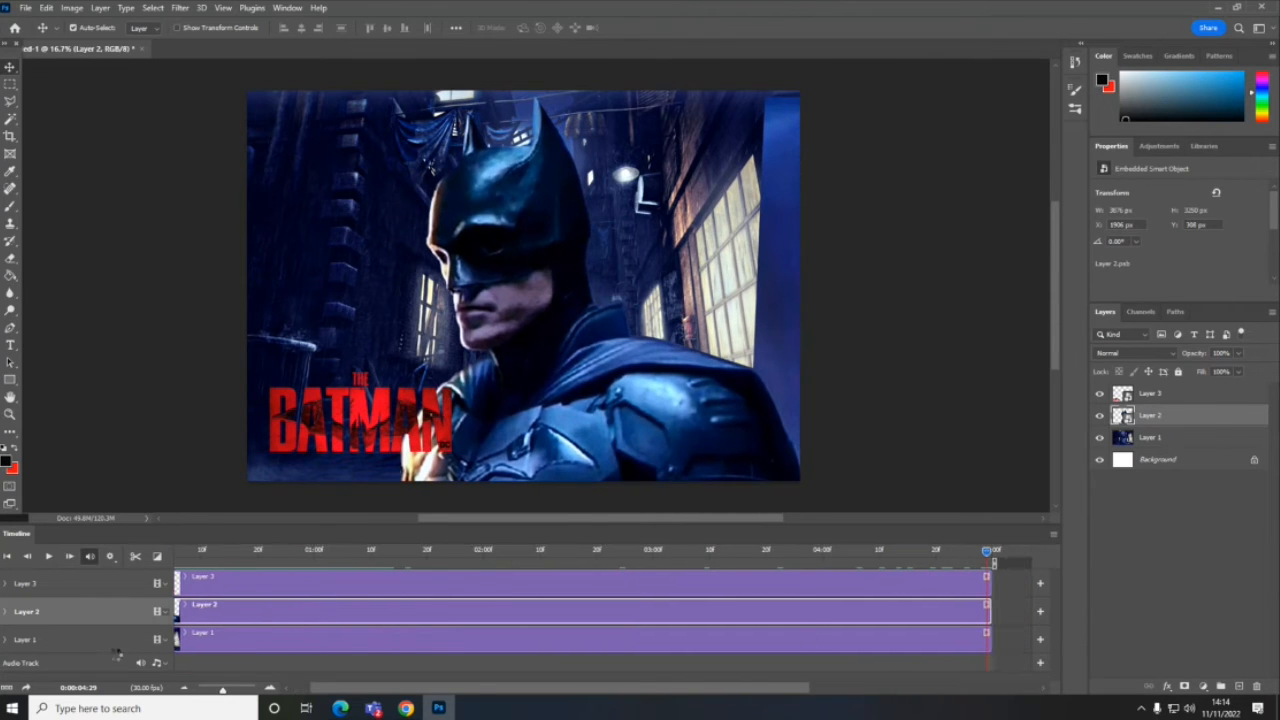
- Expand Layer 2's keyframes, shift Batman to the right at the final Transform keyframe, and preview the animation from the start
{"action": "left_click", "coordinate": [7, 612]}
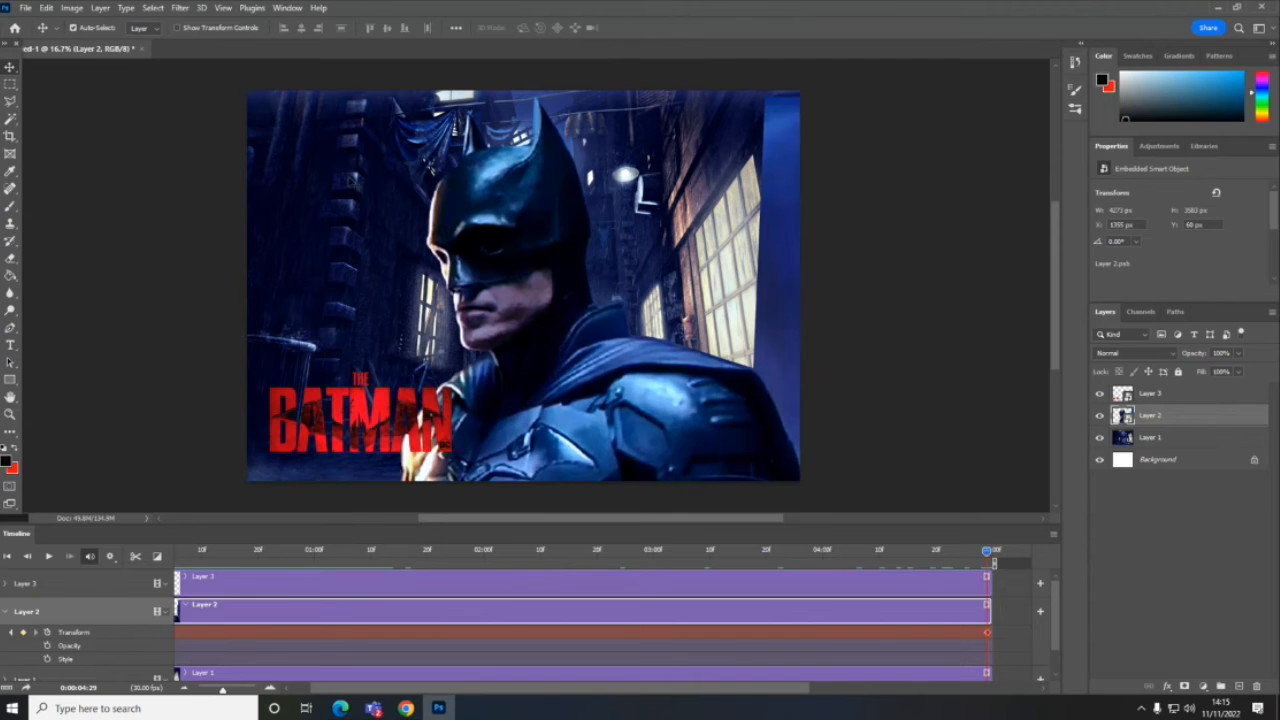
{"action": "left_click_drag", "start_coordinate": [516, 247], "coordinate": [577, 242]}
{"action": "left_click_drag", "start_coordinate": [988, 555], "coordinate": [129, 537]}
{"action": "key", "text": "space"}
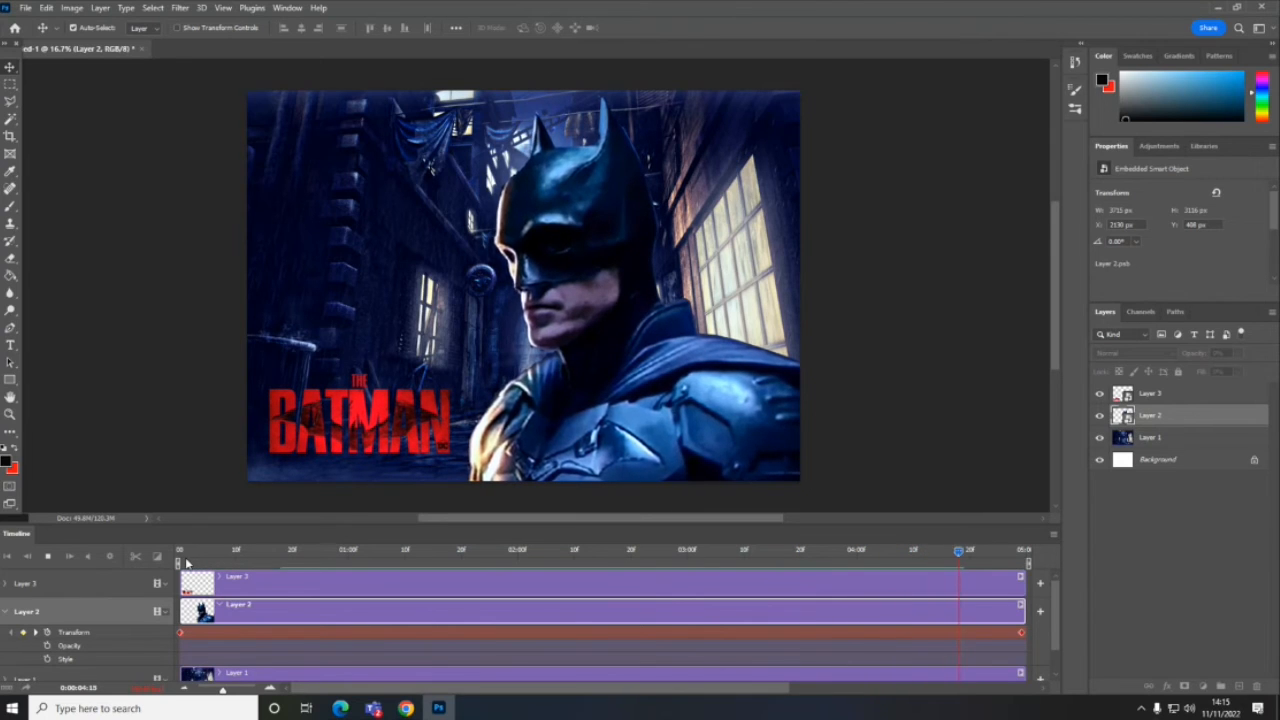
{"action": "key", "text": "space"}
{"action": "left_click_drag", "start_coordinate": [975, 553], "coordinate": [4, 575]}
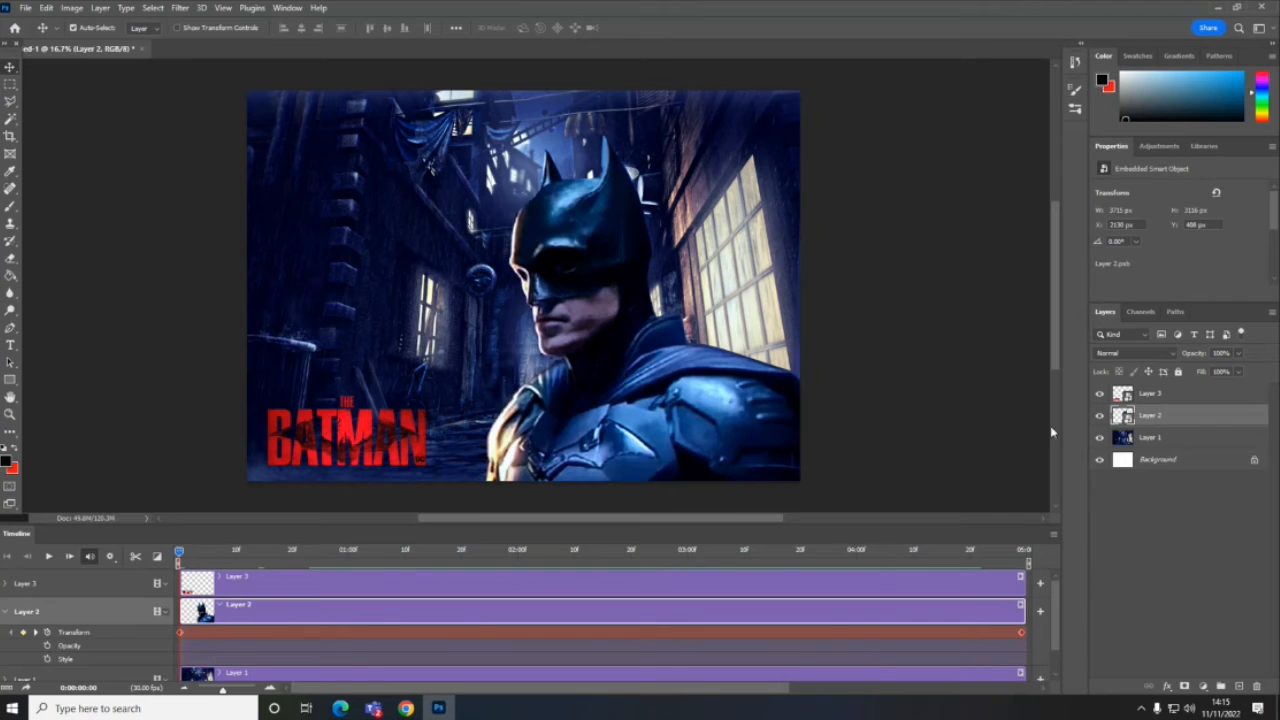
- Collapse Layer 2's properties, apply the Pan motion preset to the Layer 1 alleyway clip, and preview it from the start
{"action": "left_click", "coordinate": [1164, 440]}
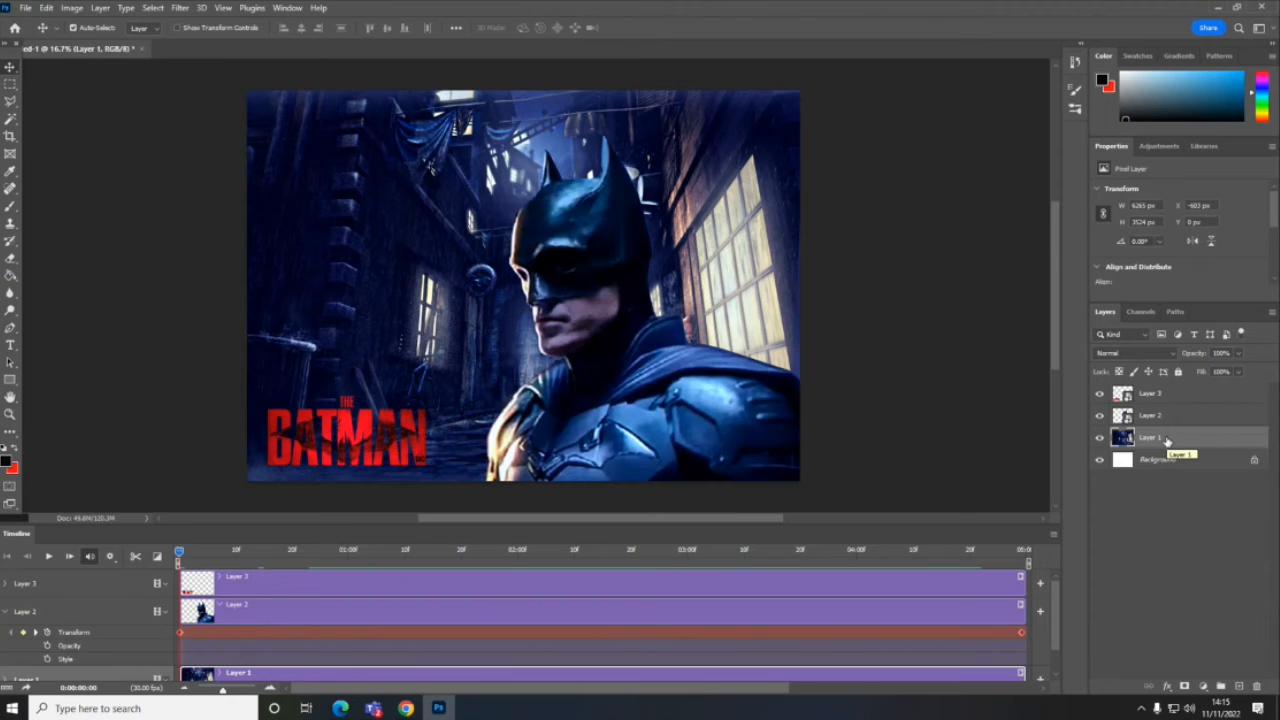
{"action": "left_click", "coordinate": [5, 612]}
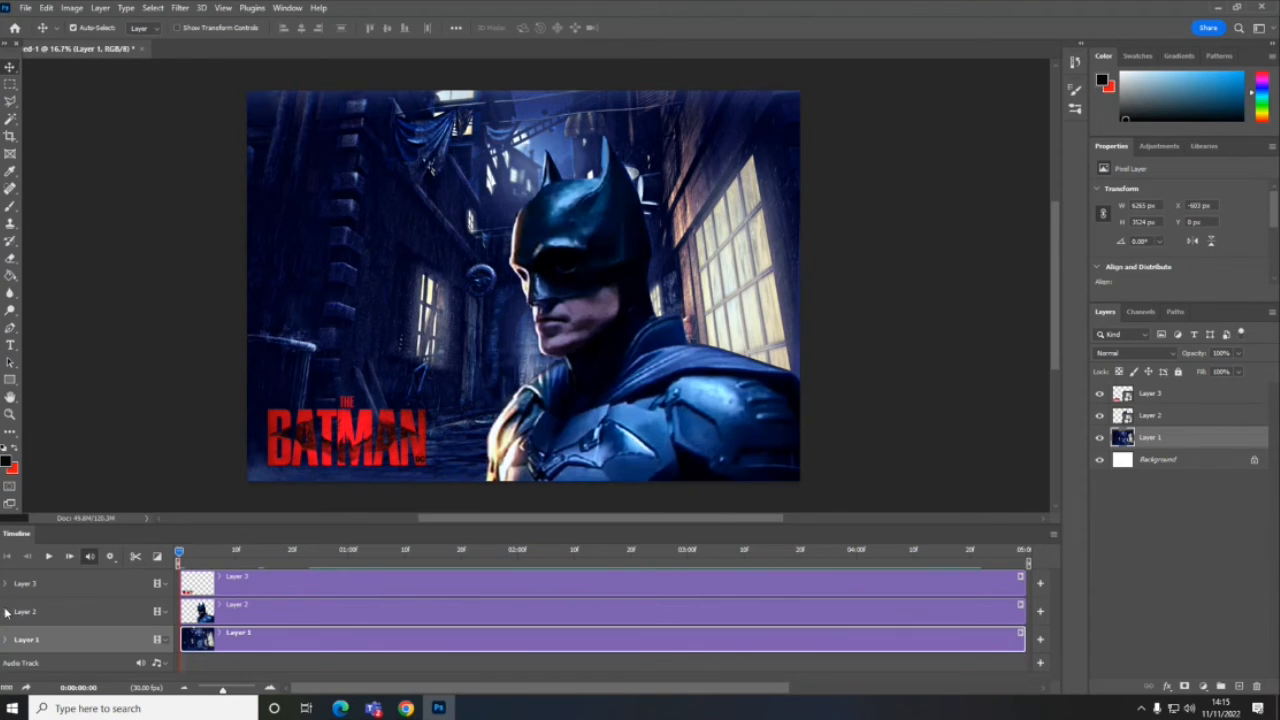
{"action": "left_click", "coordinate": [1038, 639]}
{"action": "left_click", "coordinate": [1073, 577]}
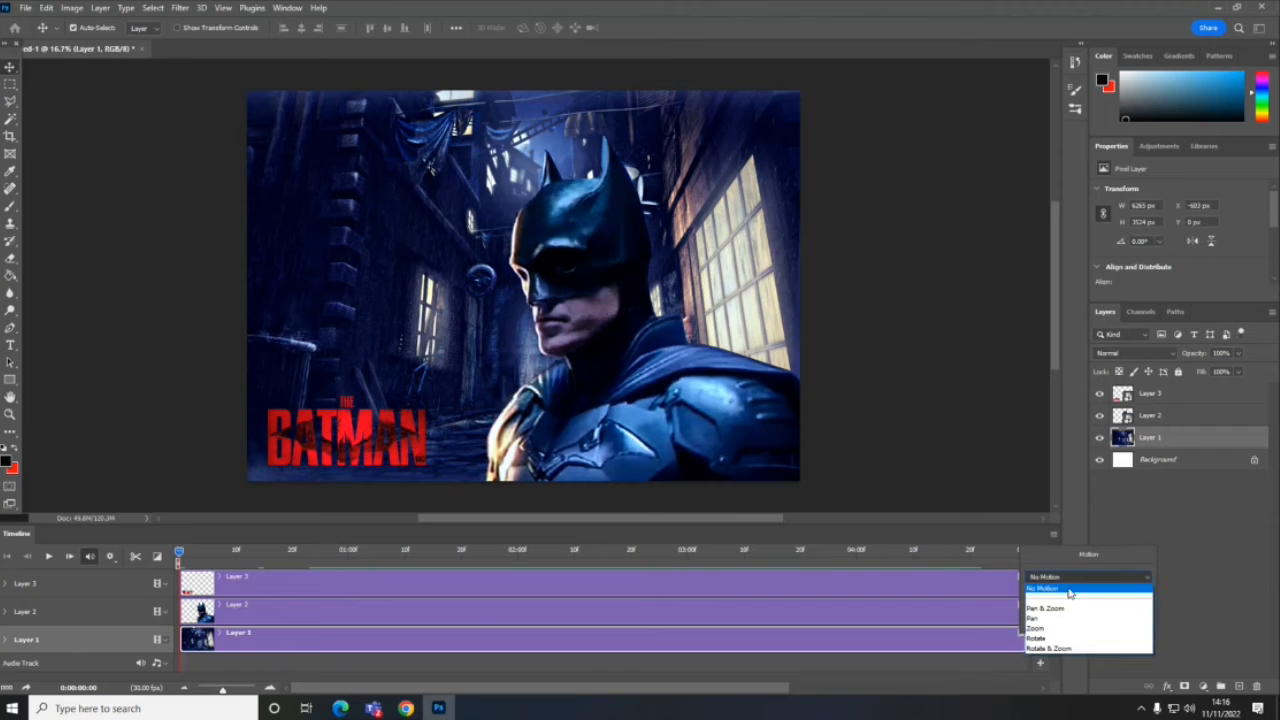
{"action": "left_click", "coordinate": [1060, 618]}
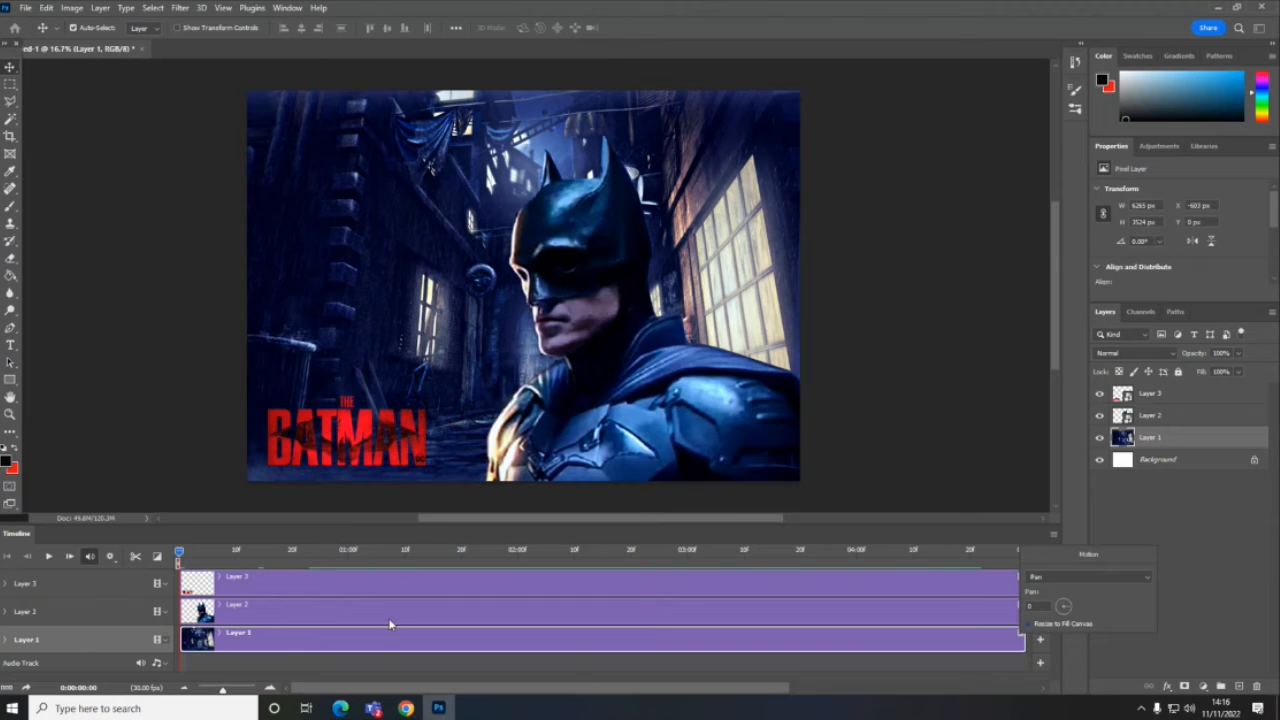
{"action": "left_click", "coordinate": [48, 556]}
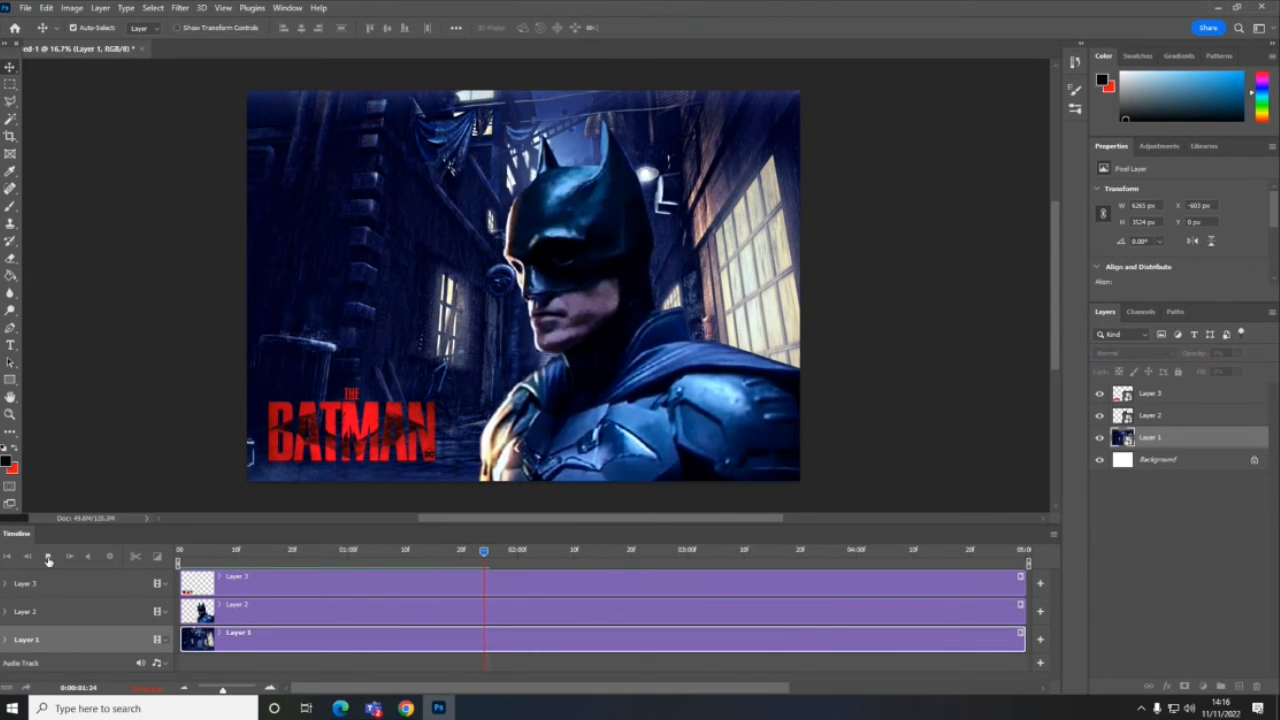
{"action": "left_click", "coordinate": [48, 556]}
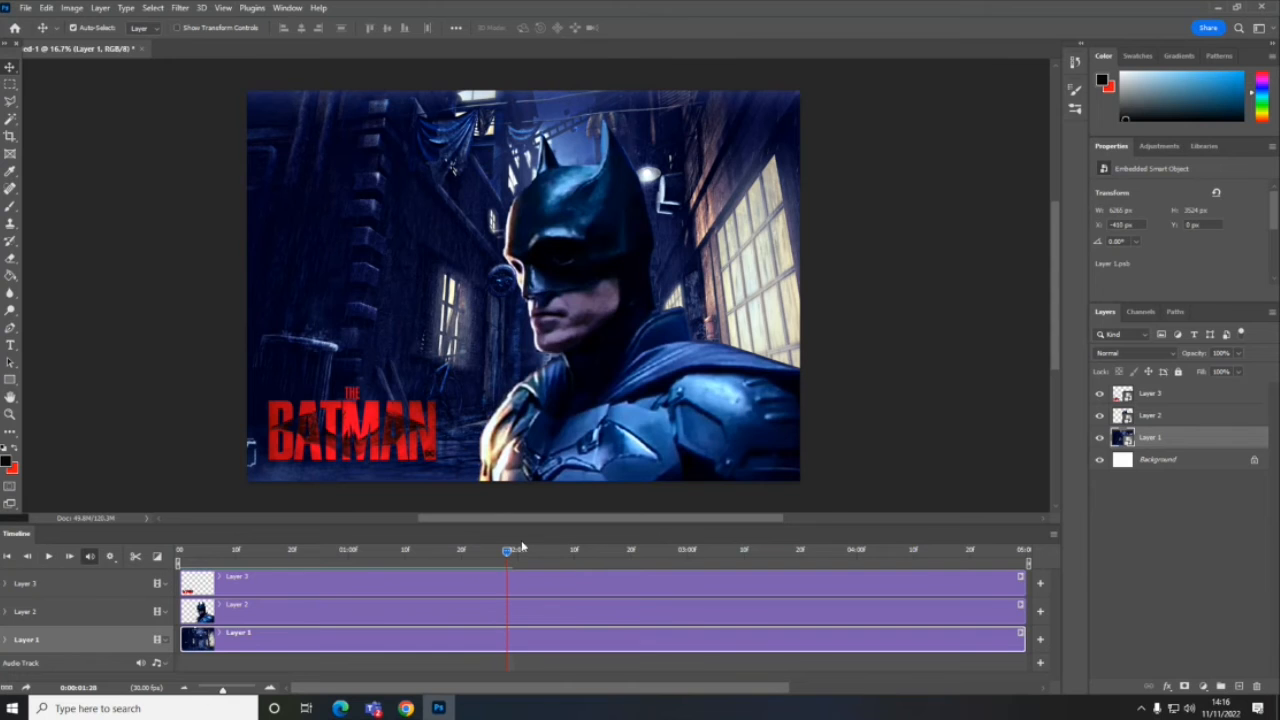
{"action": "left_click_drag", "start_coordinate": [508, 555], "coordinate": [179, 555]}
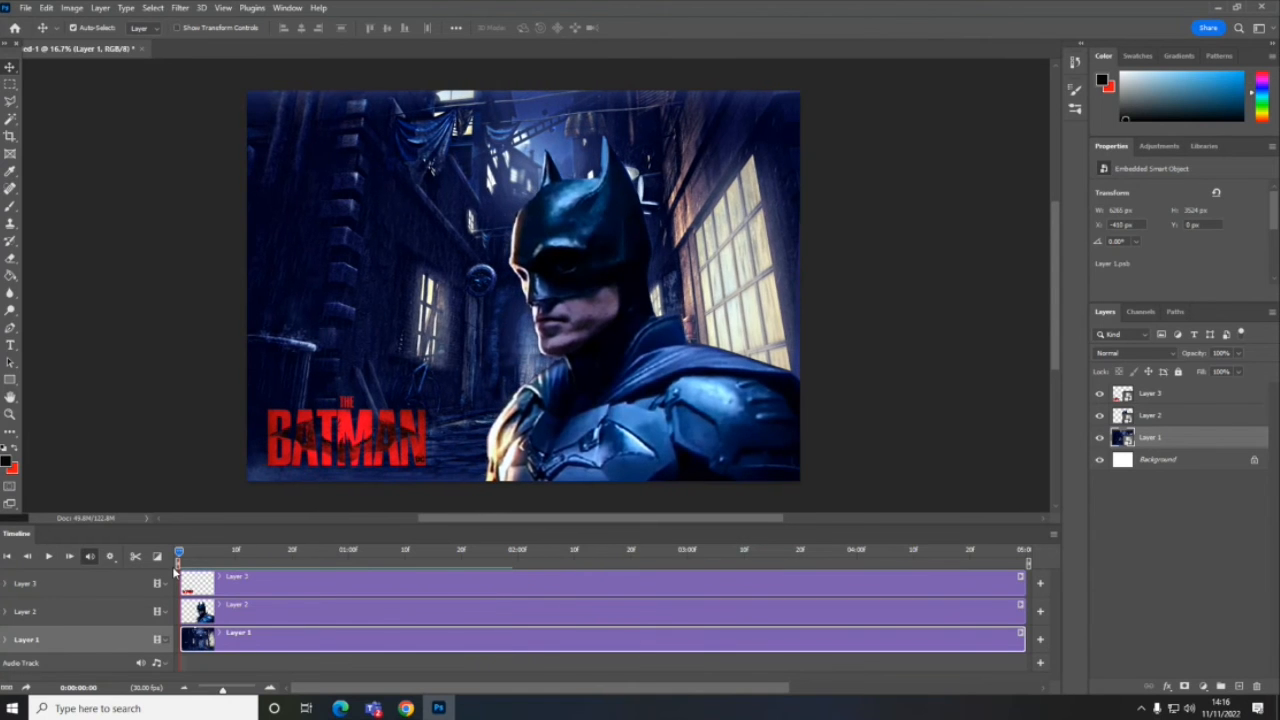
- Reverse the pan direction of Layer 1's motion and play the whole animation through
{"action": "left_click", "coordinate": [1021, 634]}
{"action": "left_click_drag", "start_coordinate": [1068, 611], "coordinate": [1053, 615]}
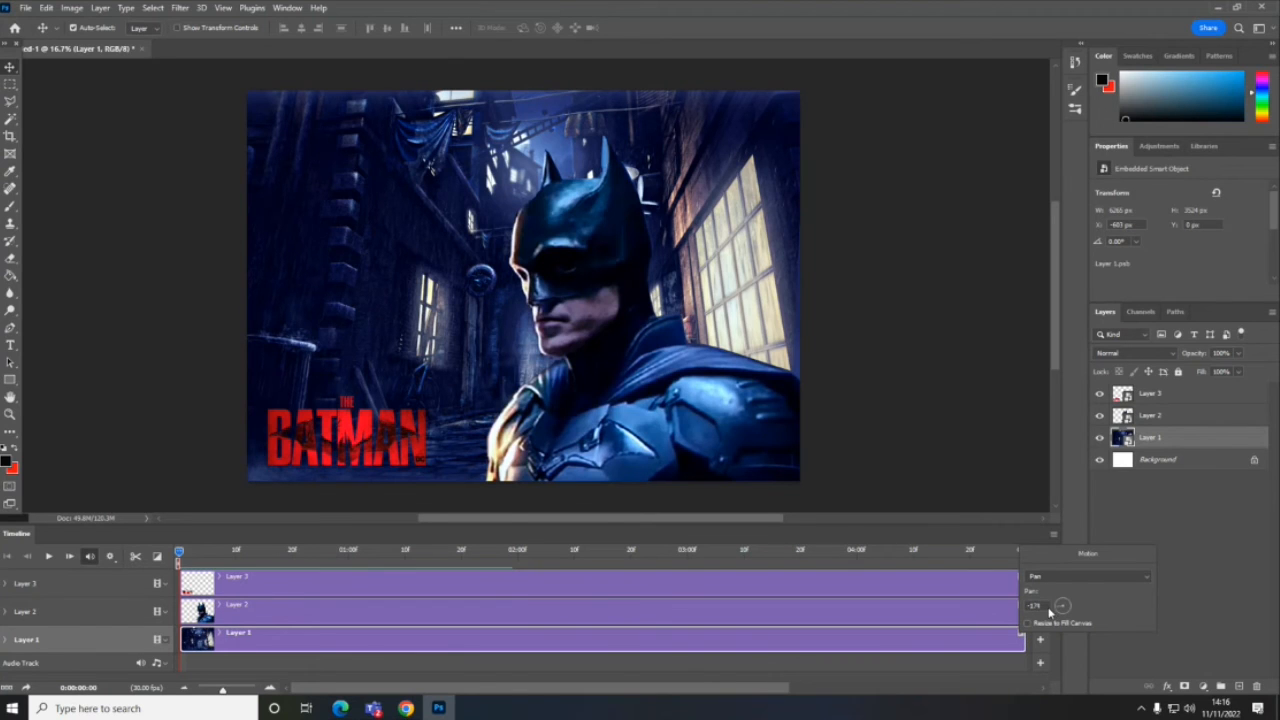
{"action": "left_click_drag", "start_coordinate": [1048, 607], "coordinate": [1048, 607]}
{"action": "left_click", "coordinate": [47, 560]}
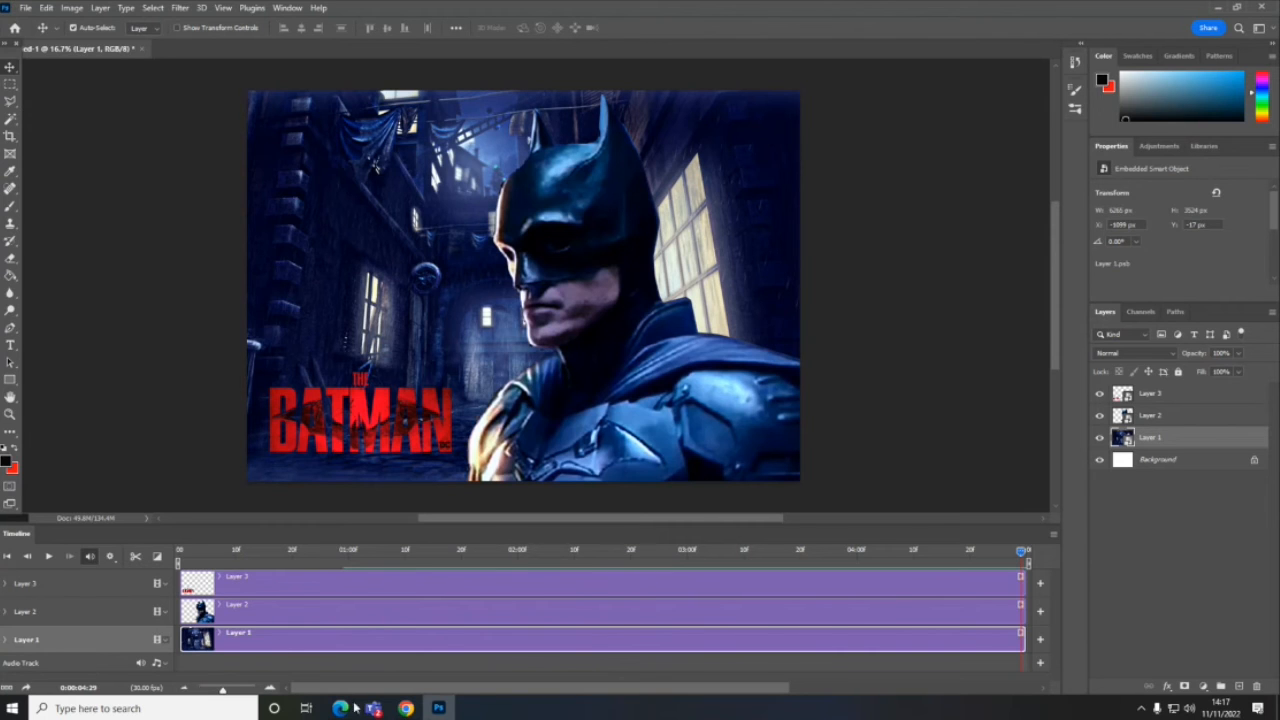
- Switch to Chrome and search Google Images for "rain texture"
{"action": "left_click", "coordinate": [406, 708]}
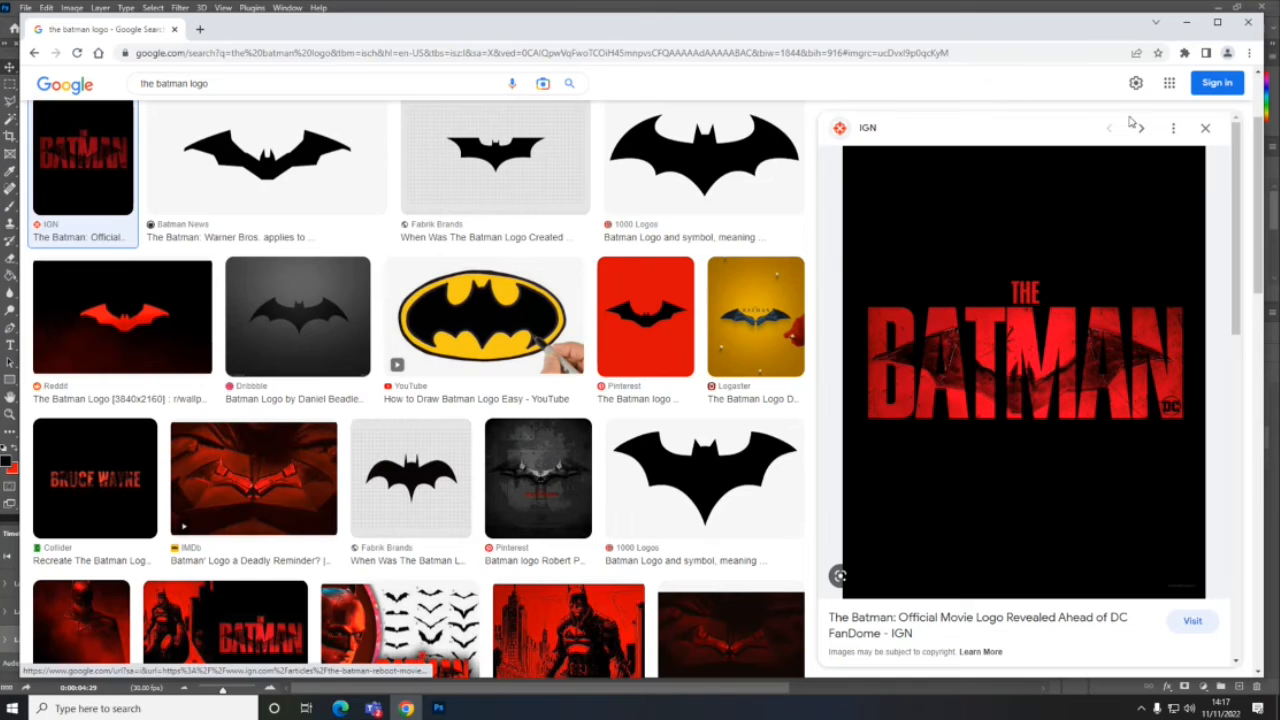
{"action": "left_click_drag", "start_coordinate": [1262, 200], "coordinate": [1265, 72]}
{"action": "left_click", "coordinate": [241, 93]}
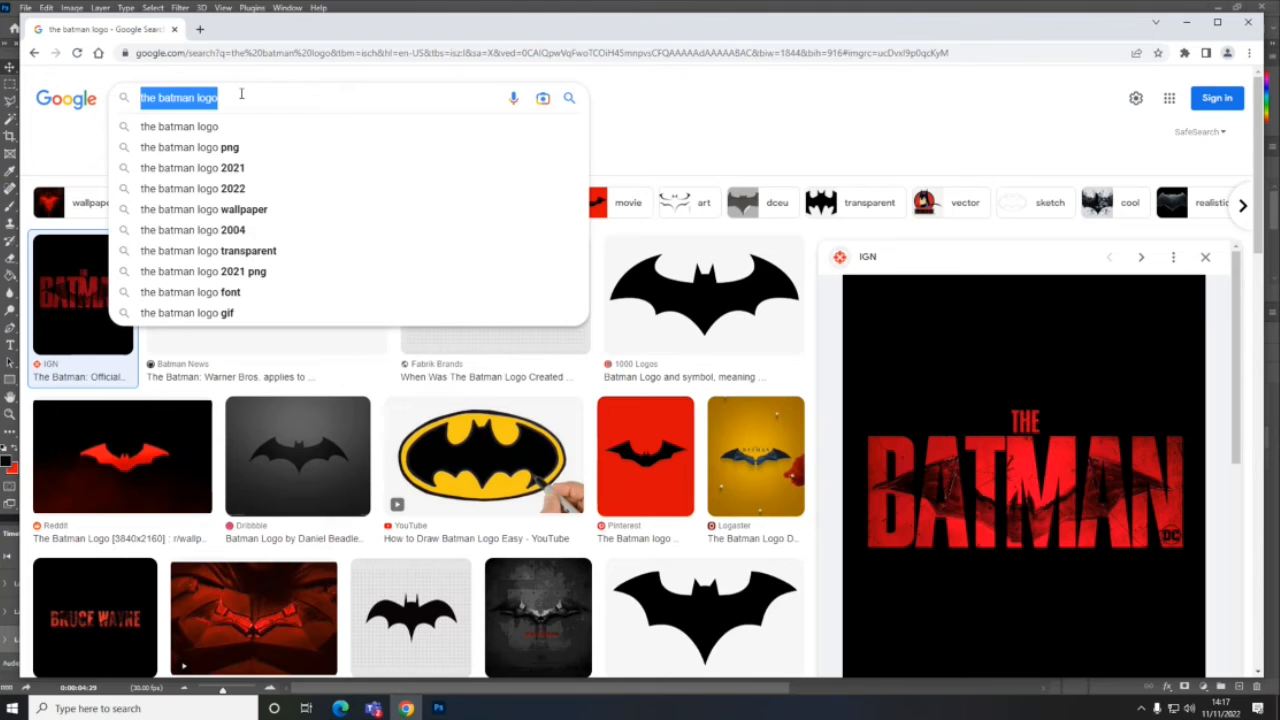
{"action": "type", "text": "rain texture"}
{"action": "key", "text": "Return"}
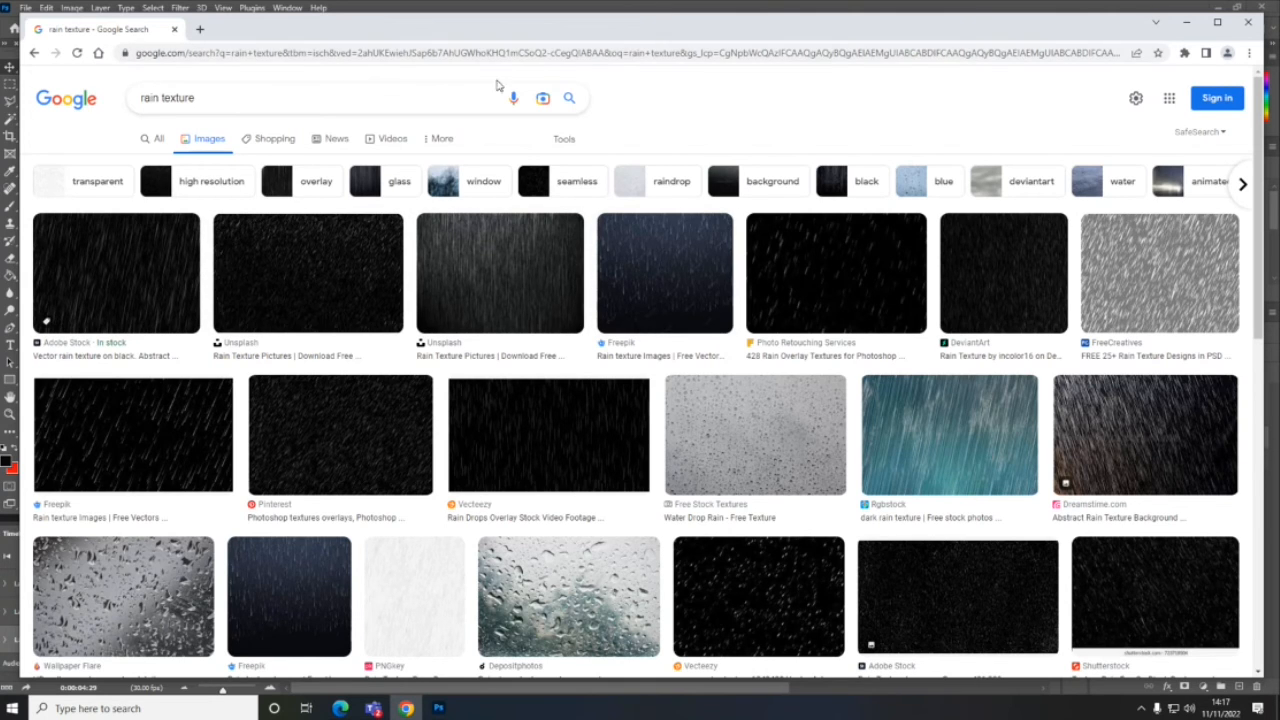
- Move the browser window aside and filter the rain texture results to large images
{"action": "left_click_drag", "start_coordinate": [386, 36], "coordinate": [414, 68]}
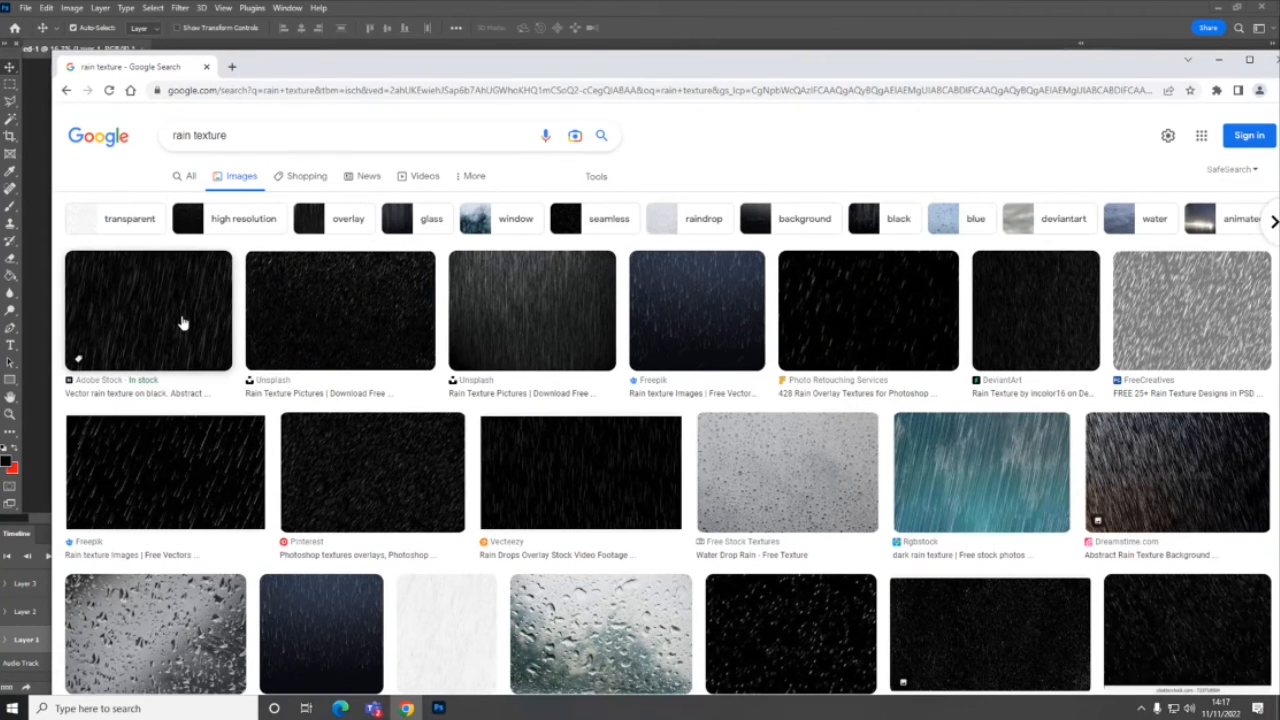
{"action": "left_click", "coordinate": [598, 177]}
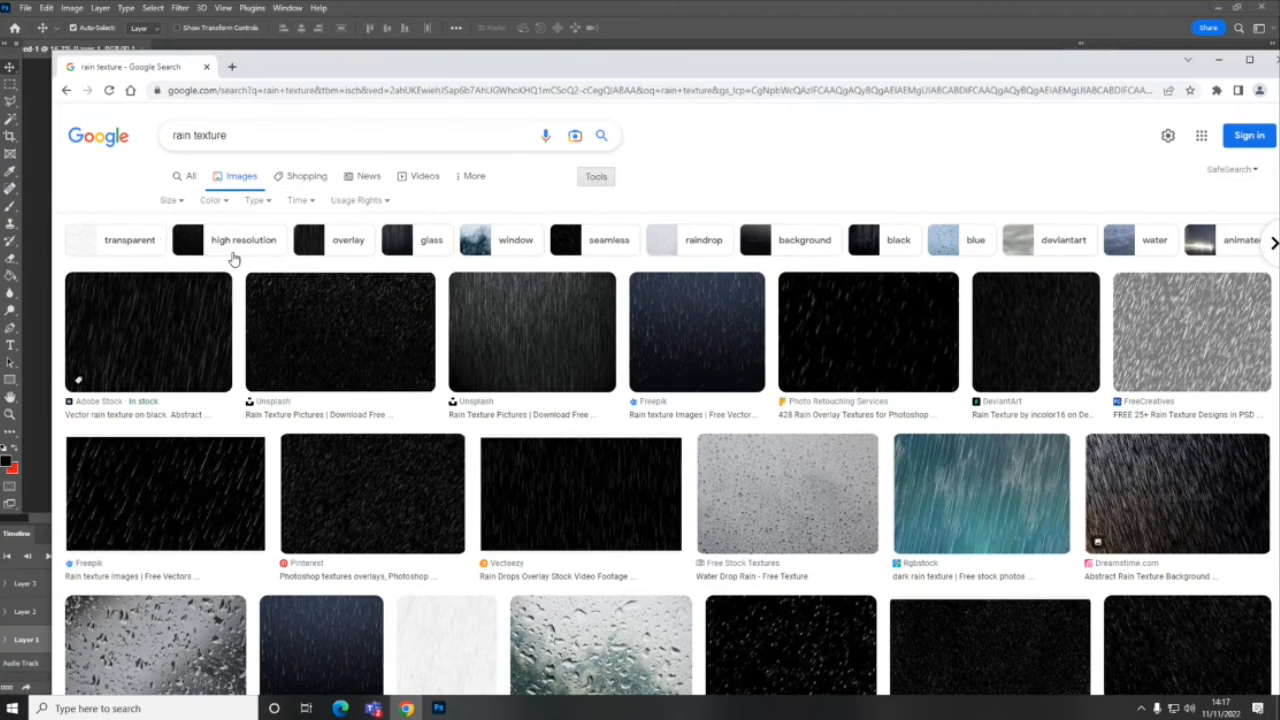
{"action": "left_click", "coordinate": [168, 203]}
{"action": "left_click", "coordinate": [180, 248]}
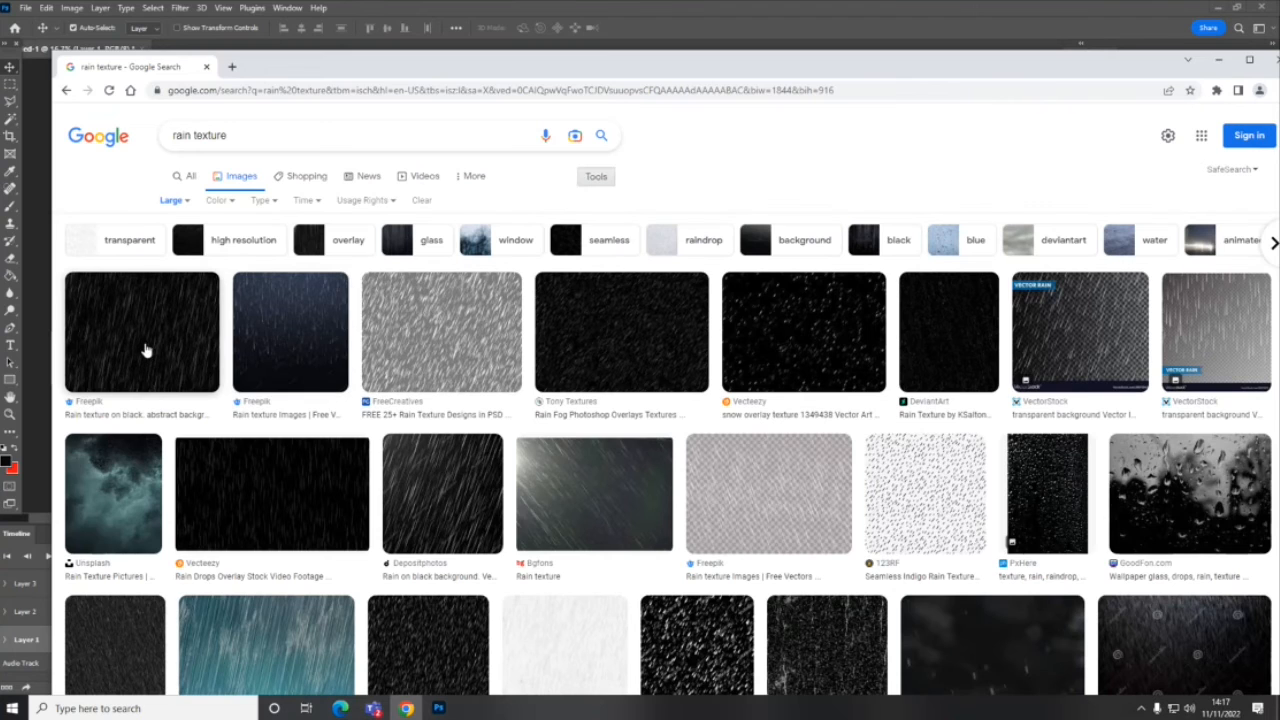
- Open the first Freepik result, the rain texture on black, and copy its preview image
{"action": "left_click", "coordinate": [143, 349]}
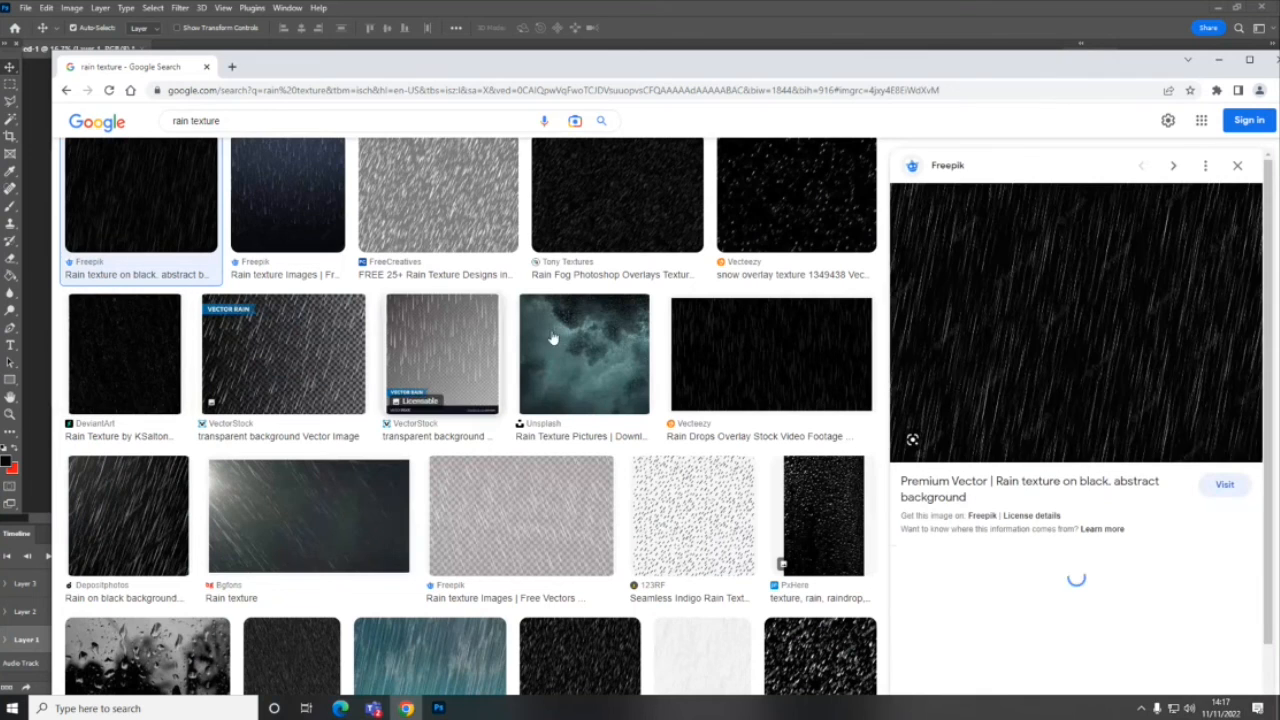
{"action": "right_click", "coordinate": [1098, 352]}
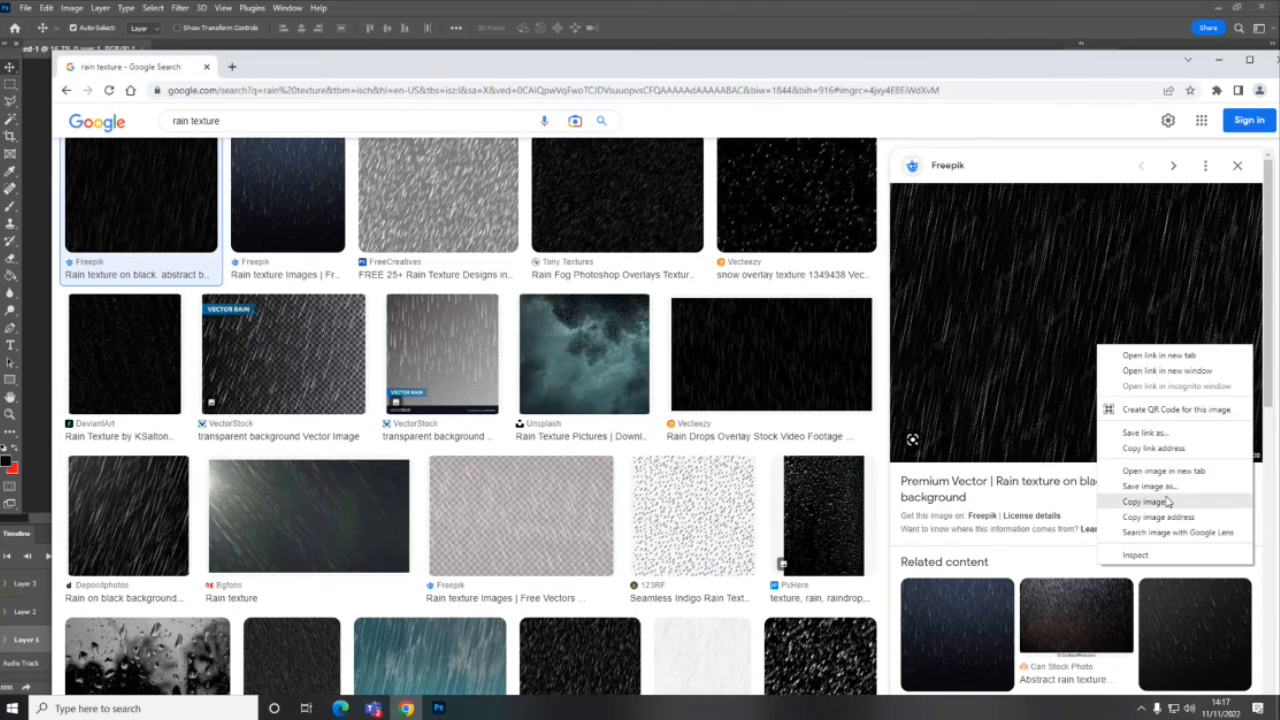
{"action": "left_click", "coordinate": [1146, 501]}
- Return to Photoshop, paste the rain texture above Layer 3 and scale it up from the canvas's upper-left corner to cover the whole canvas
{"action": "left_click", "coordinate": [423, 15]}
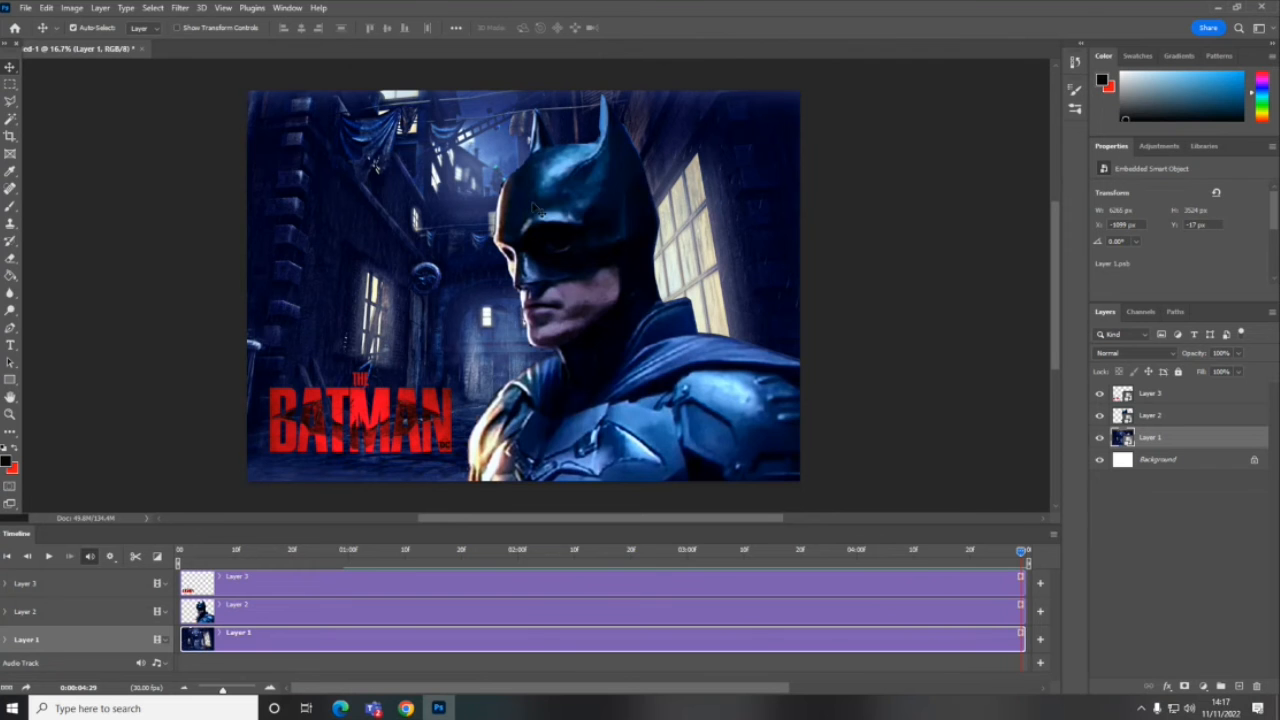
{"action": "left_click", "coordinate": [1172, 400]}
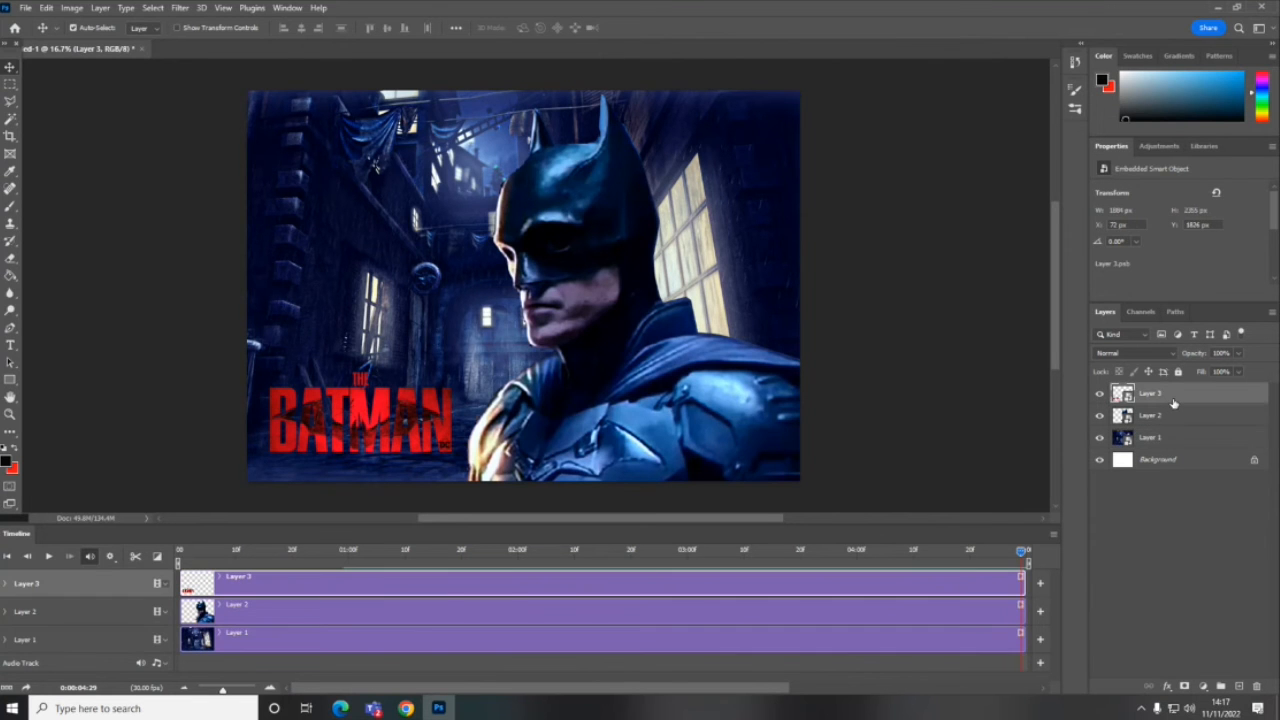
{"action": "key", "text": "ctrl+v"}
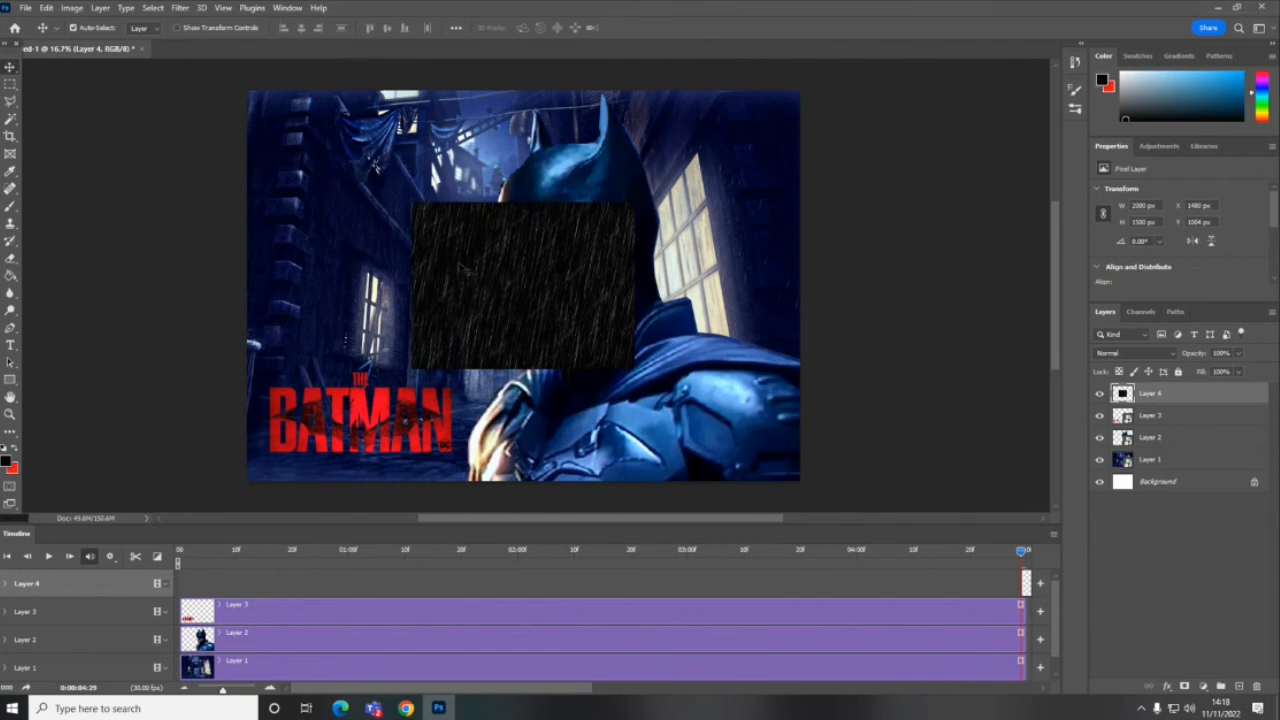
{"action": "left_click_drag", "start_coordinate": [490, 255], "coordinate": [345, 156]}
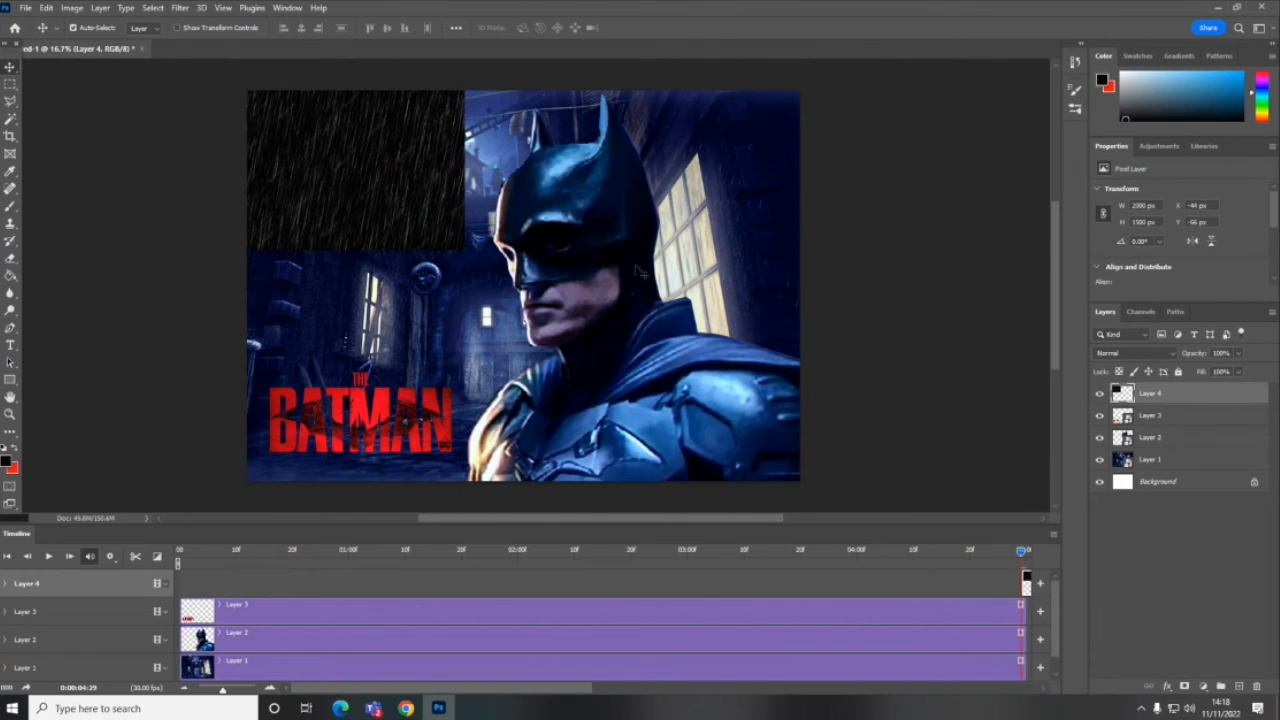
{"action": "key", "text": "ctrl+t"}
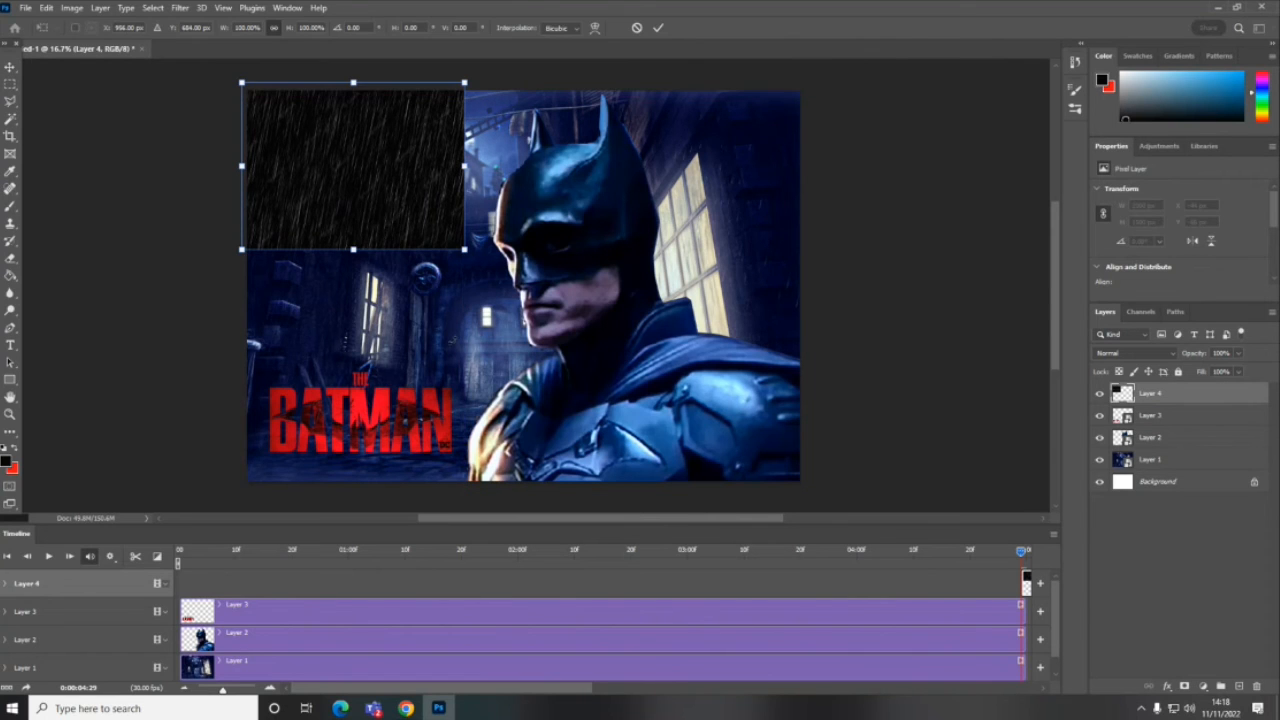
{"action": "left_click_drag", "start_coordinate": [464, 249], "coordinate": [857, 443]}
{"action": "key", "text": "Return"}
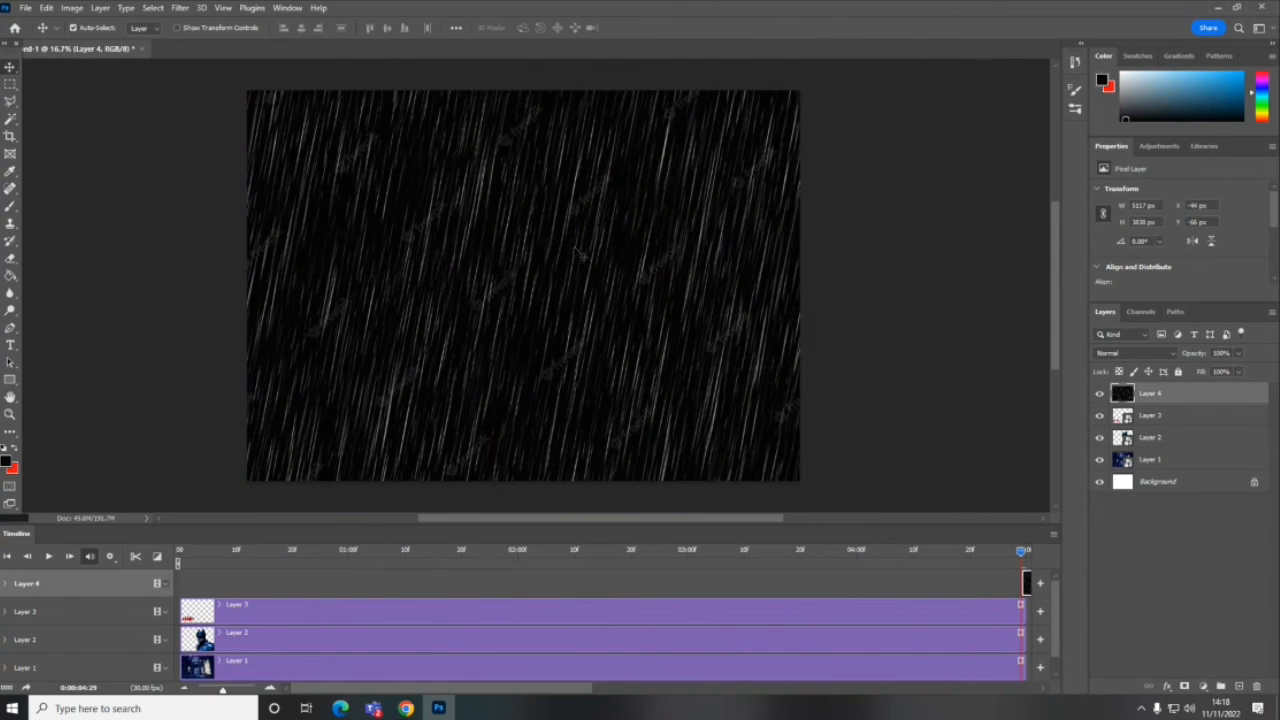
- Set the rain layer's blend mode to Lighten and move the Layer 3 title logo above it
{"action": "left_click", "coordinate": [1134, 352]}
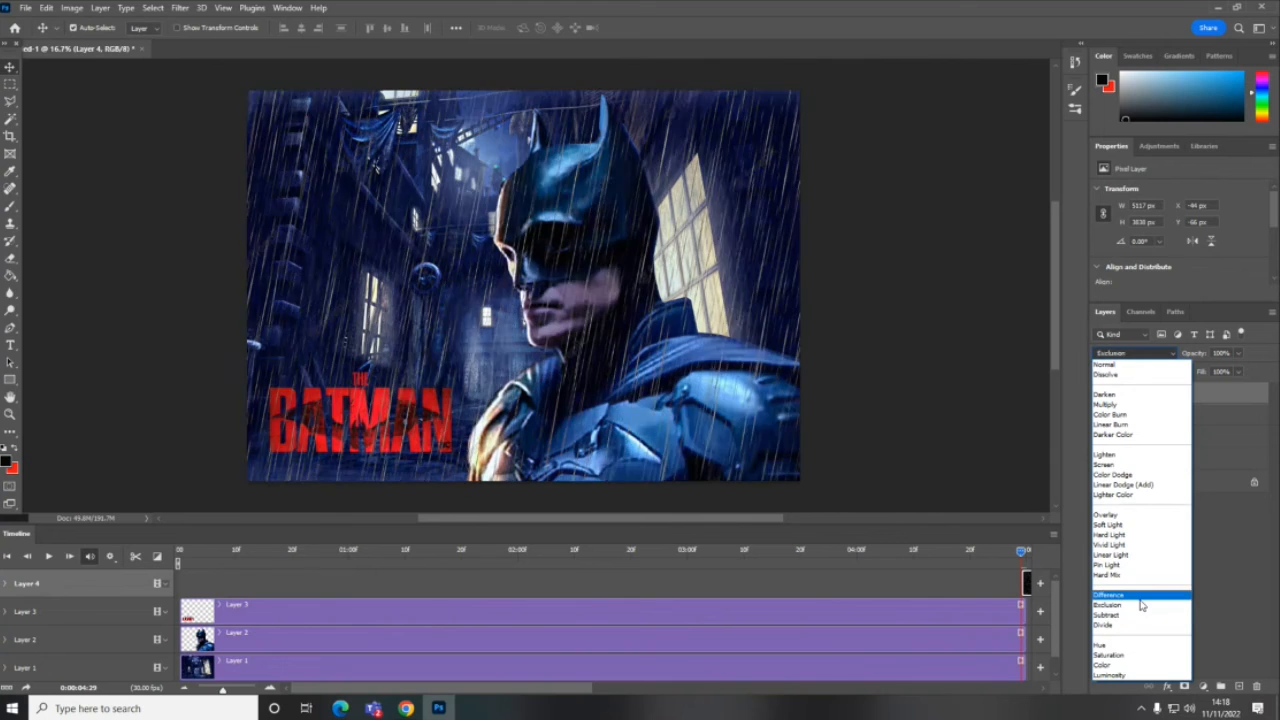
{"action": "left_click", "coordinate": [1120, 456]}
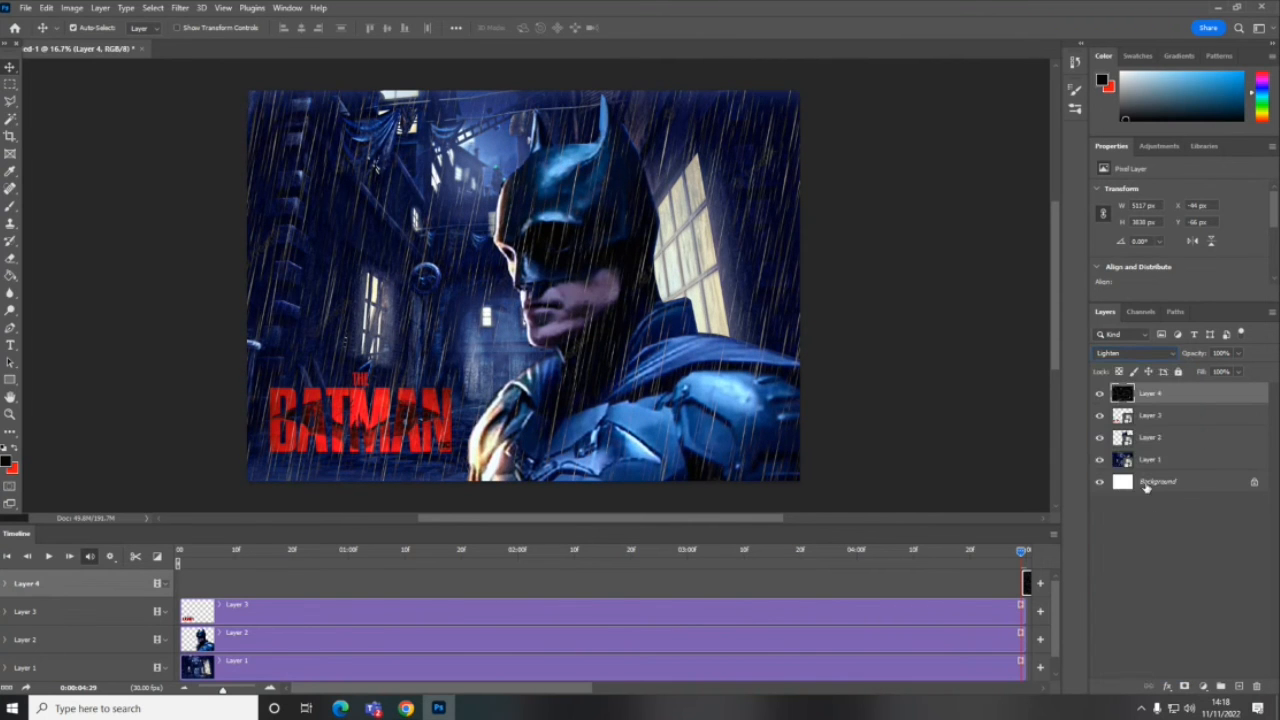
{"action": "left_click_drag", "start_coordinate": [1152, 422], "coordinate": [1157, 394]}
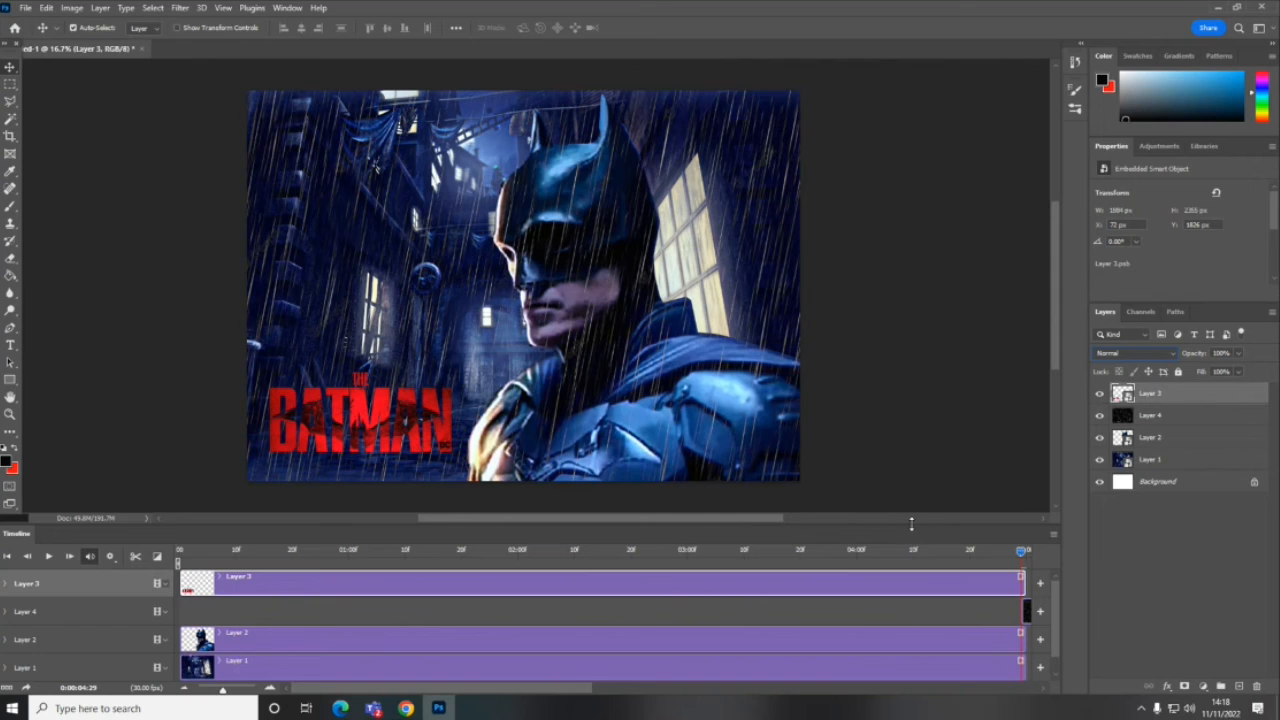
- Shift Layer 4's rain clip to the start of the timeline and play the animation from the first frame
{"action": "left_click", "coordinate": [47, 556]}
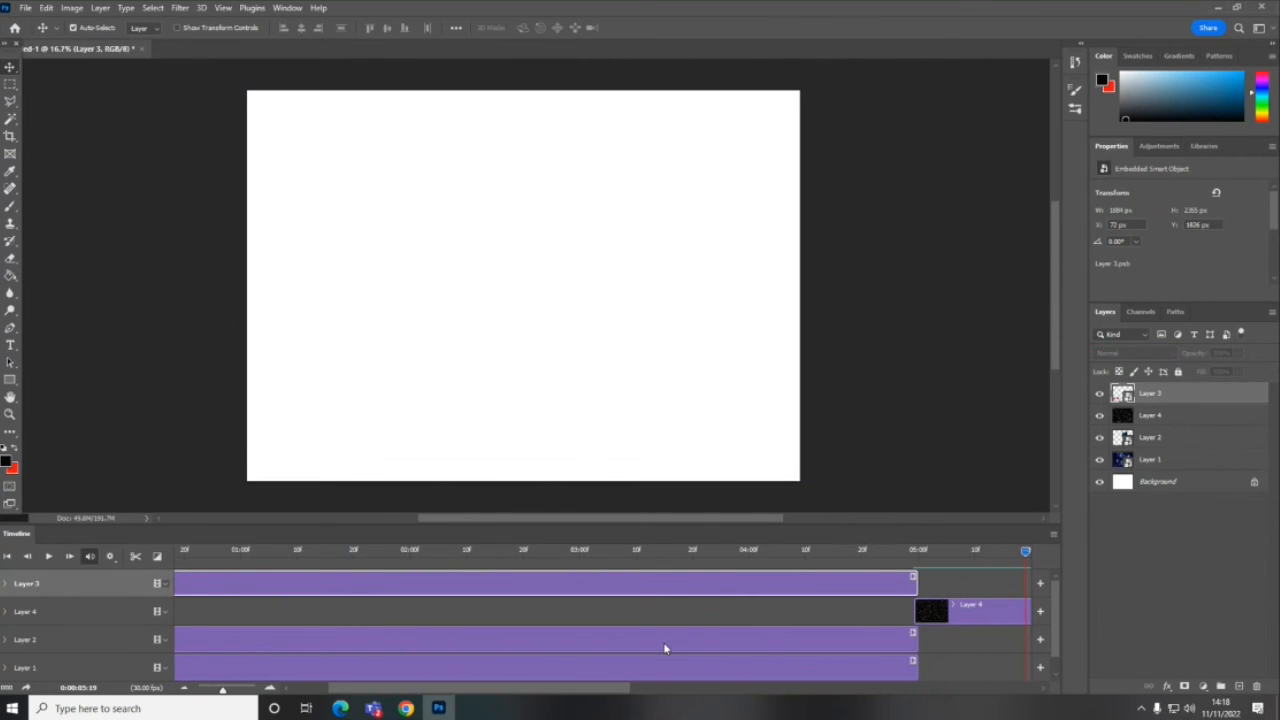
{"action": "left_click_drag", "start_coordinate": [916, 611], "coordinate": [193, 624]}
{"action": "left_click", "coordinate": [239, 554]}
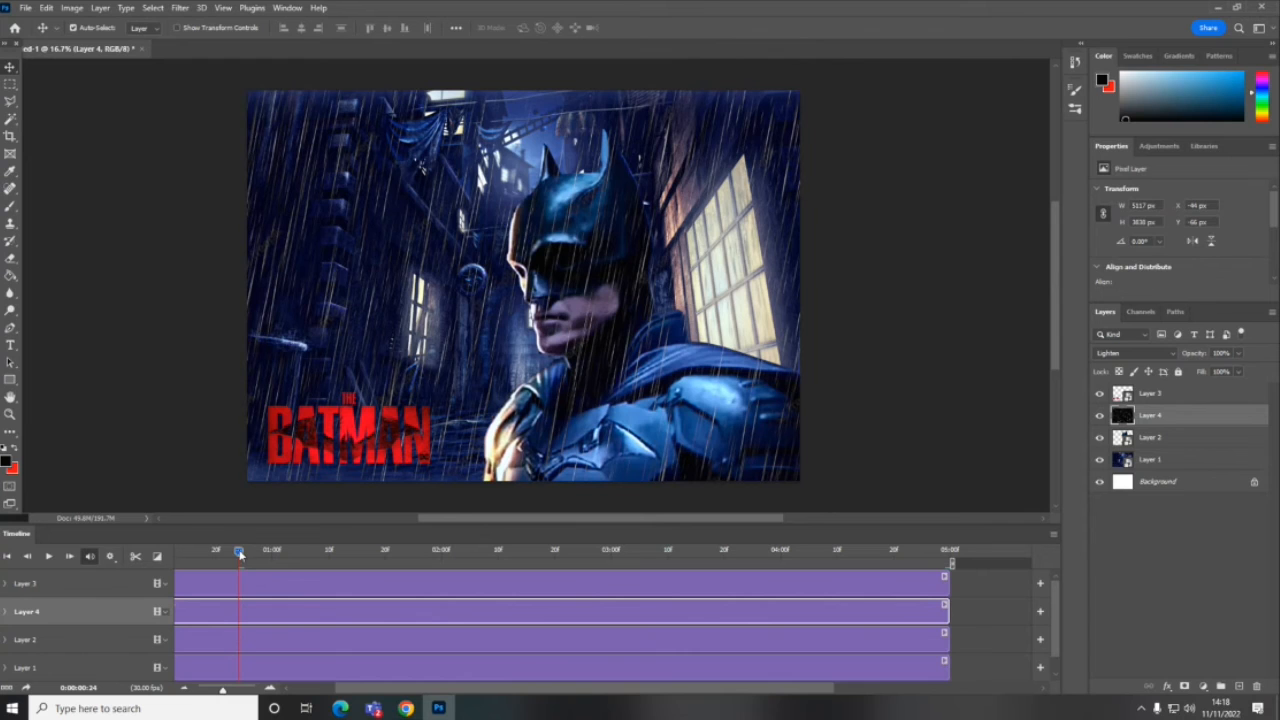
{"action": "left_click_drag", "start_coordinate": [239, 556], "coordinate": [70, 566]}
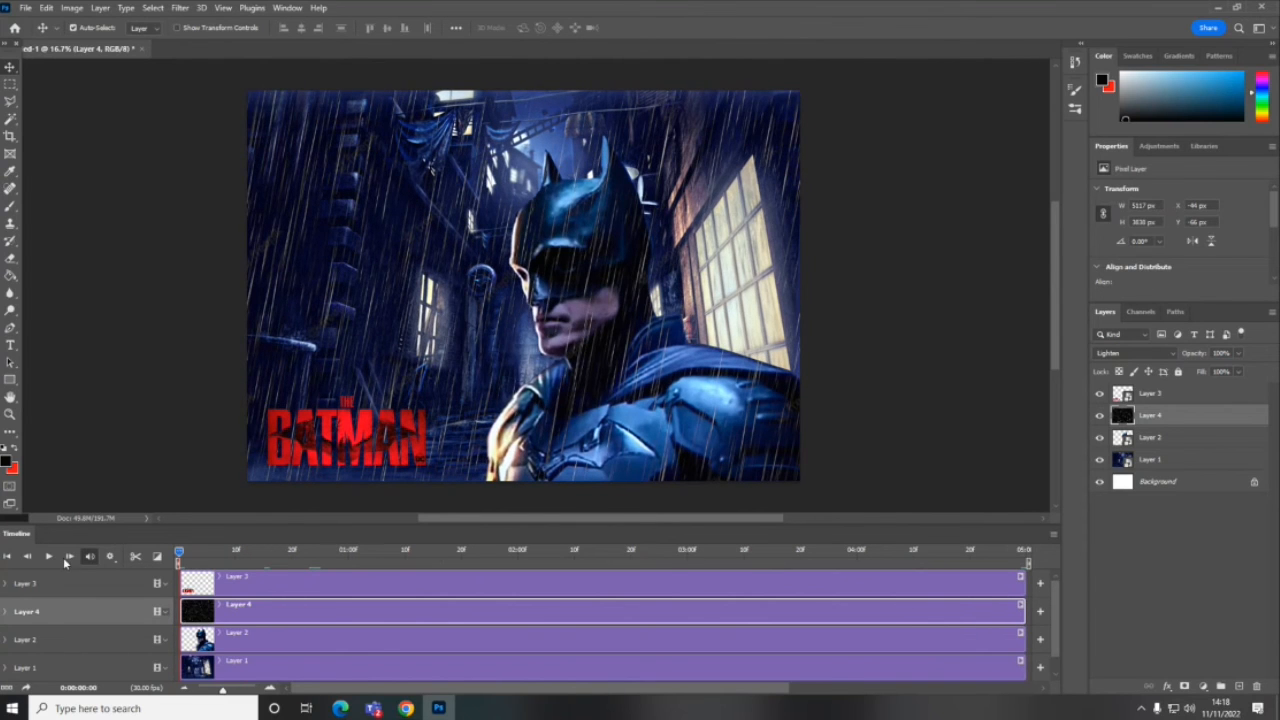
{"action": "key", "text": "space"}
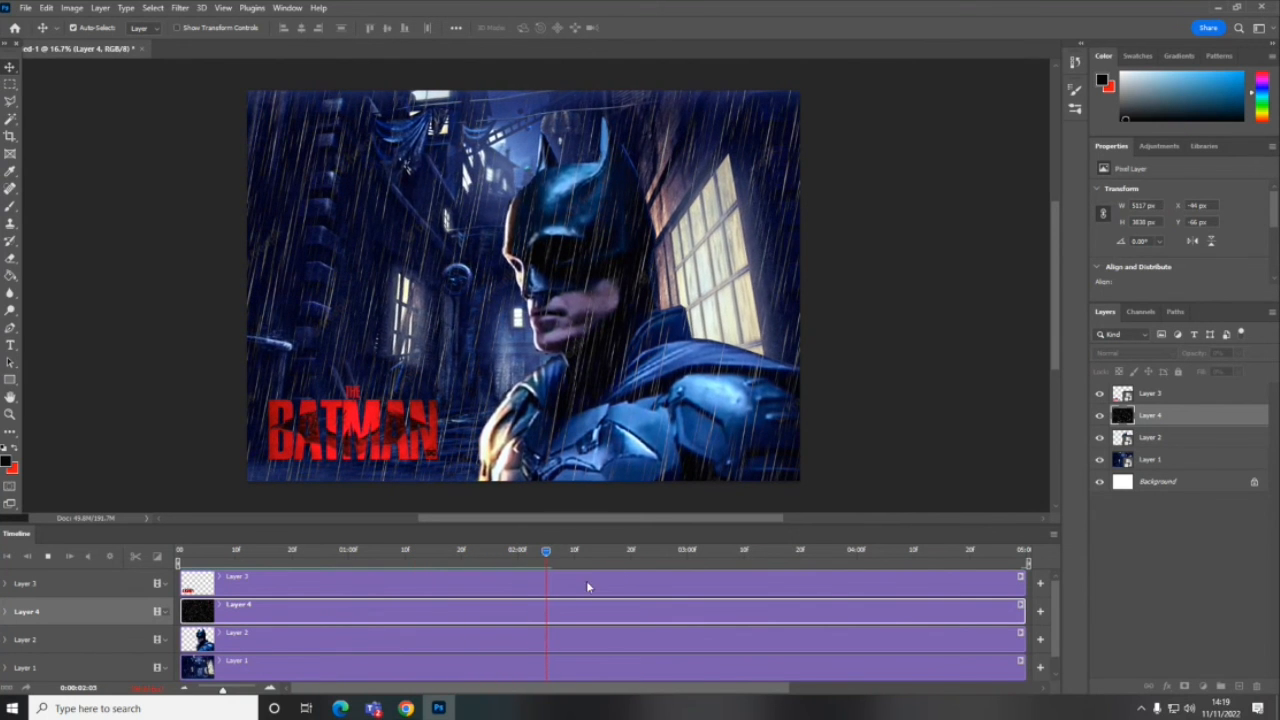
{"action": "key", "text": "space"}
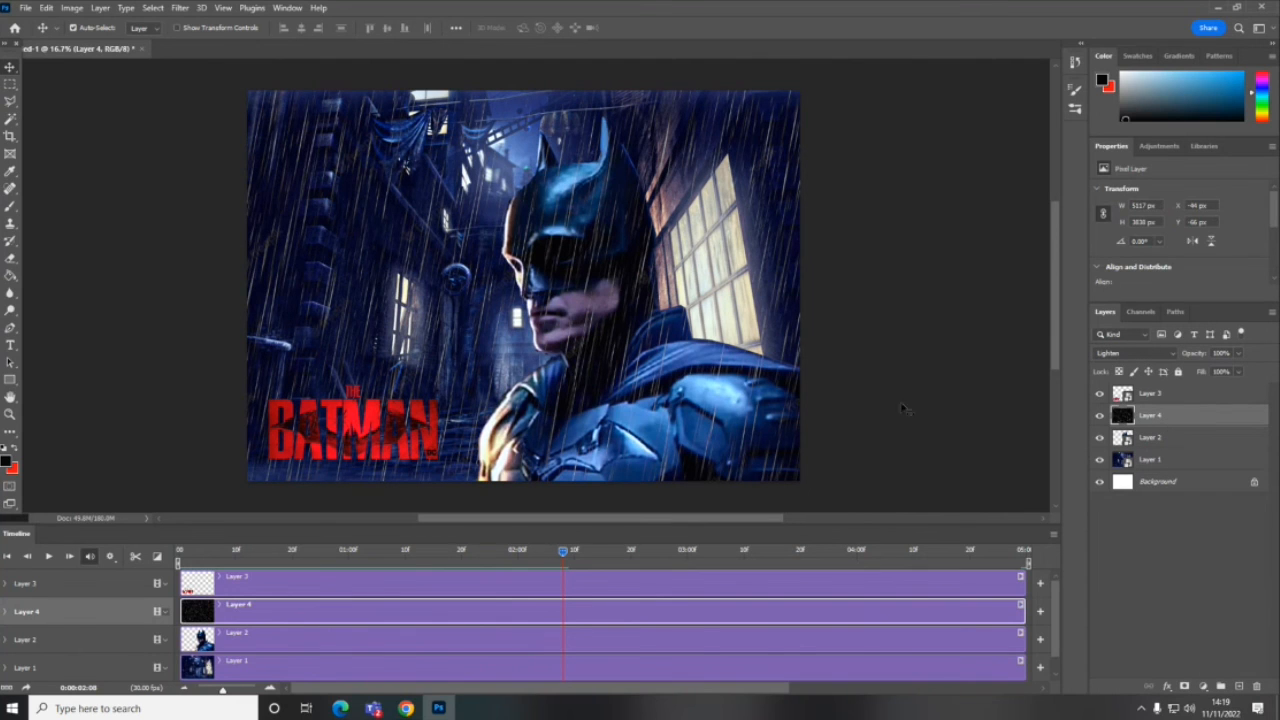
- Switch to Chrome and search Google Images for "gritty texture", filtered to large images
{"action": "left_click", "coordinate": [418, 712]}
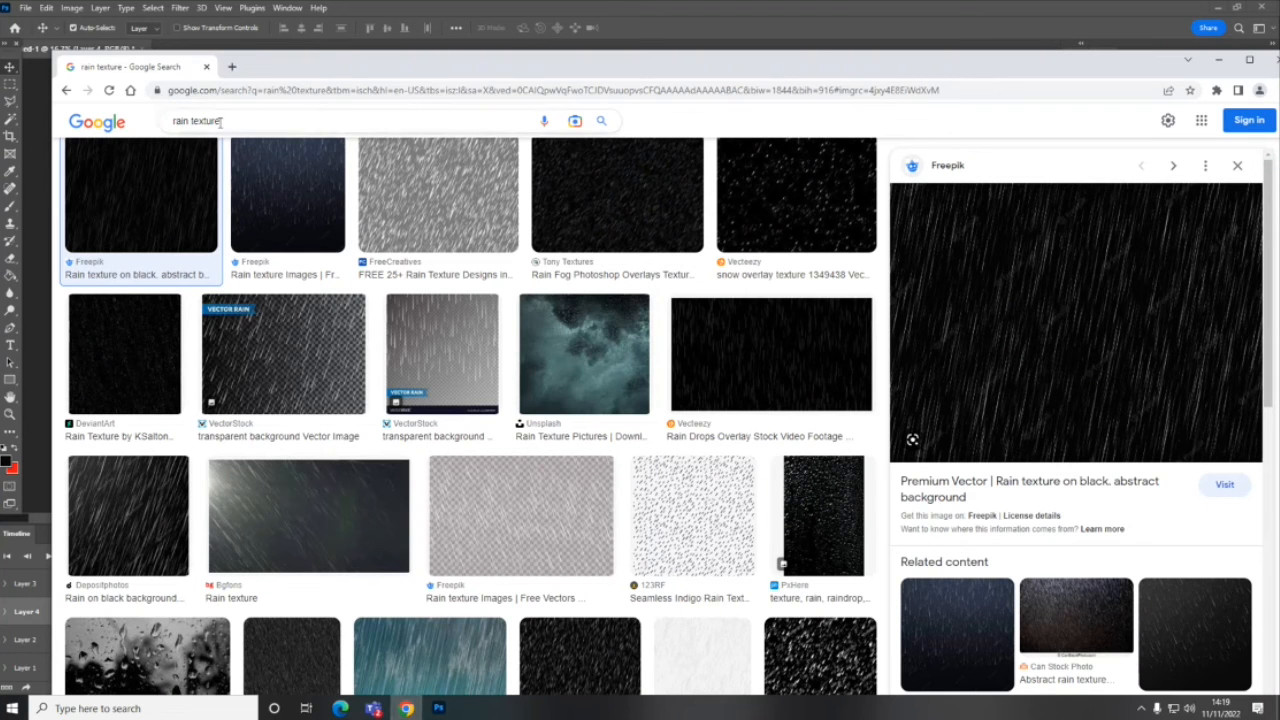
{"action": "left_click_drag", "start_coordinate": [189, 122], "coordinate": [155, 120]}
{"action": "type", "text": "gri"}
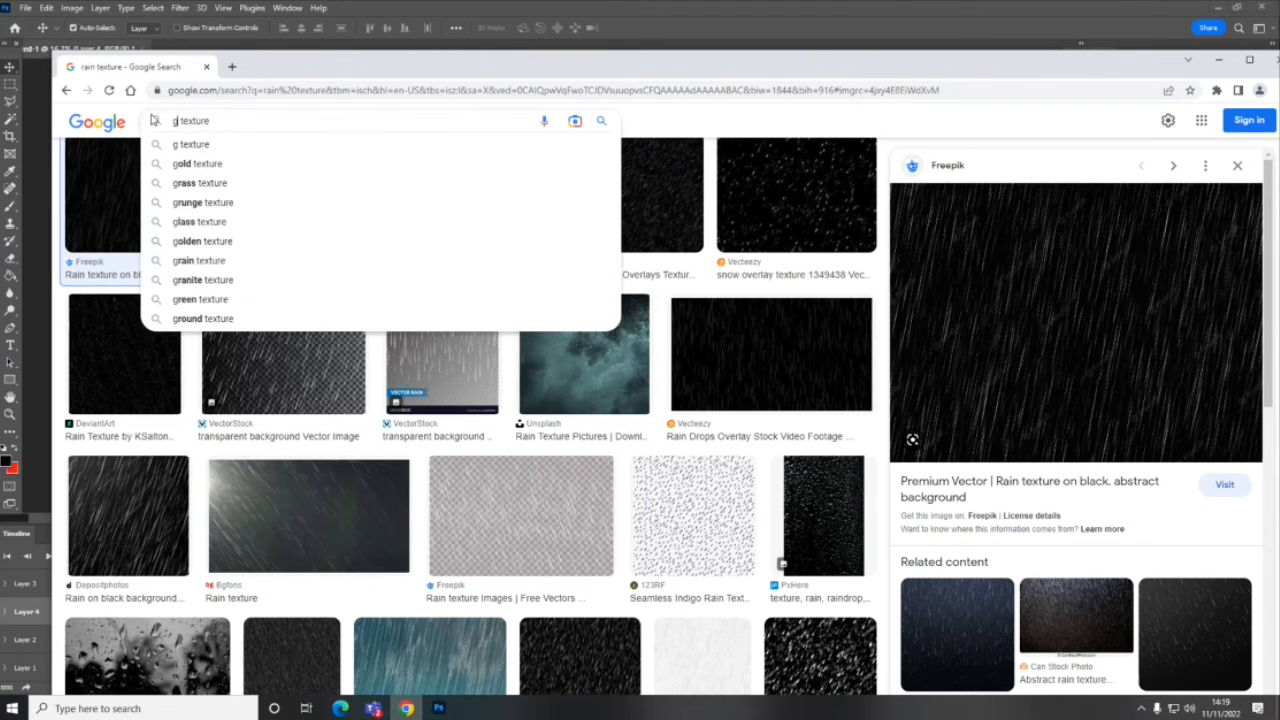
{"action": "type", "text": "tty texture"}
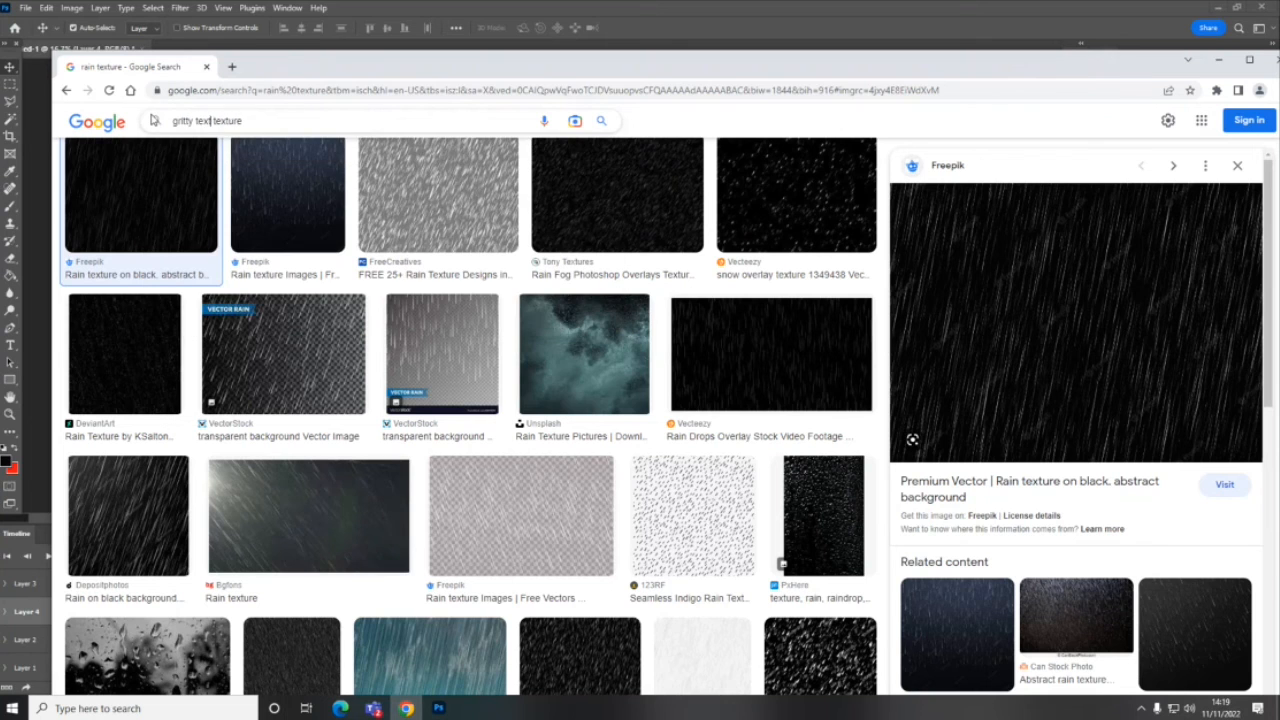
{"action": "key", "text": "Return"}
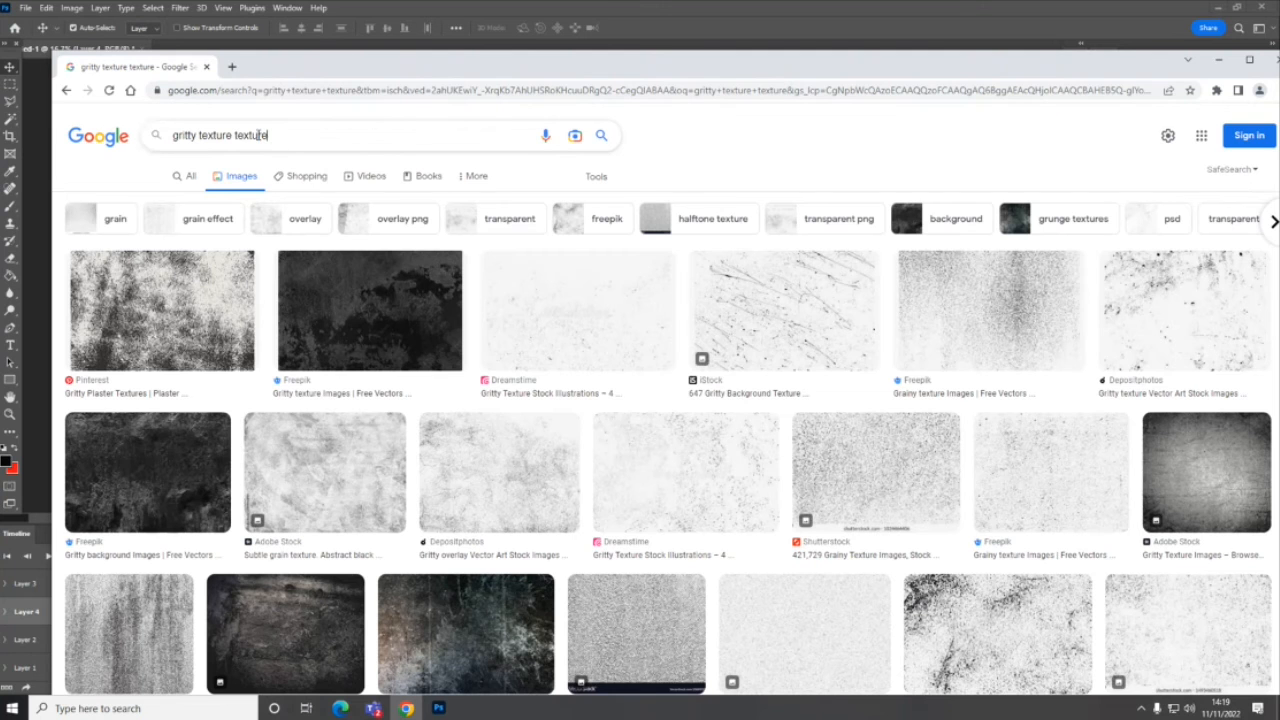
{"action": "double_click", "coordinate": [262, 135]}
{"action": "key", "text": "BackSpace"}
{"action": "left_click", "coordinate": [307, 174]}
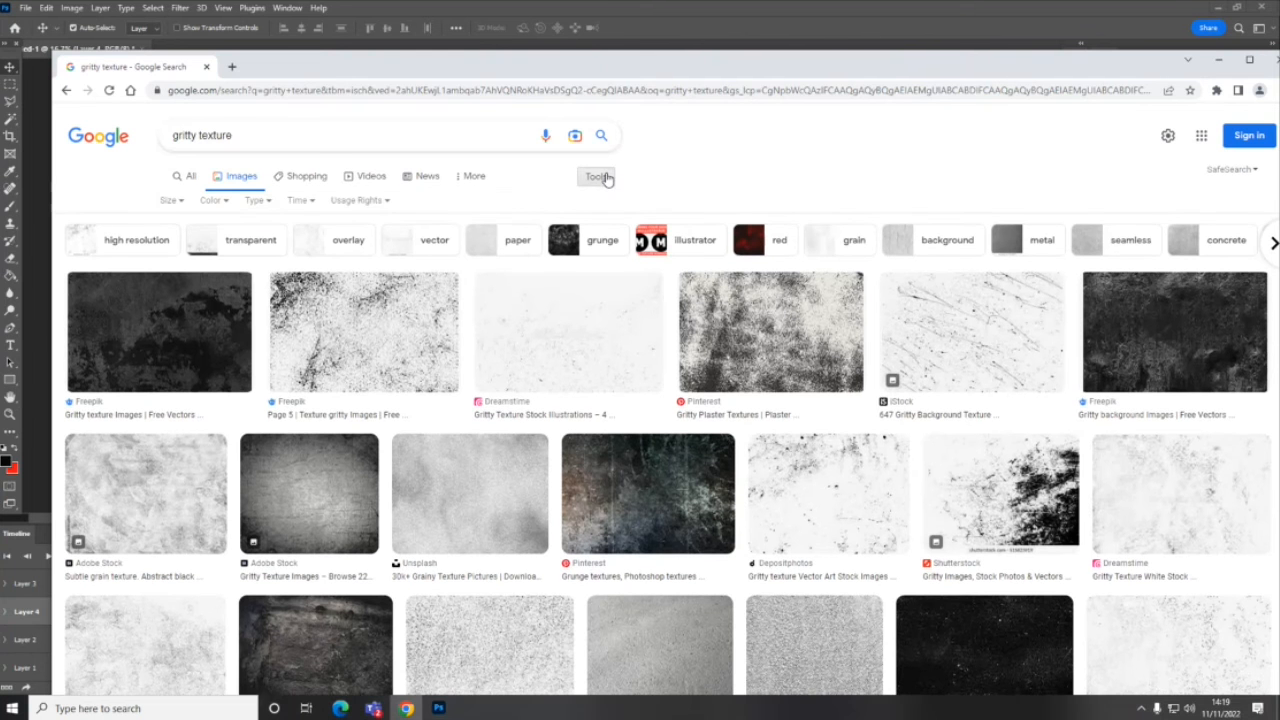
{"action": "left_click", "coordinate": [176, 202]}
{"action": "left_click", "coordinate": [178, 245]}
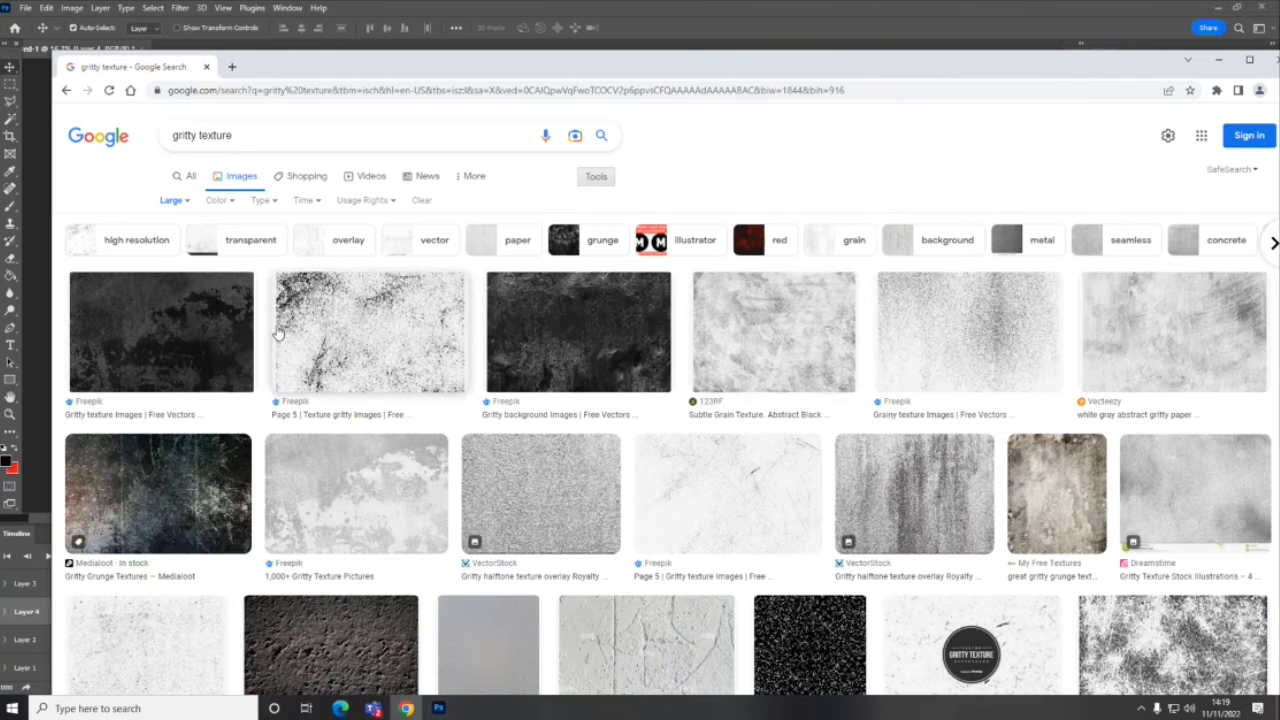
- Open the Medialoot "Gritty Grunge Textures" result and copy its preview image
{"action": "left_click", "coordinate": [186, 500]}
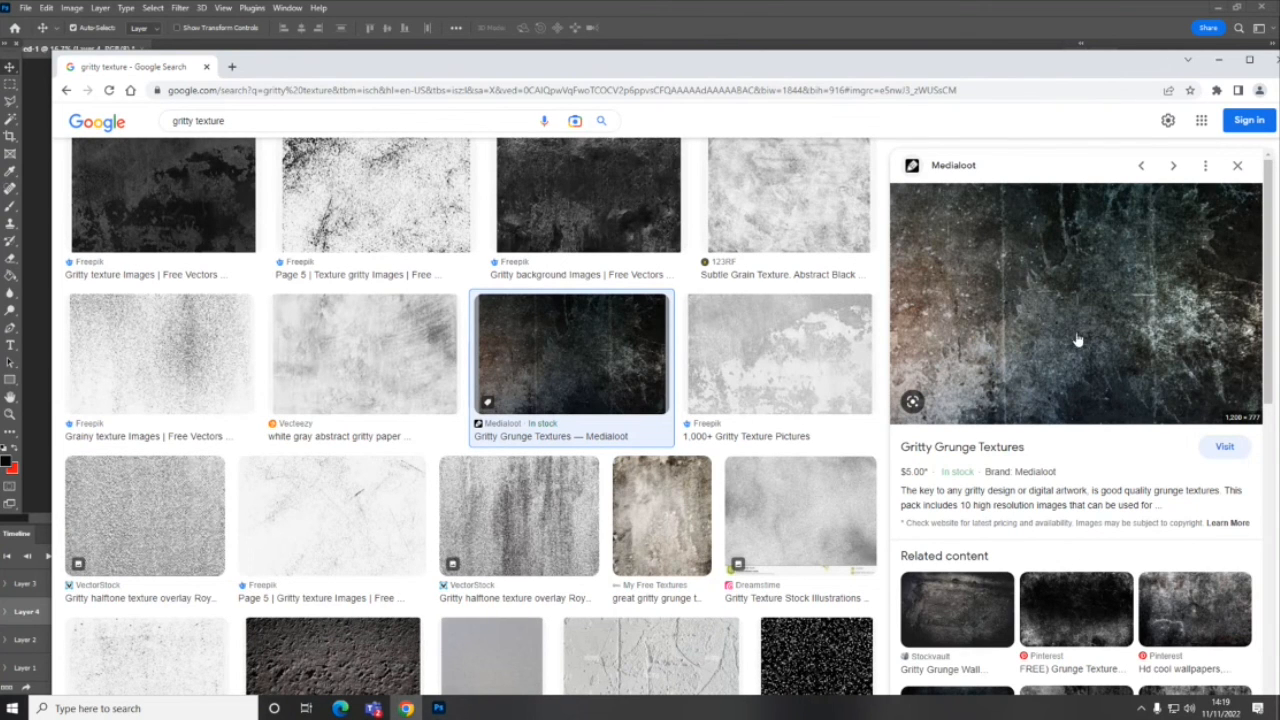
{"action": "right_click", "coordinate": [1050, 338]}
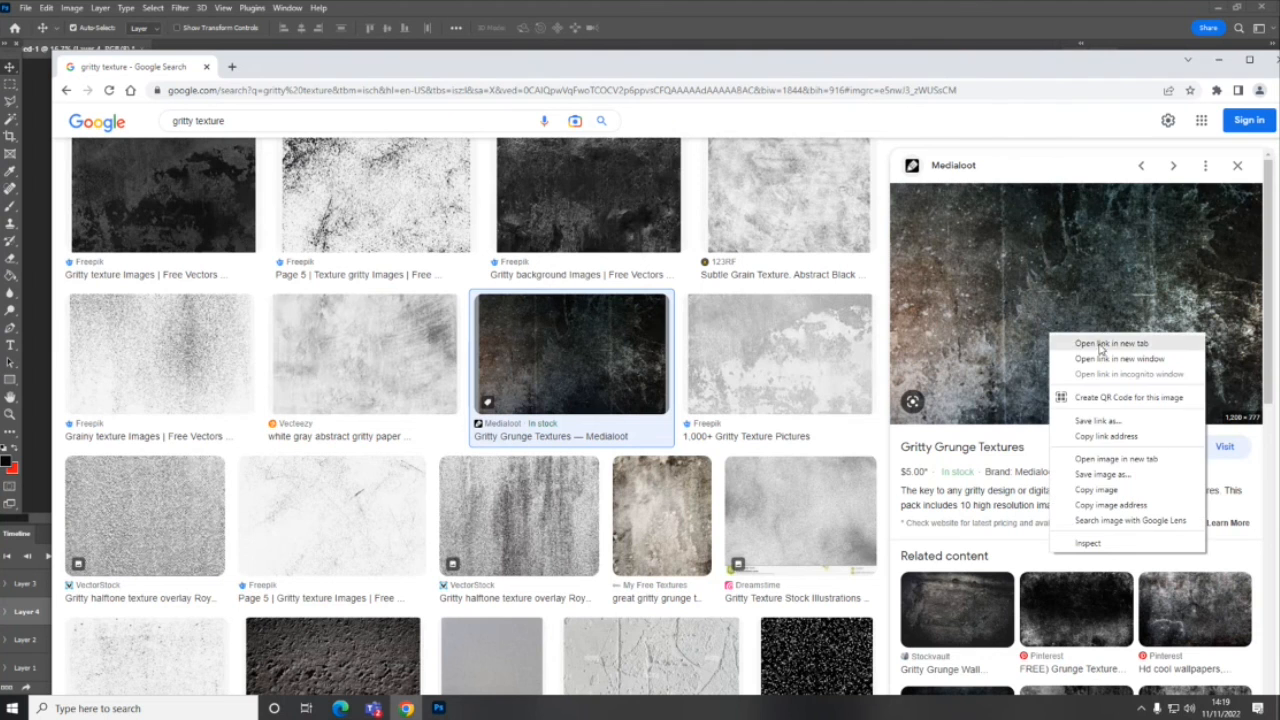
{"action": "left_click", "coordinate": [1106, 489]}
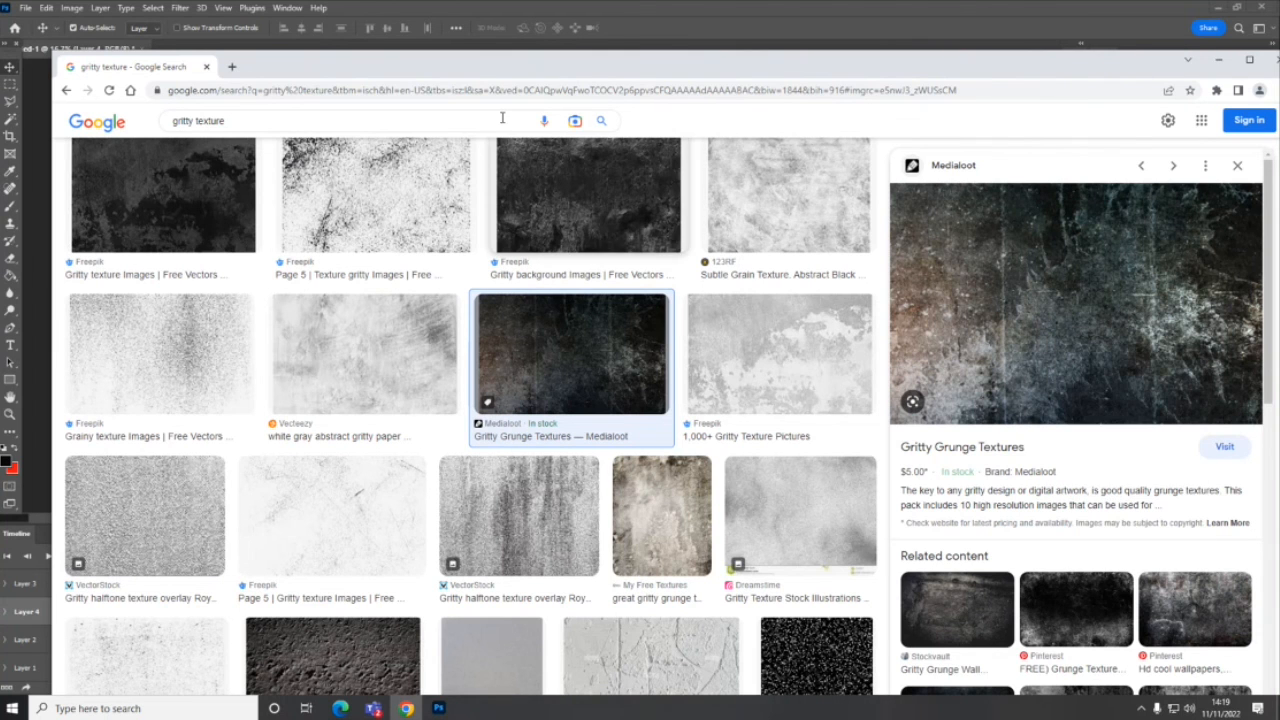
- Switch back to Photoshop, paste the grunge texture above the rain layer and hide Layer 4
{"action": "left_click", "coordinate": [683, 13]}
{"action": "key", "text": "ctrl+v"}
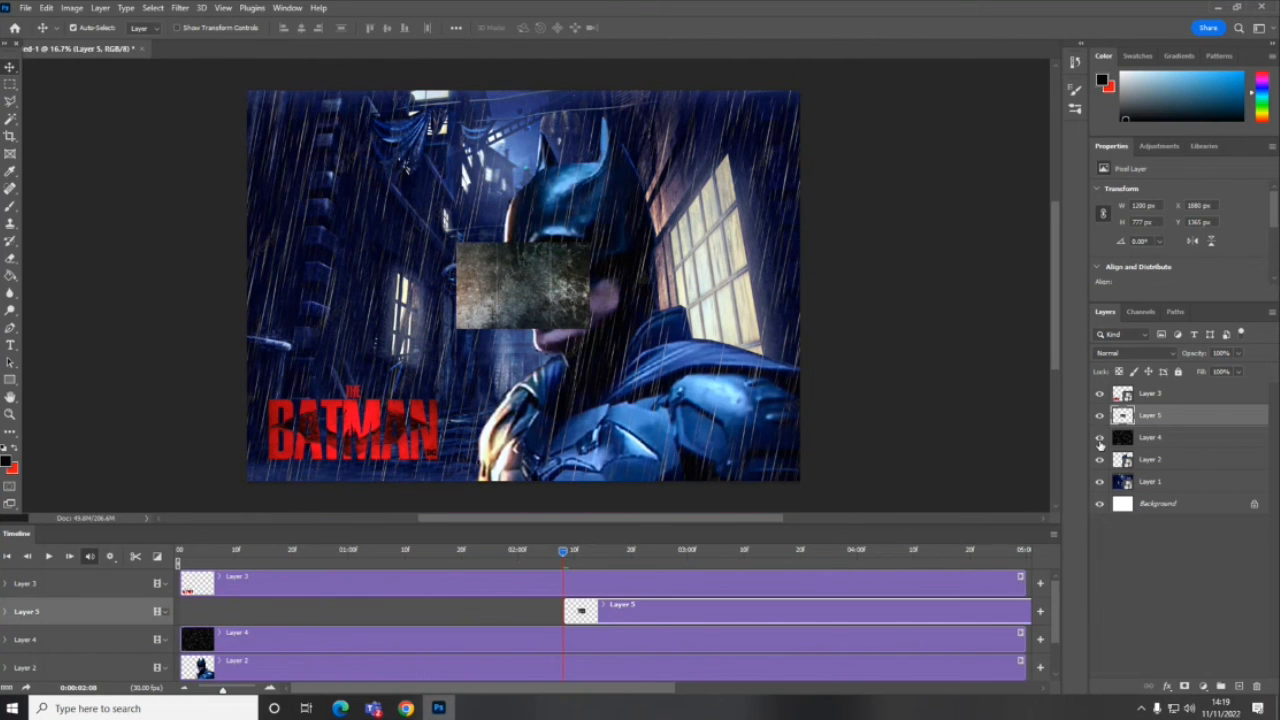
{"action": "left_click", "coordinate": [1100, 439]}
- Move the grunge texture to the canvas's upper-left corner and scale it up to cover the whole canvas
{"action": "left_click_drag", "start_coordinate": [461, 276], "coordinate": [252, 123]}
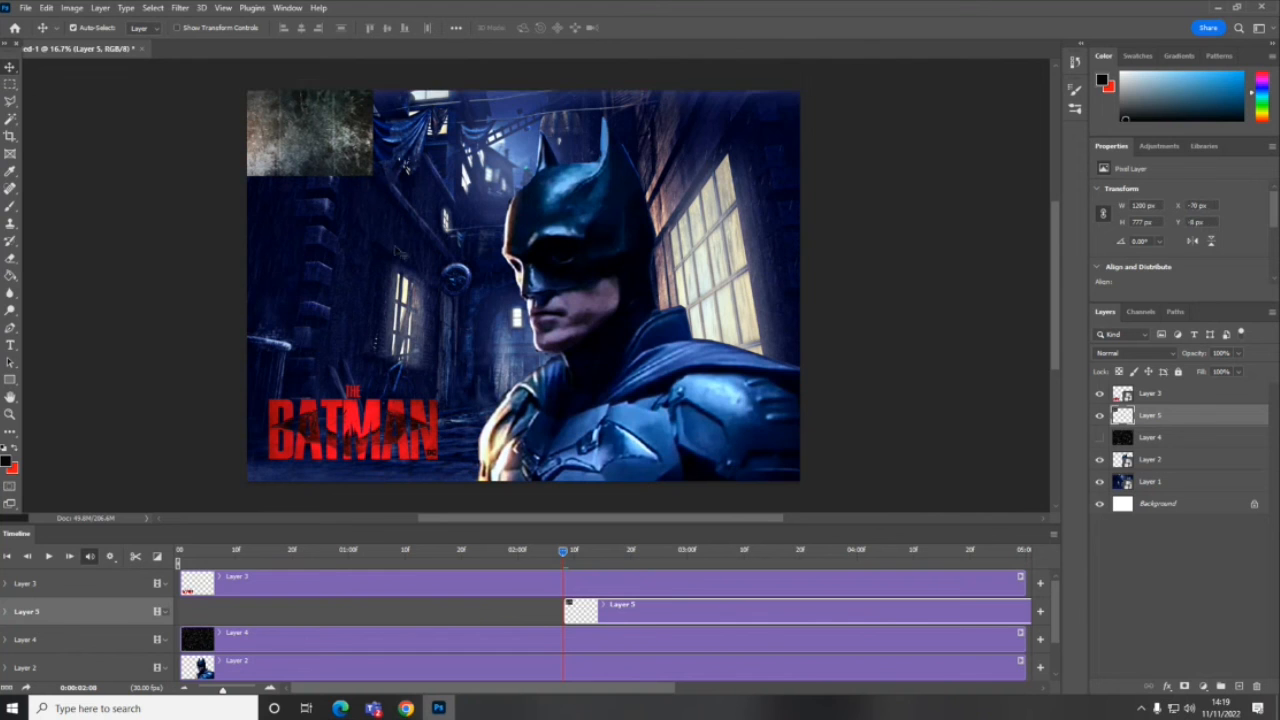
{"action": "key", "text": "ctrl+t"}
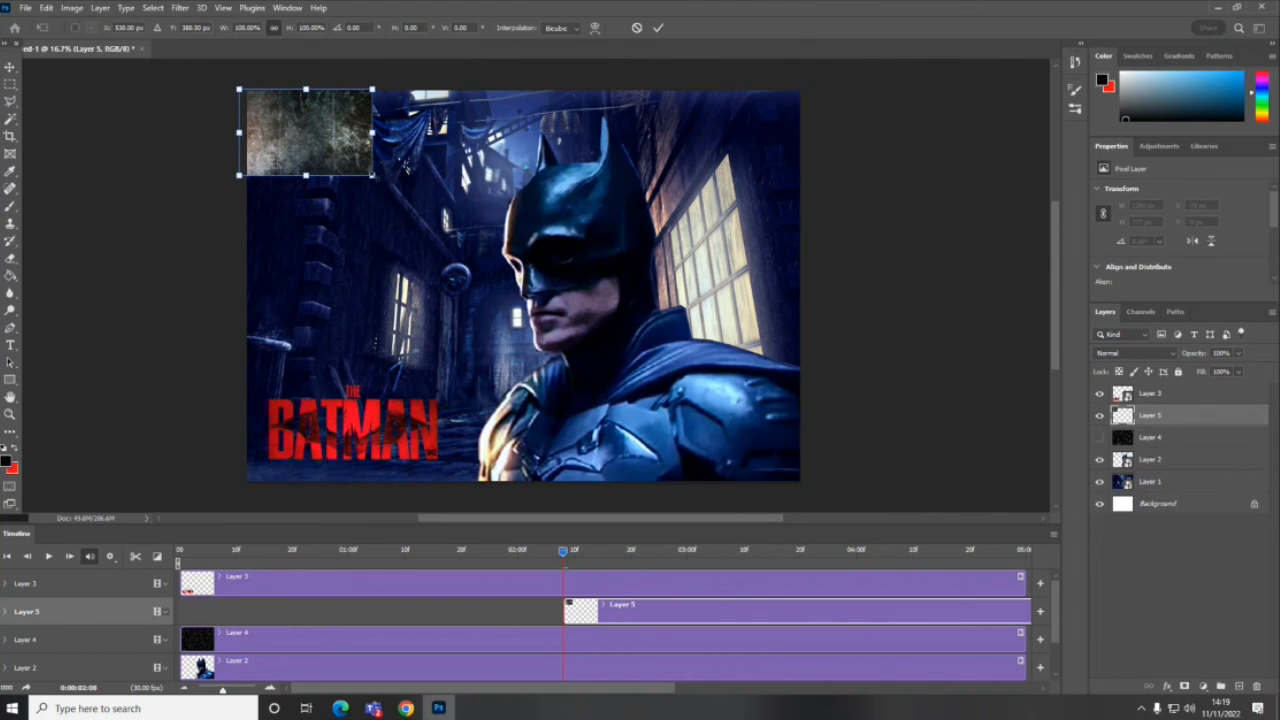
{"action": "left_click_drag", "start_coordinate": [372, 175], "coordinate": [837, 507]}
{"action": "left_click_drag", "start_coordinate": [699, 408], "coordinate": [677, 408]}
{"action": "key", "text": "Return"}
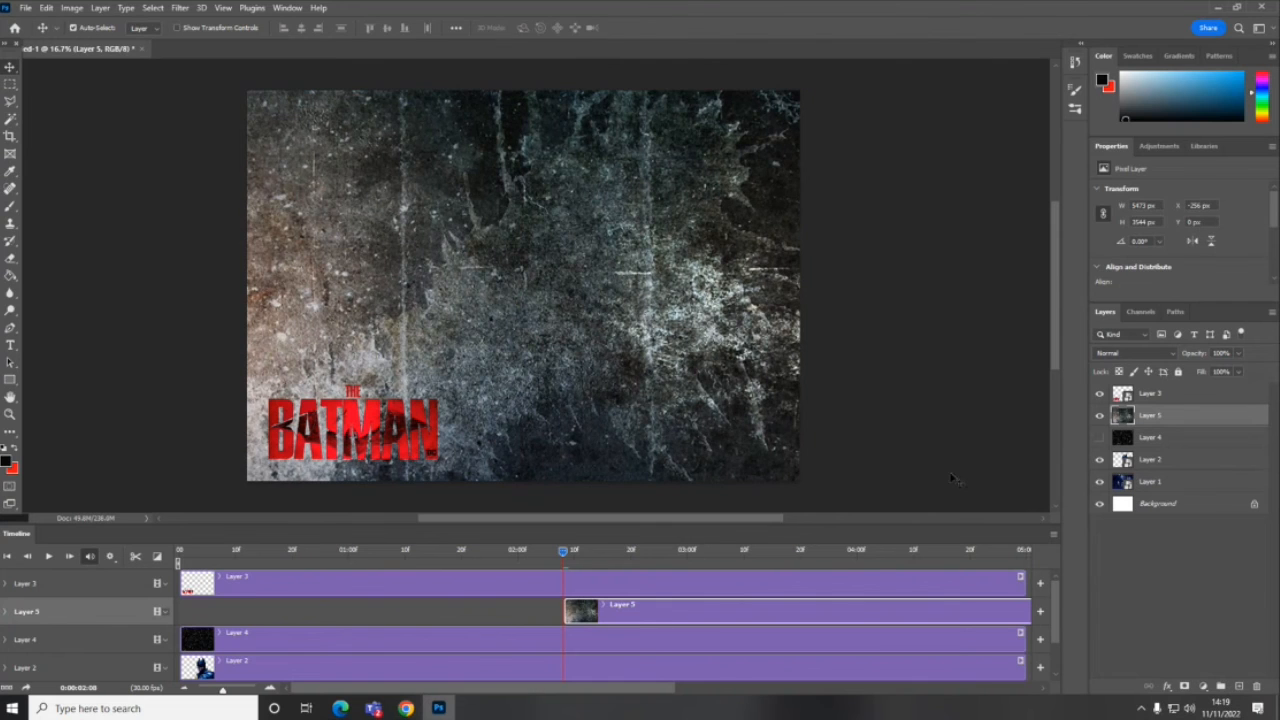
- Set Layer 5's blend mode to Soft Light and its opacity to 39%
{"action": "left_click", "coordinate": [1128, 353]}
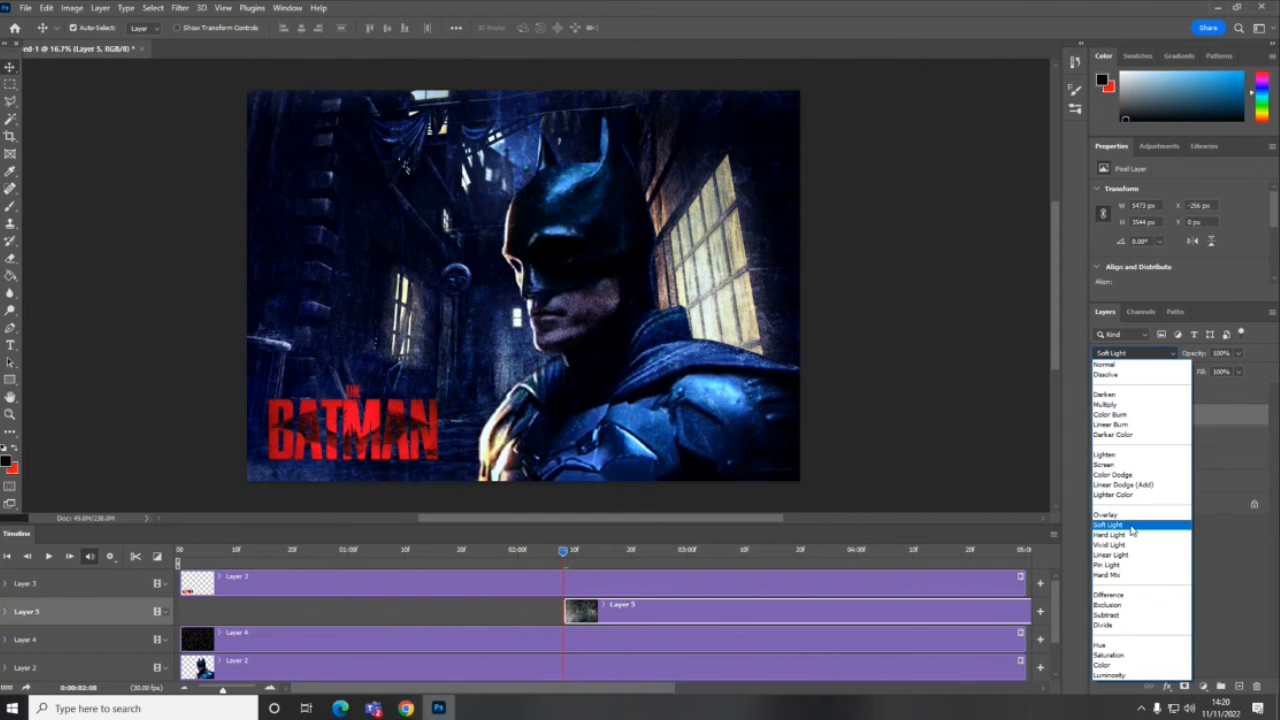
{"action": "left_click", "coordinate": [1132, 528]}
{"action": "left_click", "coordinate": [1238, 355]}
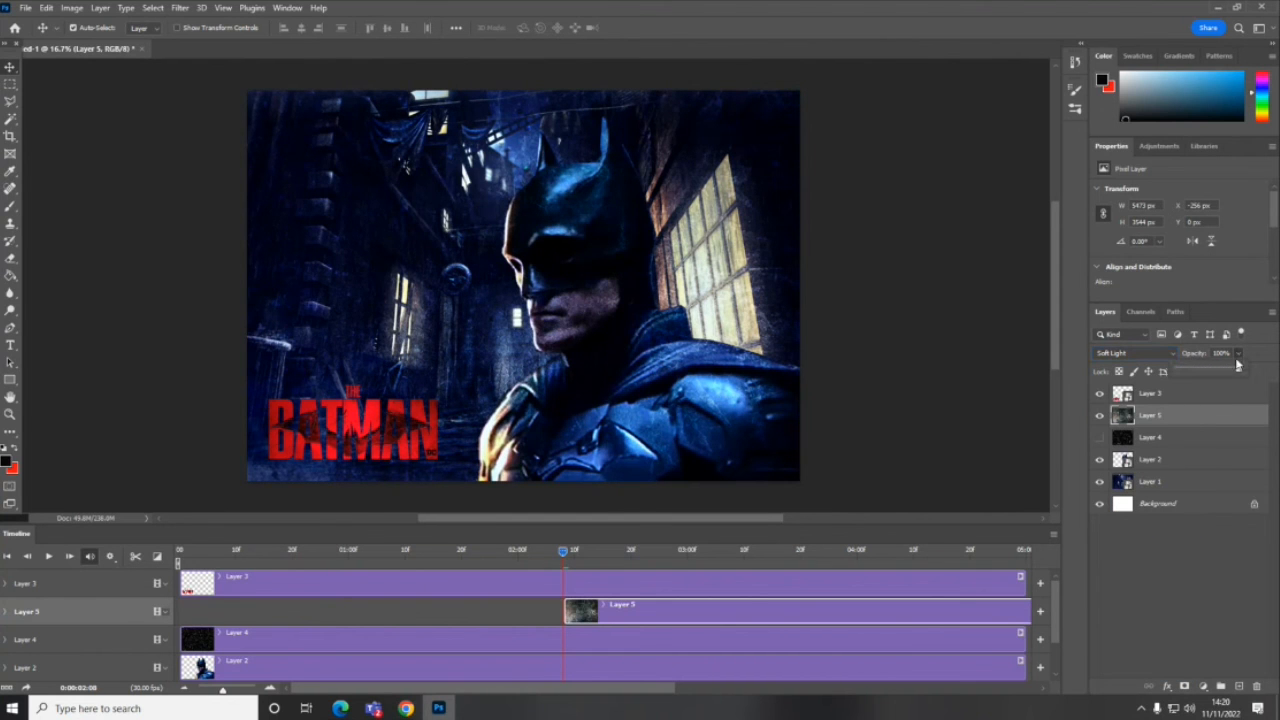
{"action": "left_click_drag", "start_coordinate": [1238, 372], "coordinate": [1203, 376]}
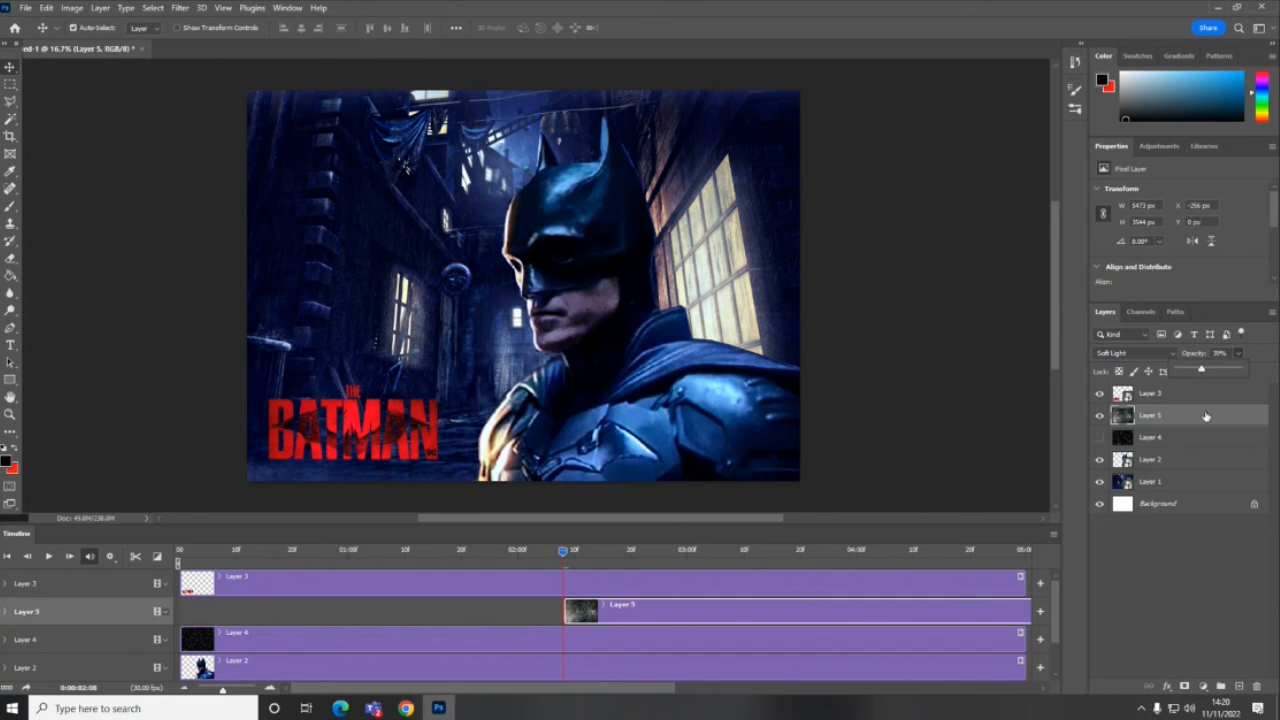
- Compare the image with the Layer 5 grunge texture hidden and shown
{"action": "left_click", "coordinate": [1100, 416]}
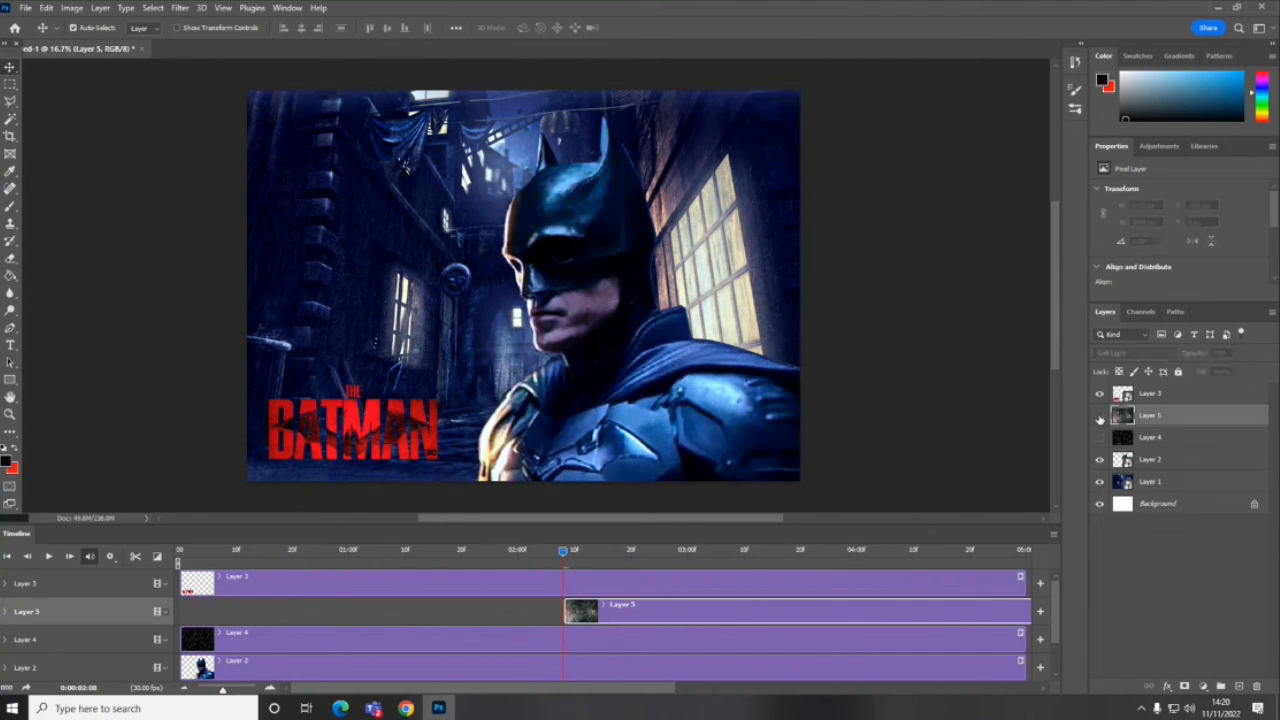
{"action": "left_click", "coordinate": [1100, 416]}
{"action": "left_click", "coordinate": [1100, 416]}
{"action": "left_click", "coordinate": [1100, 416]}
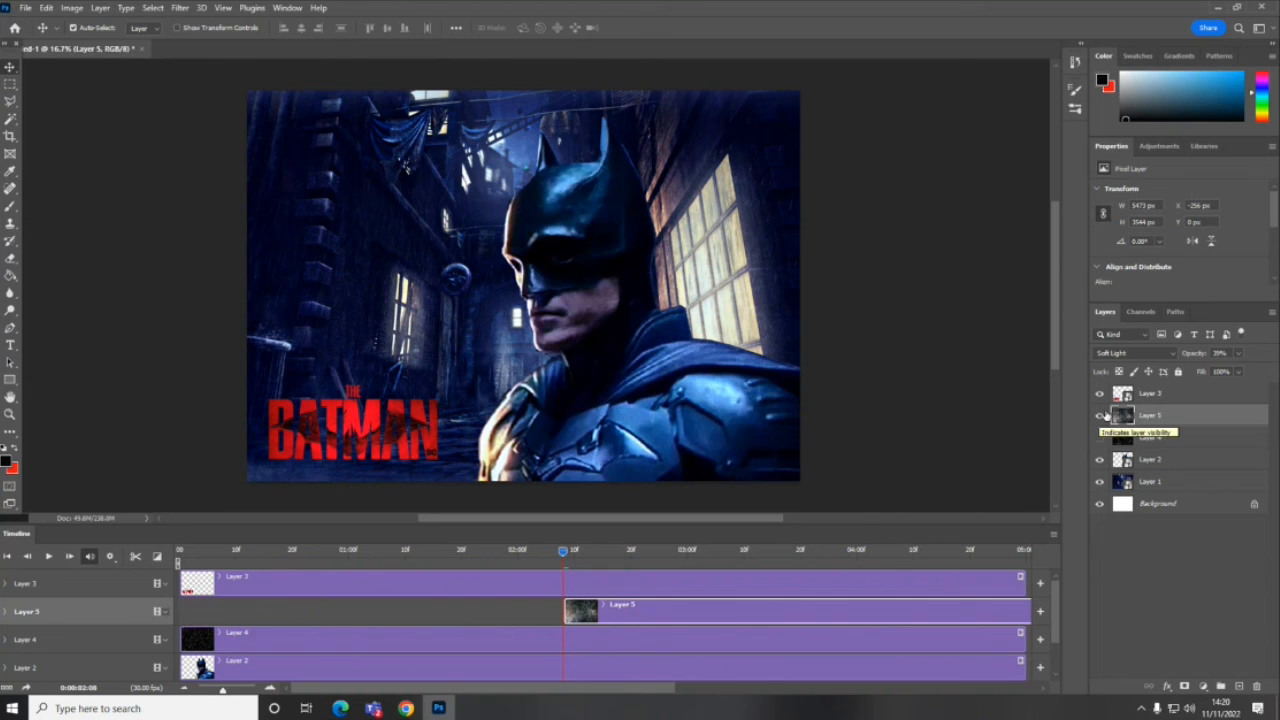
- Move the Layer 5 clip to the start of the timeline and play the animation from near the beginning
{"action": "left_click_drag", "start_coordinate": [625, 612], "coordinate": [311, 606]}
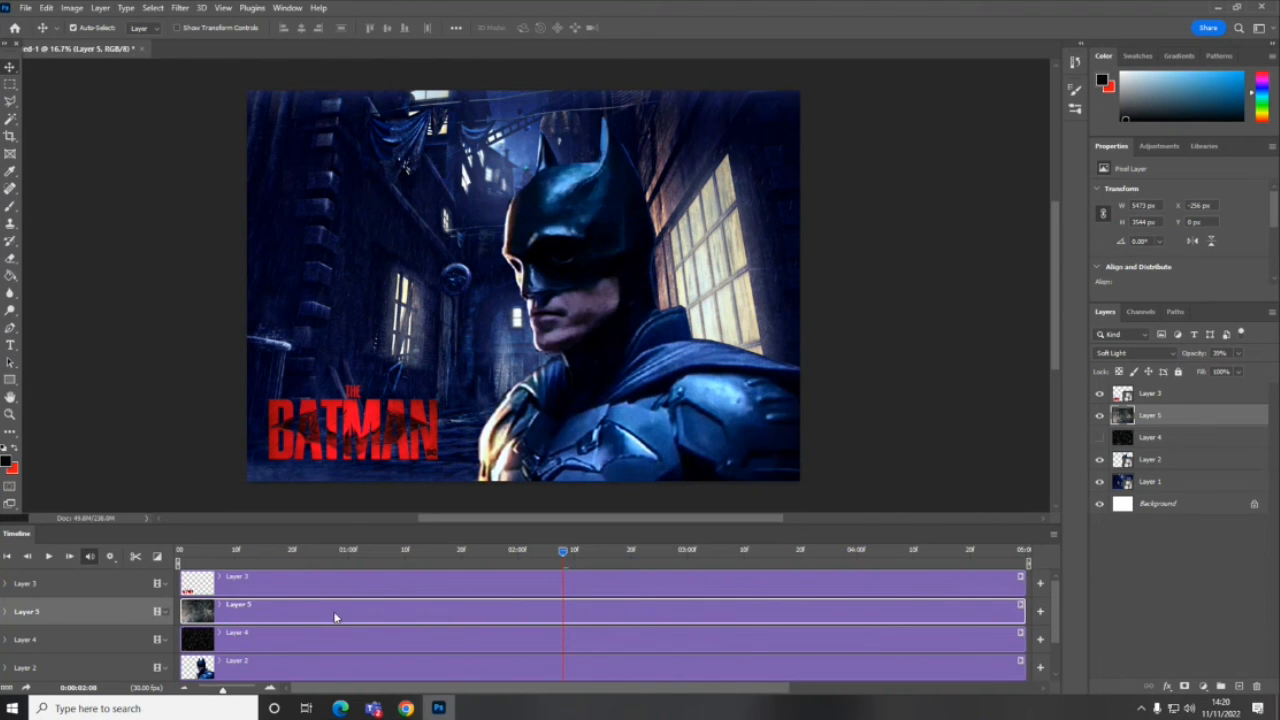
{"action": "left_click", "coordinate": [197, 552]}
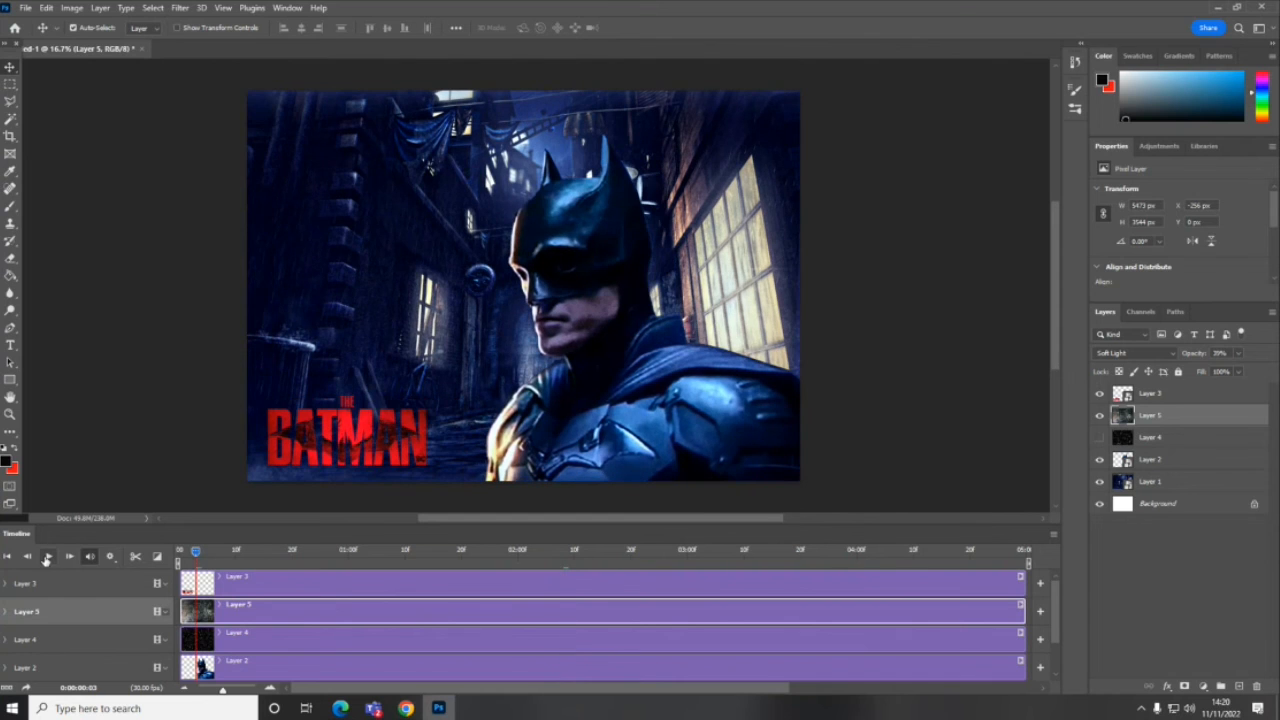
{"action": "left_click", "coordinate": [47, 557]}
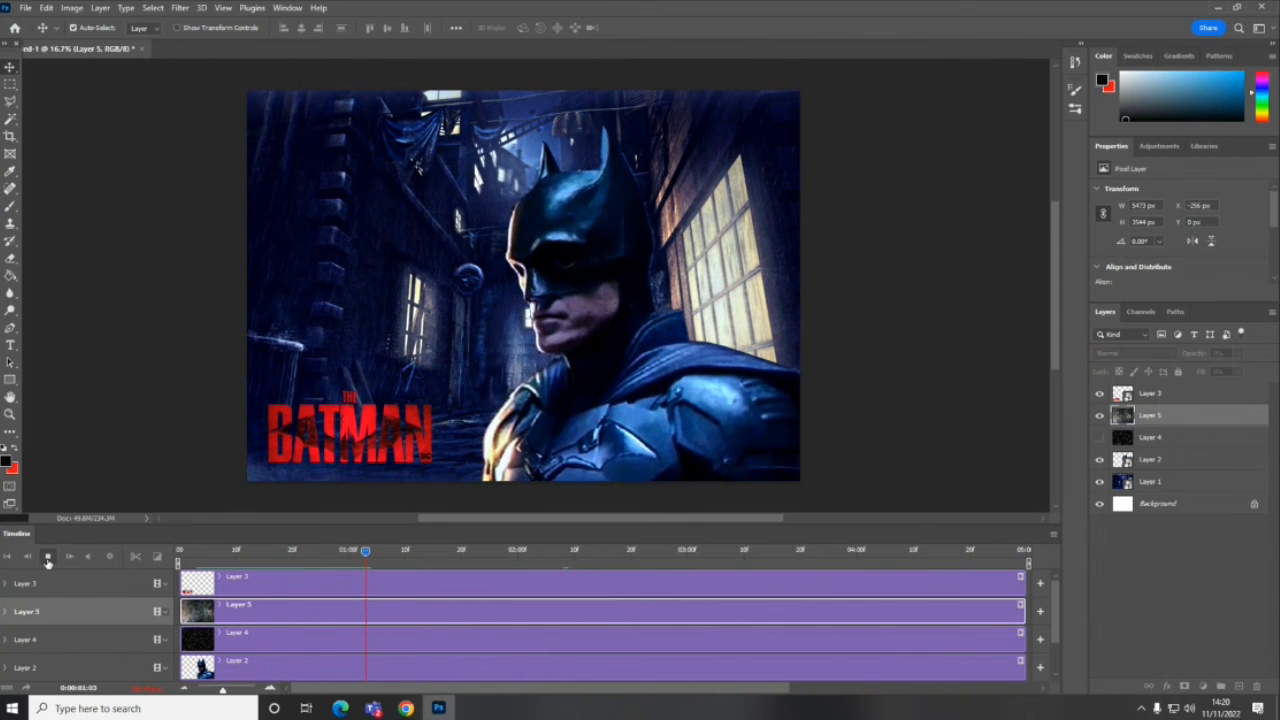
{"action": "left_click", "coordinate": [47, 558]}
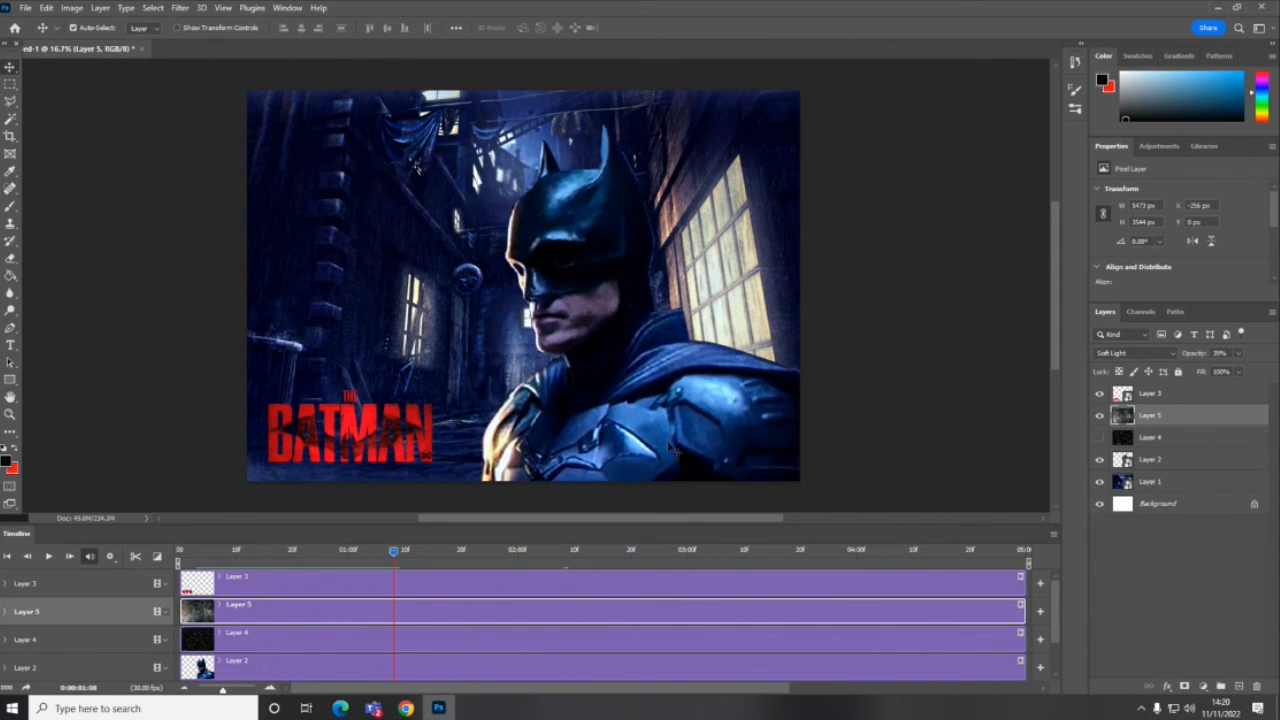
- Start a video render export of the animation and choose Downloads as the destination folder
{"action": "left_click", "coordinate": [25, 8]}
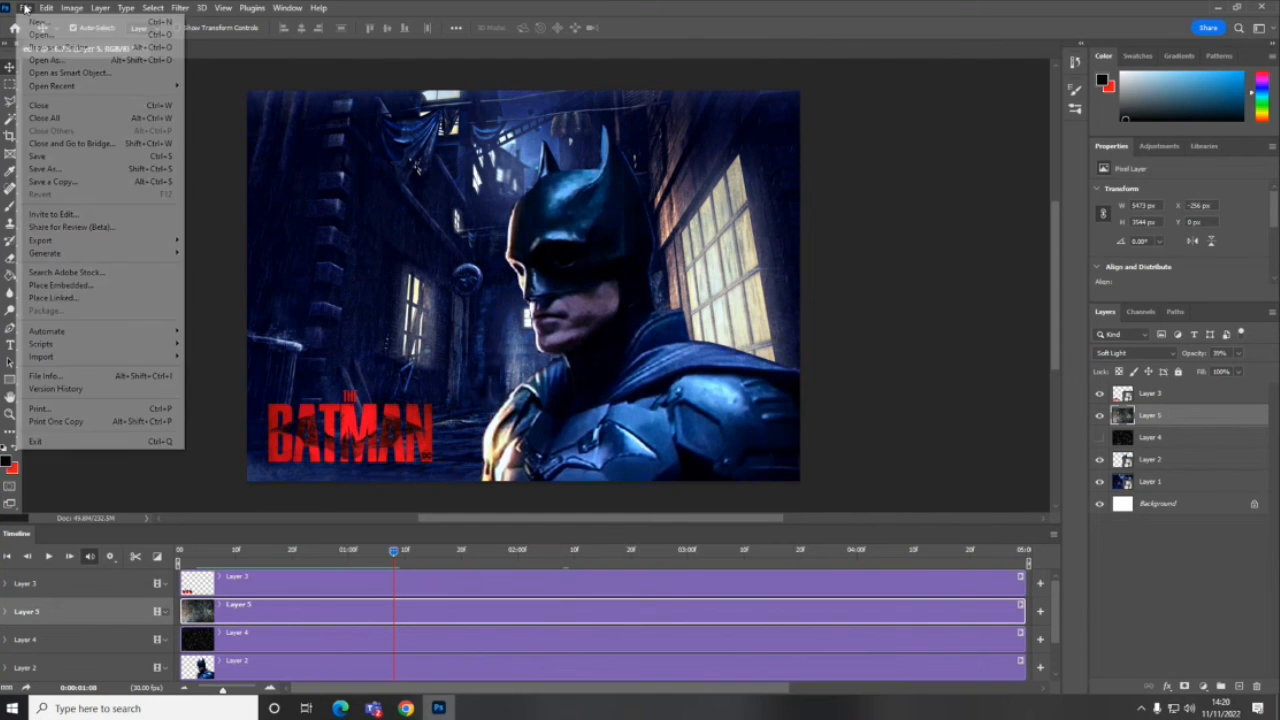
{"action": "mouse_move", "coordinate": [72, 244]}
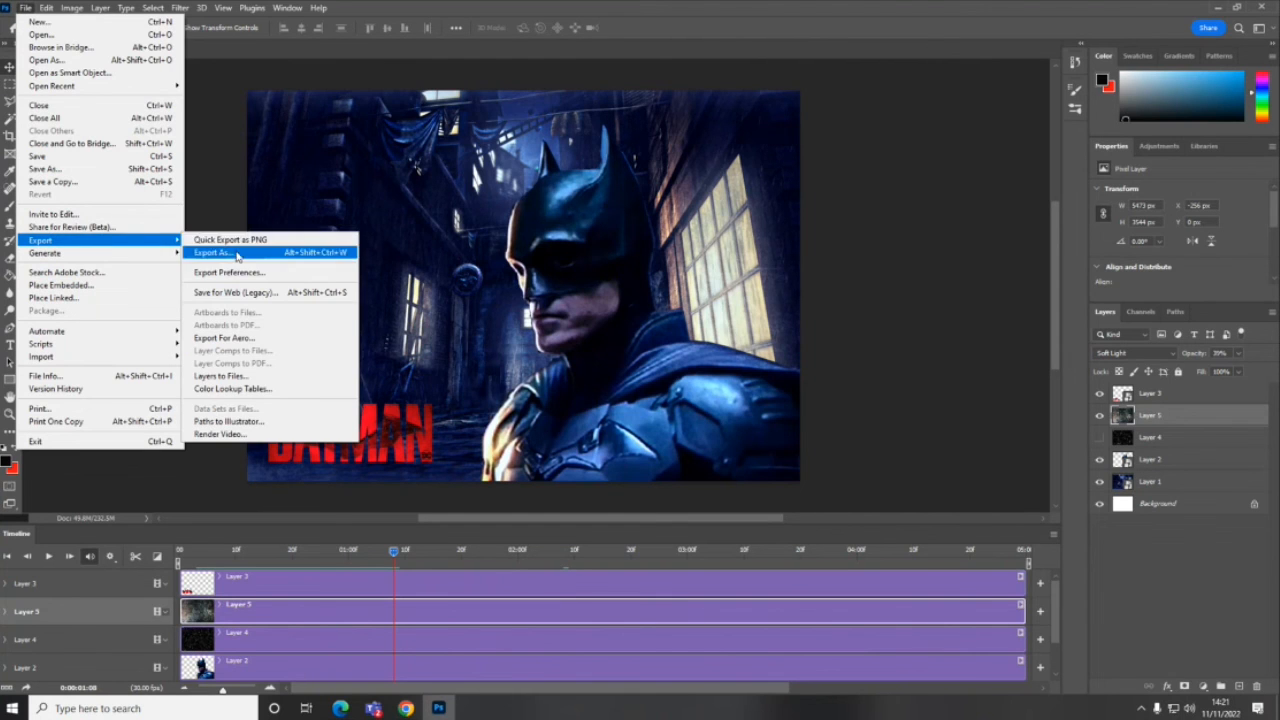
{"action": "left_click", "coordinate": [258, 435]}
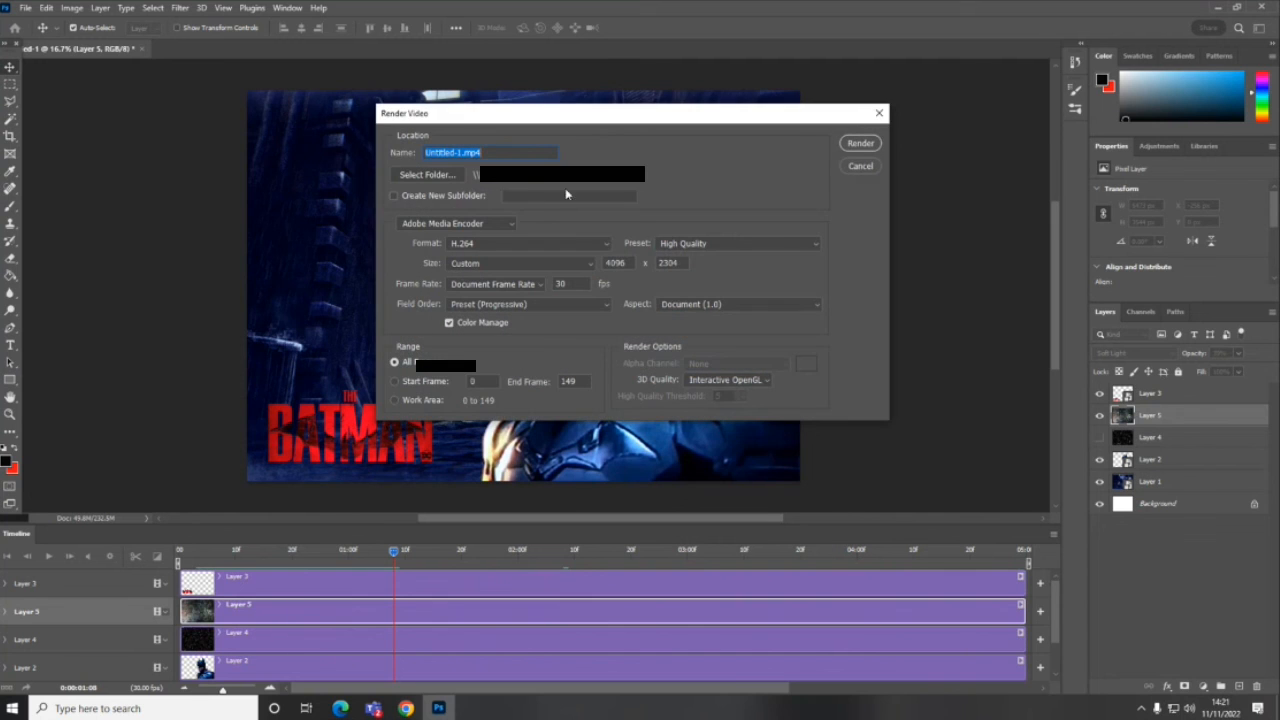
{"action": "left_click", "coordinate": [452, 176]}
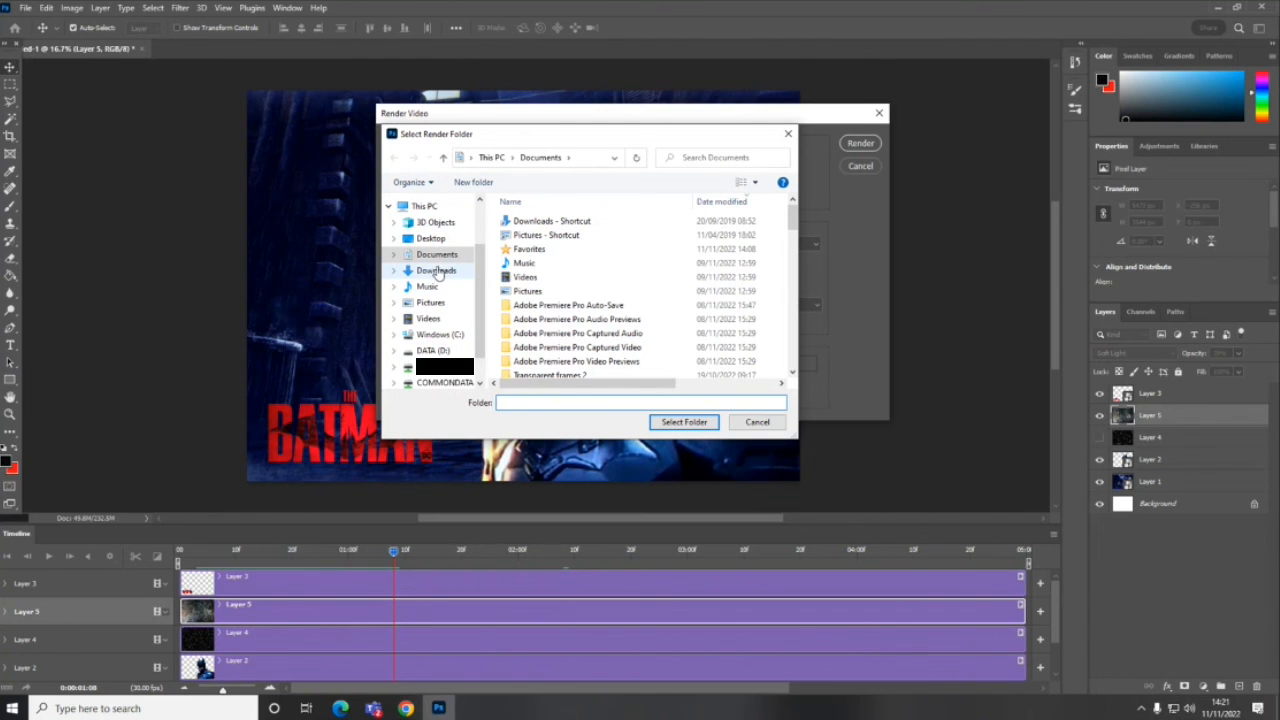
{"action": "left_click", "coordinate": [446, 256]}
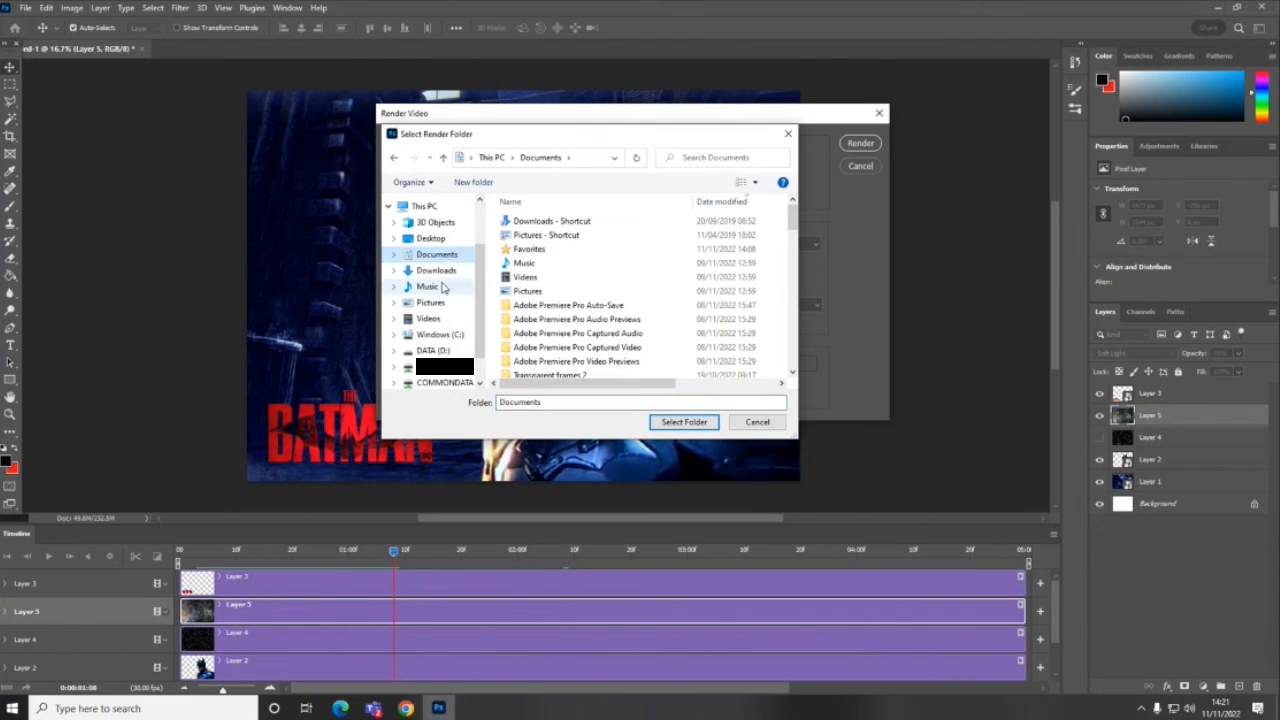
{"action": "left_click", "coordinate": [436, 270]}
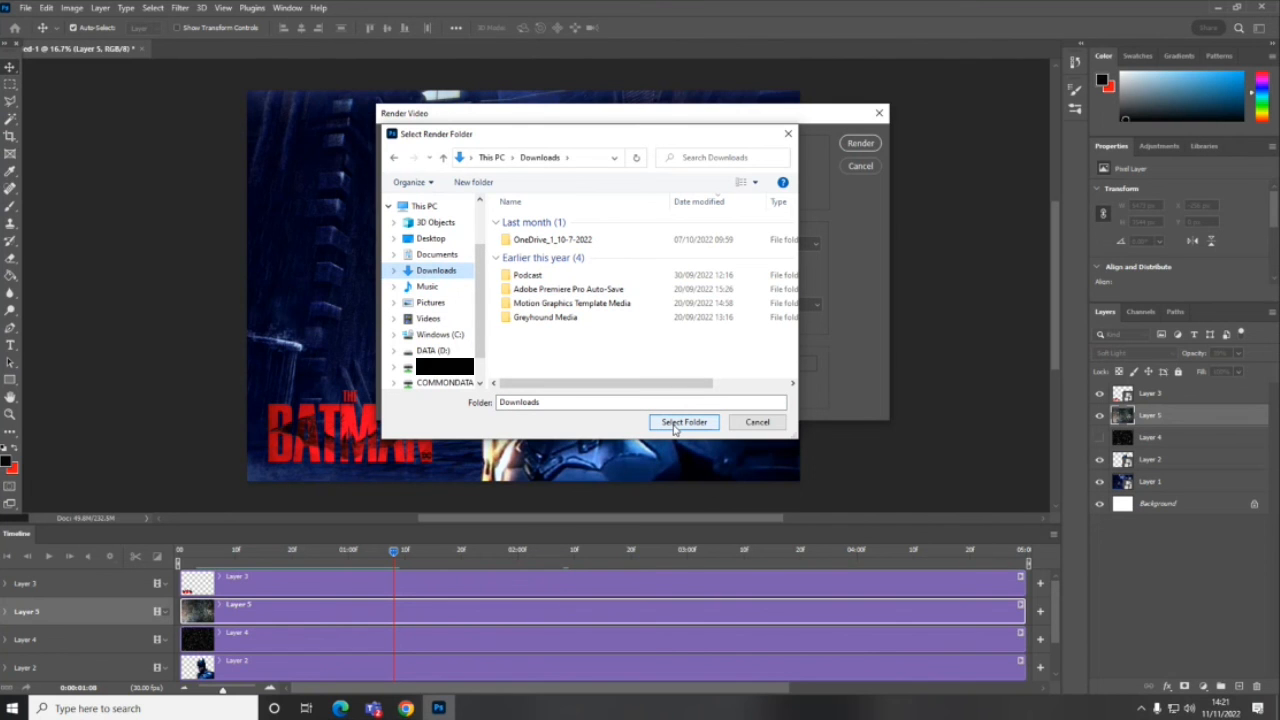
{"action": "left_click", "coordinate": [684, 422]}
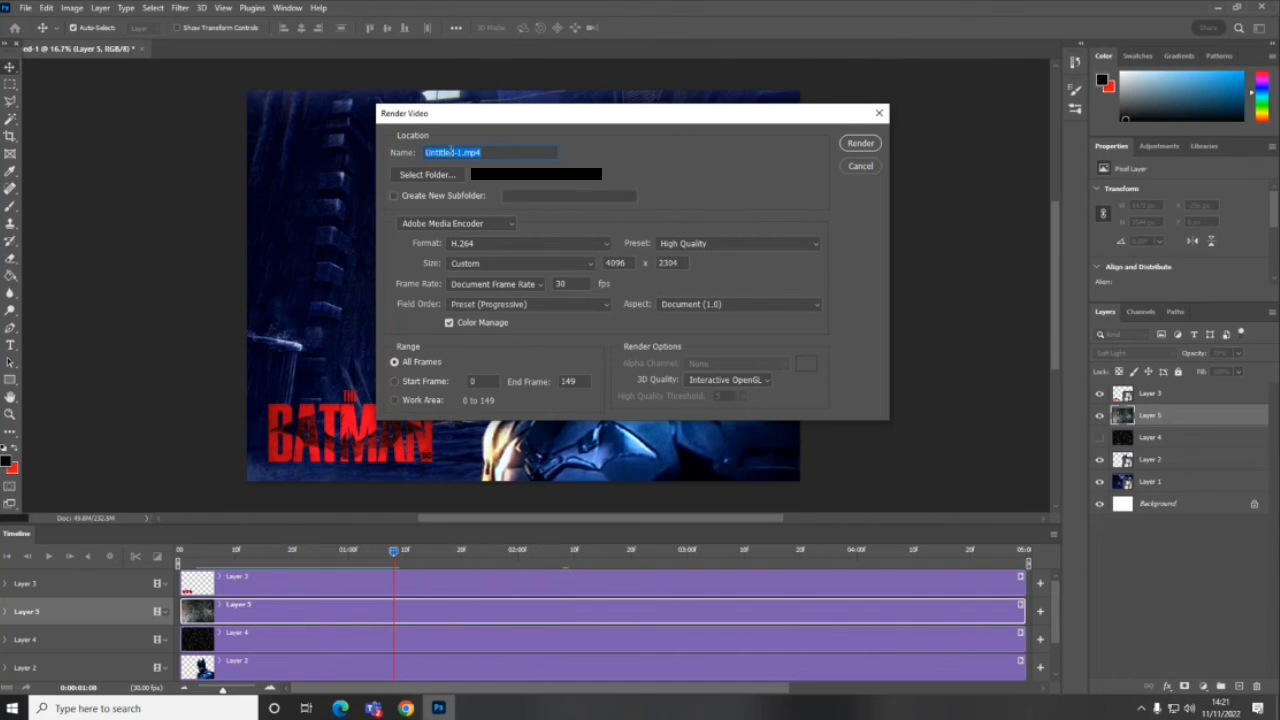
- Name the video Batman 25d and try to render it at the custom 4096 x 2304 size
{"action": "left_click", "coordinate": [460, 153]}
{"action": "left_click_drag", "start_coordinate": [462, 154], "coordinate": [396, 154]}
{"action": "type", "text": "Batman 25d"}
{"action": "left_click", "coordinate": [859, 145]}
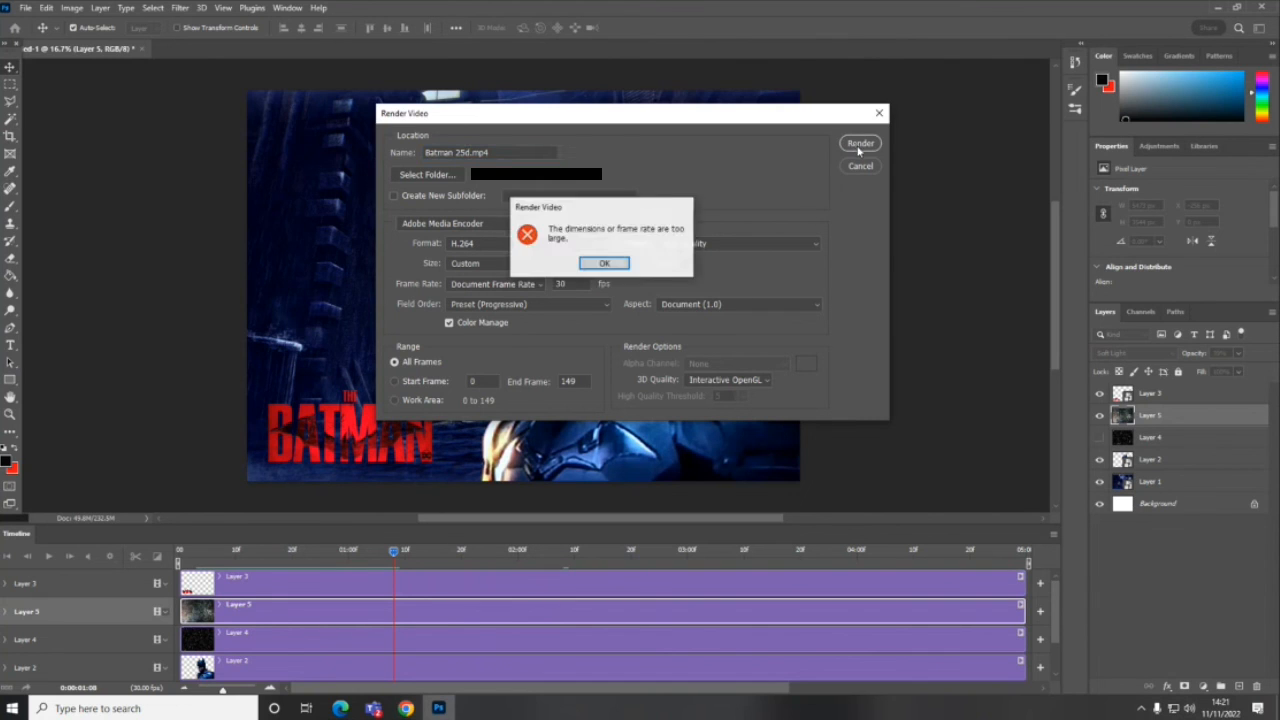
{"action": "left_click", "coordinate": [604, 263]}
- Set the video size to HDTV 1080p and render the H.264 video
{"action": "left_click", "coordinate": [540, 264]}
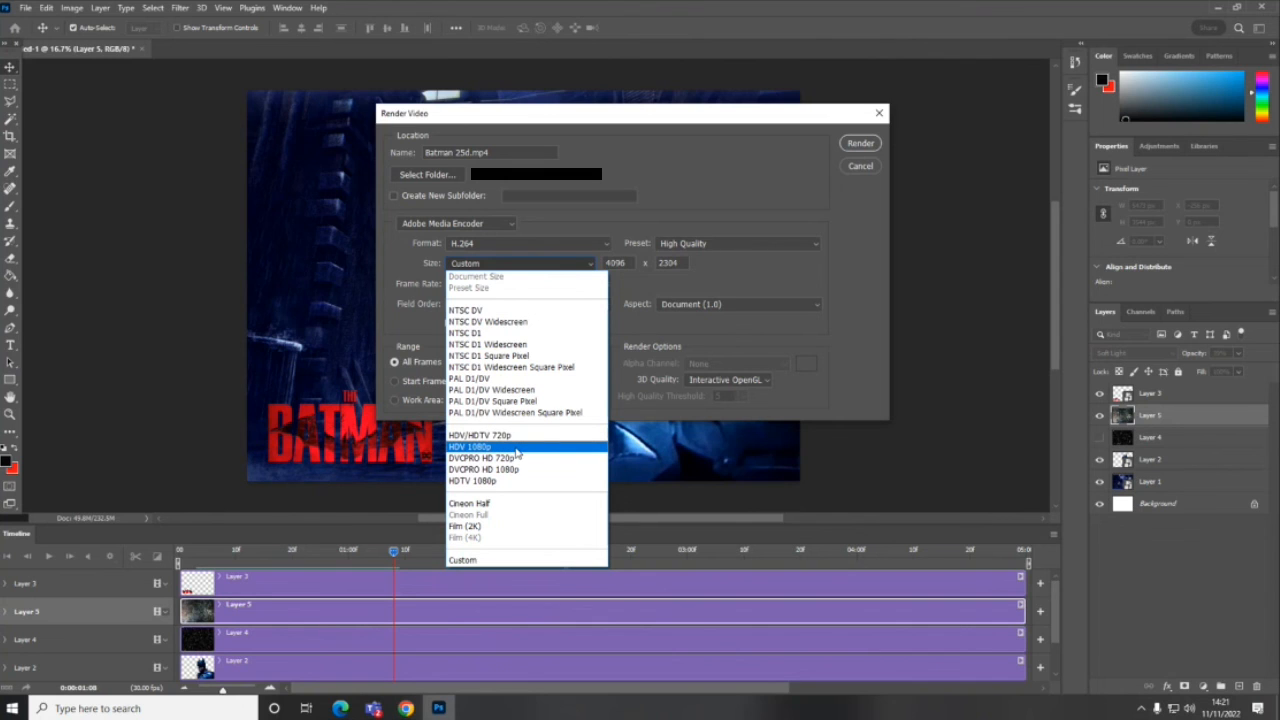
{"action": "left_click", "coordinate": [509, 481]}
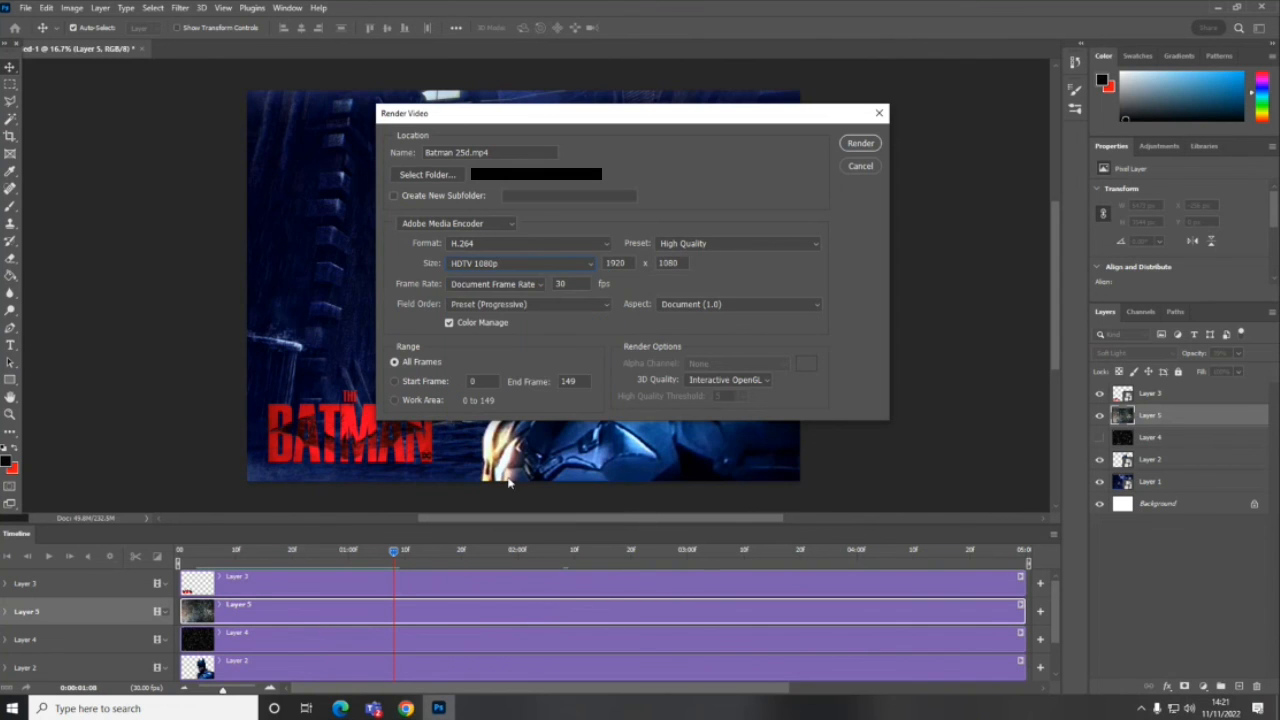
{"action": "left_click", "coordinate": [860, 145]}
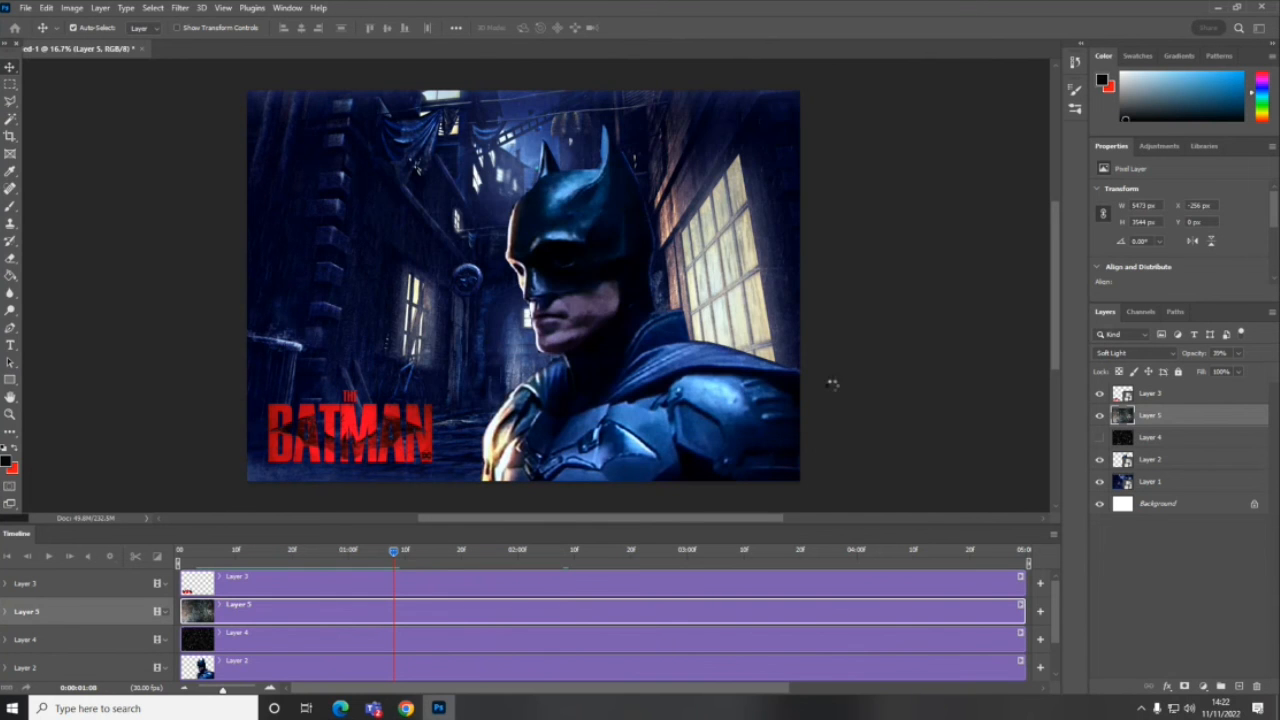